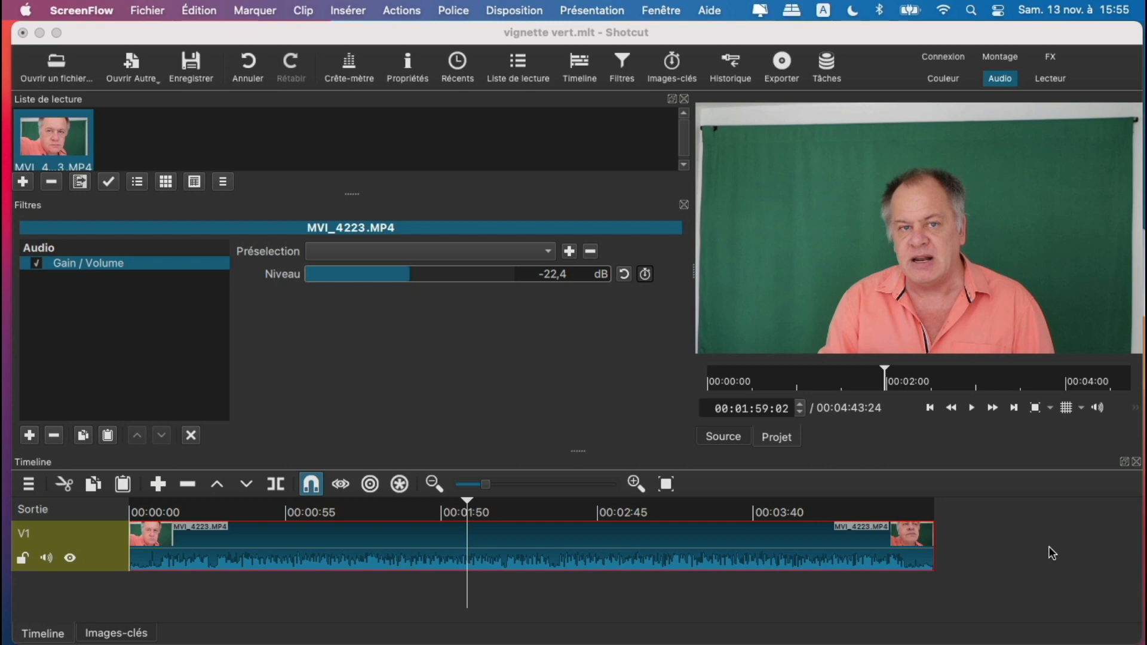
Close the filters panel and play the timeline, stepping back to the two-hand gesture frame at 00:02:12:11.
{"action": "left_click", "coordinate": [489, 396]}
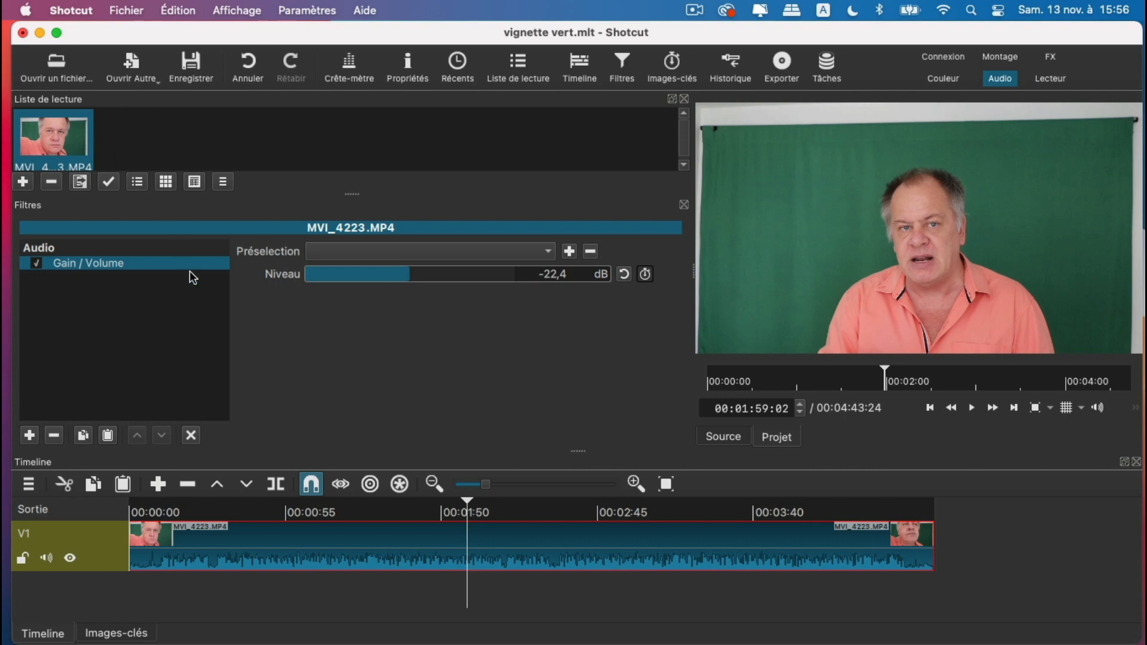
{"action": "left_click", "coordinate": [684, 205]}
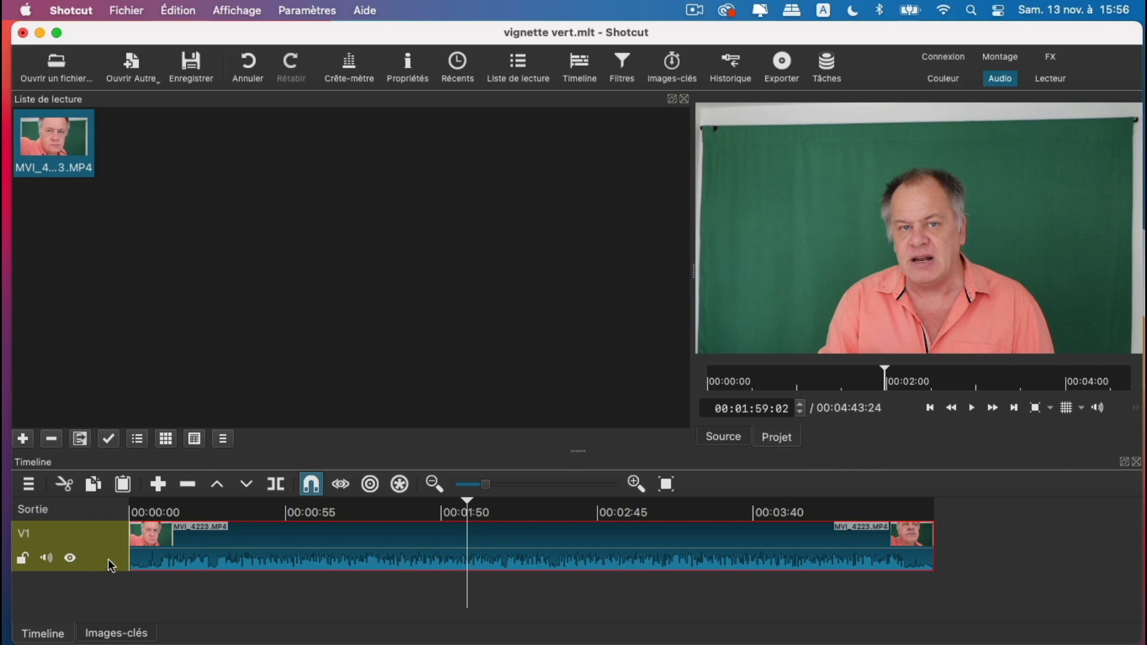
{"action": "key", "text": "space"}
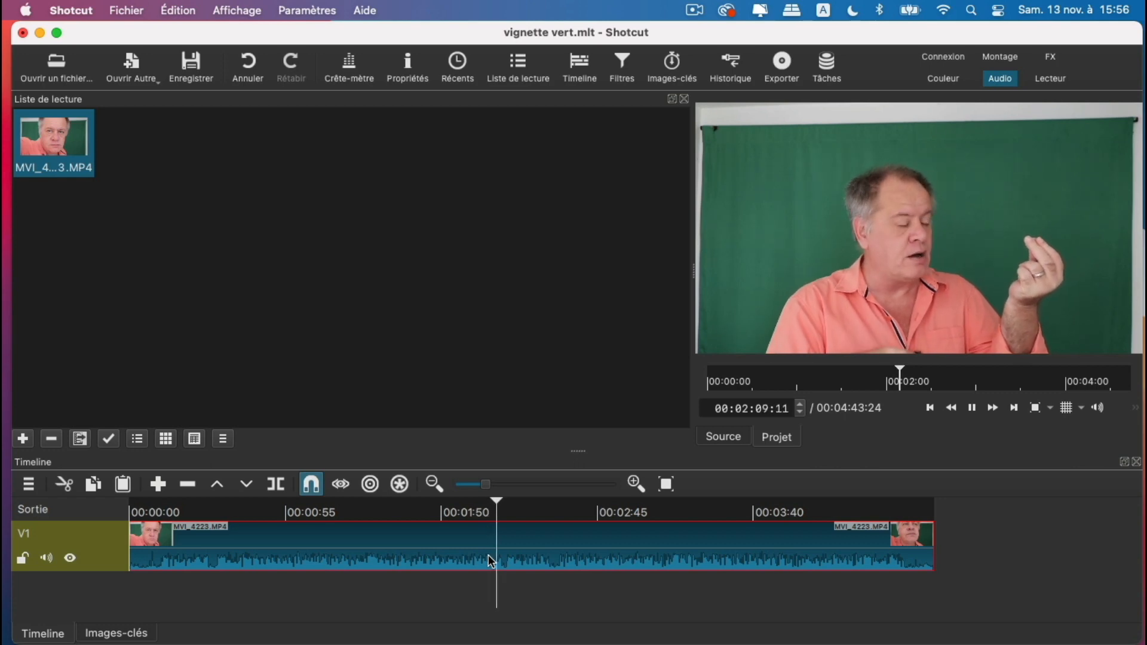
{"action": "key", "text": "space"}
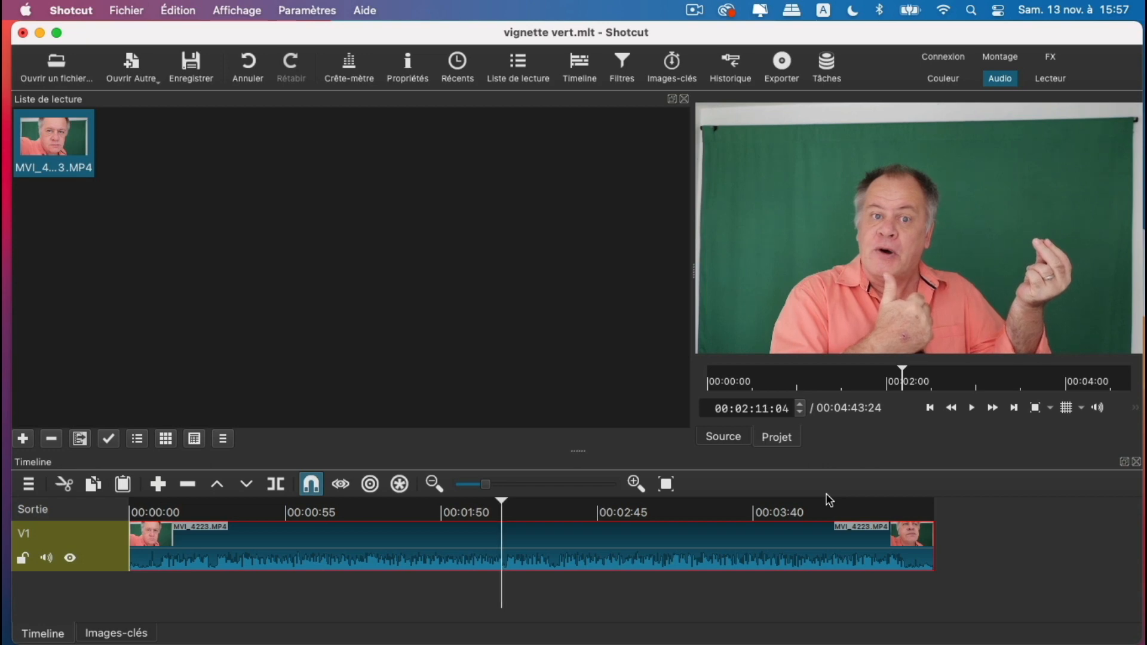
{"action": "key", "text": "Left"}
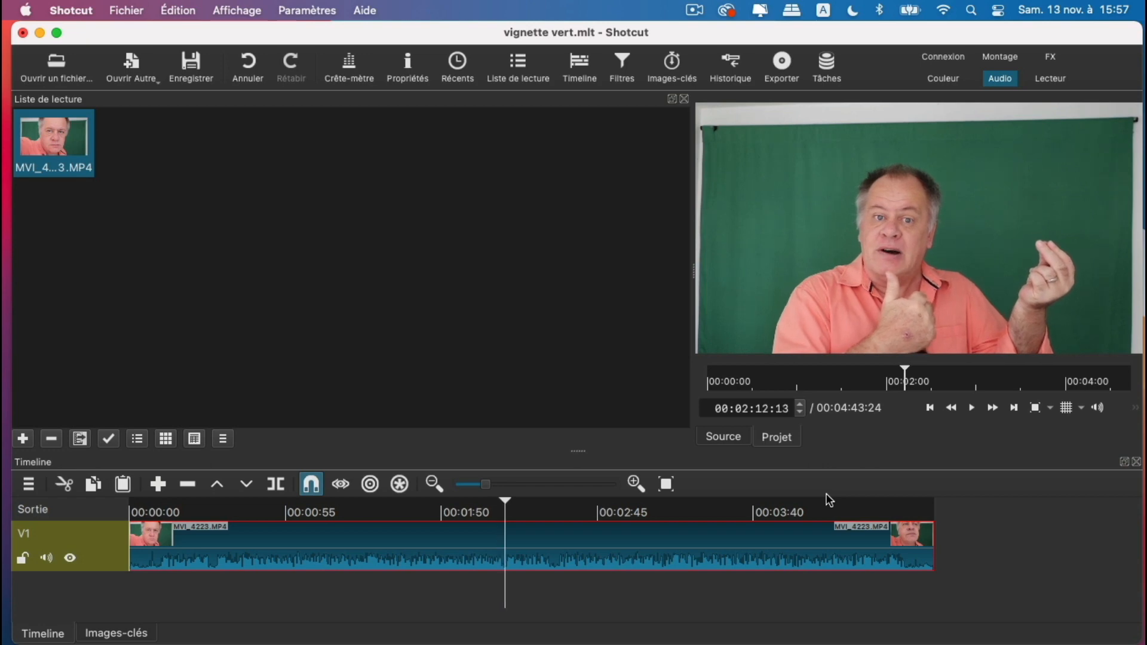
{"action": "key", "text": "Left"}
Export the current frame to the Desktop as the JPEG image Shotcut_00_02_12_440.
{"action": "left_click", "coordinate": [136, 13]}
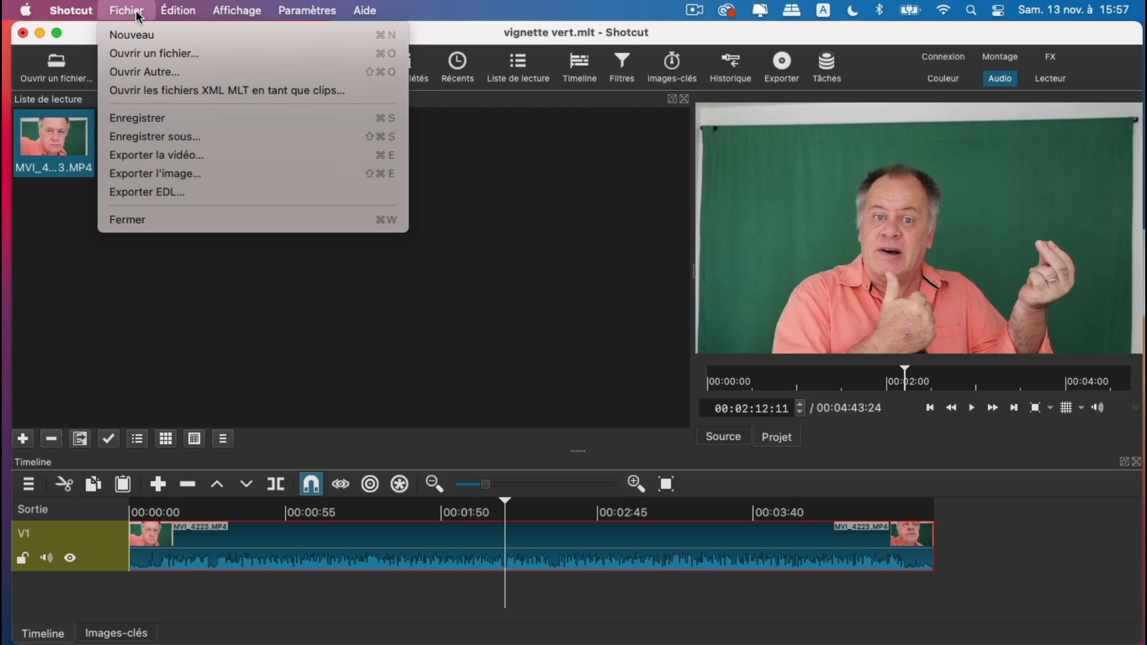
{"action": "left_click", "coordinate": [216, 175]}
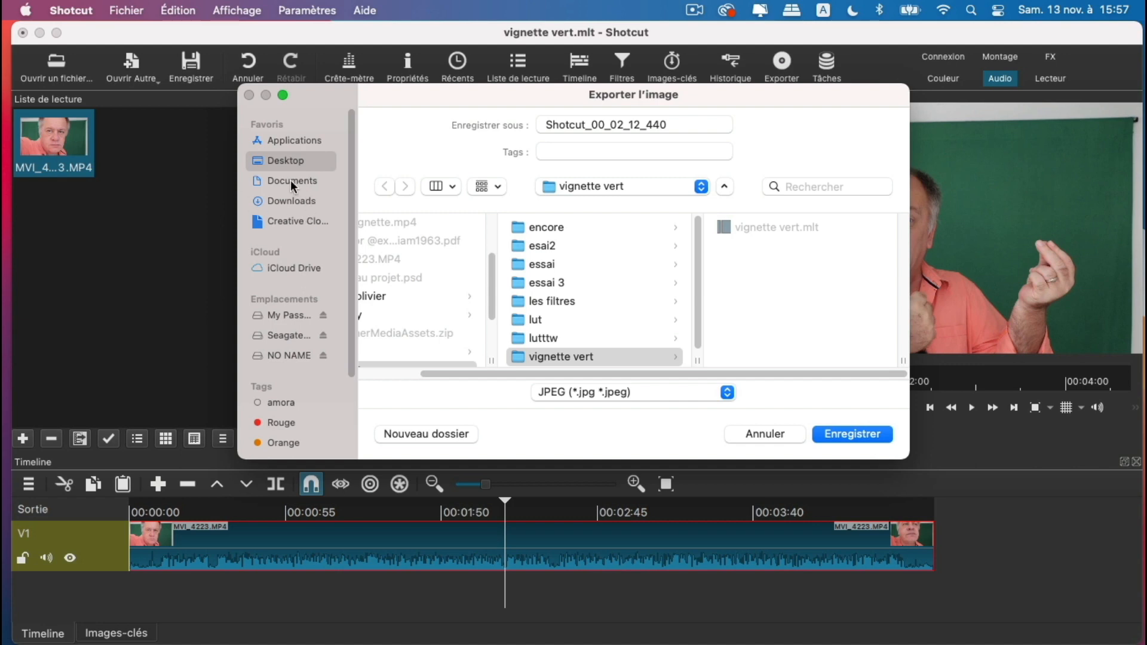
{"action": "left_click", "coordinate": [290, 162]}
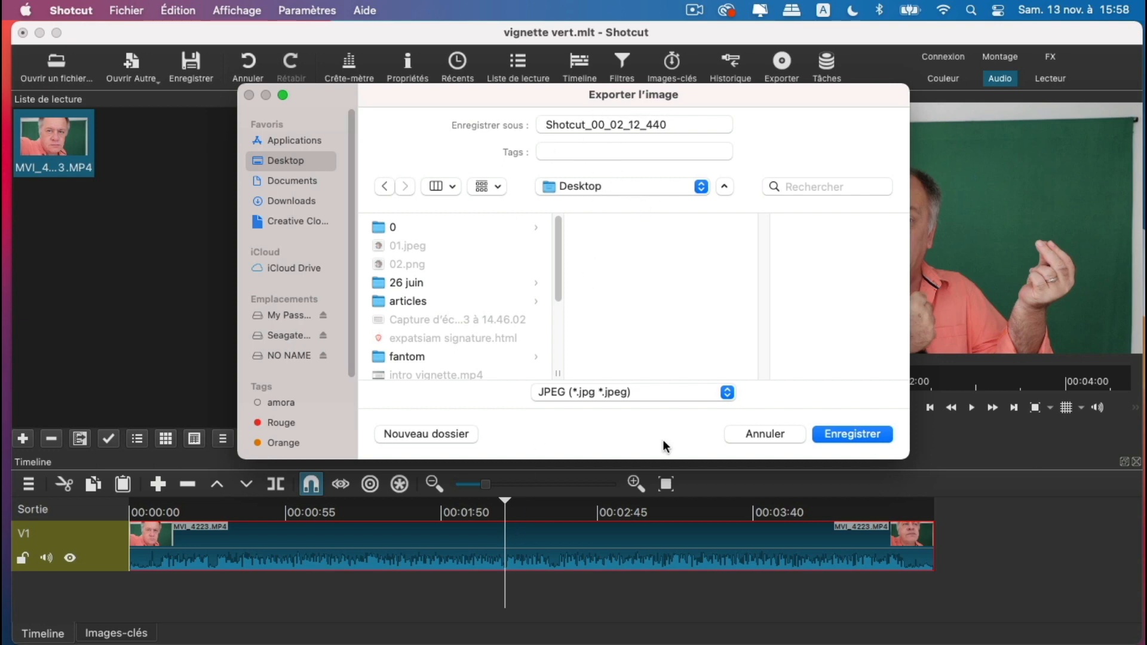
{"action": "left_click", "coordinate": [850, 435]}
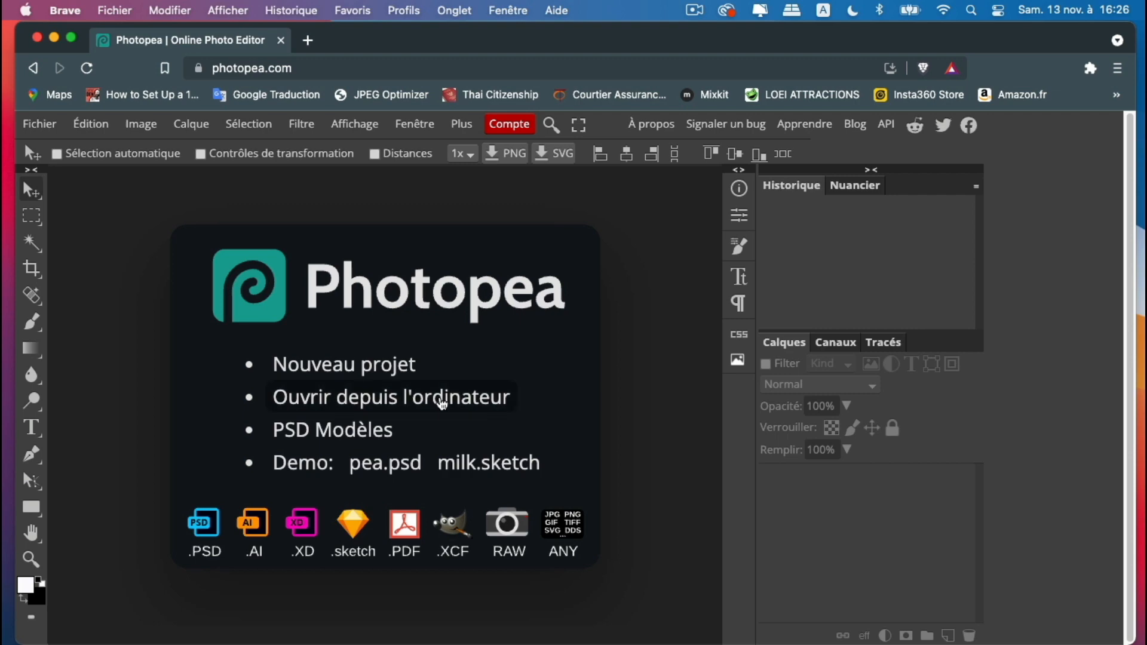
Switch to Photopea in the browser and open Shotcut_00_02_12_440.jpg from the rushes folder on the computer.
{"action": "left_click", "coordinate": [443, 399]}
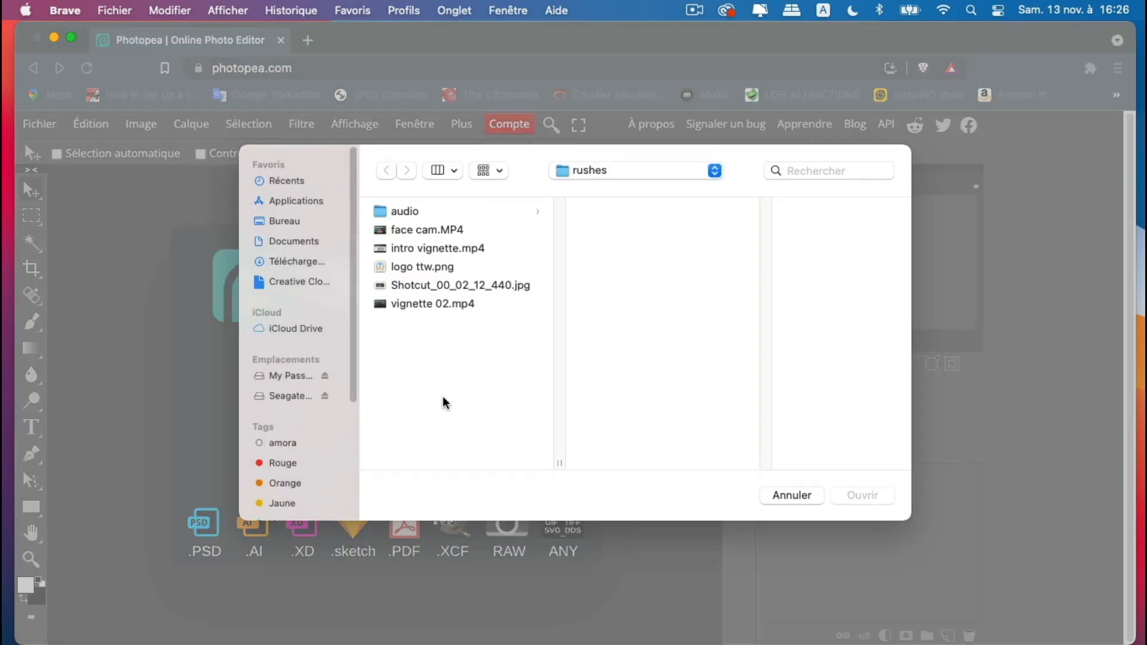
{"action": "left_click", "coordinate": [466, 285]}
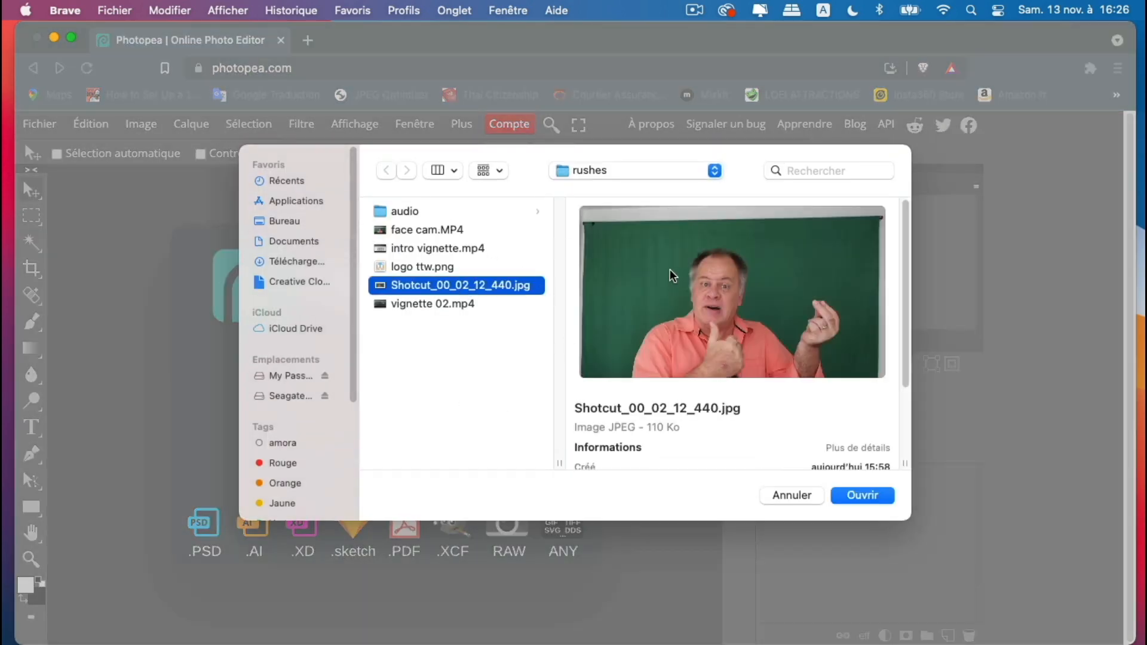
{"action": "left_click", "coordinate": [873, 496]}
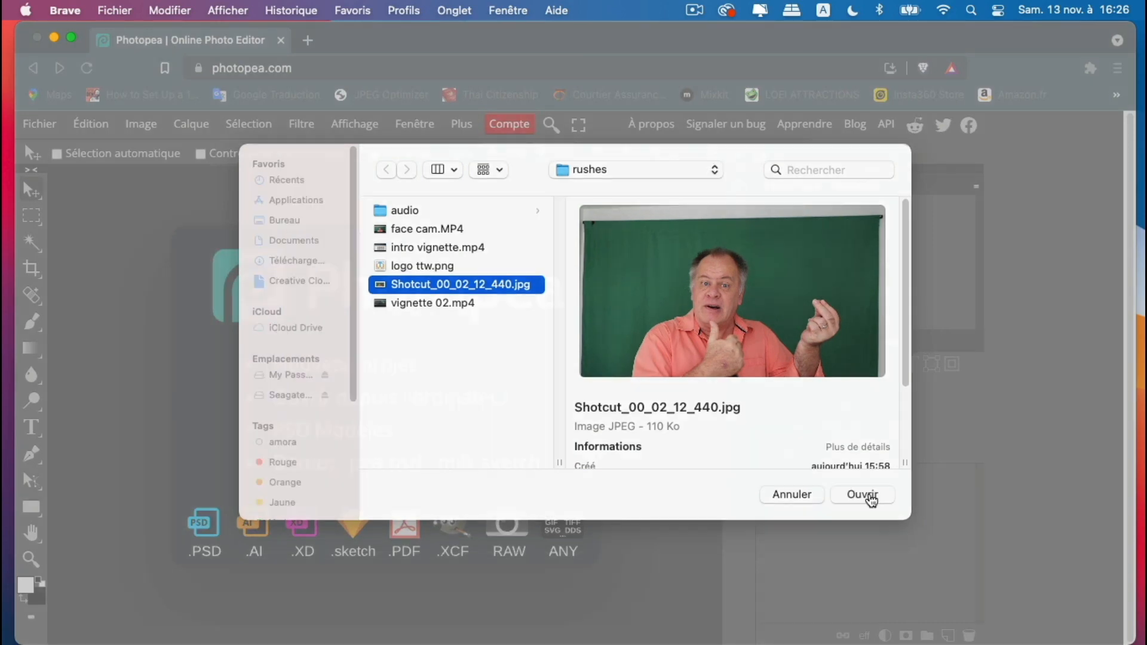
Crop the photo closer around the man, trimming its left, top and right sides to remove the backdrop's white borders.
{"action": "left_click", "coordinate": [34, 272]}
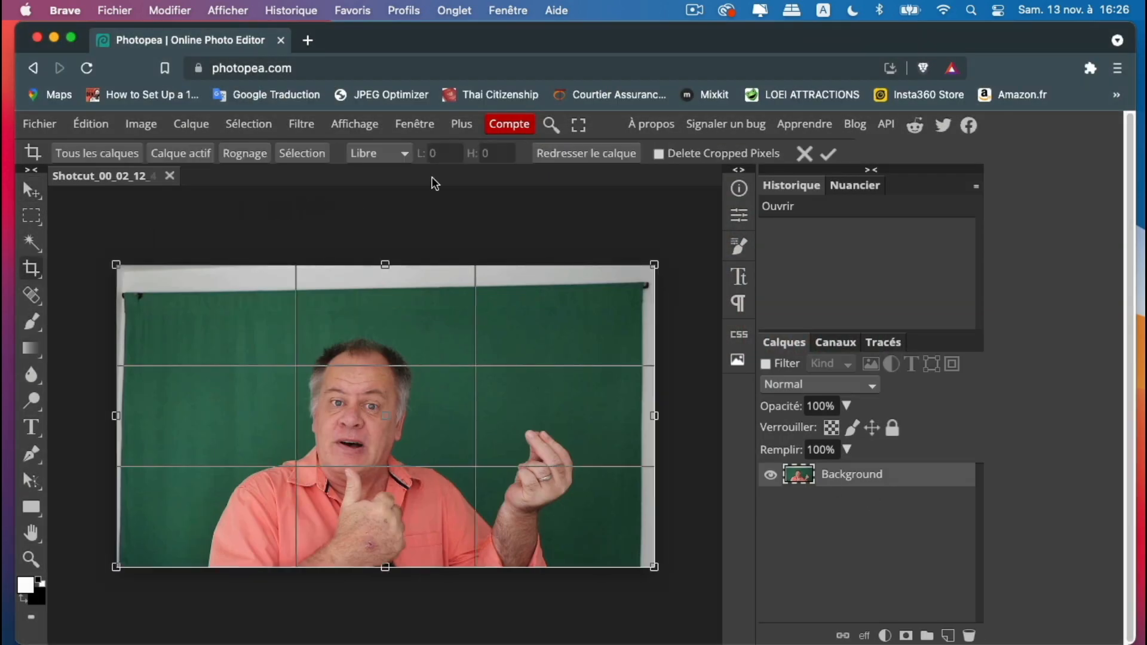
{"action": "left_click_drag", "start_coordinate": [118, 417], "coordinate": [194, 420]}
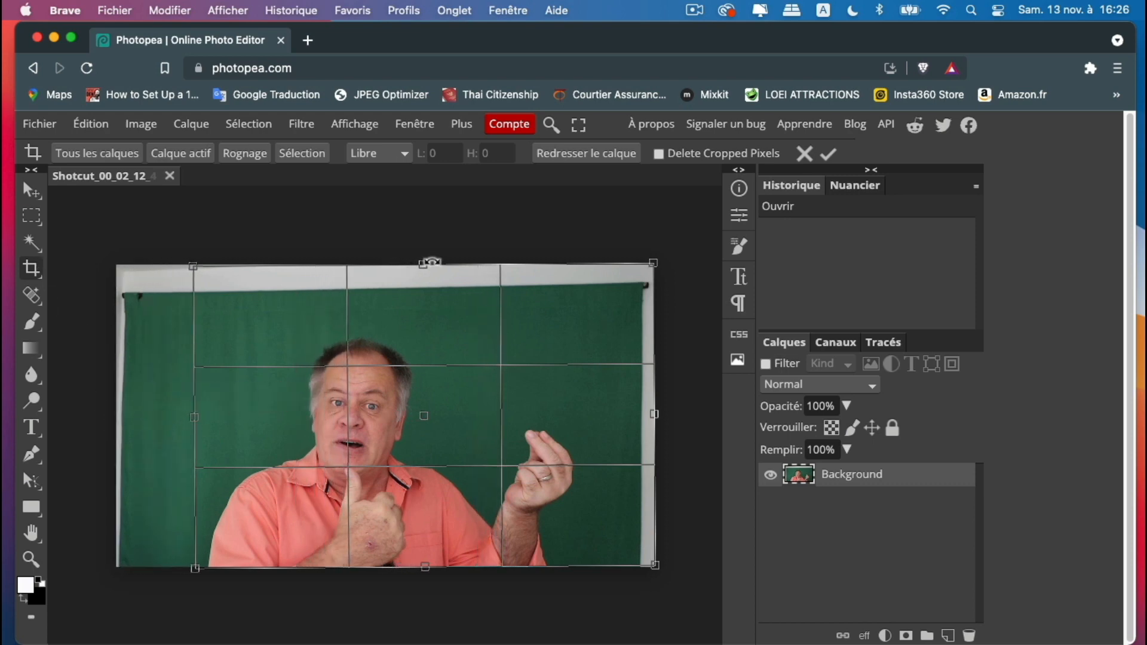
{"action": "left_click_drag", "start_coordinate": [422, 265], "coordinate": [421, 328]}
{"action": "left_click_drag", "start_coordinate": [650, 449], "coordinate": [584, 449]}
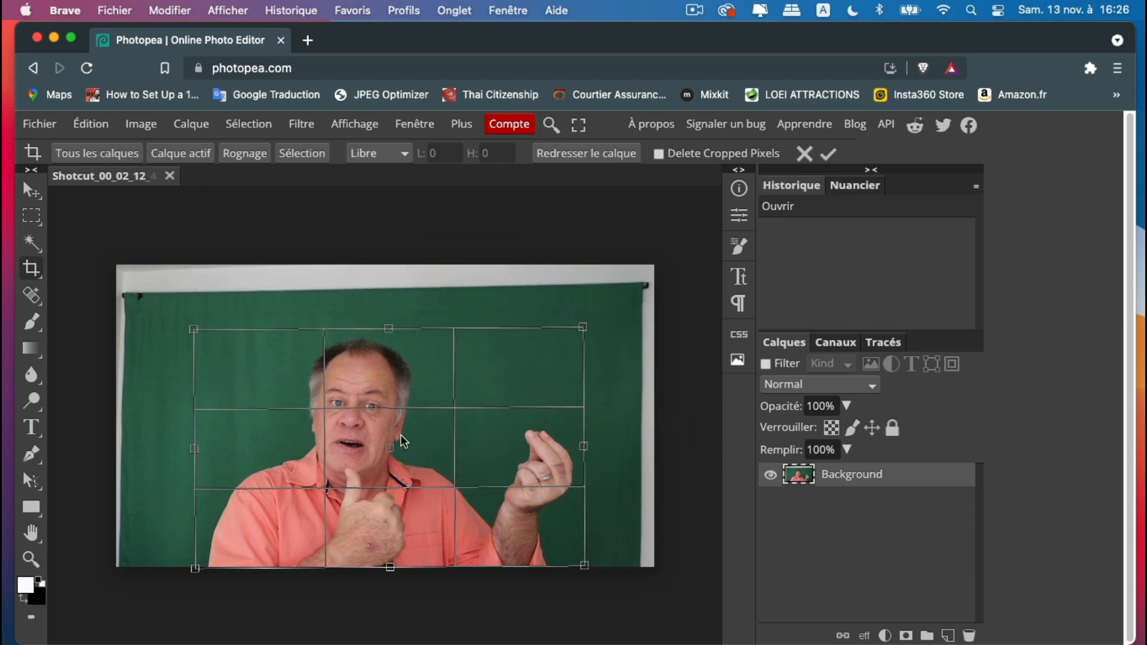
{"action": "key", "text": "Return"}
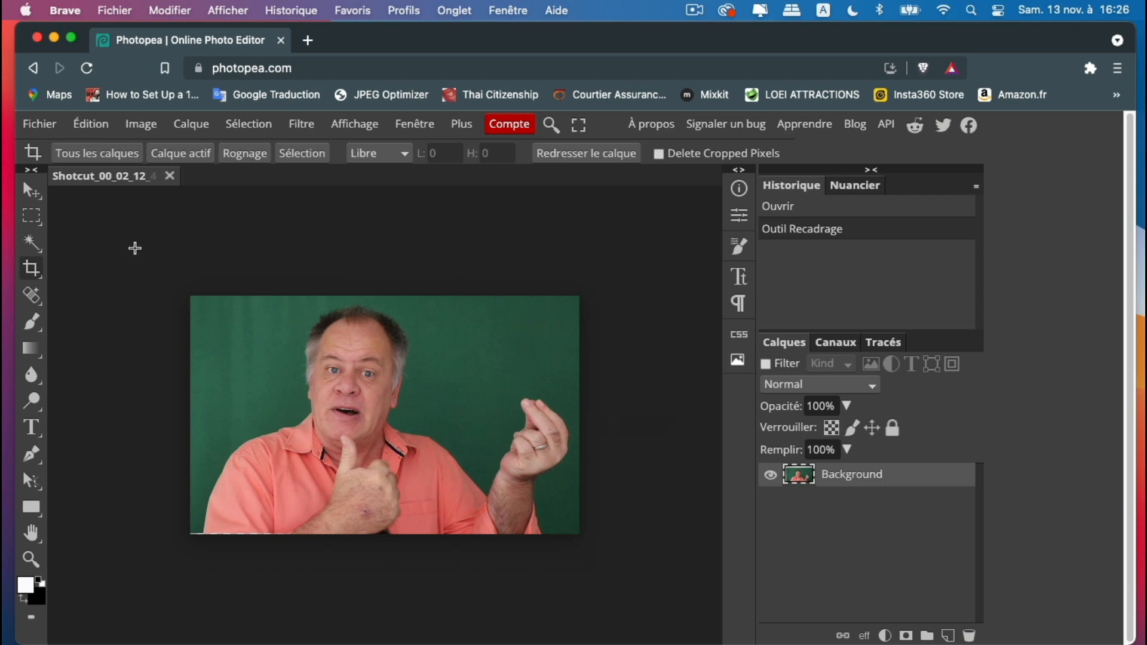
Start a Magic Cut (Coupe magique) on the cropped photo to isolate the man from the green backdrop.
{"action": "left_click", "coordinate": [249, 124]}
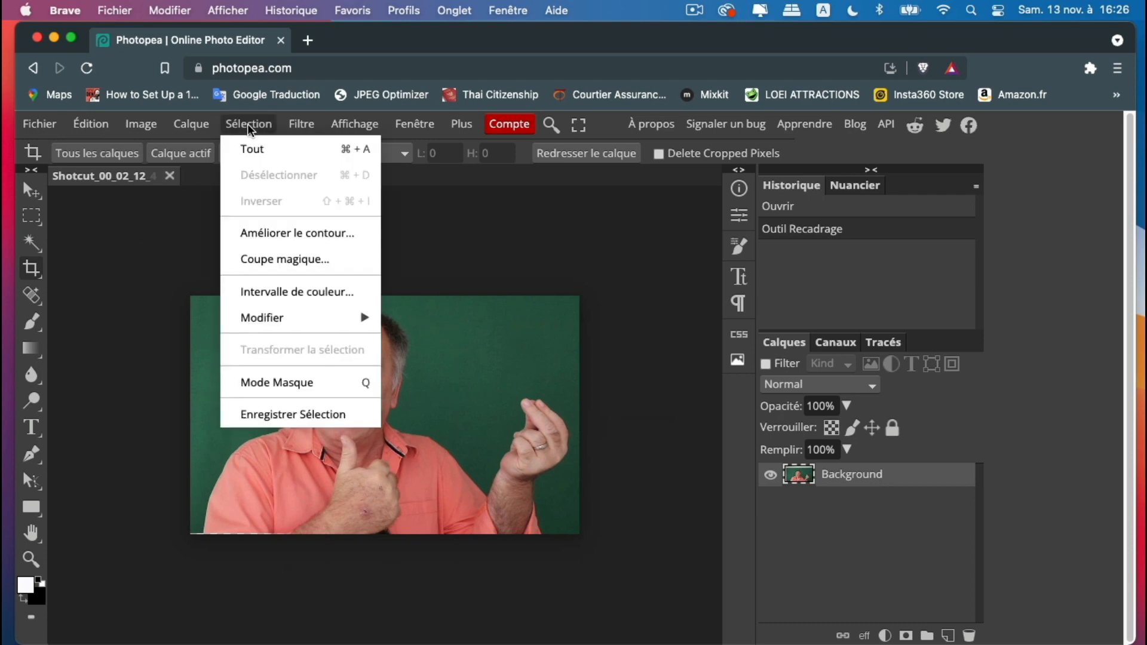
{"action": "left_click", "coordinate": [267, 259]}
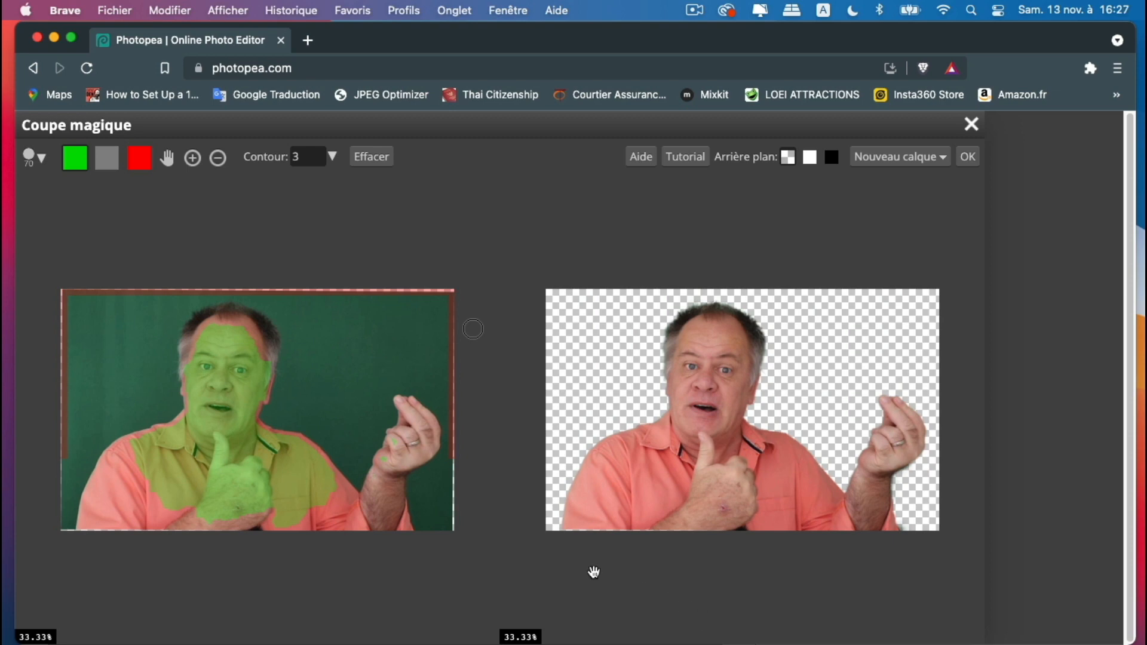
Examine the cutout edges up close around the shirt, hair, face, shoulder and raised hand.
{"action": "scroll", "coordinate": [108, 489], "scroll_direction": "up", "scroll_amount": 6}
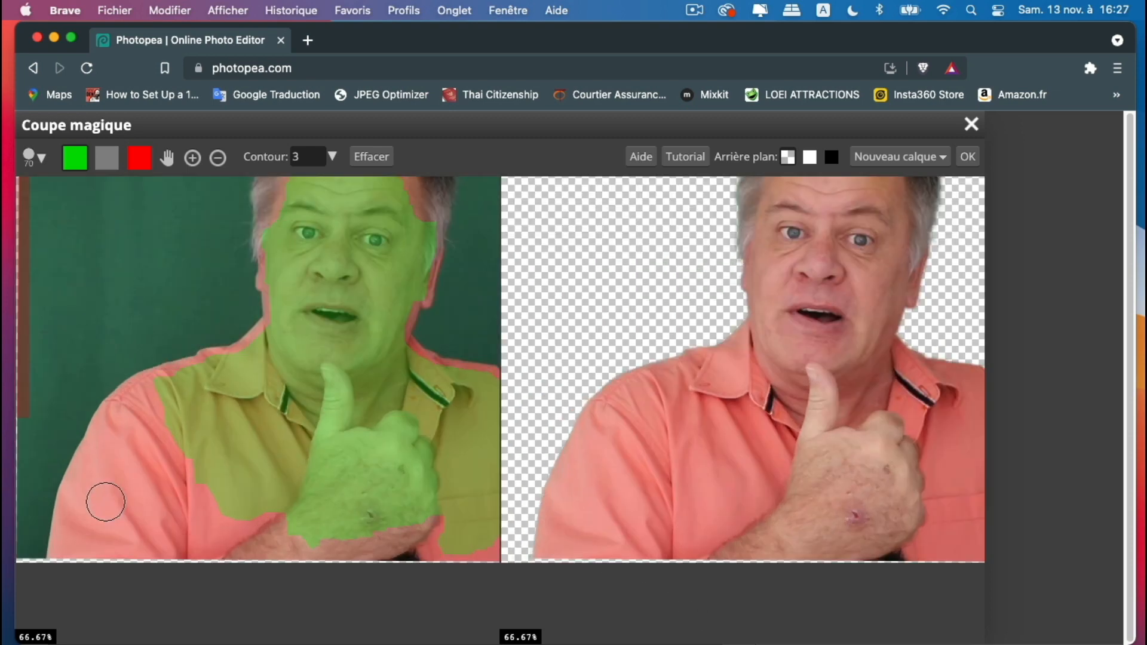
{"action": "scroll", "coordinate": [106, 500], "scroll_direction": "down", "scroll_amount": 1}
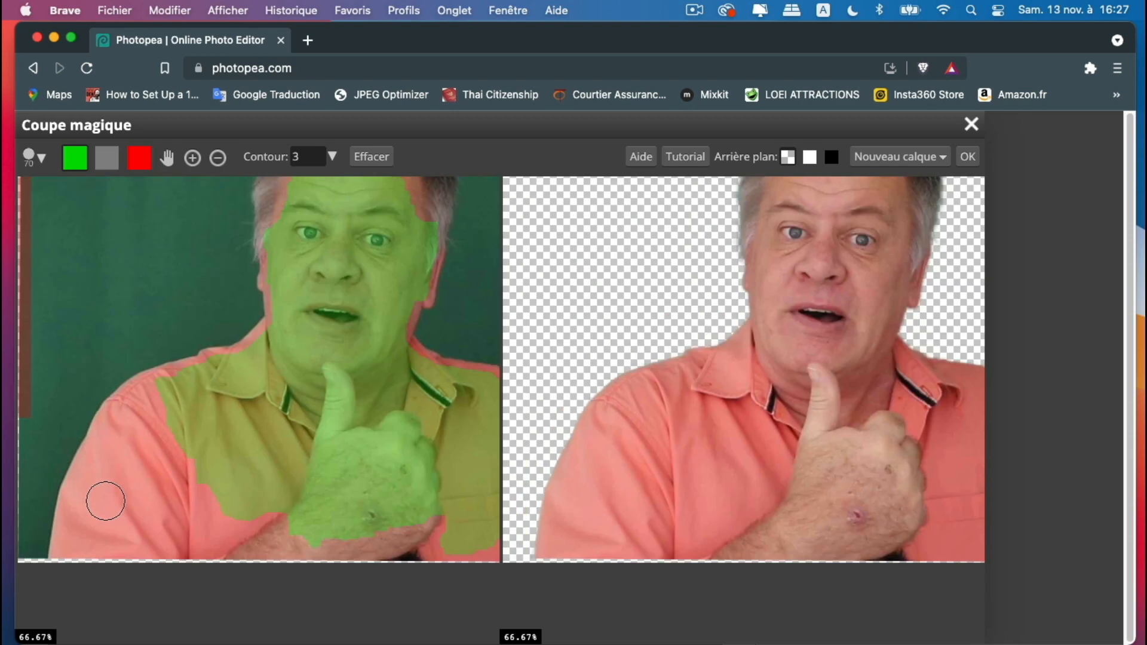
{"action": "scroll", "coordinate": [106, 500], "scroll_direction": "up", "scroll_amount": 1}
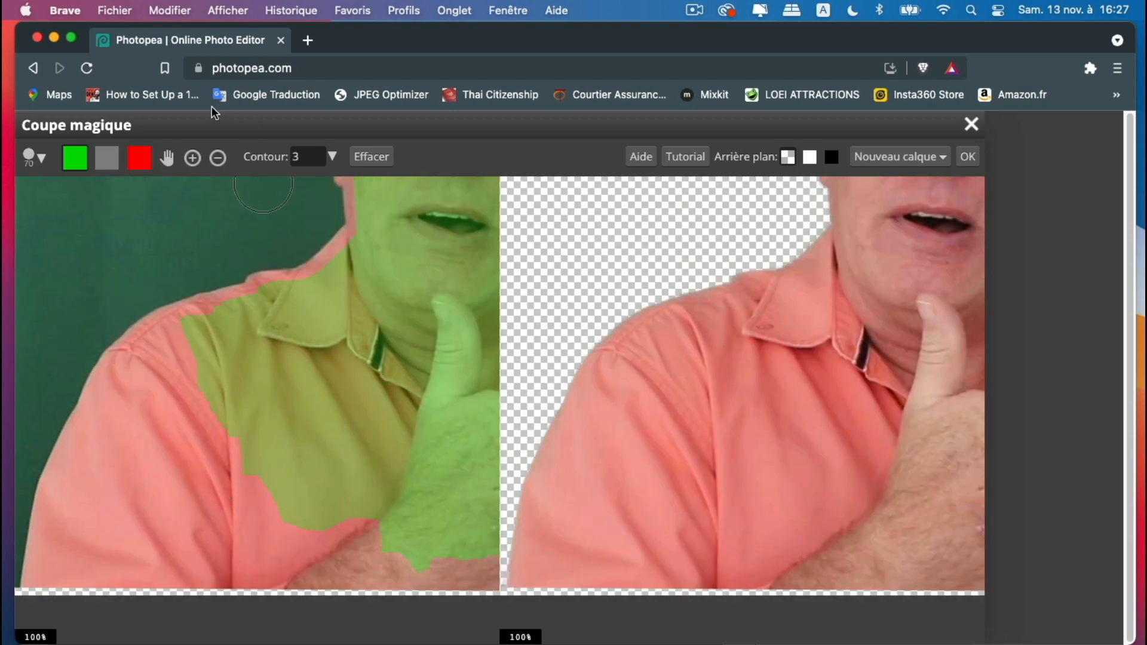
{"action": "left_click", "coordinate": [167, 157]}
{"action": "left_click_drag", "start_coordinate": [335, 280], "coordinate": [238, 540]}
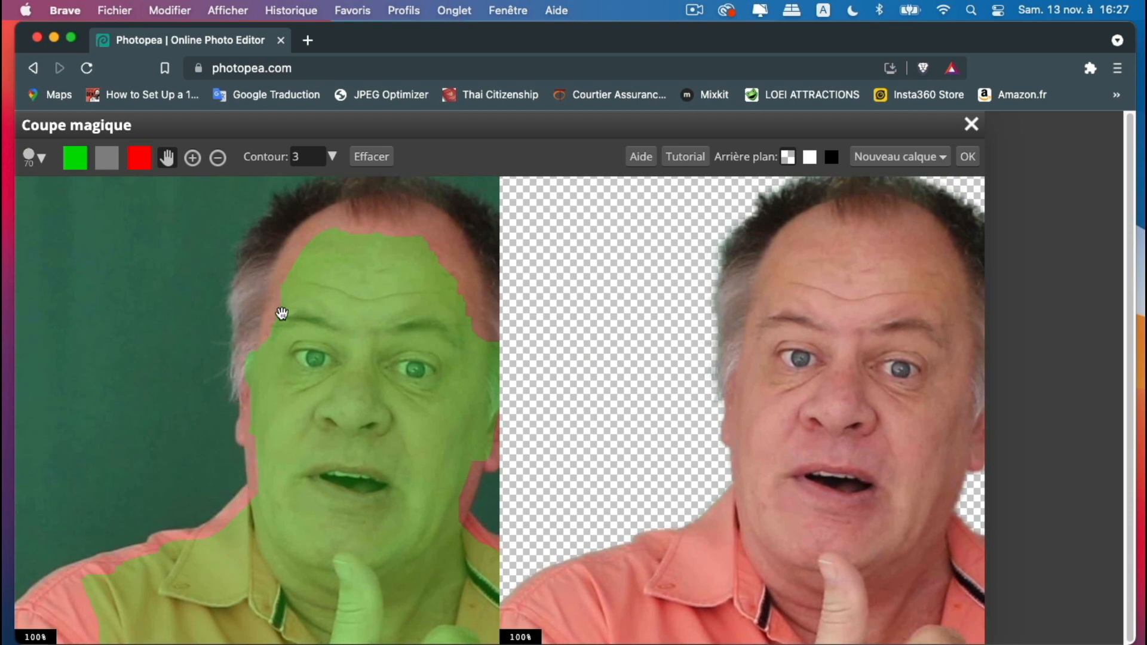
{"action": "left_click_drag", "start_coordinate": [295, 281], "coordinate": [237, 378]}
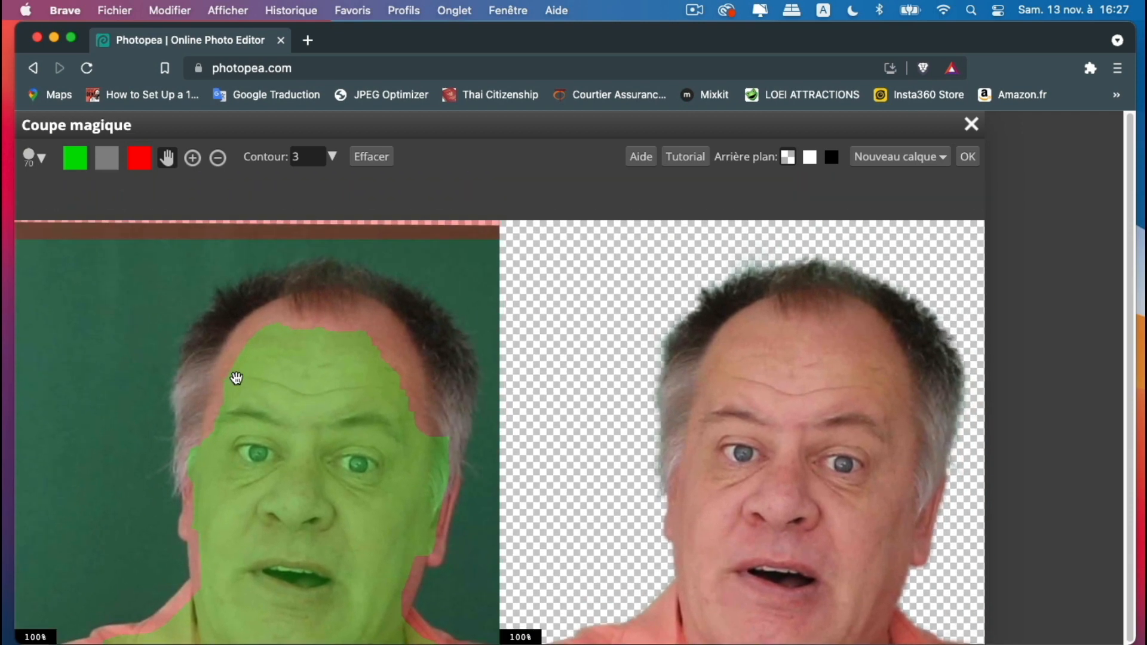
{"action": "left_click_drag", "start_coordinate": [236, 378], "coordinate": [154, 371]}
{"action": "left_click_drag", "start_coordinate": [267, 432], "coordinate": [182, 328]}
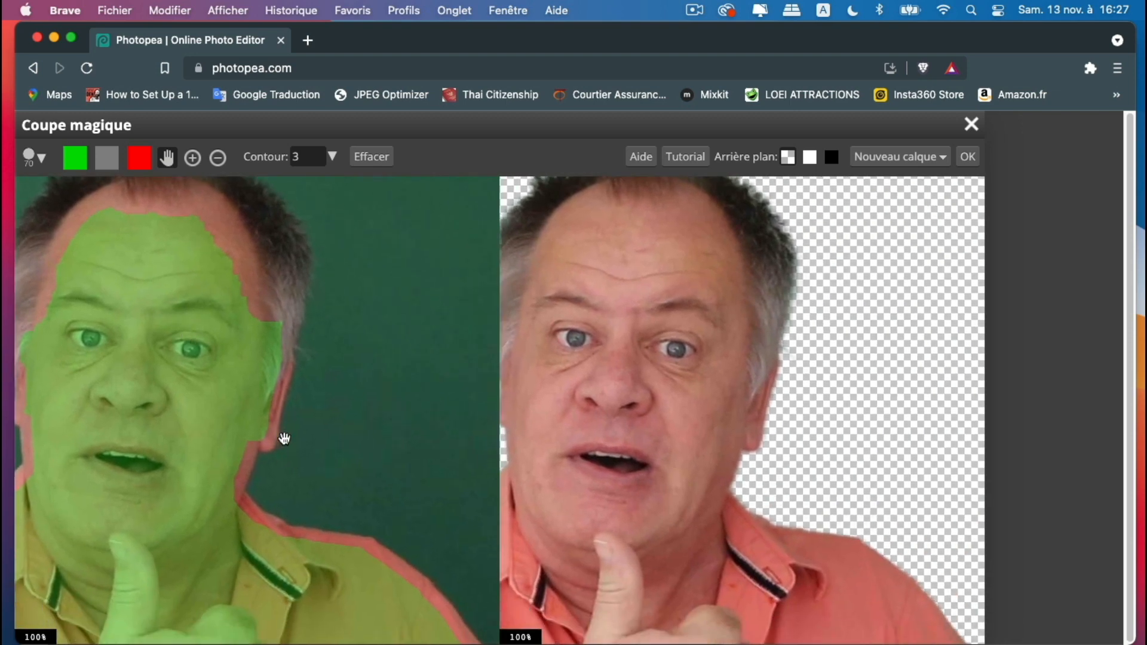
{"action": "left_click_drag", "start_coordinate": [287, 445], "coordinate": [180, 269]}
{"action": "left_click_drag", "start_coordinate": [287, 418], "coordinate": [178, 344]}
{"action": "left_click_drag", "start_coordinate": [313, 356], "coordinate": [210, 424]}
{"action": "left_click_drag", "start_coordinate": [272, 389], "coordinate": [436, 376]}
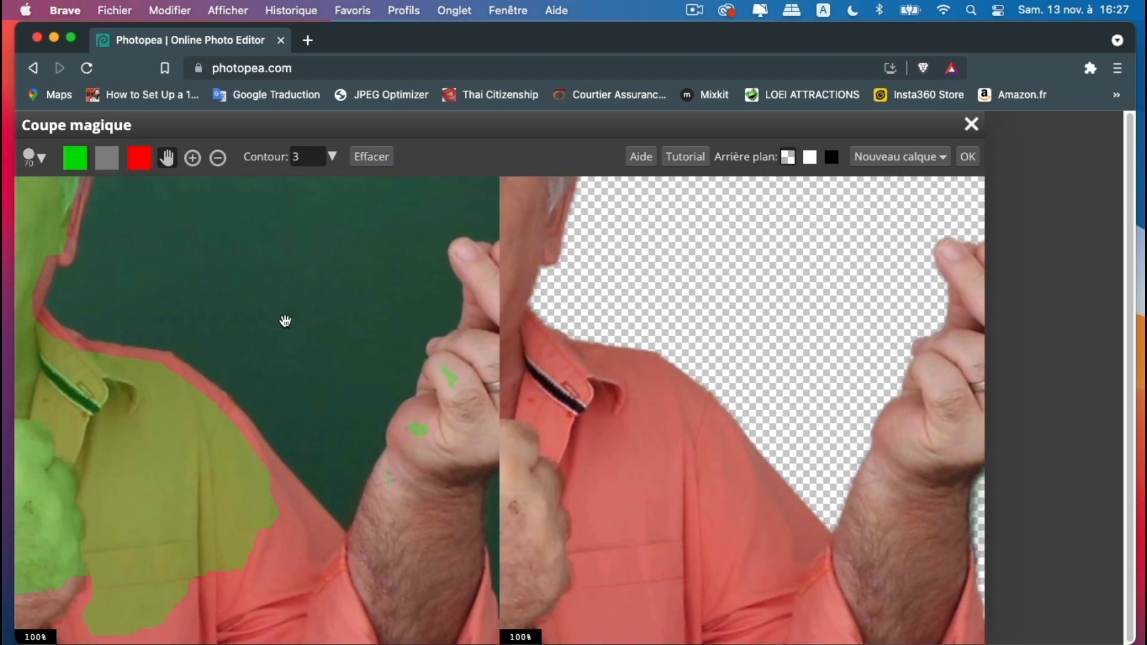
{"action": "scroll", "coordinate": [285, 323], "scroll_direction": "down", "scroll_amount": 2}
{"action": "scroll", "coordinate": [285, 323], "scroll_direction": "down", "scroll_amount": 1}
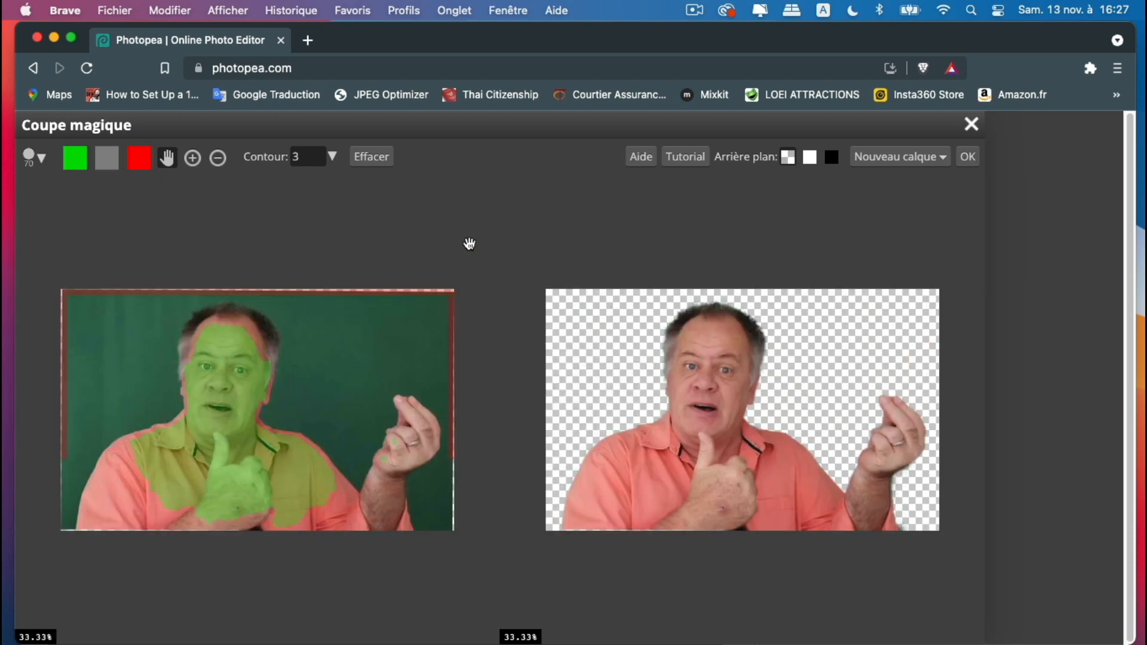
Accept the cutout as a new layer and delete the original green-backdrop layer.
{"action": "left_click", "coordinate": [967, 157]}
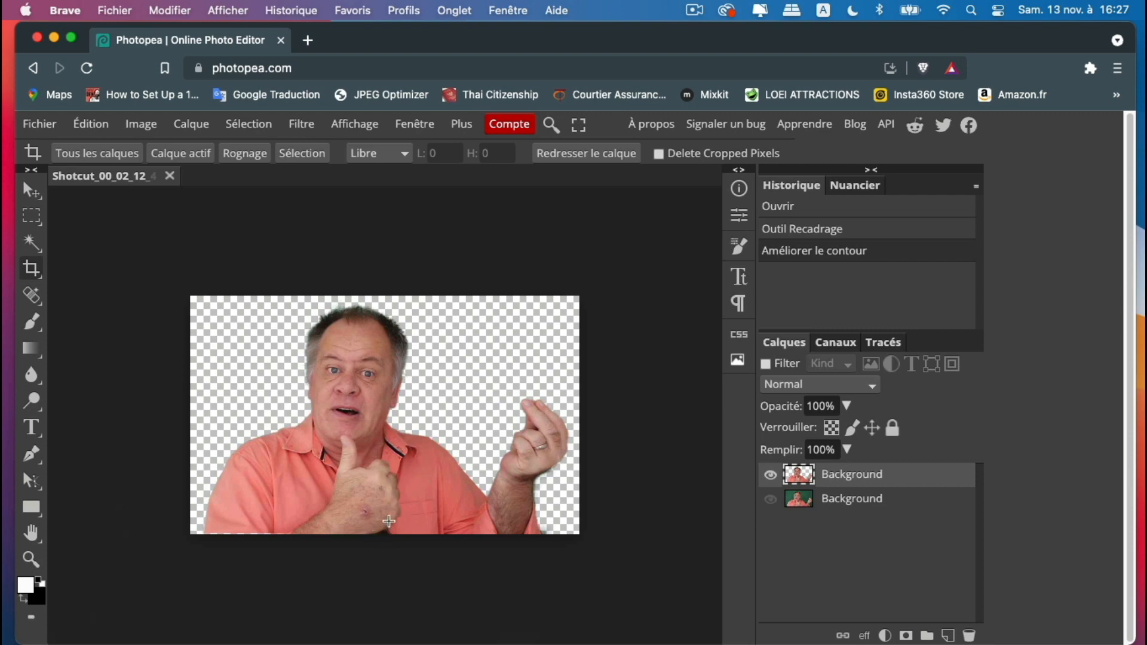
{"action": "left_click", "coordinate": [908, 509]}
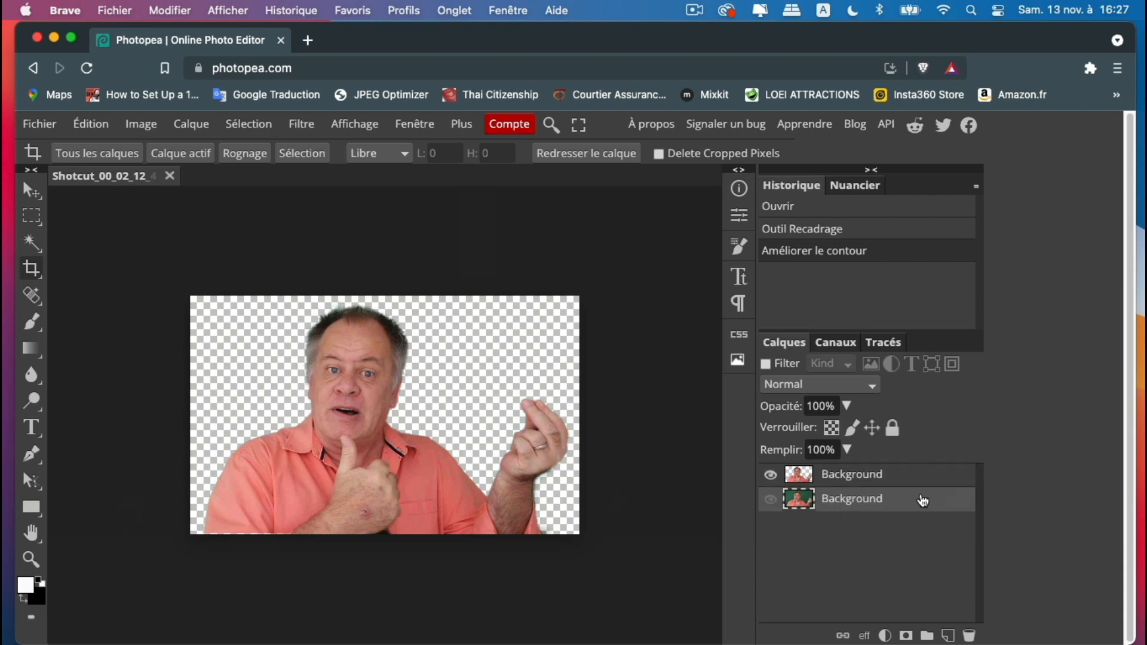
{"action": "right_click", "coordinate": [918, 499]}
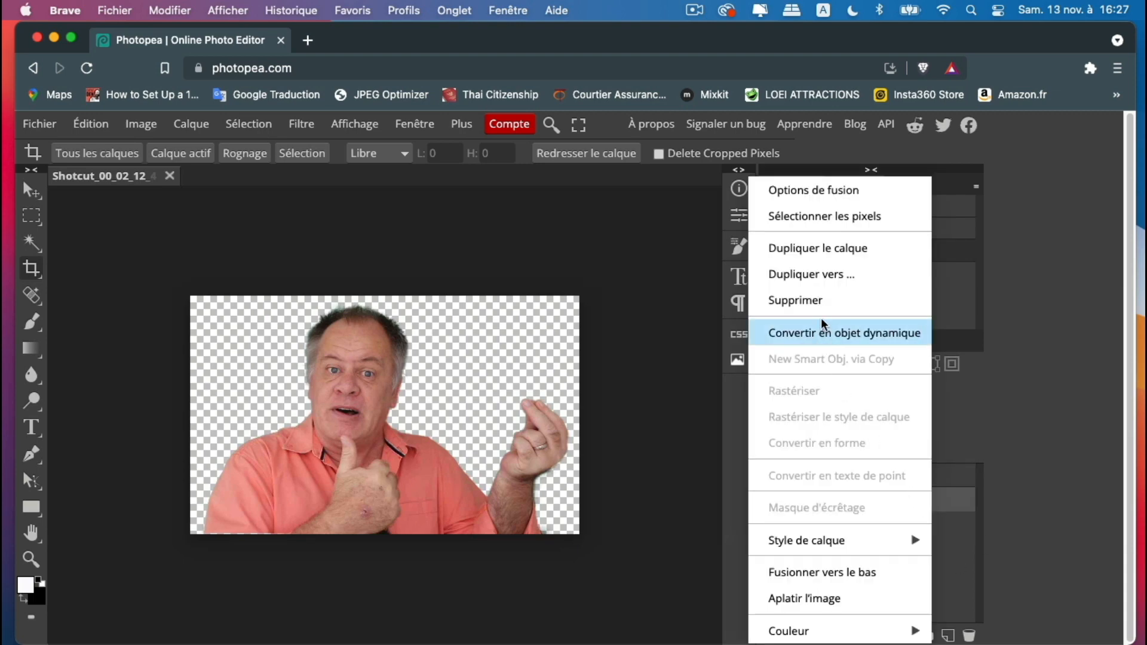
{"action": "left_click", "coordinate": [825, 301]}
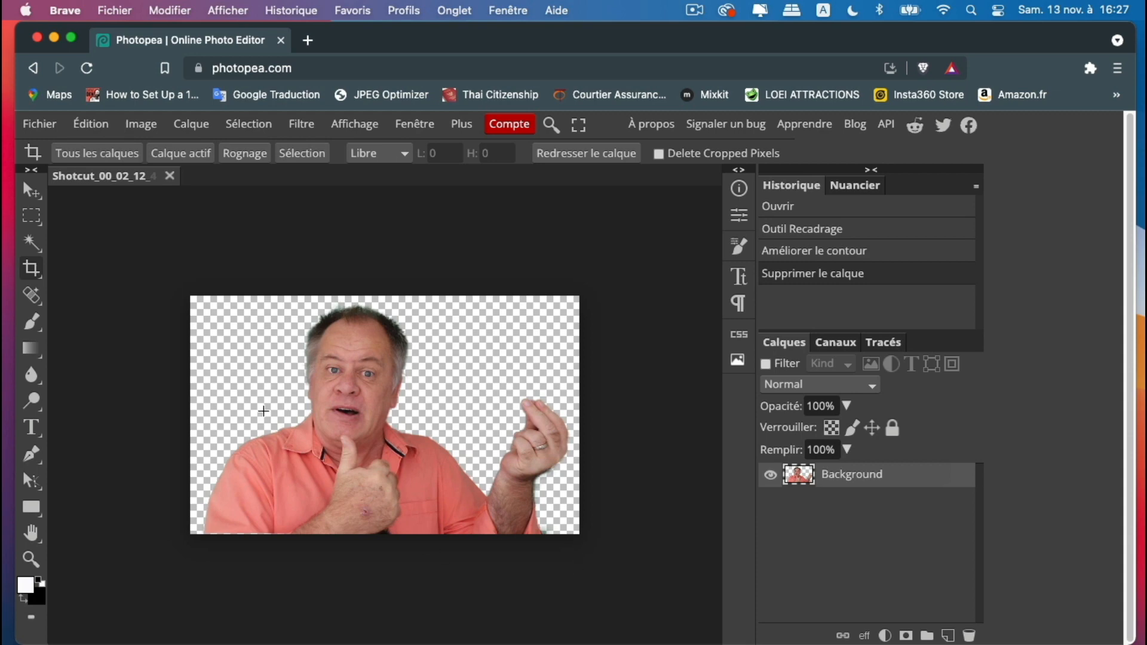
Create a new 1280 × 720 px project with a custom cyan (00ffff) background.
{"action": "left_click", "coordinate": [45, 126]}
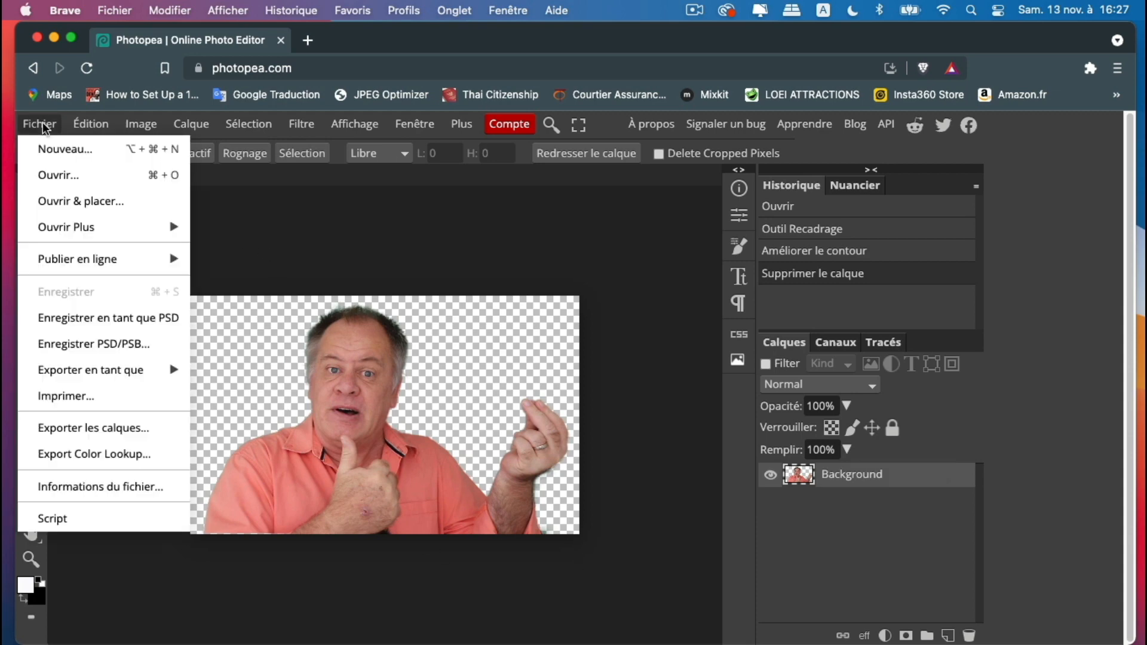
{"action": "left_click", "coordinate": [55, 151]}
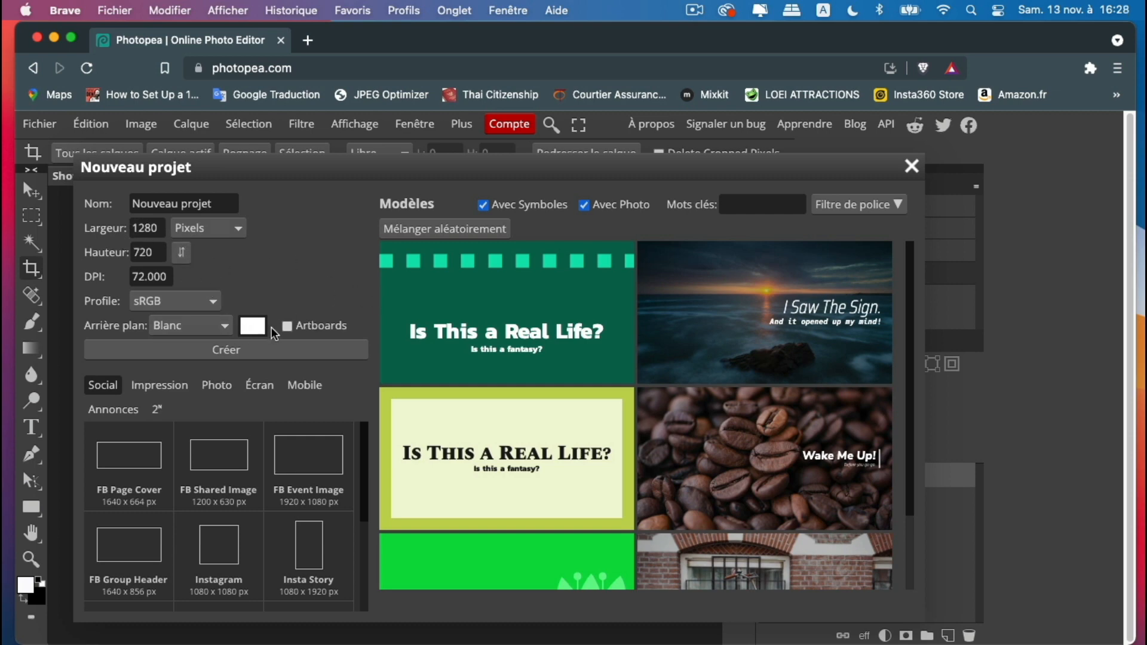
{"action": "left_click", "coordinate": [224, 328]}
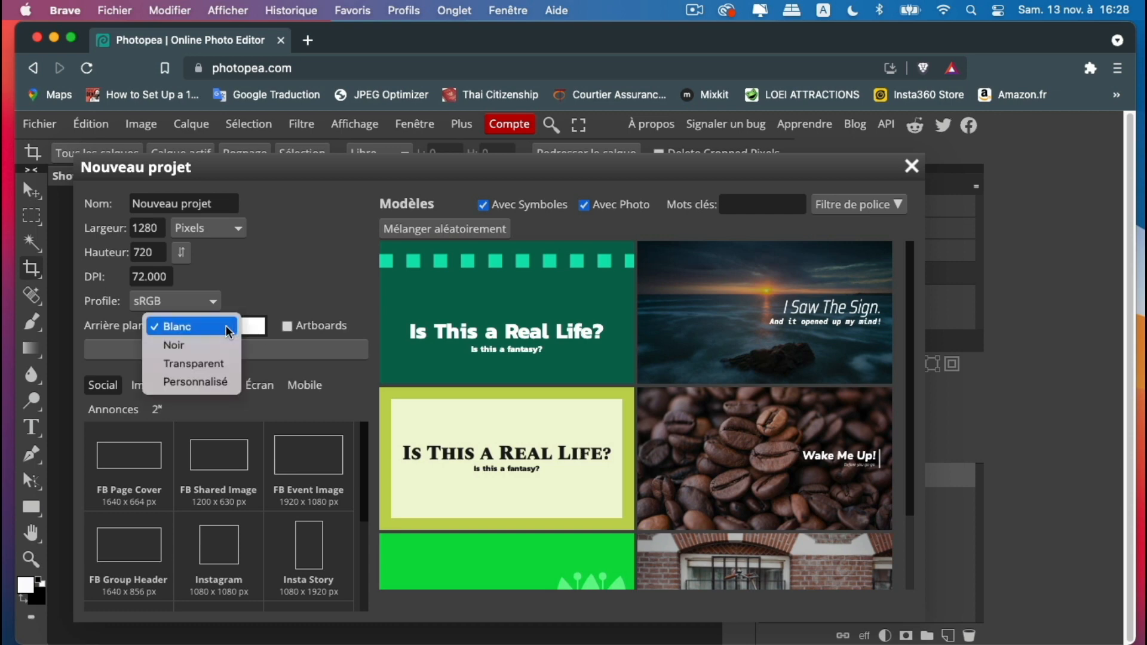
{"action": "left_click", "coordinate": [204, 384]}
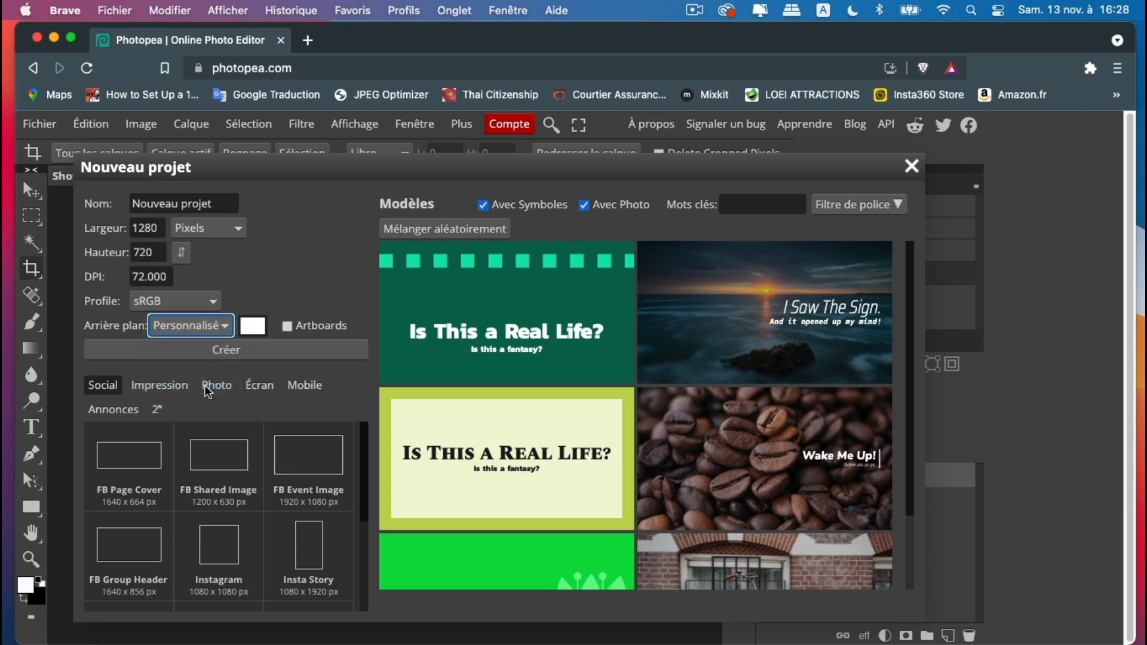
{"action": "left_click", "coordinate": [192, 326]}
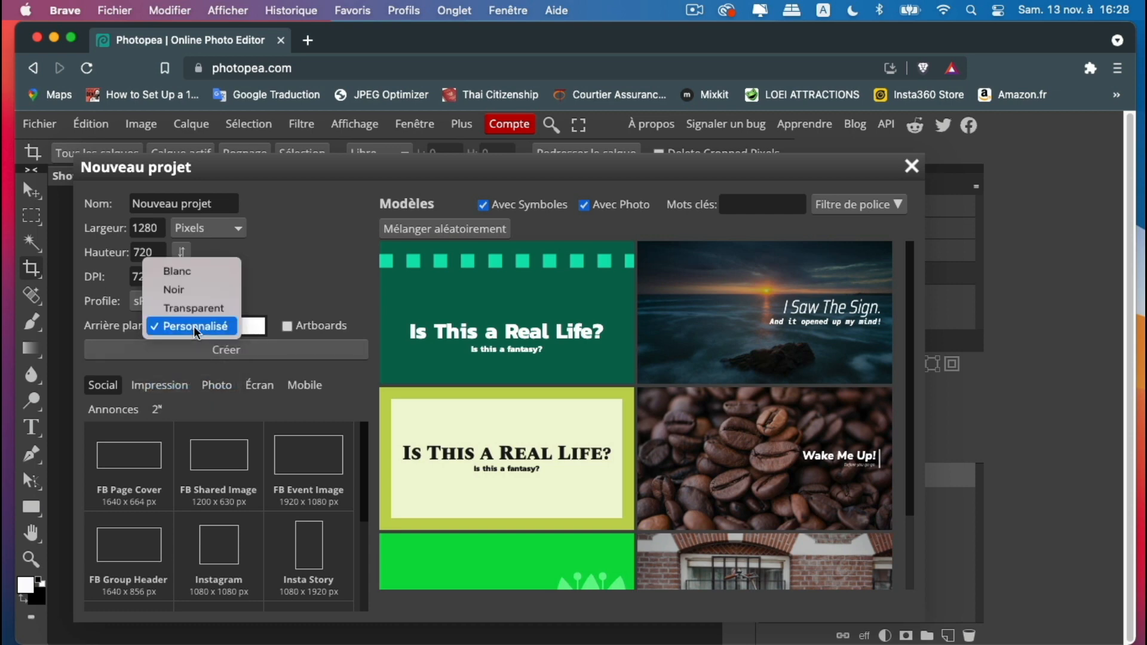
{"action": "left_click", "coordinate": [250, 326]}
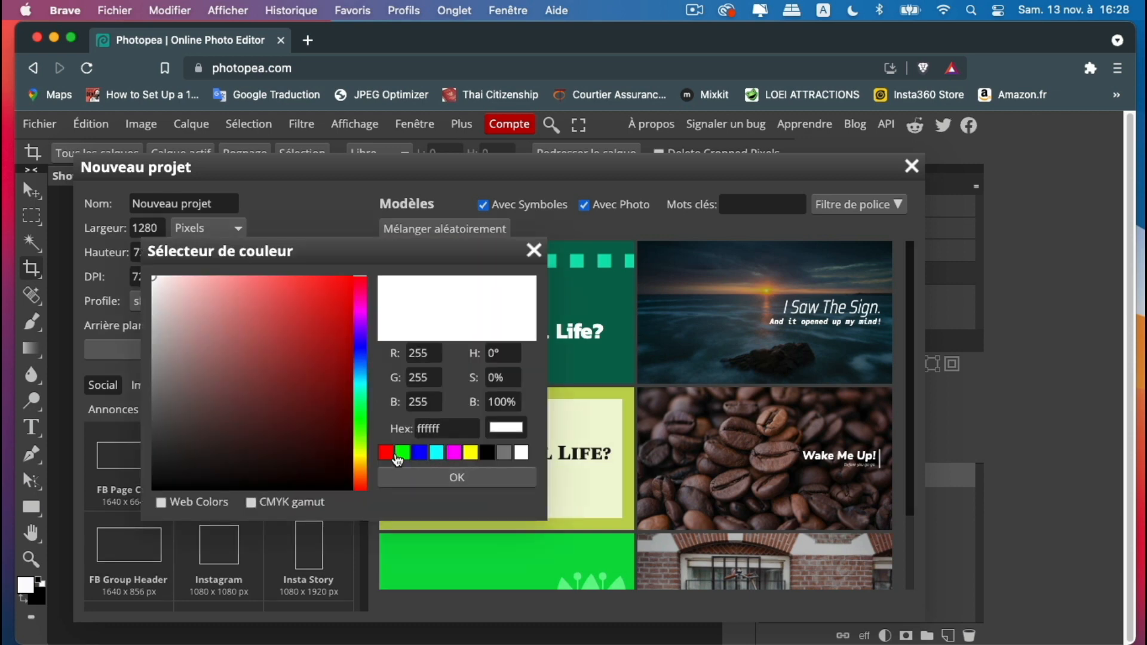
{"action": "left_click", "coordinate": [386, 454]}
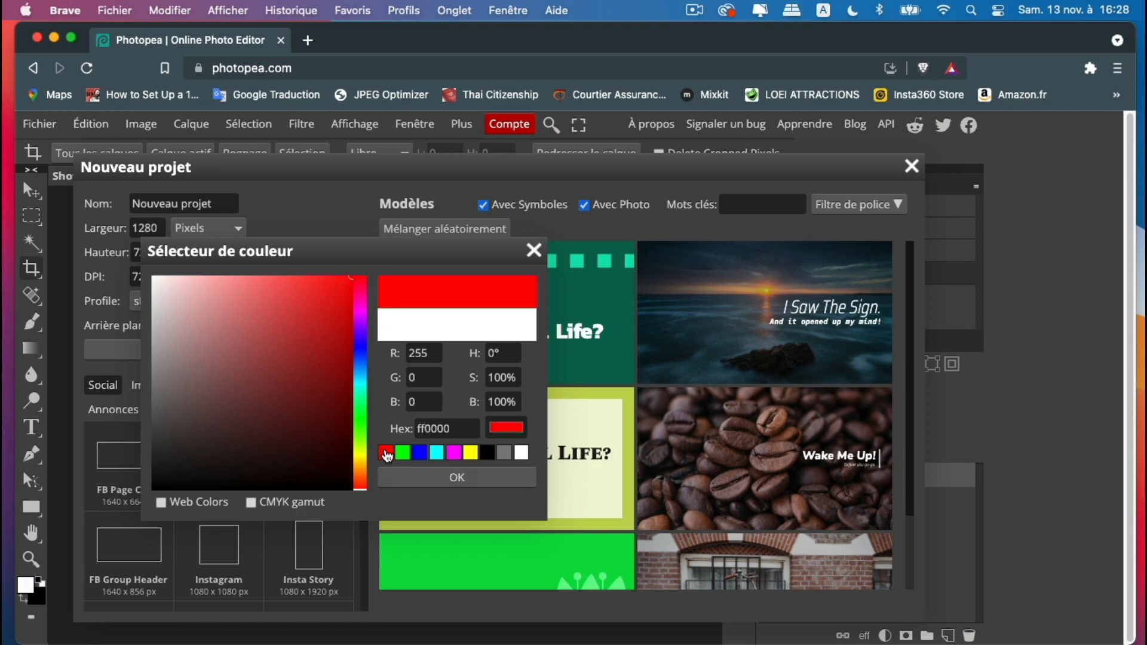
{"action": "left_click", "coordinate": [437, 454]}
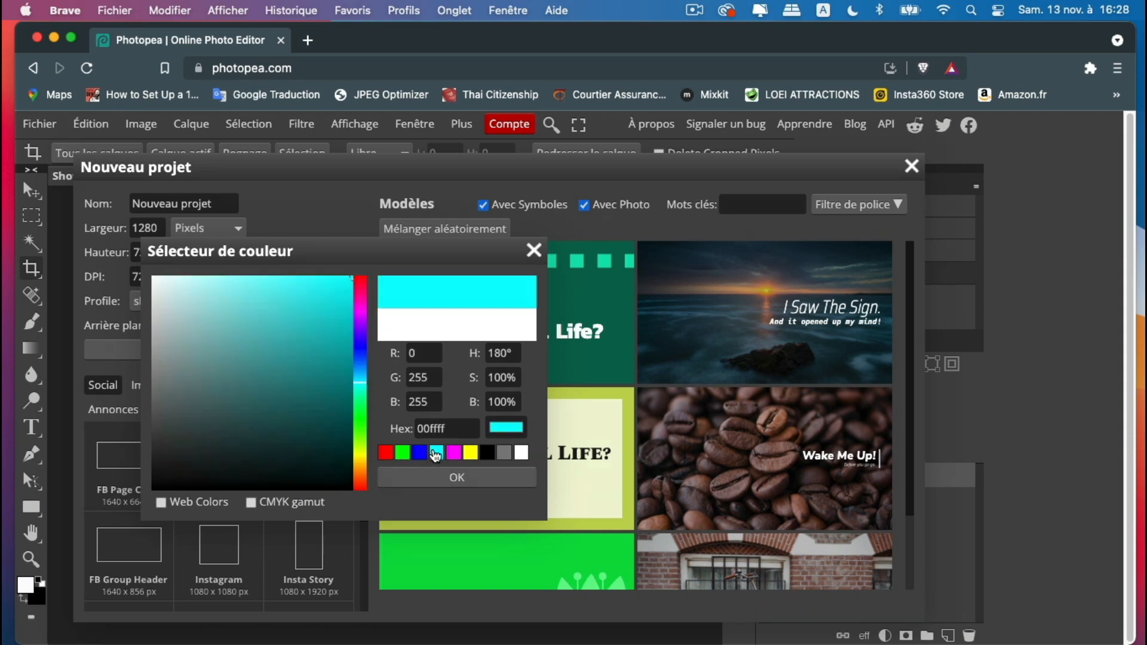
{"action": "left_click", "coordinate": [456, 478]}
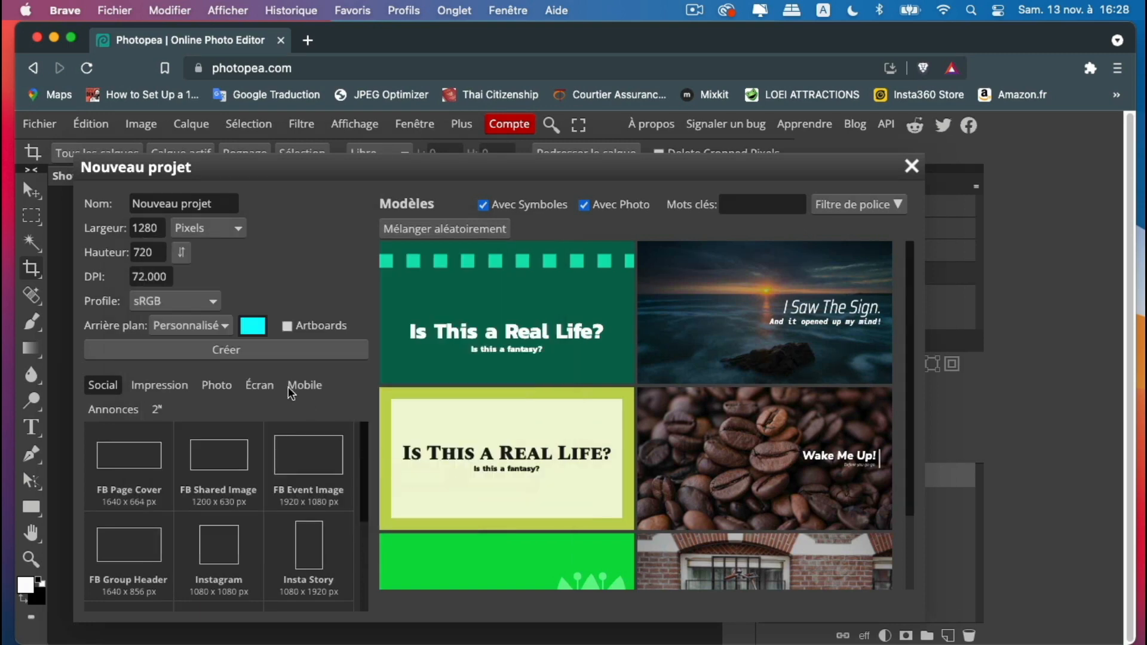
{"action": "left_click", "coordinate": [232, 351]}
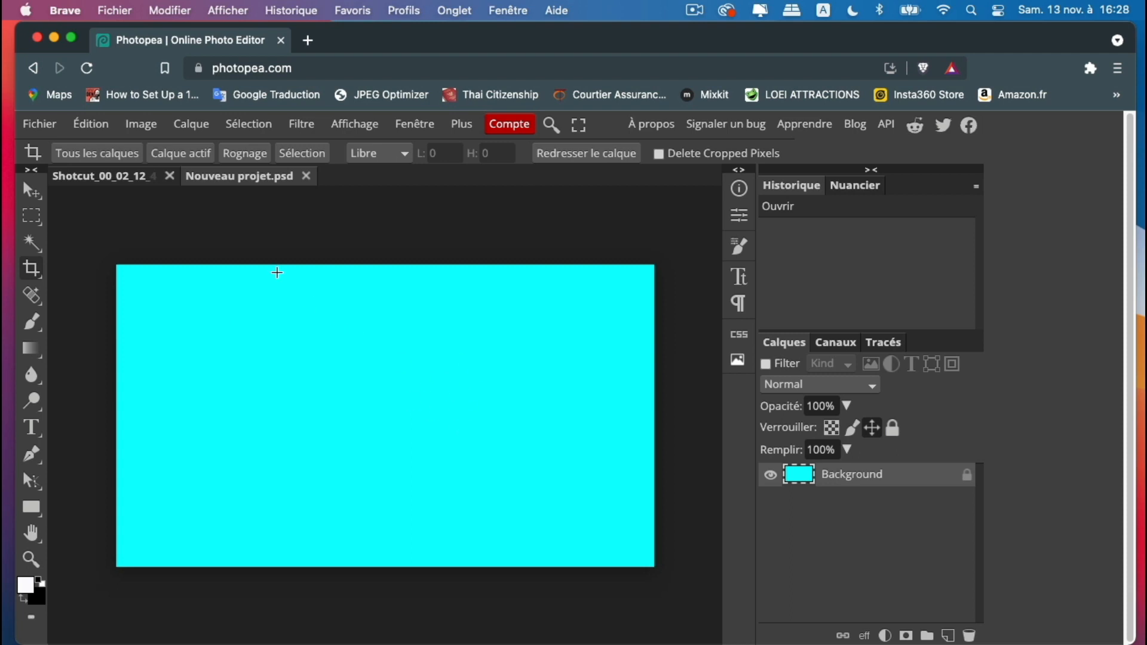
Duplicate the man's cutout layer from the Shotcut image into Nouveau projet.psd and switch to that project.
{"action": "left_click", "coordinate": [105, 184]}
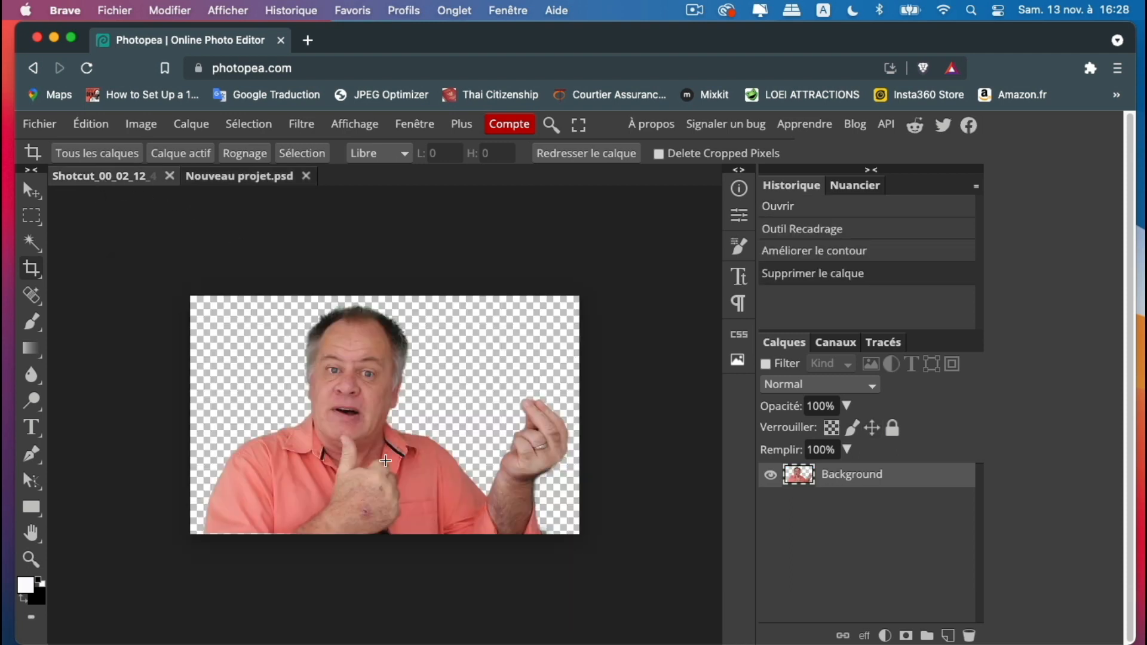
{"action": "right_click", "coordinate": [921, 483]}
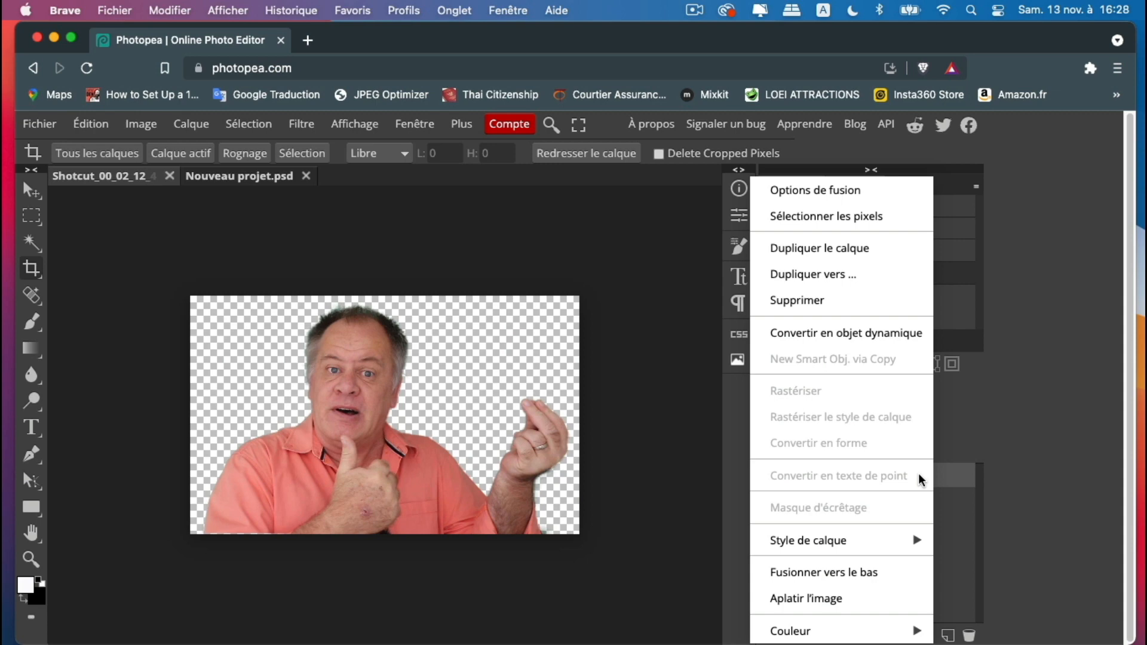
{"action": "left_click", "coordinate": [956, 547]}
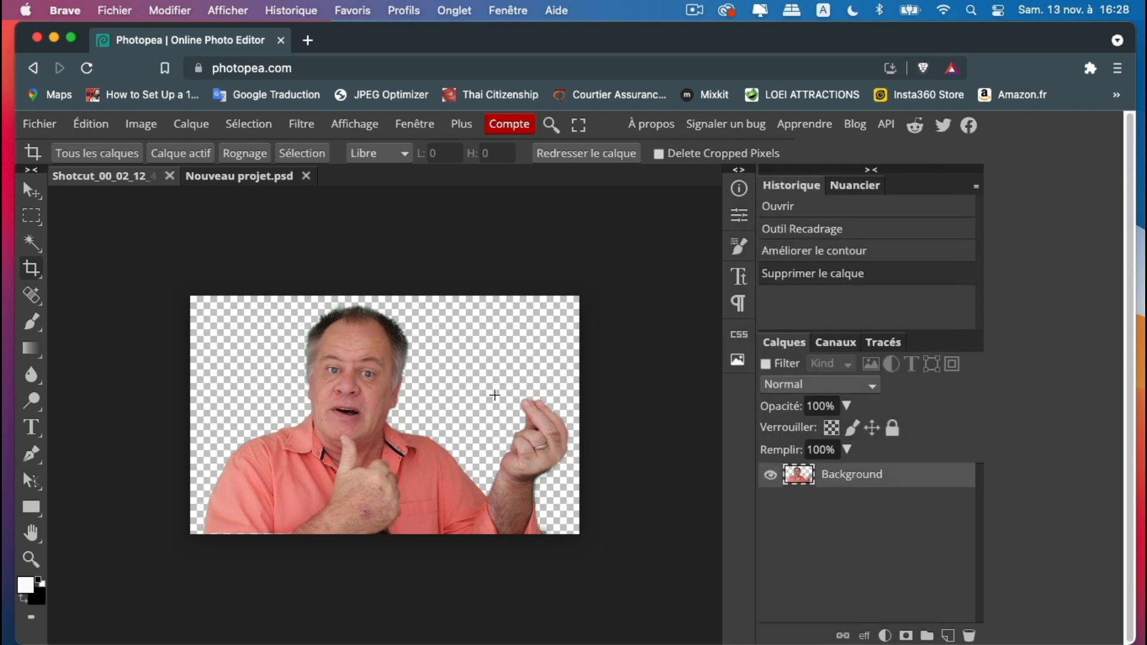
{"action": "right_click", "coordinate": [917, 481]}
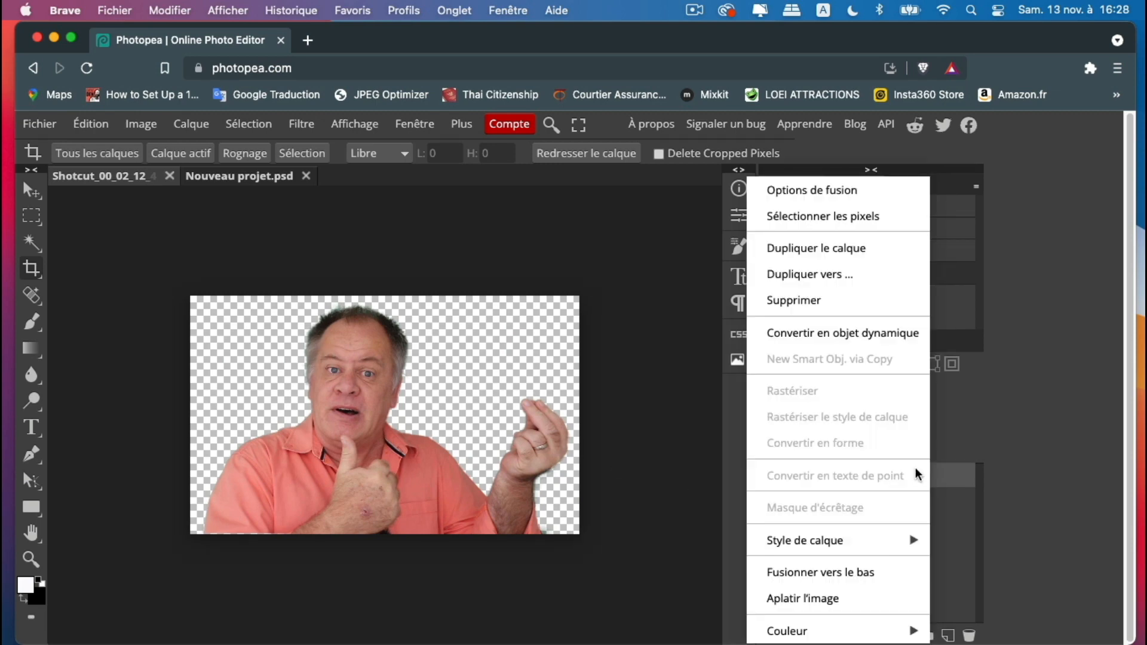
{"action": "left_click", "coordinate": [888, 279]}
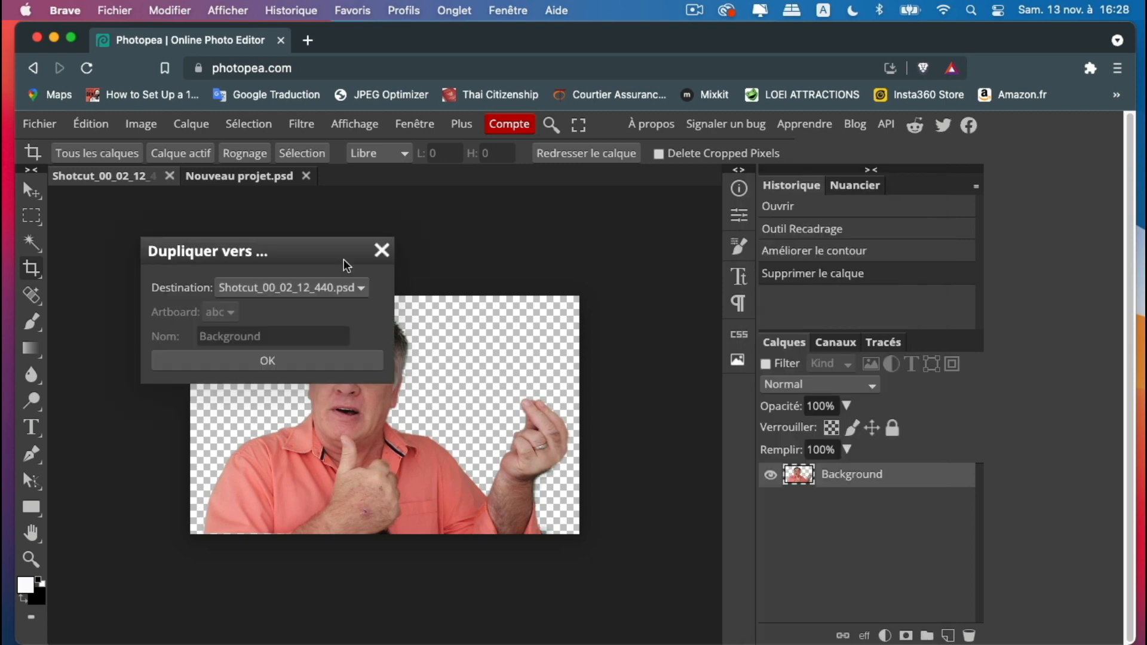
{"action": "left_click", "coordinate": [291, 289]}
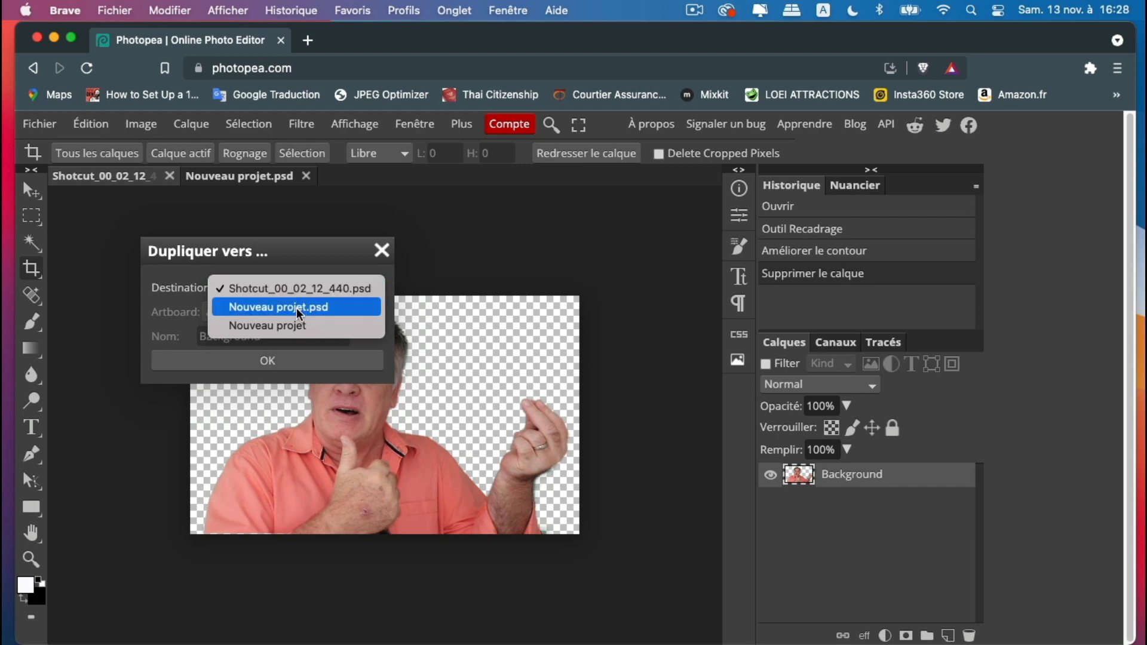
{"action": "left_click", "coordinate": [296, 307]}
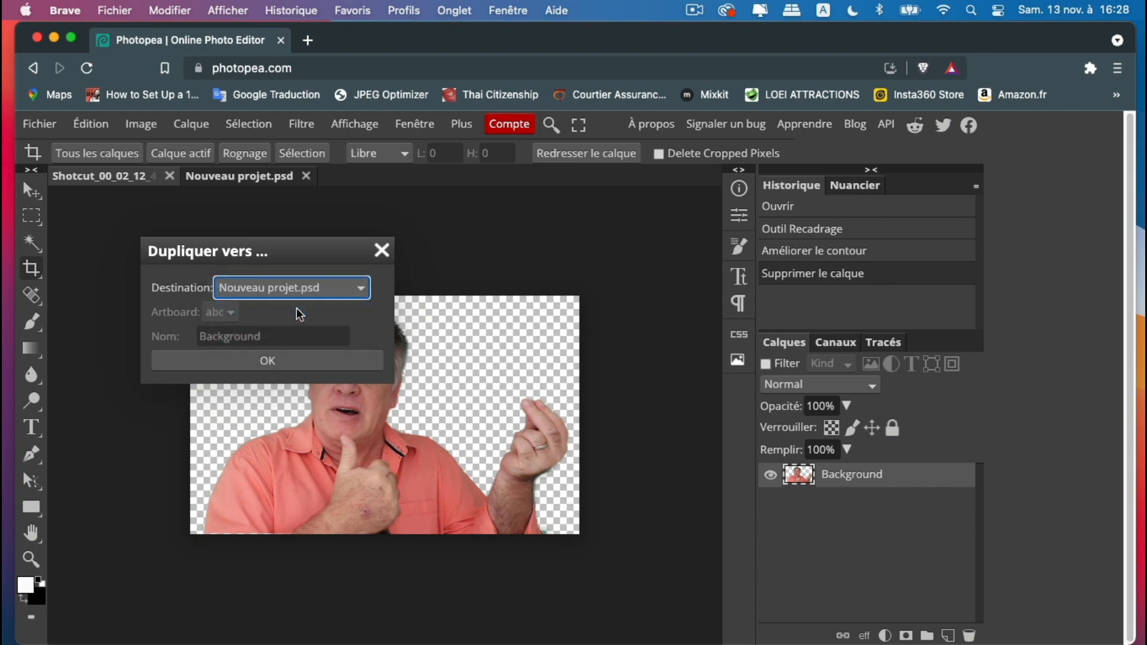
{"action": "left_click", "coordinate": [240, 358]}
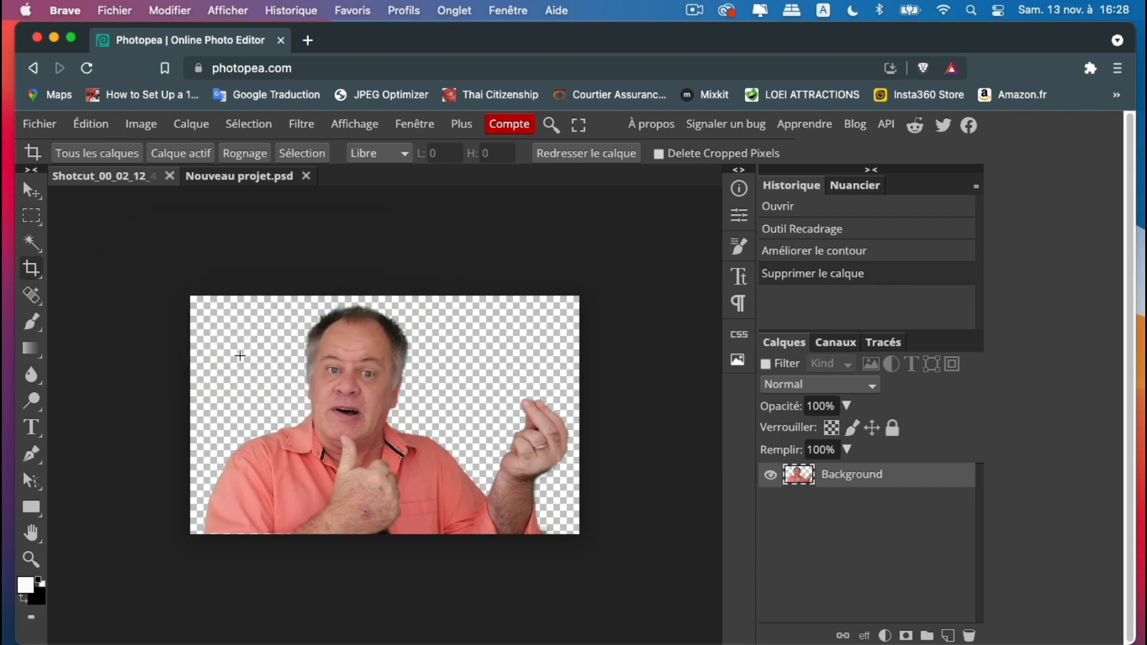
{"action": "left_click", "coordinate": [253, 178]}
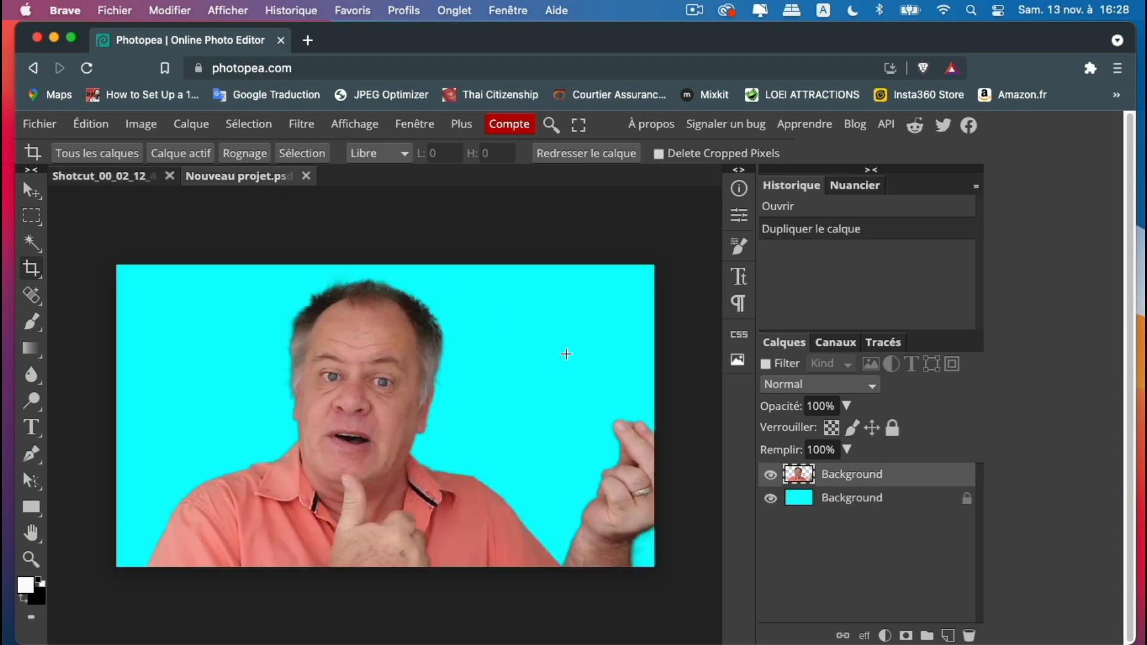
Free-transform the man's cutout to about 72% and place it against the left and bottom edges of the cyan canvas.
{"action": "left_click", "coordinate": [30, 191]}
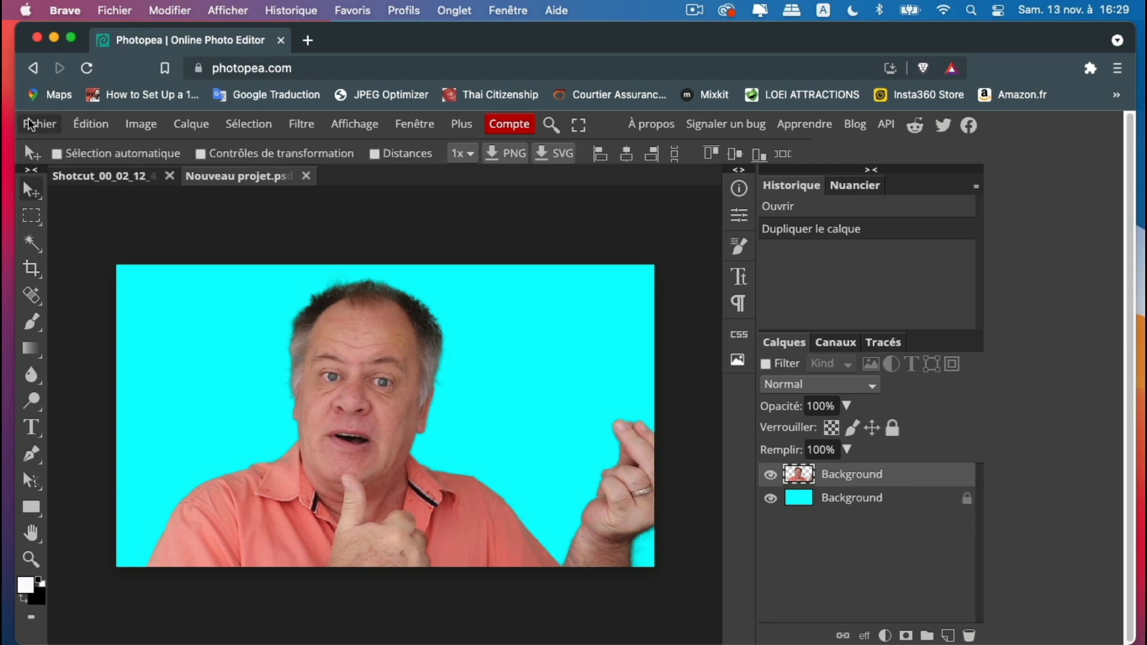
{"action": "left_click", "coordinate": [93, 125]}
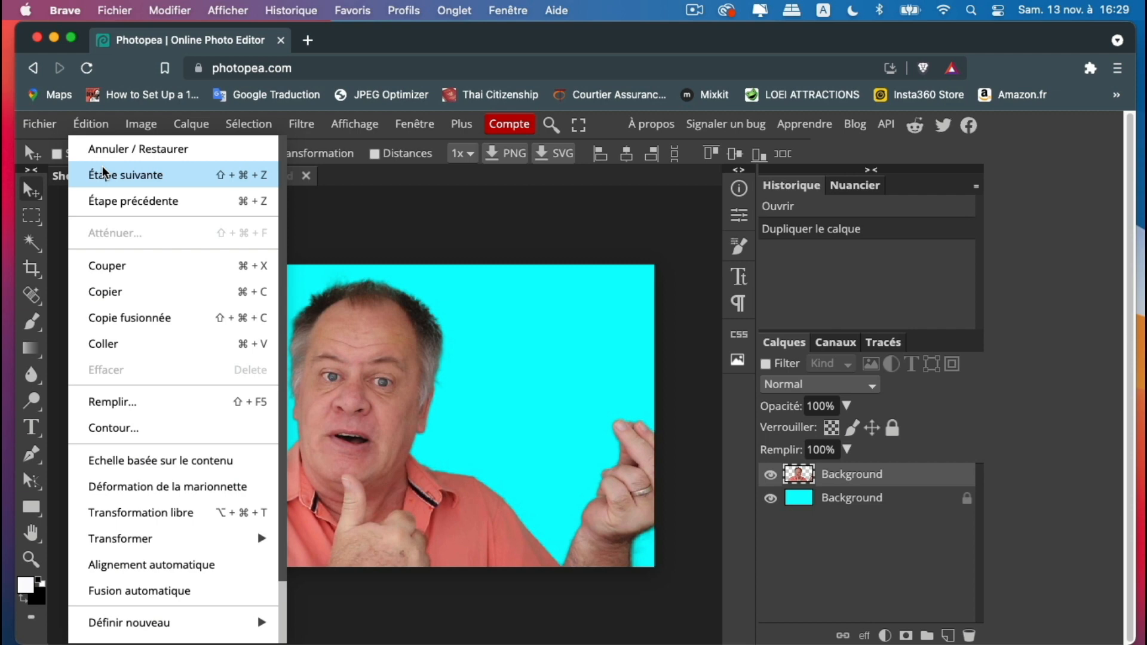
{"action": "left_click", "coordinate": [172, 512]}
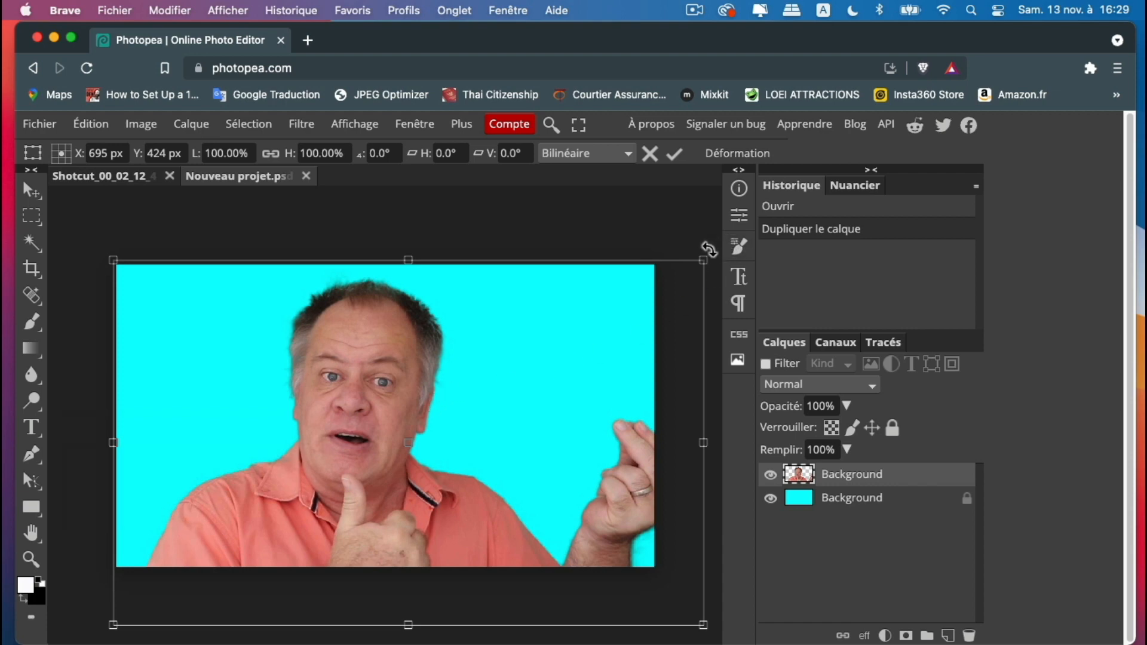
{"action": "left_click_drag", "start_coordinate": [705, 258], "coordinate": [636, 311]}
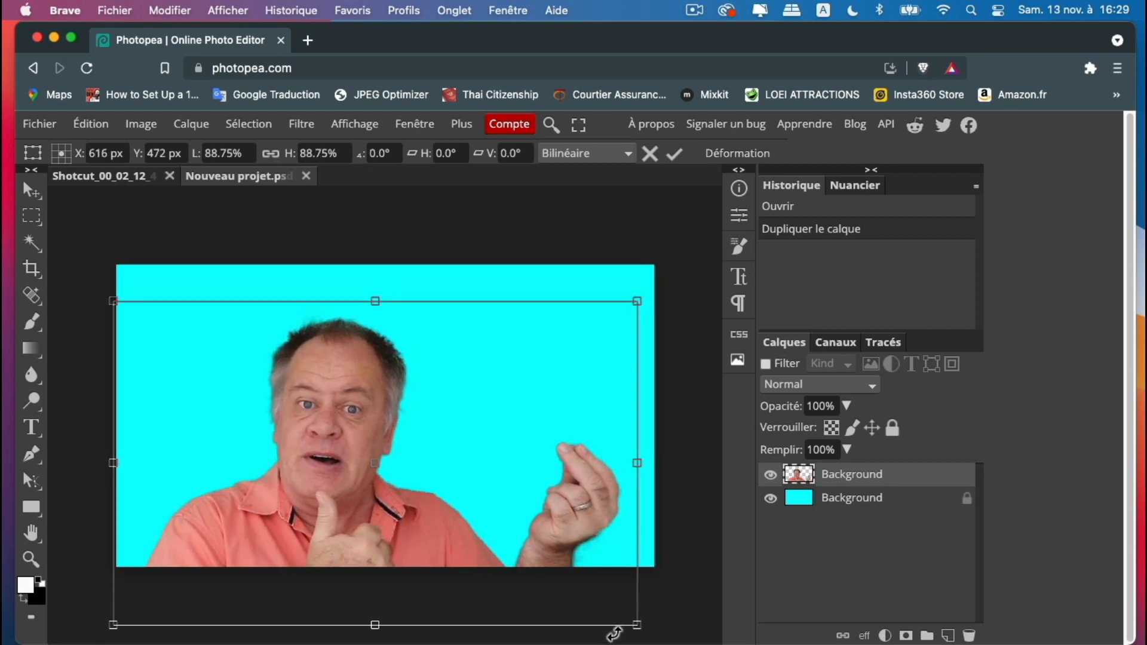
{"action": "left_click_drag", "start_coordinate": [634, 624], "coordinate": [545, 508]}
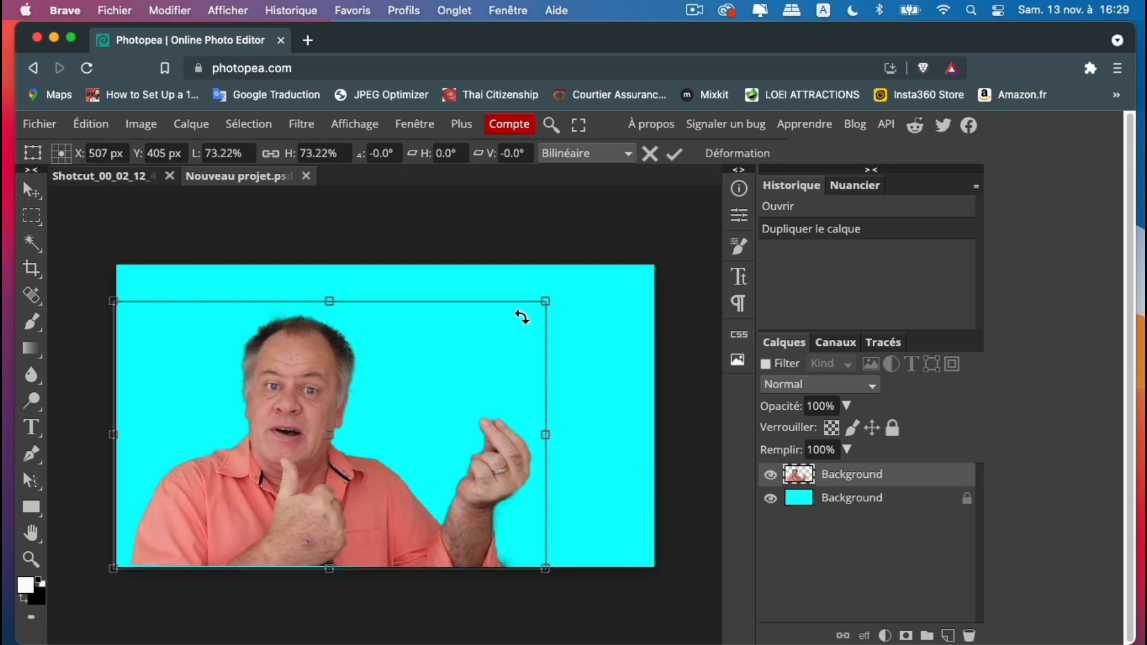
{"action": "left_click_drag", "start_coordinate": [545, 301], "coordinate": [537, 306]}
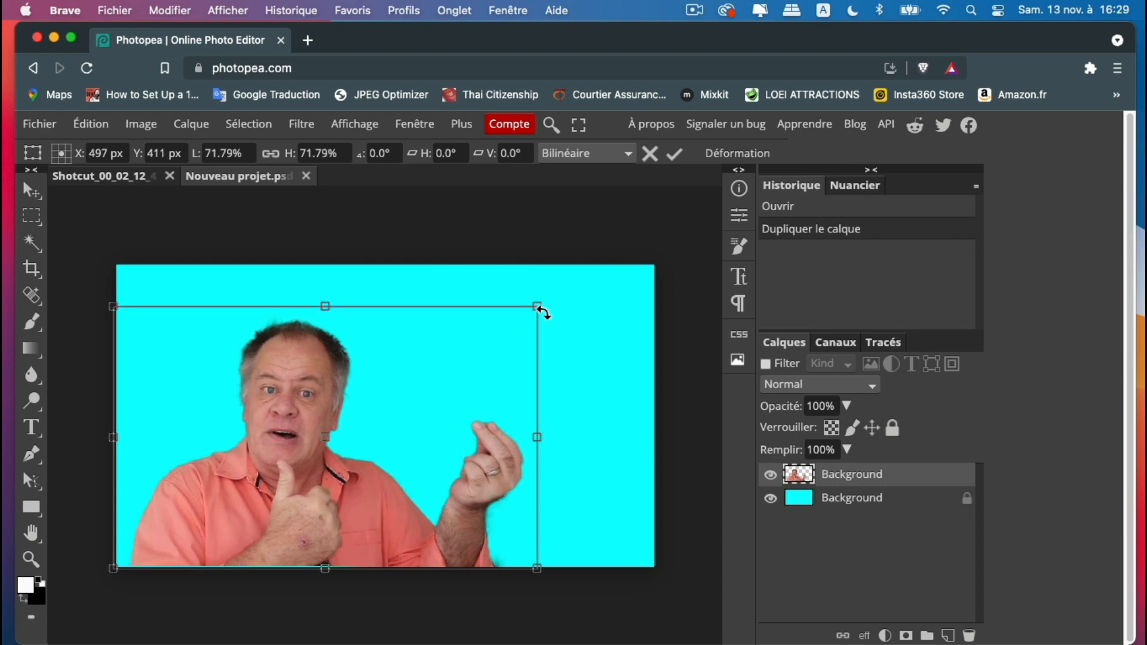
{"action": "left_click_drag", "start_coordinate": [299, 452], "coordinate": [299, 457]}
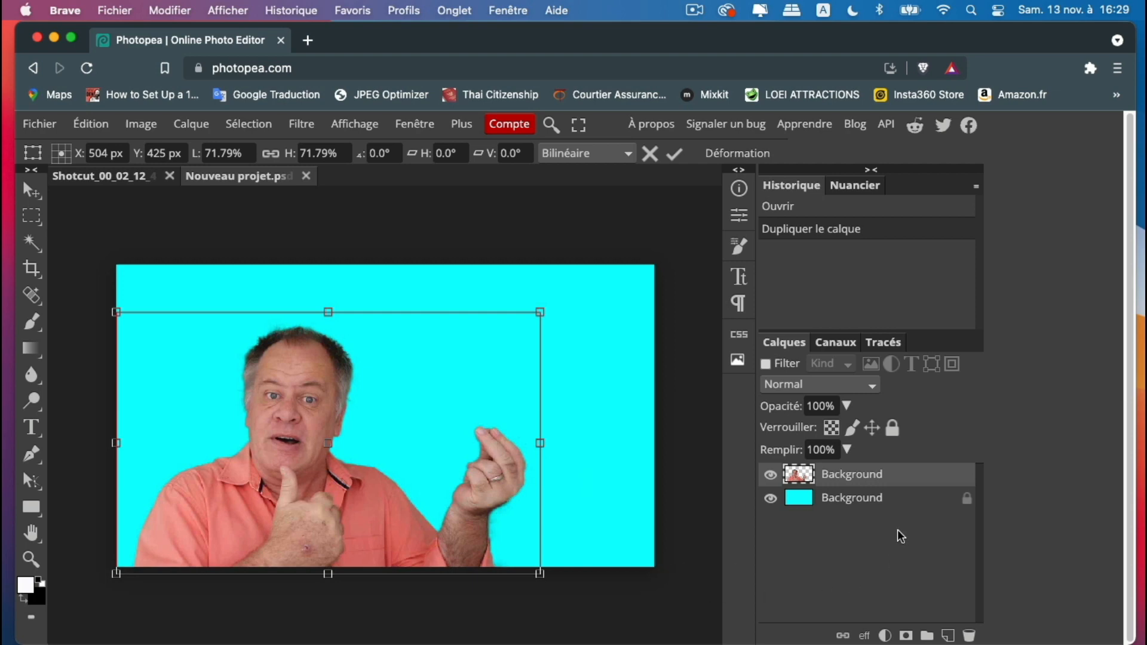
{"action": "key", "text": "Return"}
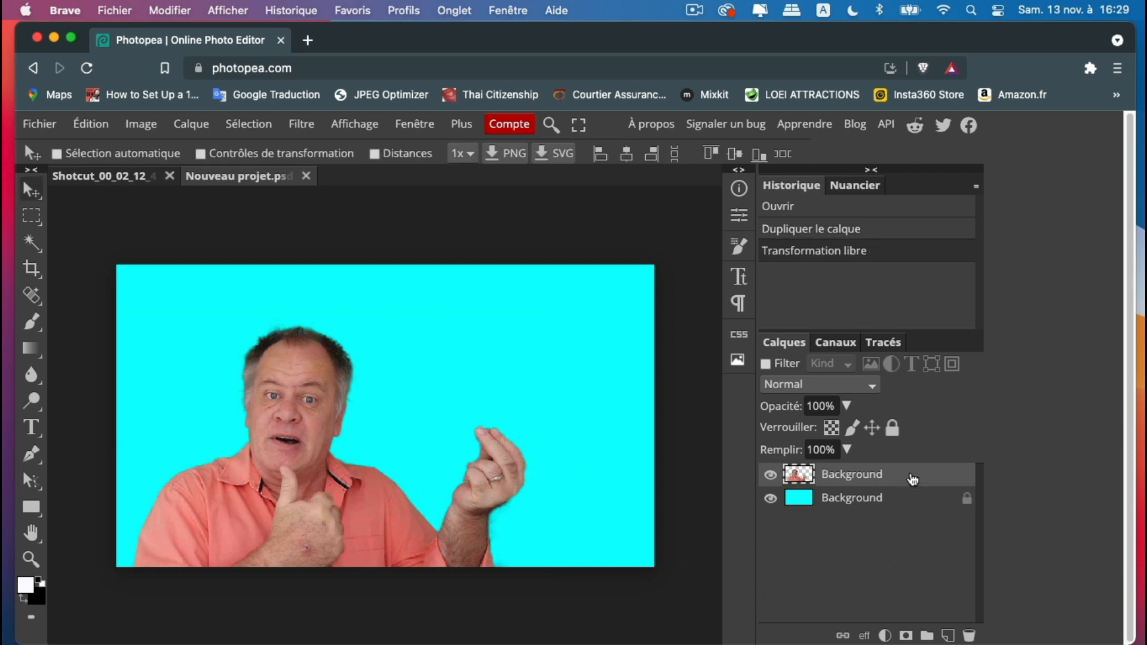
Brighten the man's cutout with a Levels (Niveaux) adjustment, setting input levels to 10, 1.27 and 227.
{"action": "left_click", "coordinate": [83, 126]}
{"action": "mouse_move", "coordinate": [141, 124]}
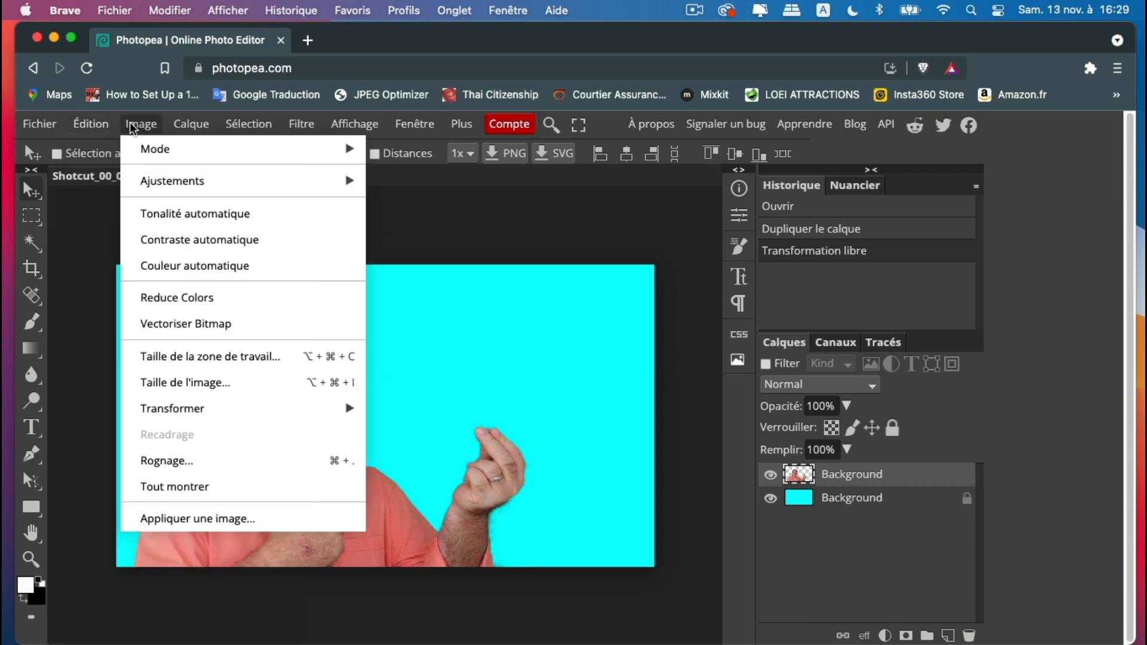
{"action": "mouse_move", "coordinate": [214, 182]}
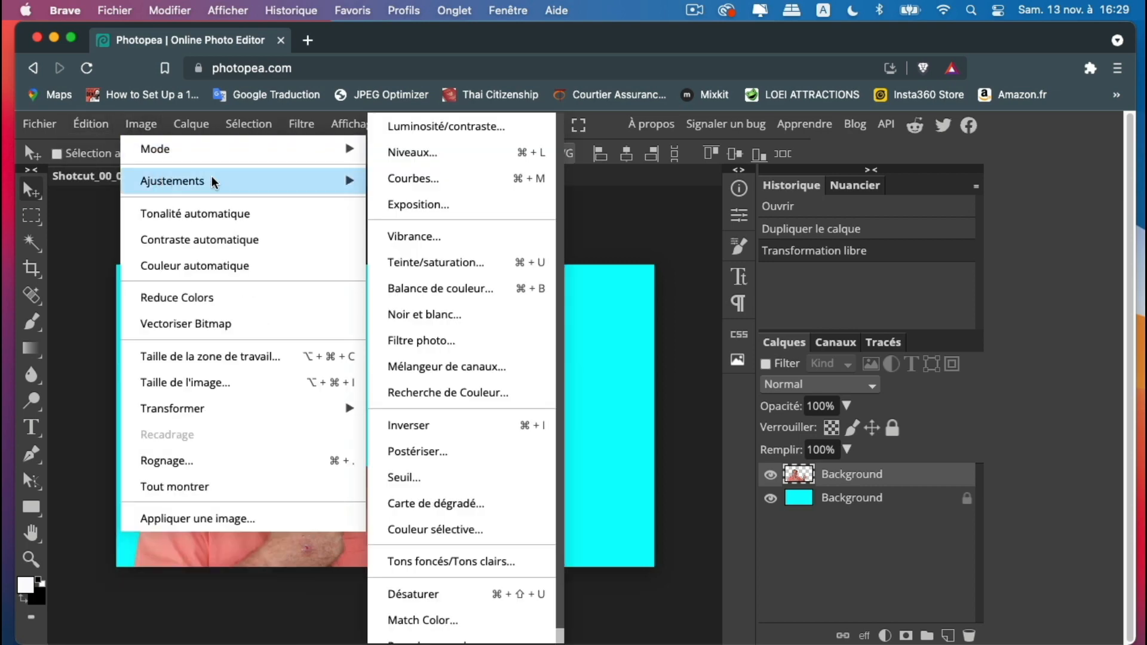
{"action": "left_click", "coordinate": [420, 156]}
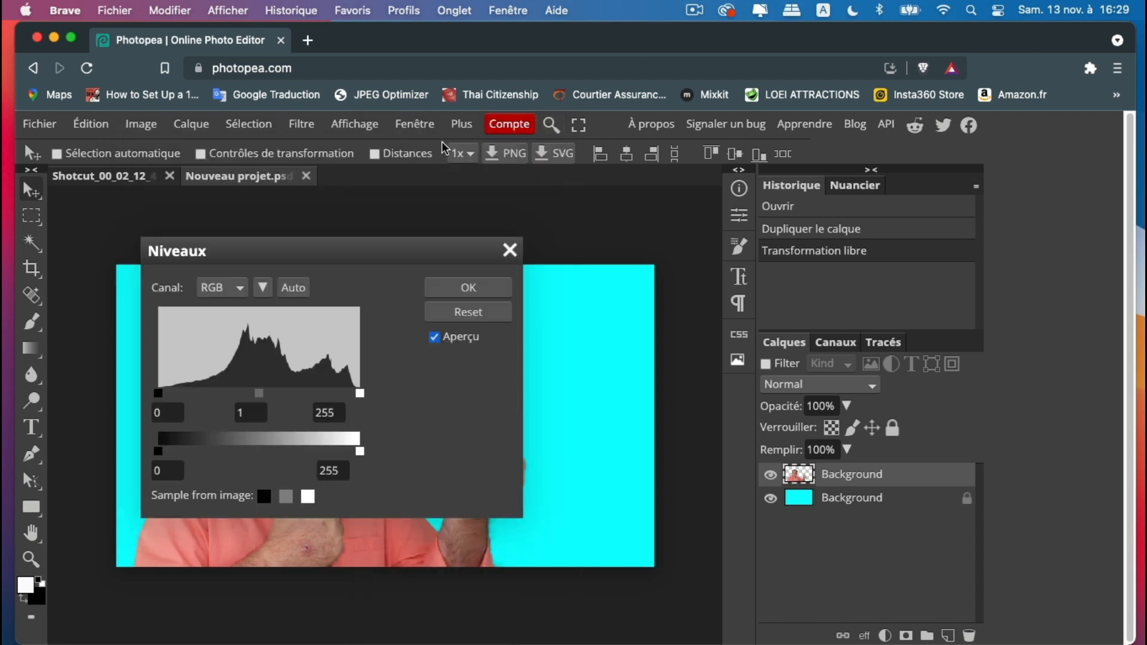
{"action": "left_click_drag", "start_coordinate": [392, 248], "coordinate": [861, 213]}
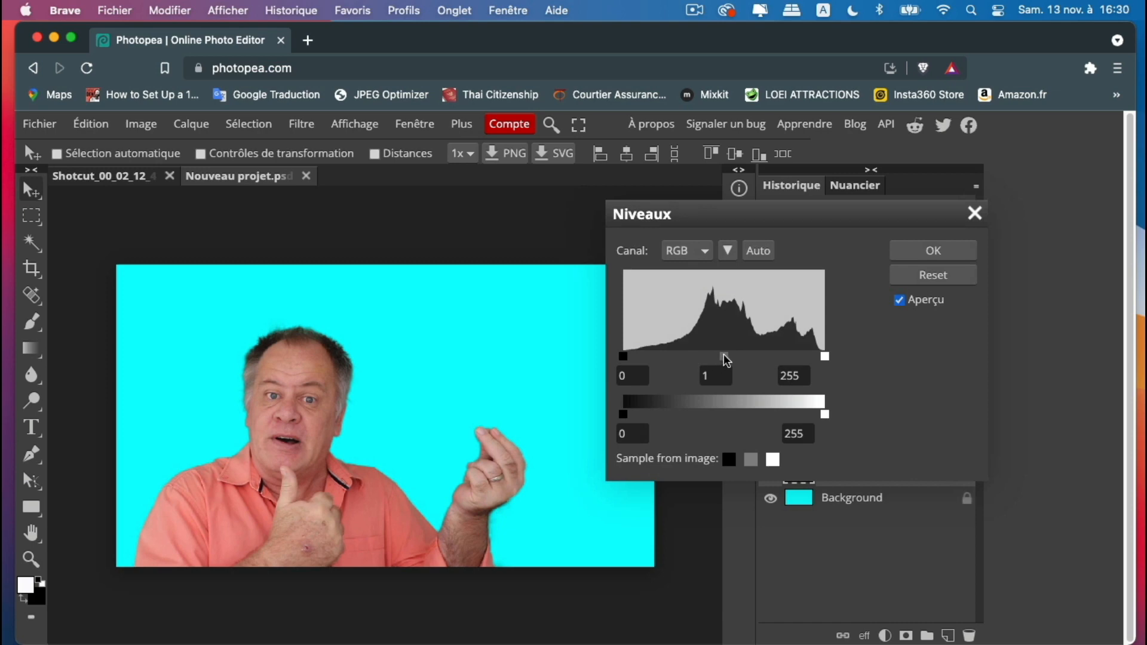
{"action": "left_click_drag", "start_coordinate": [726, 361], "coordinate": [714, 359]}
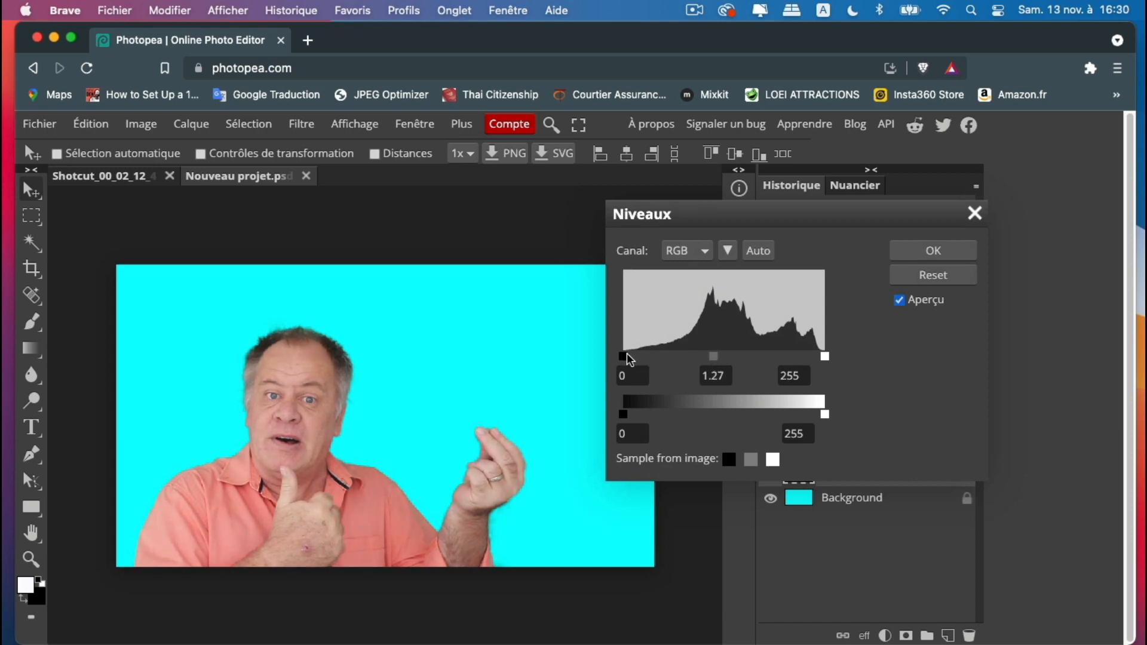
{"action": "left_click_drag", "start_coordinate": [627, 357], "coordinate": [632, 357]}
{"action": "left_click_drag", "start_coordinate": [825, 357], "coordinate": [805, 361]}
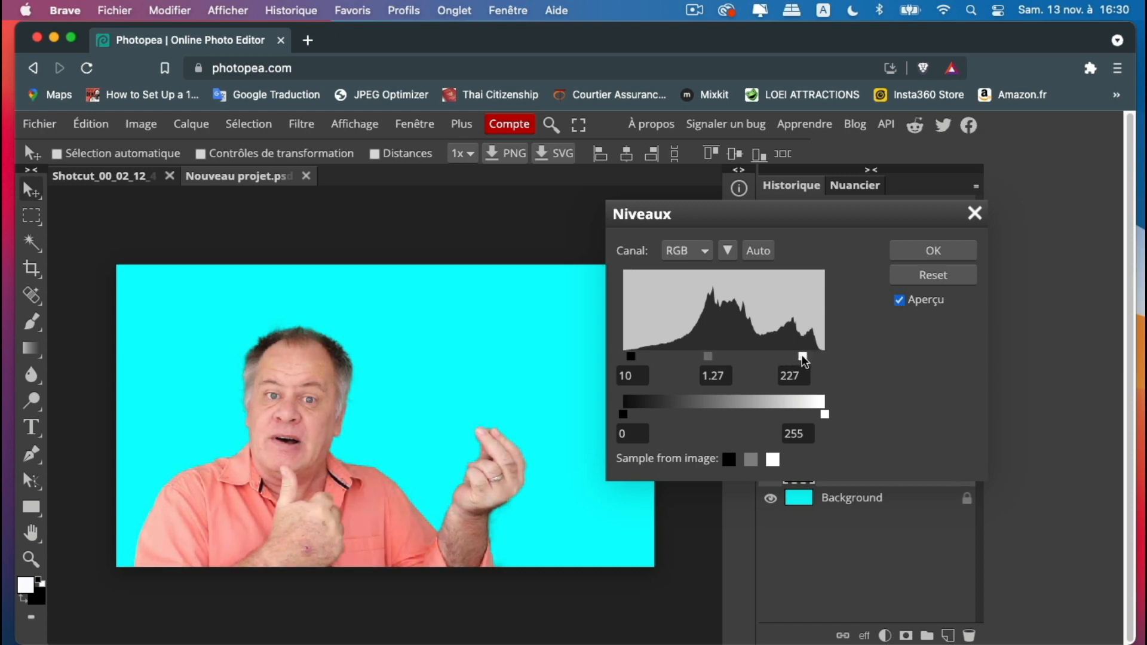
{"action": "left_click", "coordinate": [933, 252]}
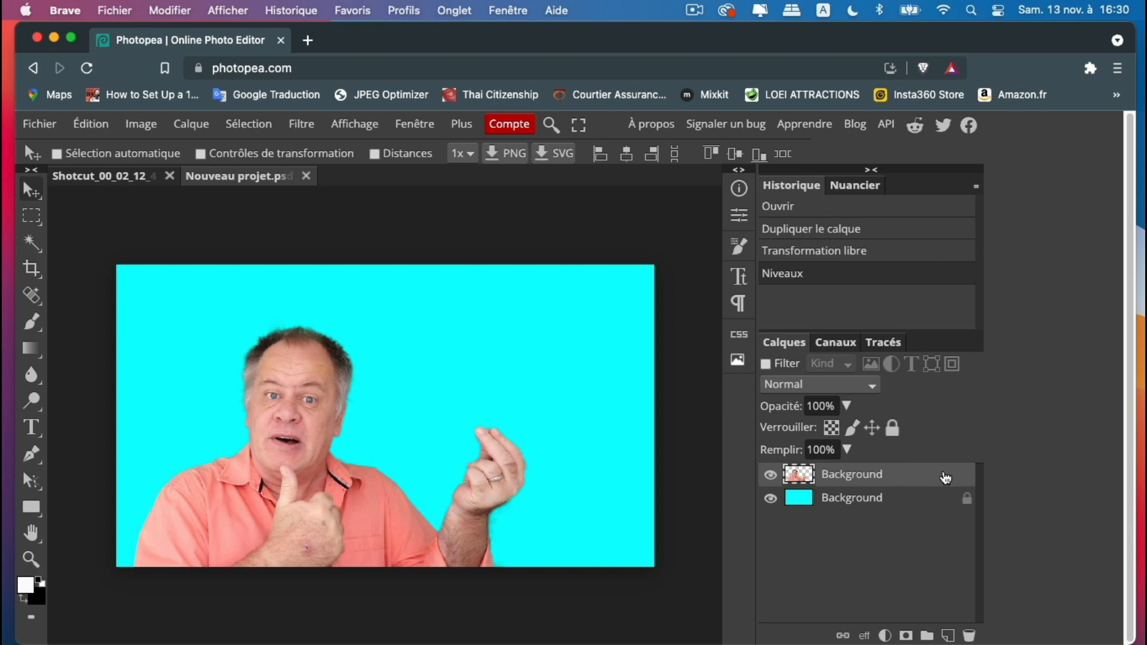
Add an outer glow (Lueur externe) to the man's cutout layer with a 66% spread and a 38 px size.
{"action": "double_click", "coordinate": [945, 478]}
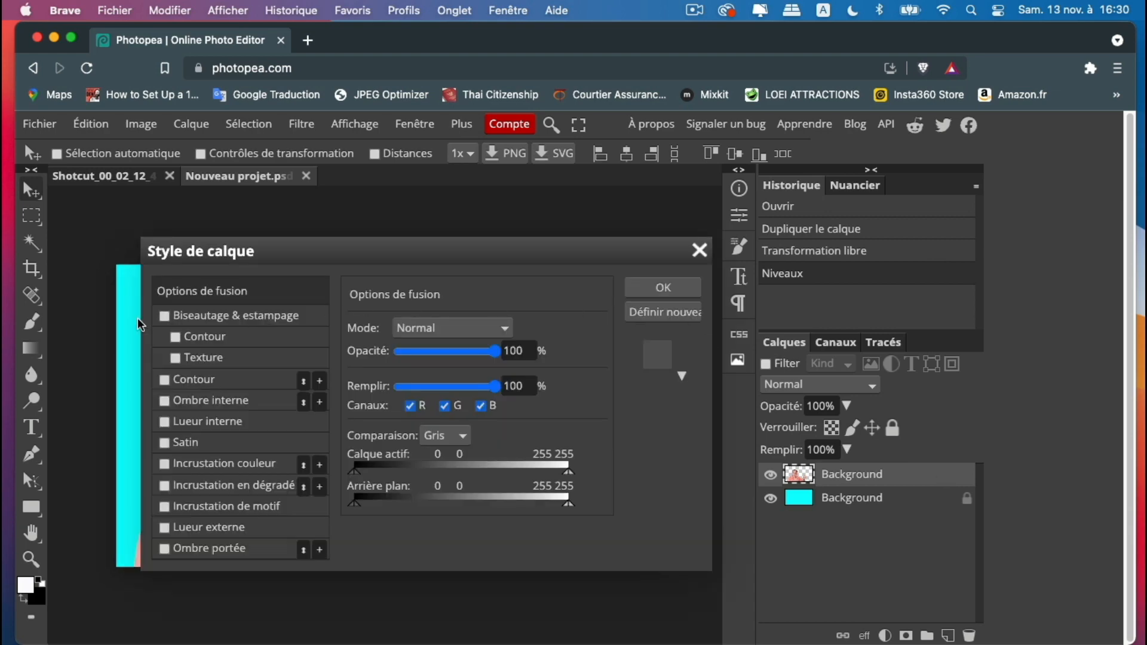
{"action": "left_click_drag", "start_coordinate": [440, 254], "coordinate": [849, 142]}
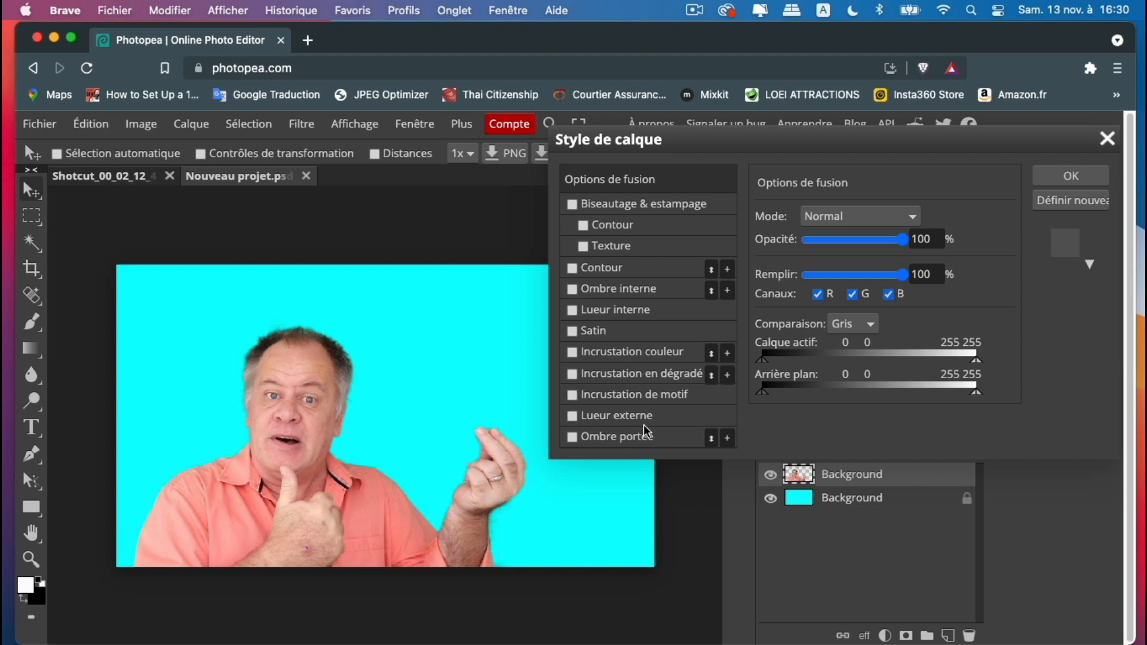
{"action": "left_click", "coordinate": [572, 417]}
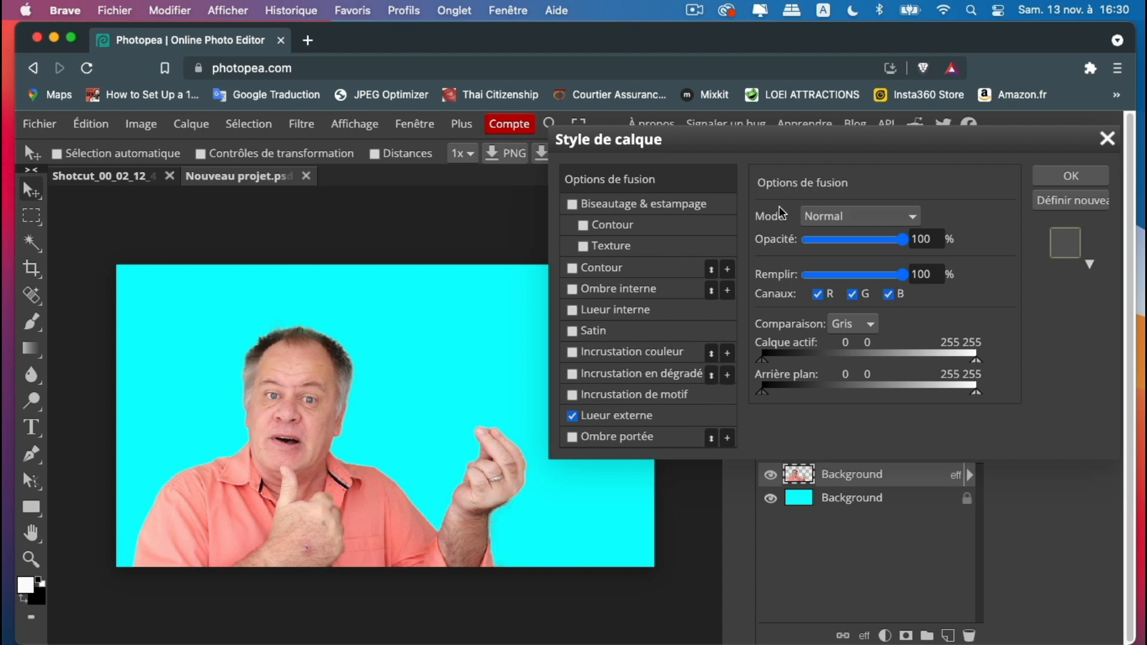
{"action": "left_click", "coordinate": [702, 415]}
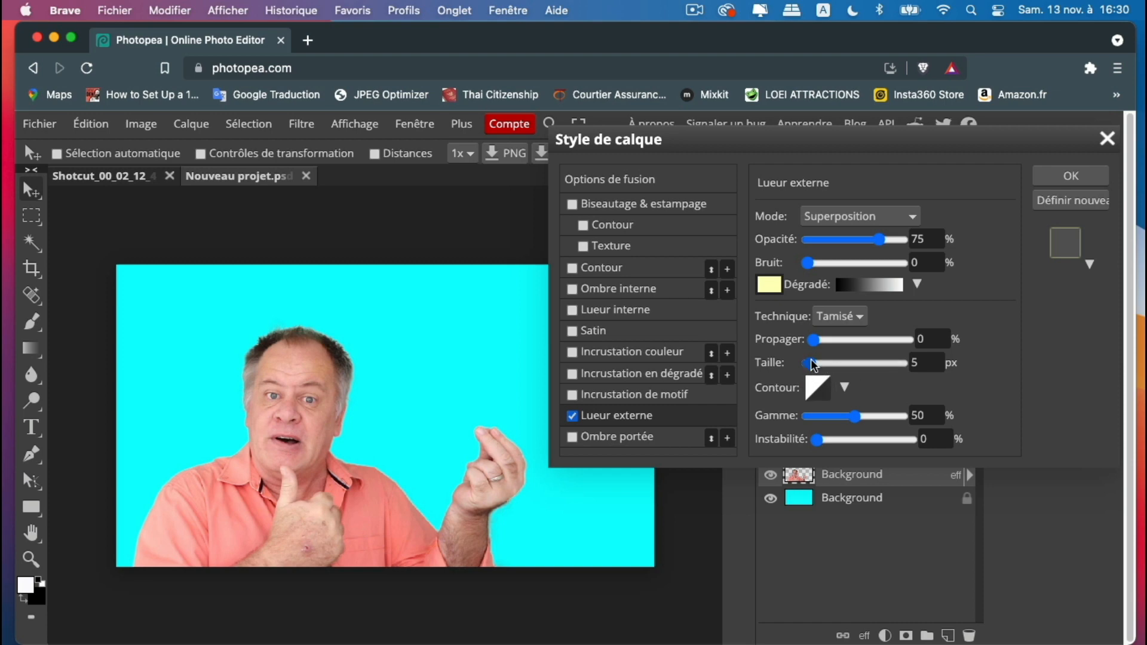
{"action": "left_click_drag", "start_coordinate": [813, 365], "coordinate": [835, 340]}
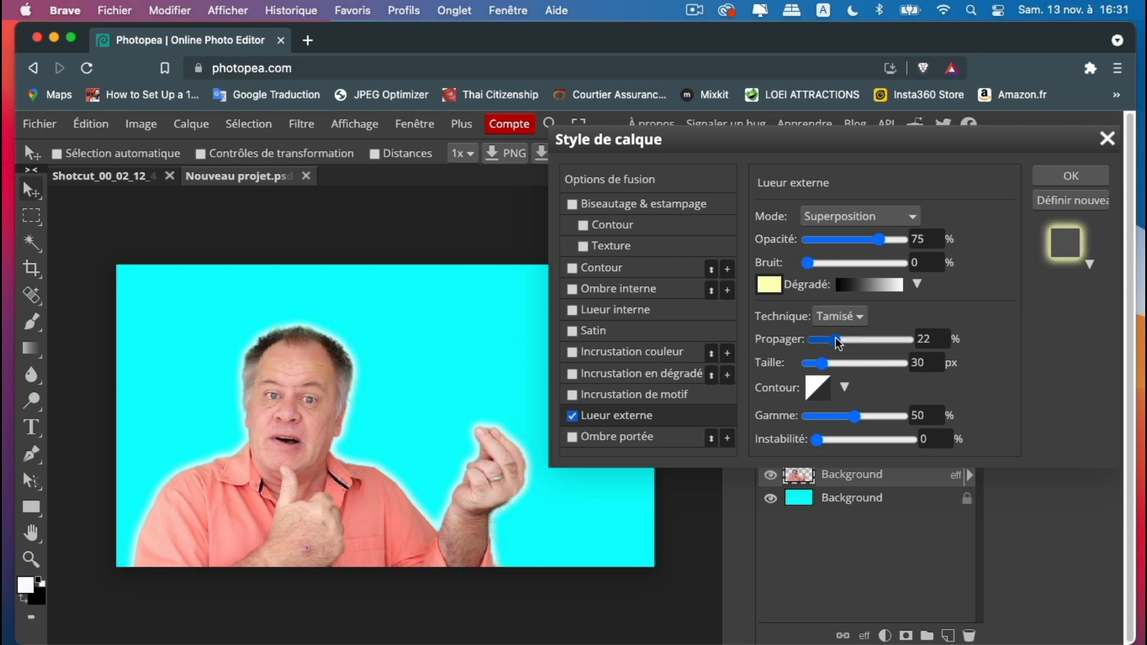
{"action": "left_click_drag", "start_coordinate": [837, 340], "coordinate": [825, 365]}
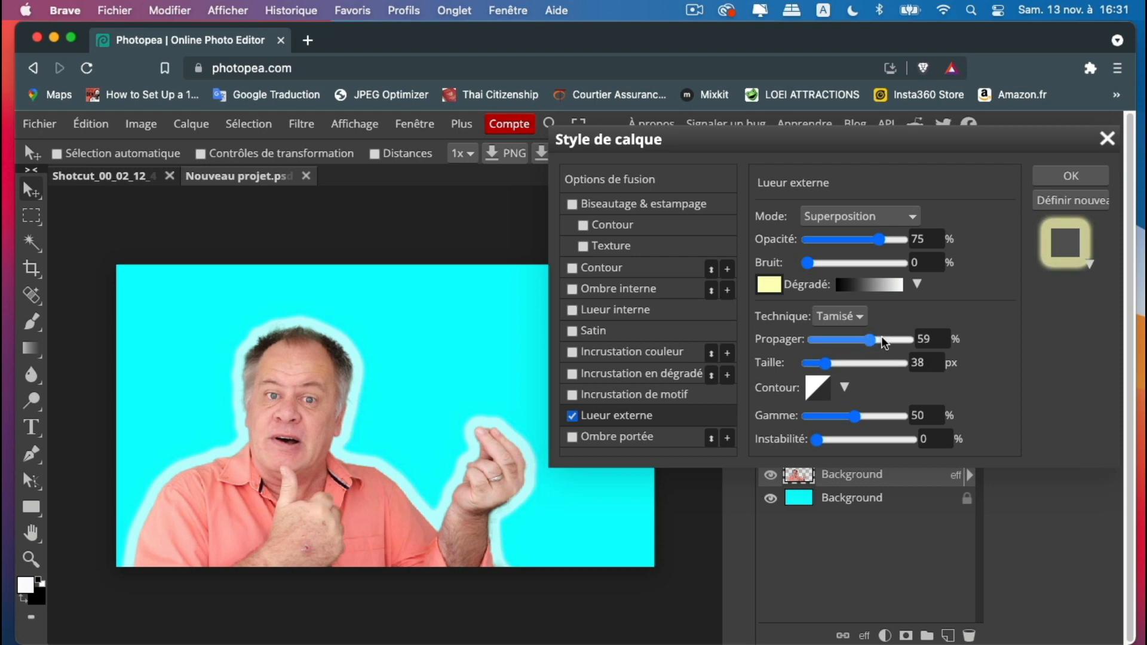
{"action": "mouse_move", "coordinate": [884, 342]}
{"action": "left_mouse_down"}
{"action": "mouse_move", "coordinate": [910, 340]}
{"action": "mouse_move", "coordinate": [877, 341]}
{"action": "left_mouse_up"}
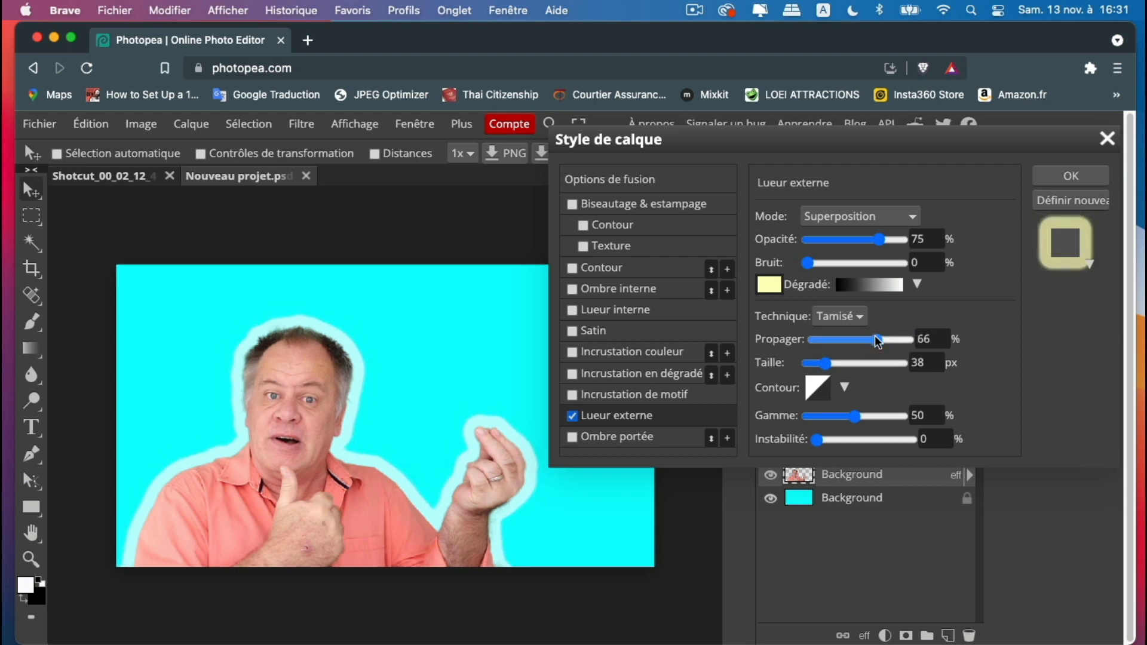
Try the Précis technique on the man's outer glow and switch it back to Tamisé.
{"action": "left_click", "coordinate": [847, 317]}
{"action": "left_click", "coordinate": [847, 337]}
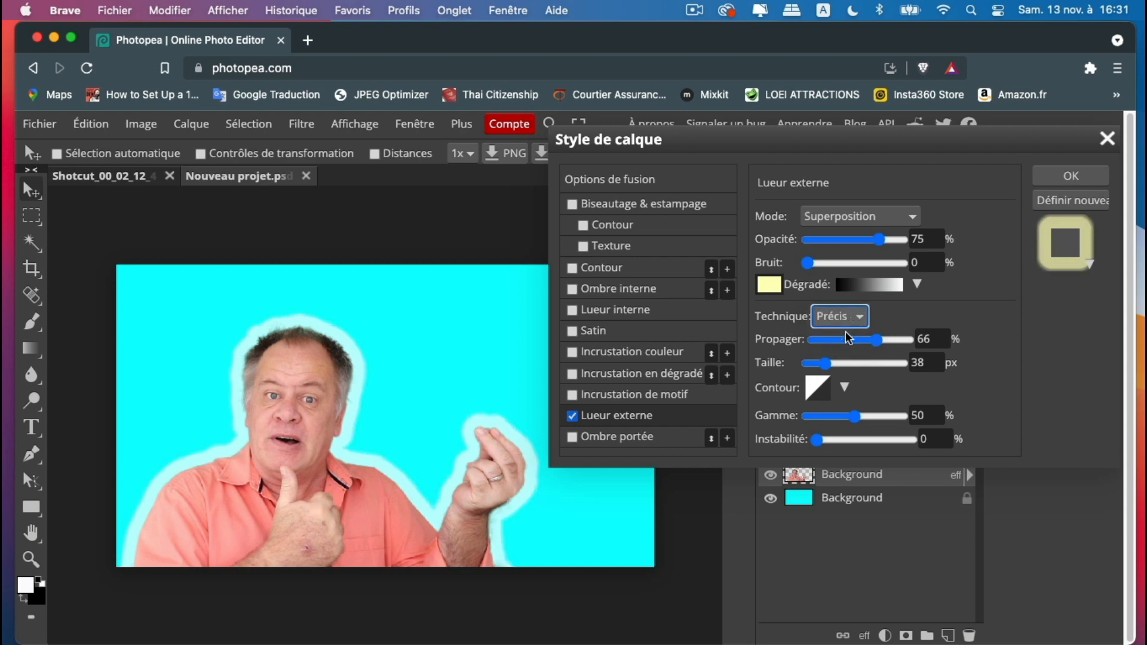
{"action": "left_click", "coordinate": [847, 315]}
{"action": "left_click", "coordinate": [845, 299]}
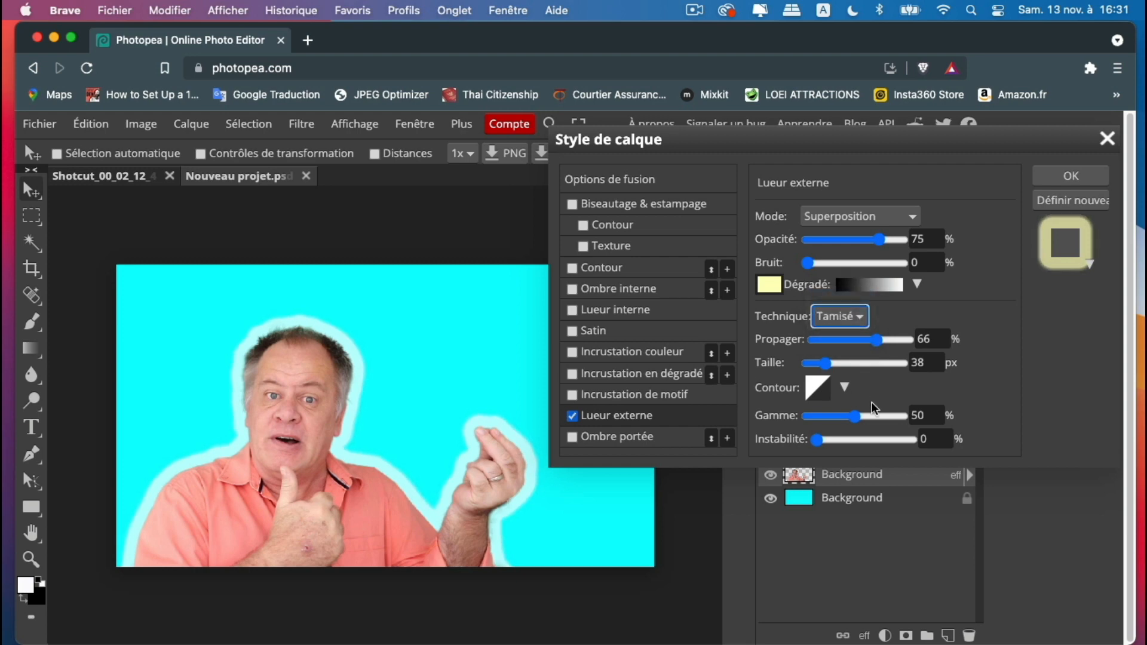
Strengthen the man's outer glow with 90% opacity, 100% range (Gamme) and a 44 px size, and apply the layer style.
{"action": "mouse_move", "coordinate": [879, 240]}
{"action": "left_mouse_down"}
{"action": "mouse_move", "coordinate": [917, 240]}
{"action": "mouse_move", "coordinate": [877, 243]}
{"action": "mouse_move", "coordinate": [894, 246]}
{"action": "left_mouse_up"}
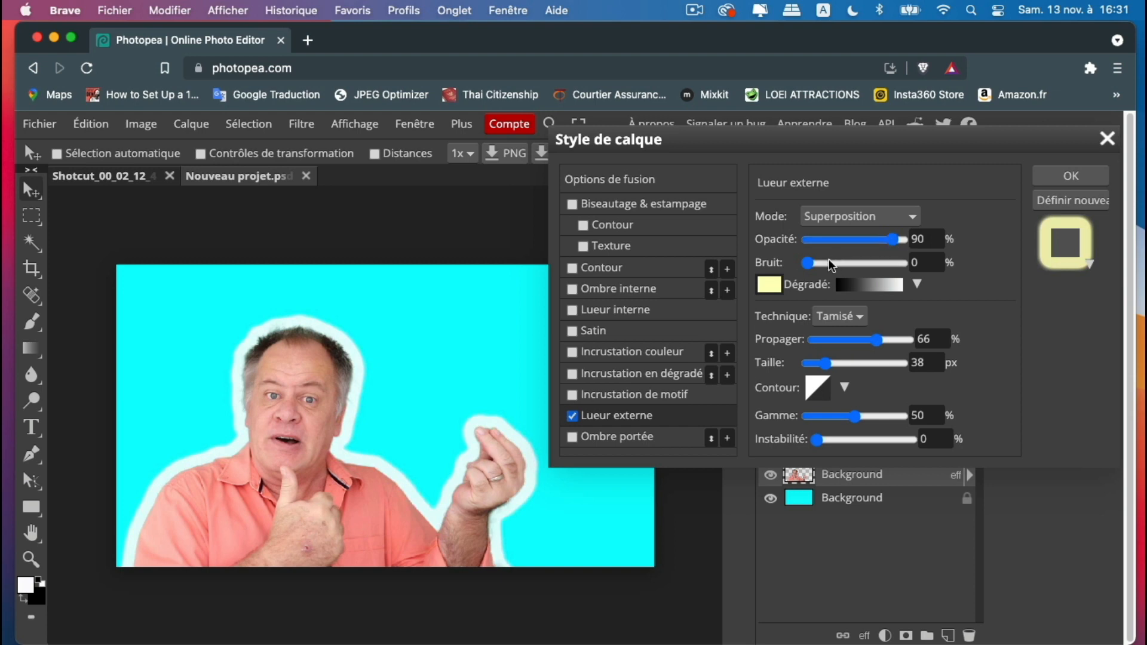
{"action": "left_click_drag", "start_coordinate": [807, 263], "coordinate": [914, 265]}
{"action": "left_click", "coordinate": [805, 263]}
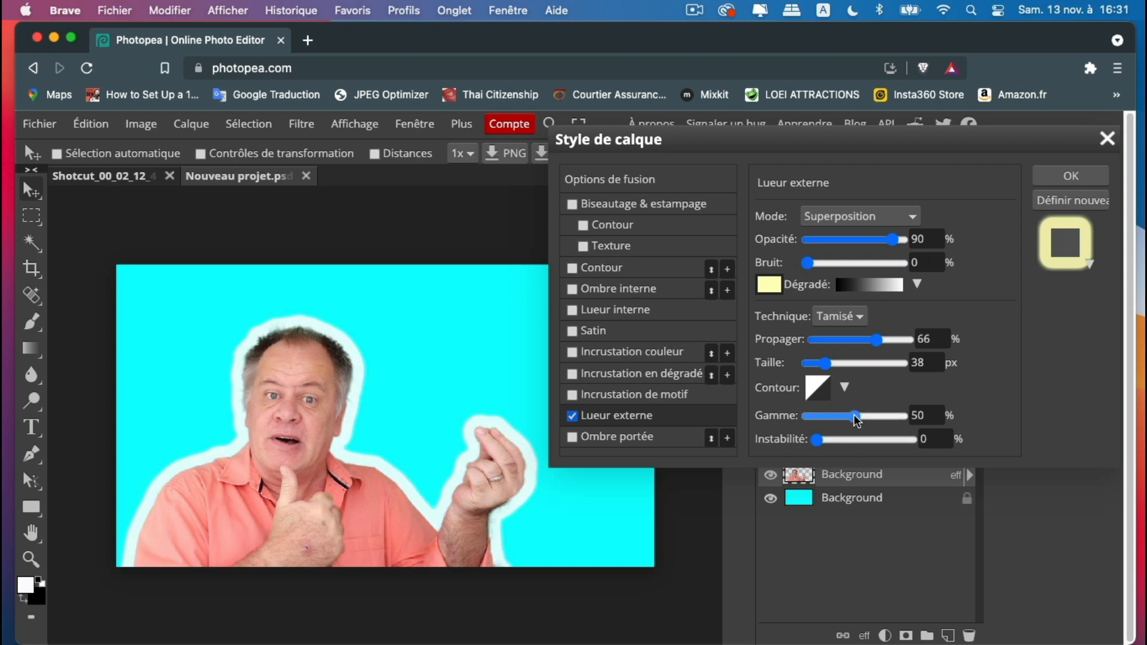
{"action": "left_click_drag", "start_coordinate": [855, 415], "coordinate": [945, 417]}
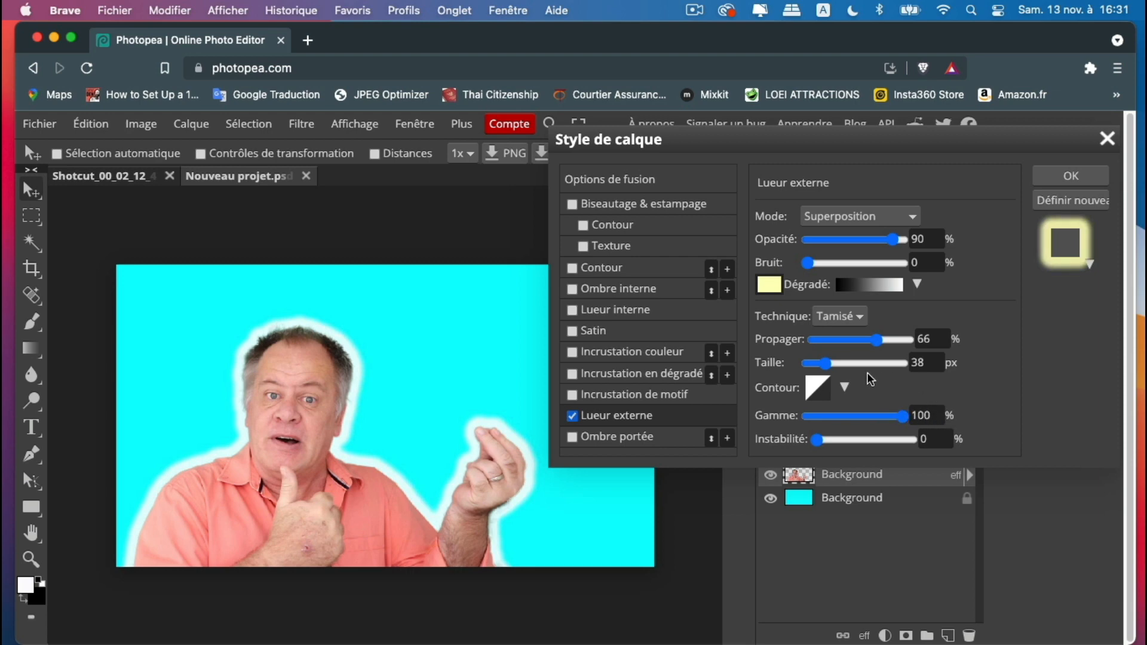
{"action": "left_click_drag", "start_coordinate": [825, 366], "coordinate": [827, 365]}
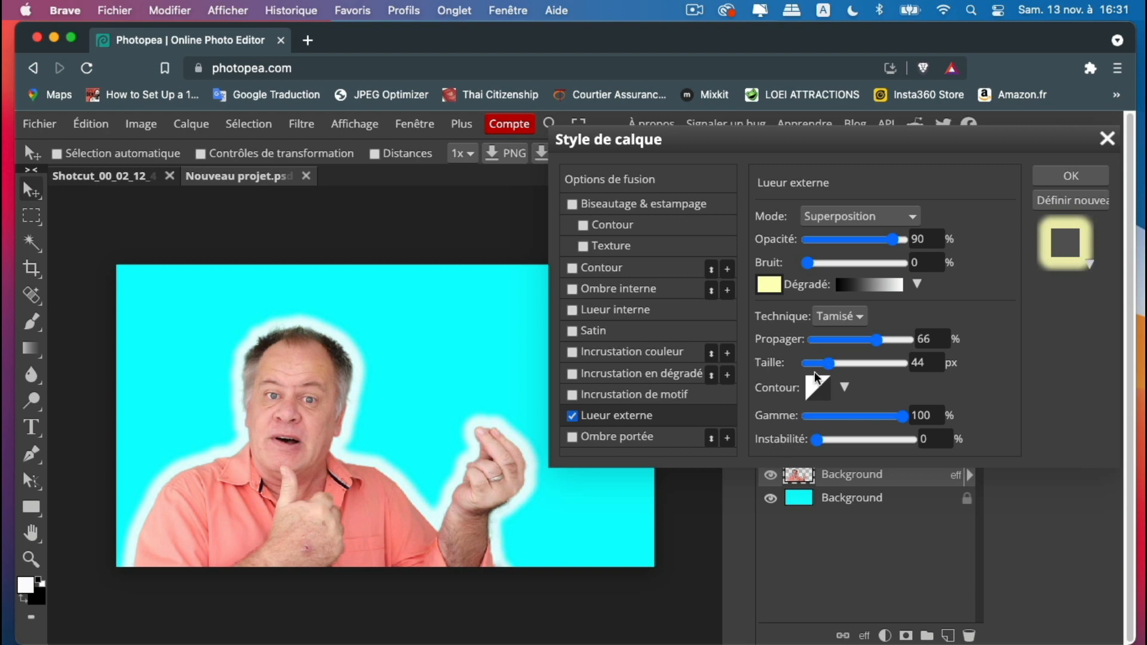
{"action": "left_click", "coordinate": [1091, 177]}
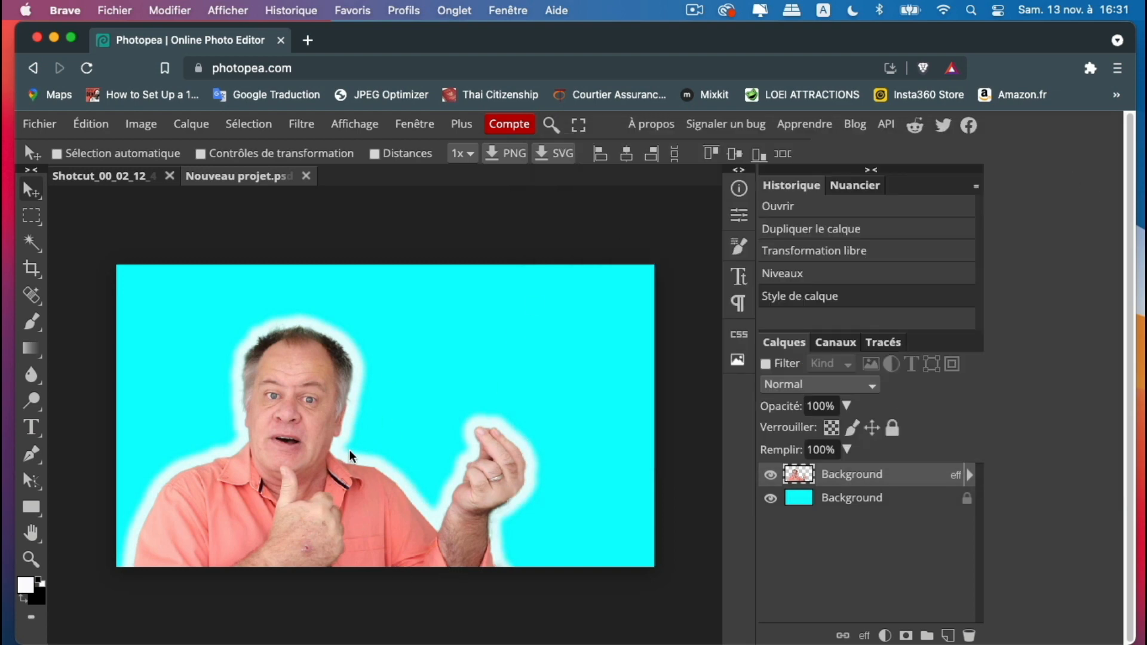
Hide and reshow the cyan background layer to check the actual colour of the man's glow.
{"action": "left_click", "coordinate": [771, 500]}
{"action": "left_click", "coordinate": [770, 500]}
{"action": "left_click", "coordinate": [771, 501]}
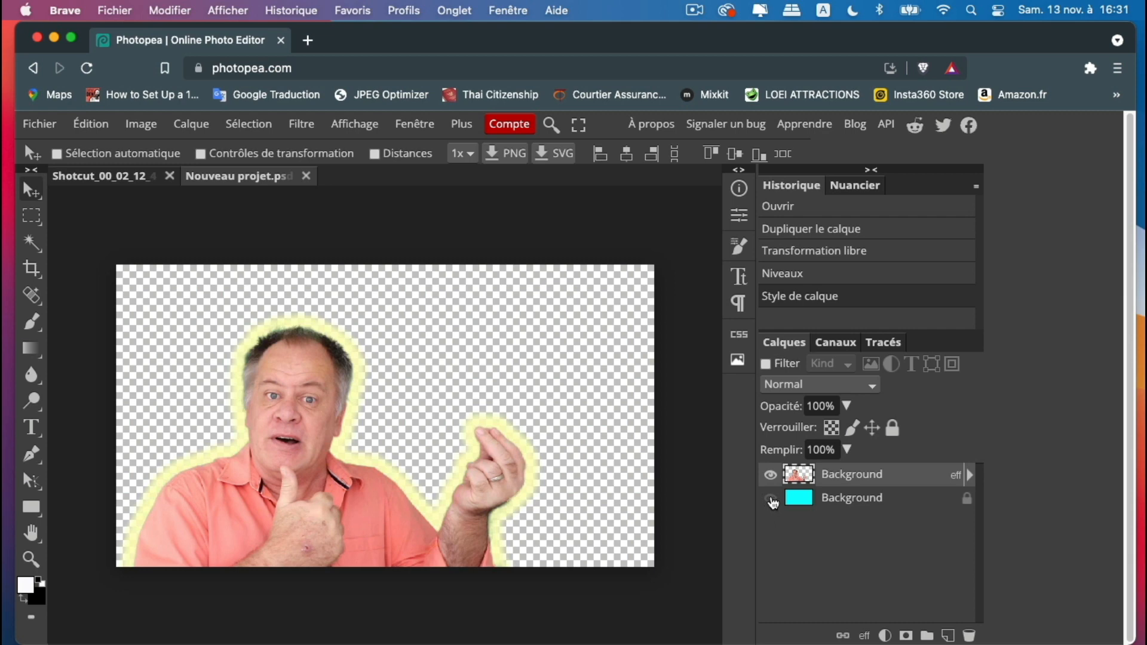
{"action": "left_click", "coordinate": [770, 500]}
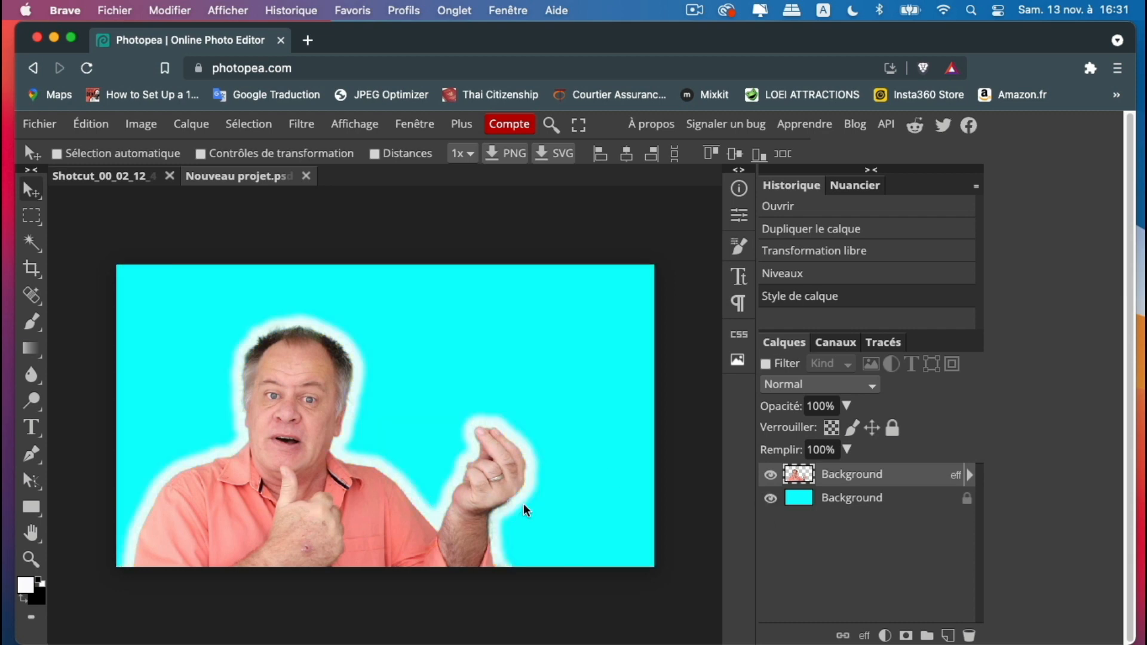
Change the outer glow colour of the man's layer to white (ffffff) and apply the style.
{"action": "double_click", "coordinate": [904, 476]}
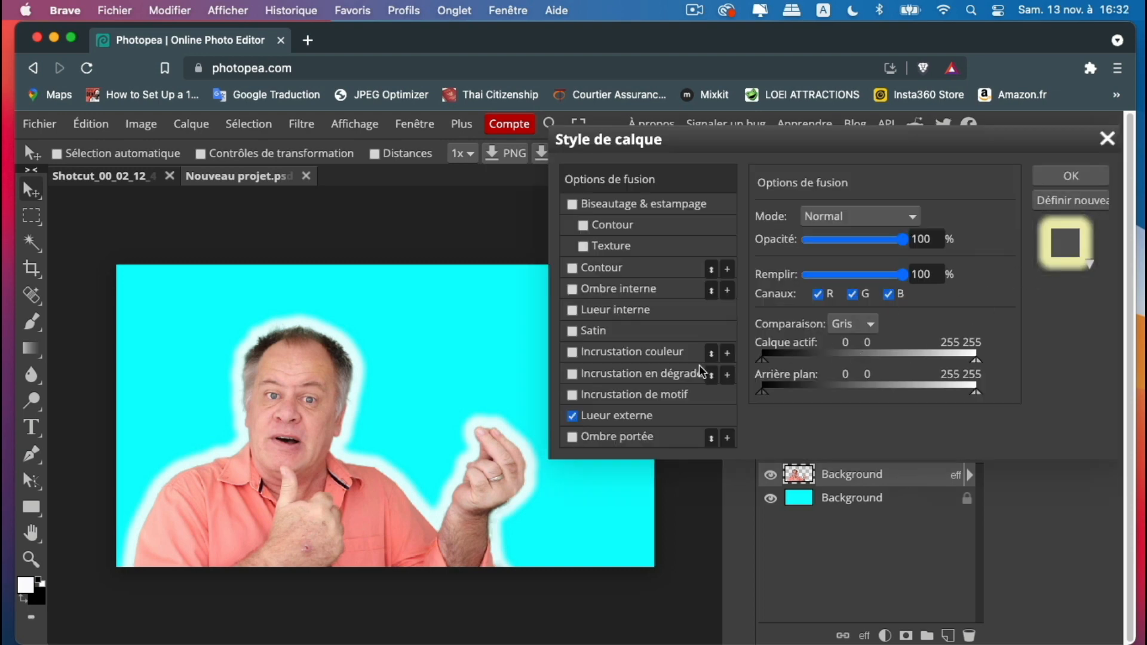
{"action": "left_click", "coordinate": [700, 416]}
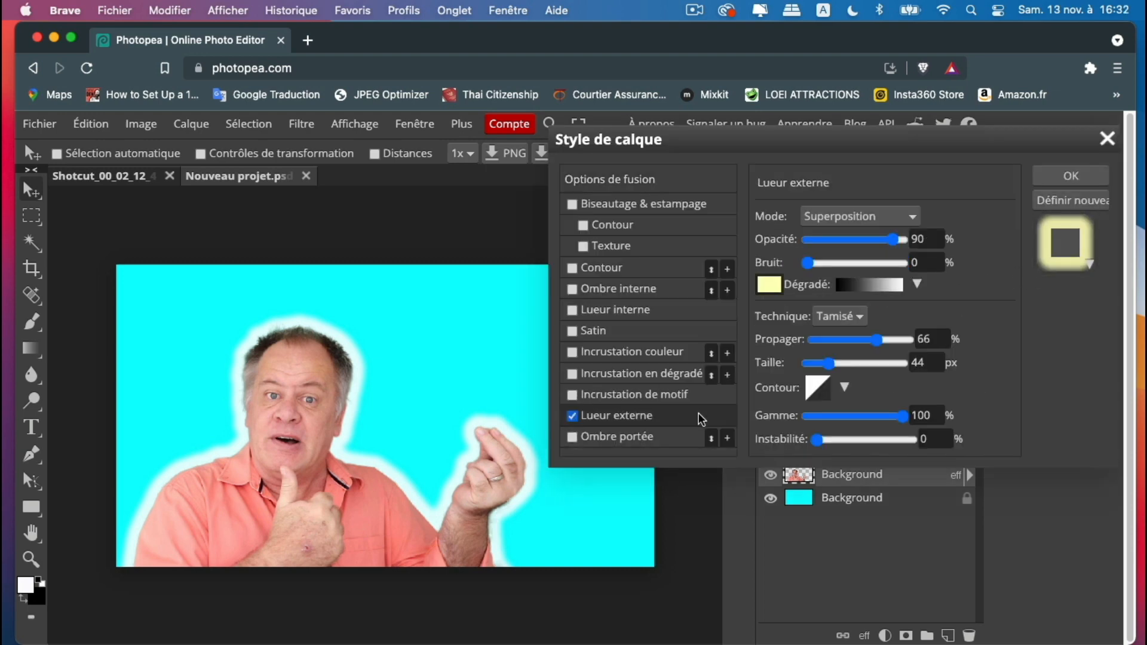
{"action": "left_click", "coordinate": [770, 285]}
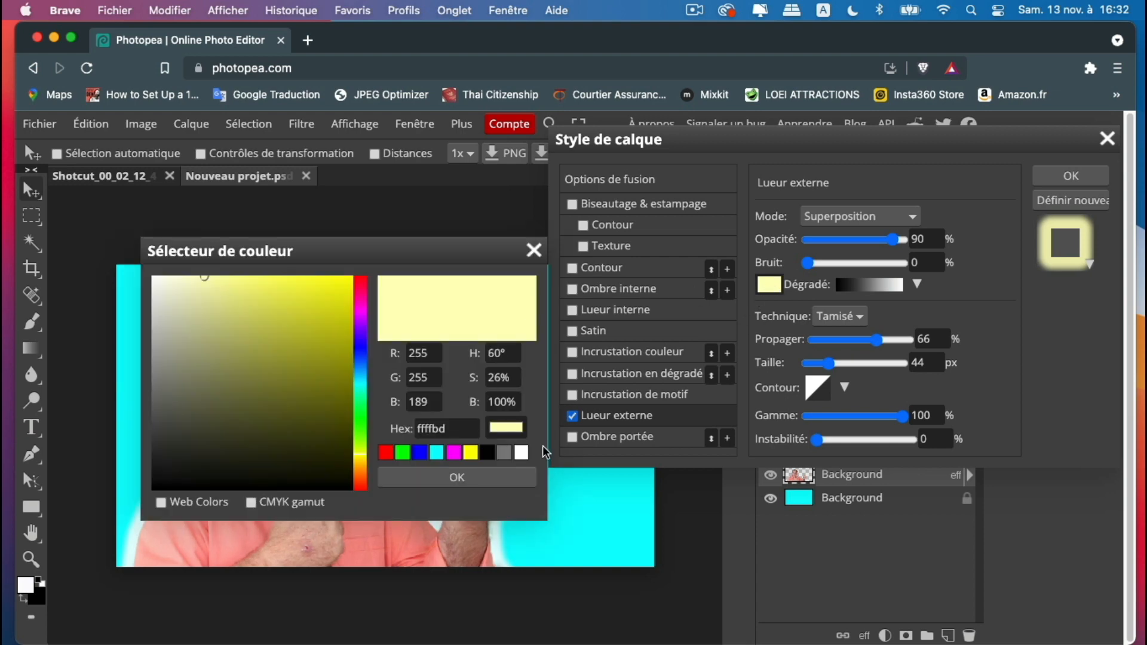
{"action": "left_click", "coordinate": [520, 453]}
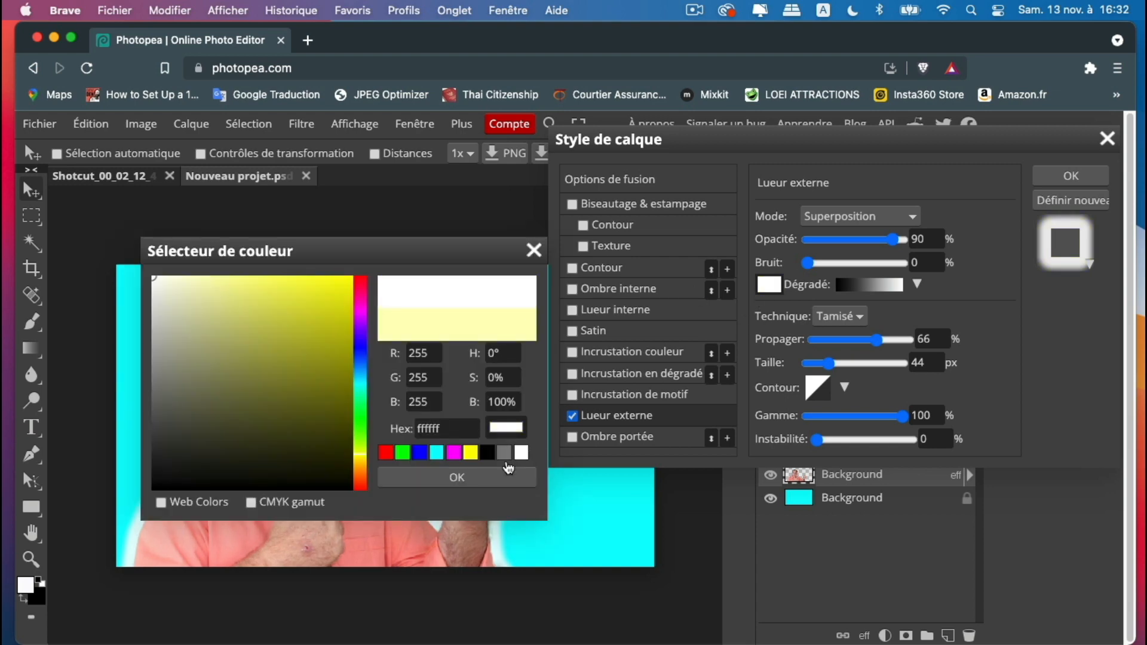
{"action": "left_click", "coordinate": [455, 478]}
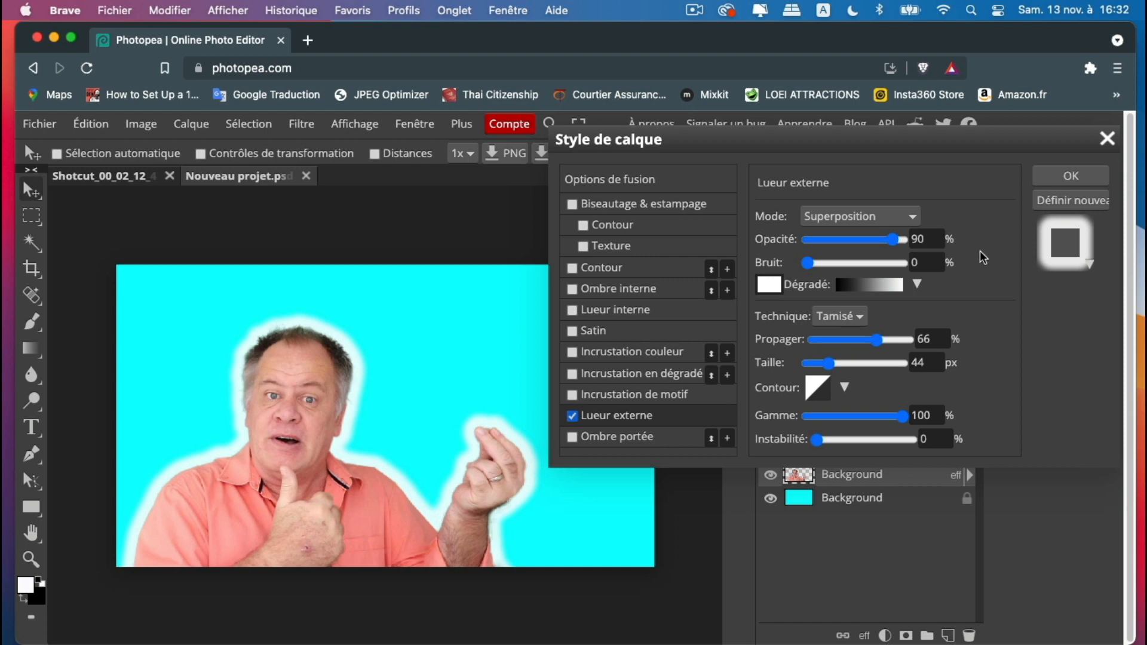
{"action": "left_click", "coordinate": [1072, 177]}
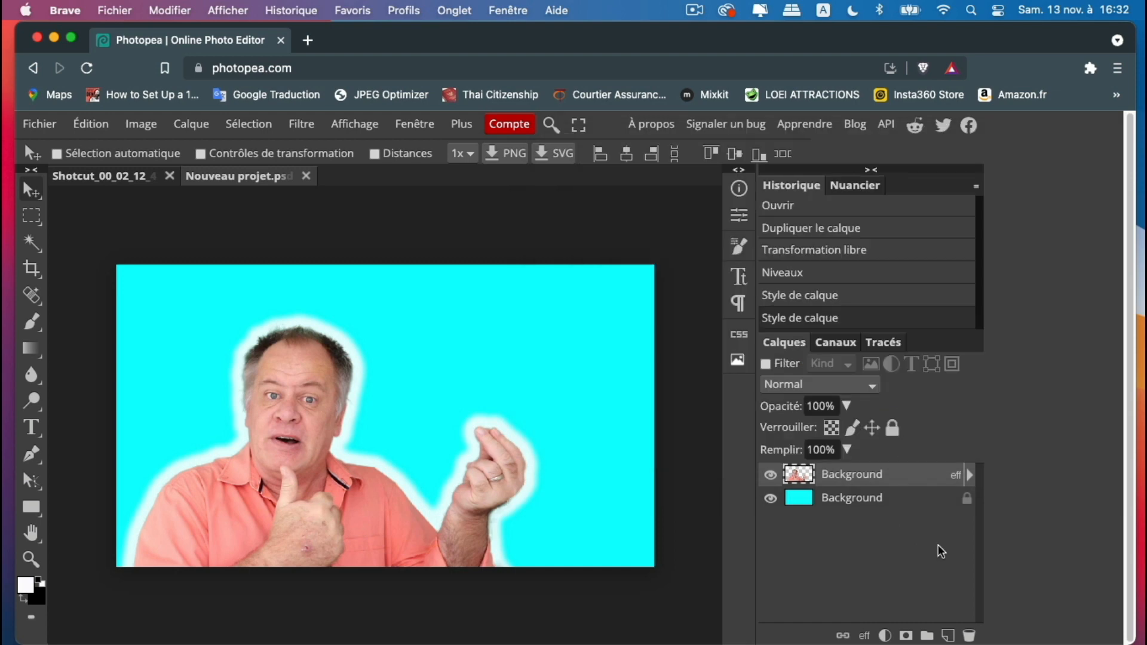
Toggle the cyan background's visibility to inspect the white glow over transparency, leaving the background shown.
{"action": "left_click", "coordinate": [769, 499]}
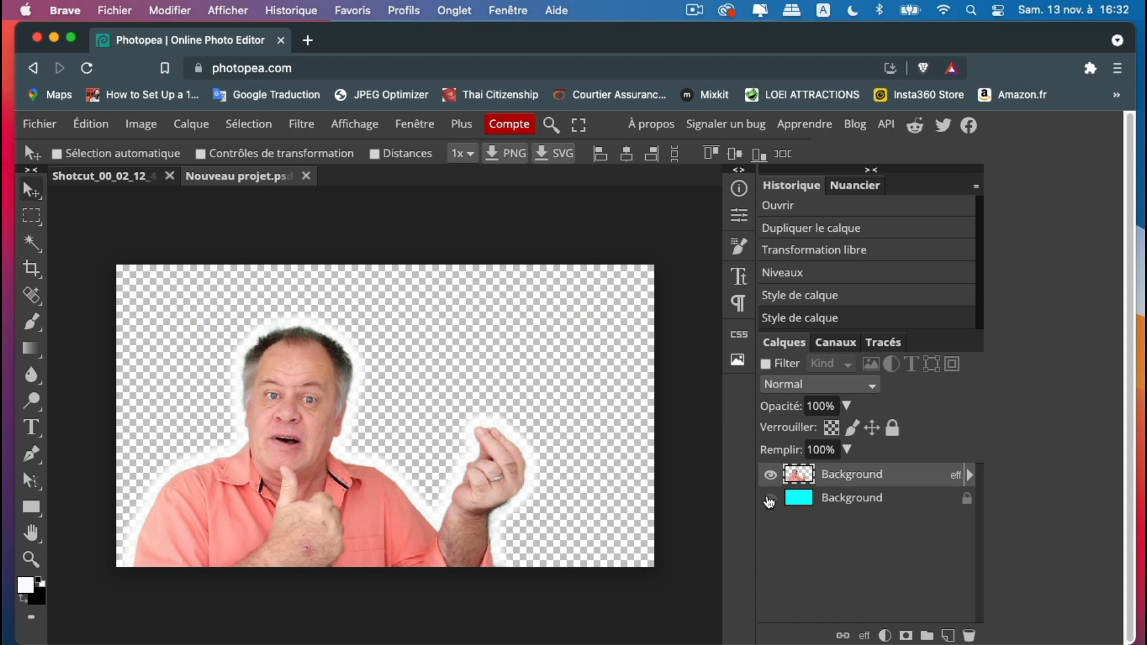
{"action": "left_click", "coordinate": [769, 499]}
{"action": "left_click", "coordinate": [770, 500]}
{"action": "left_click", "coordinate": [770, 500]}
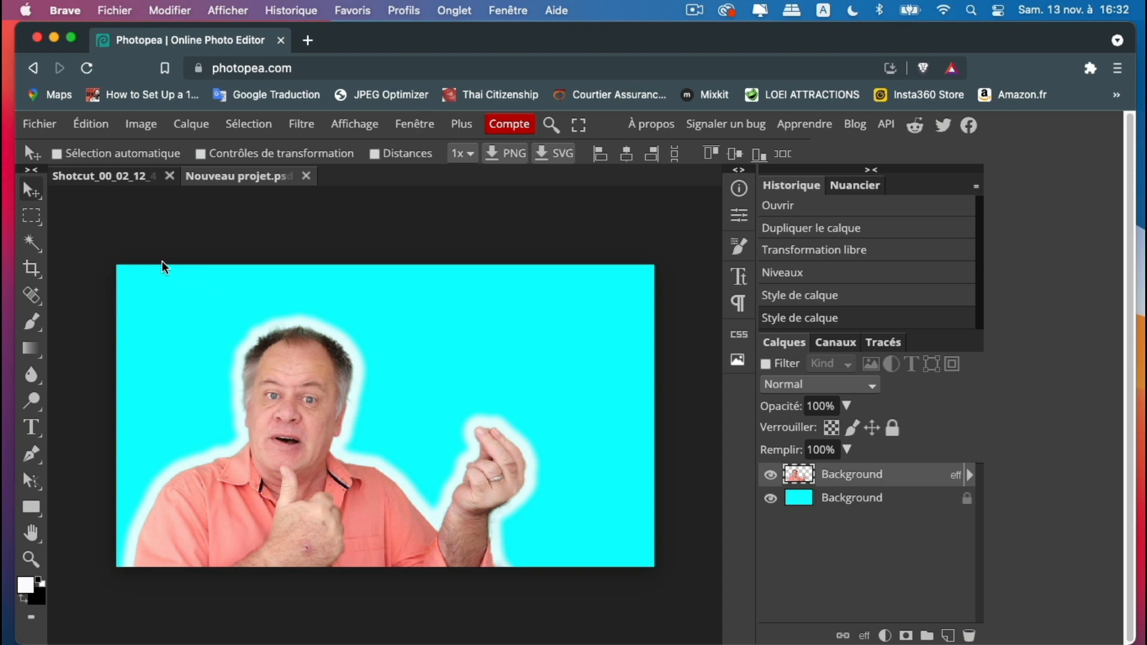
Open the image logo ttw.png from the rushes folder.
{"action": "left_click", "coordinate": [42, 125]}
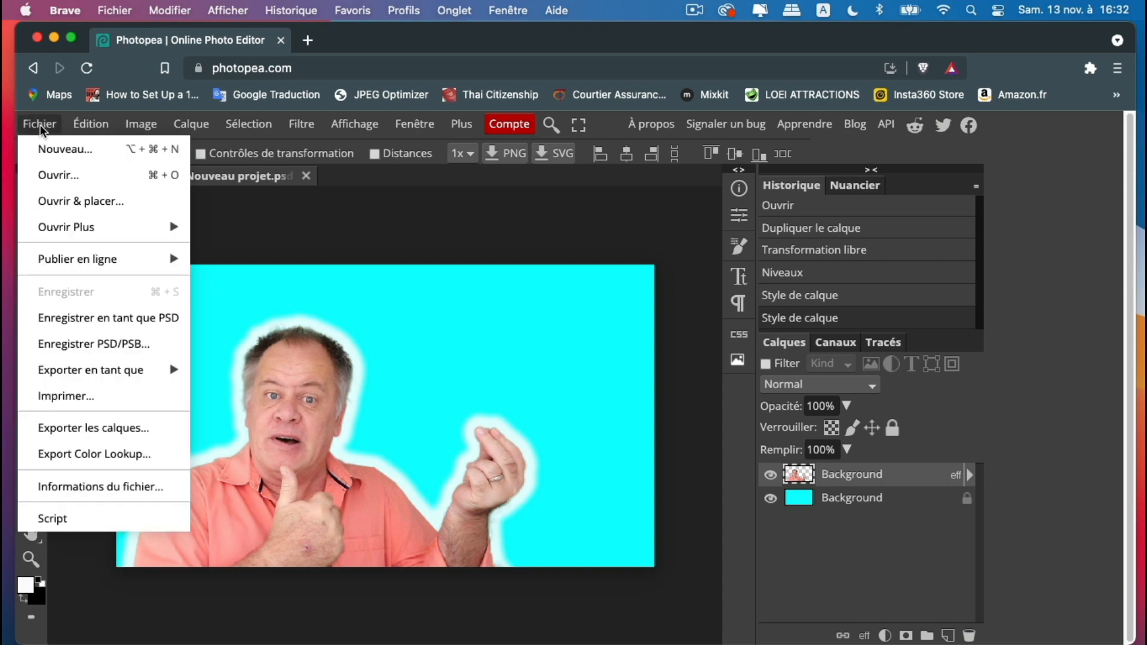
{"action": "left_click", "coordinate": [46, 169]}
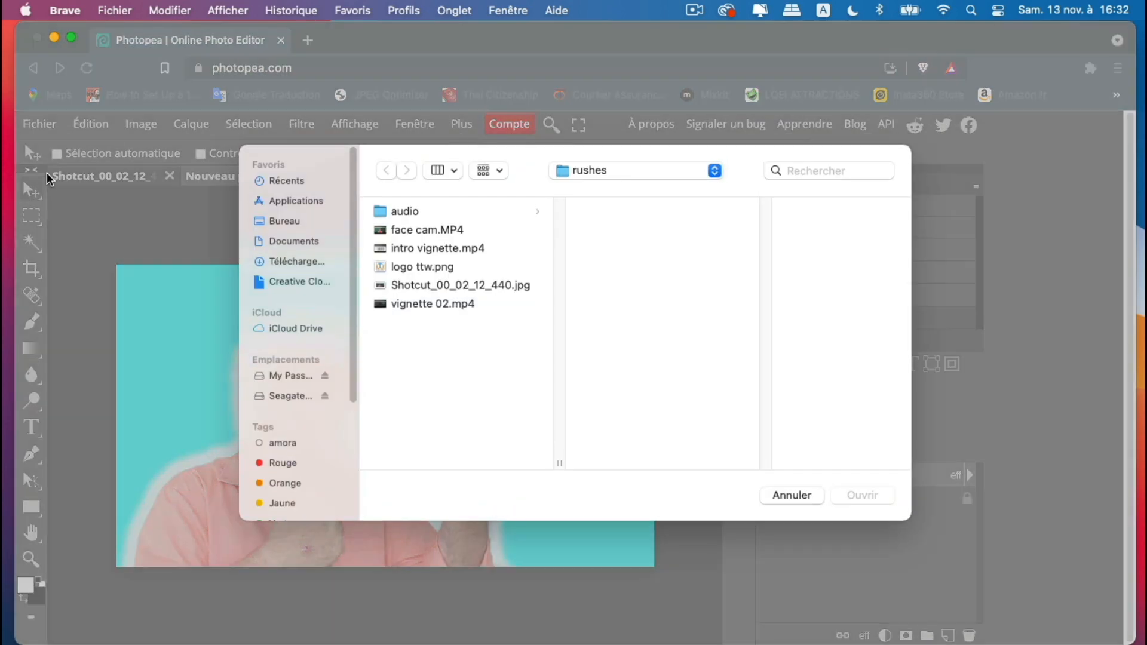
{"action": "left_click", "coordinate": [431, 267]}
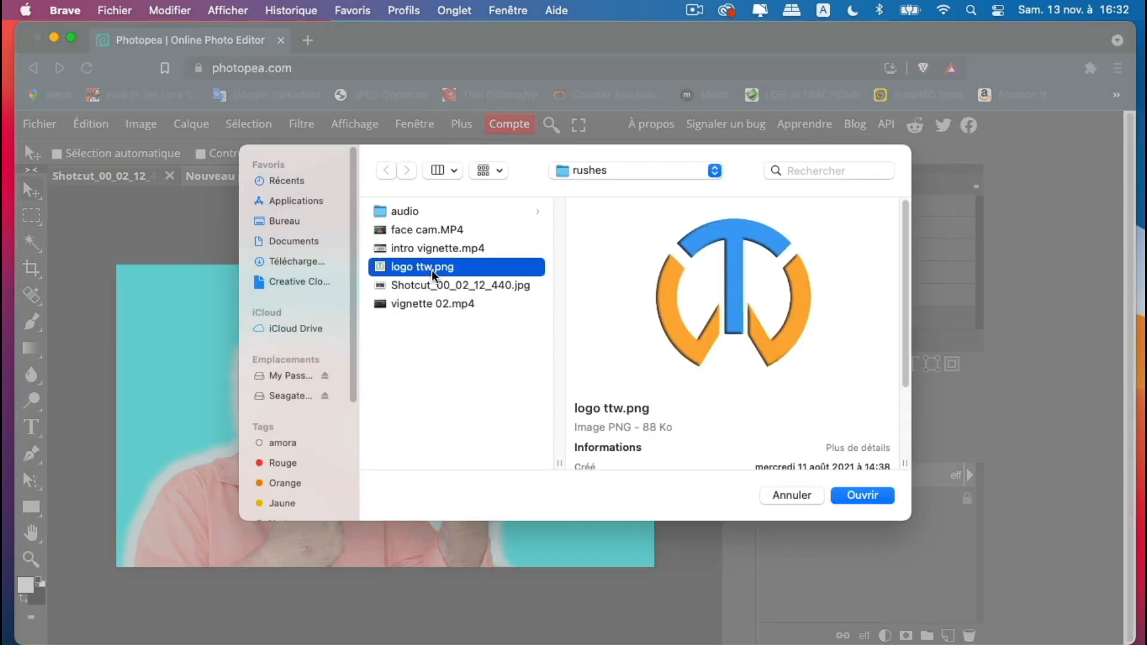
{"action": "left_click", "coordinate": [855, 498]}
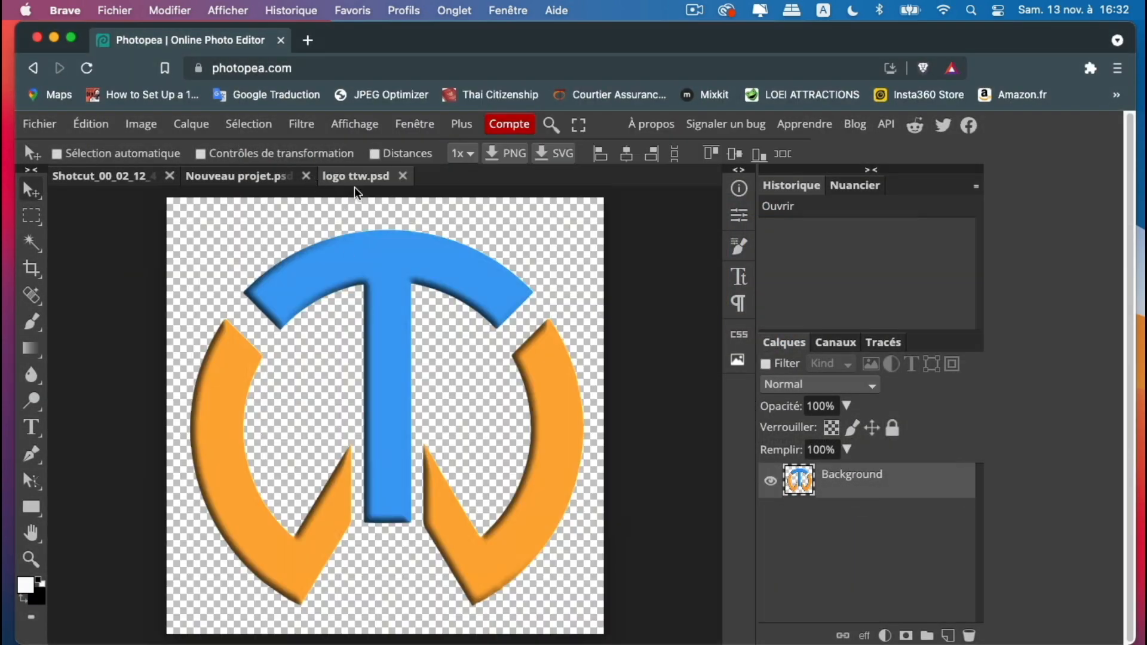
Duplicate the logo layer into Nouveau projet.psd and close the logo document.
{"action": "right_click", "coordinate": [926, 478]}
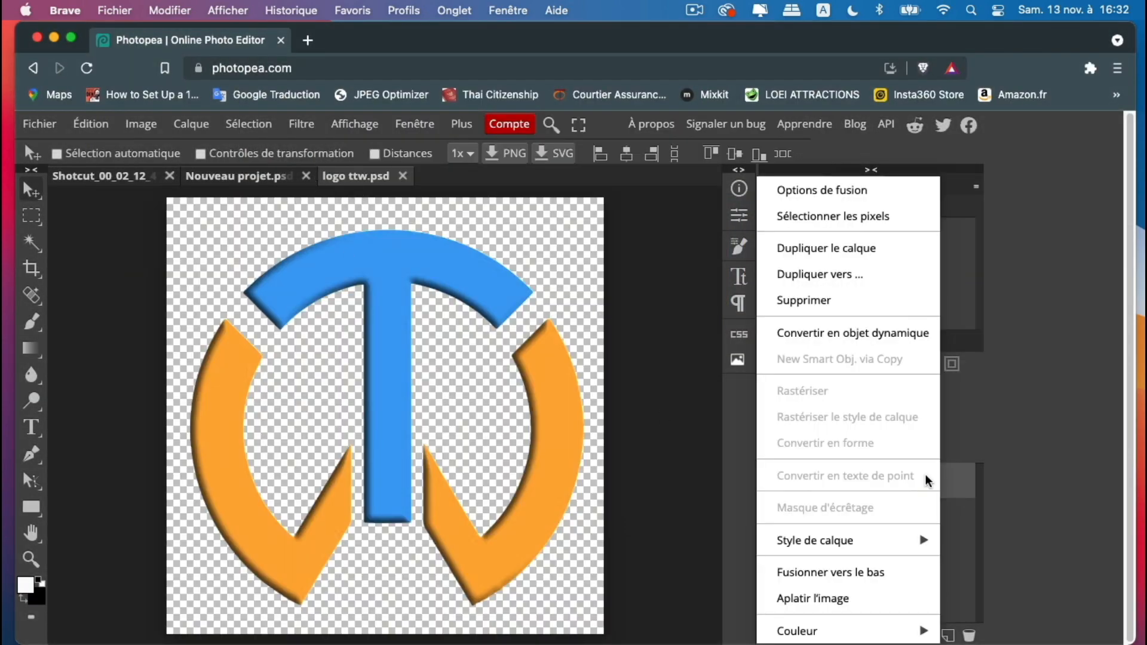
{"action": "left_click", "coordinate": [845, 279]}
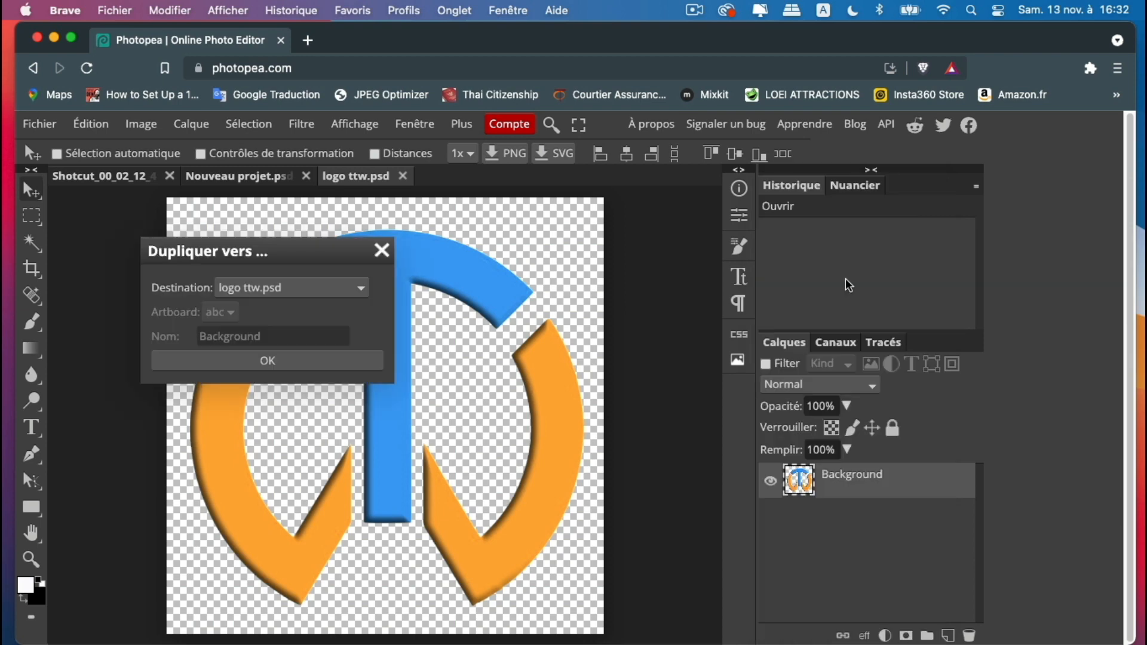
{"action": "left_click", "coordinate": [313, 288]}
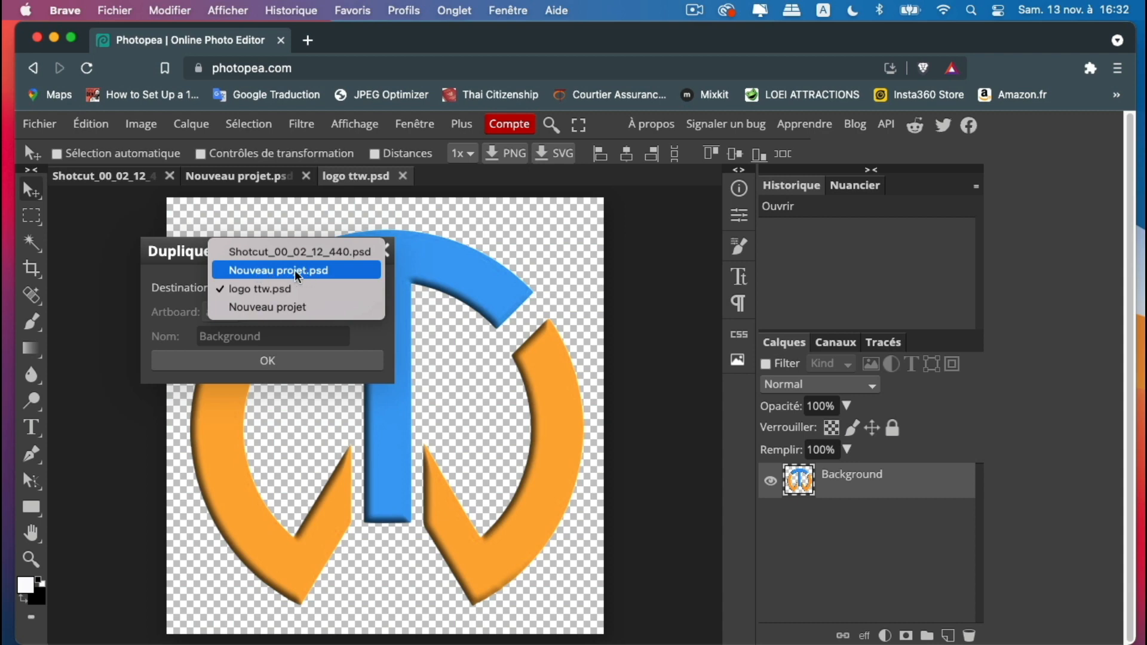
{"action": "left_click", "coordinate": [295, 270]}
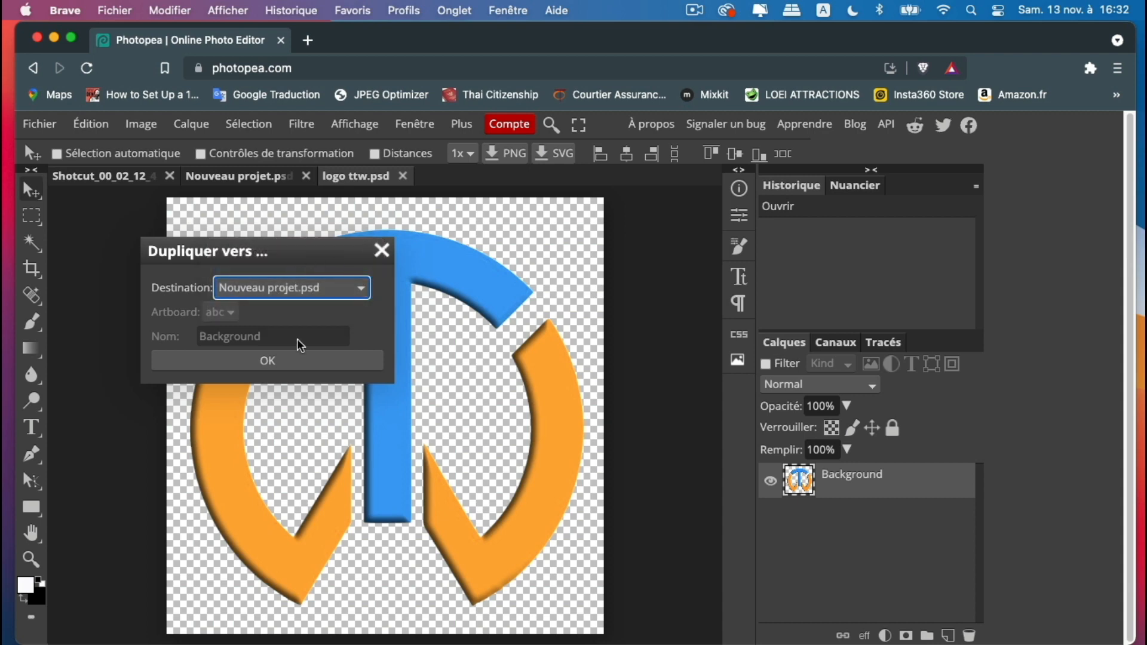
{"action": "left_click", "coordinate": [293, 361]}
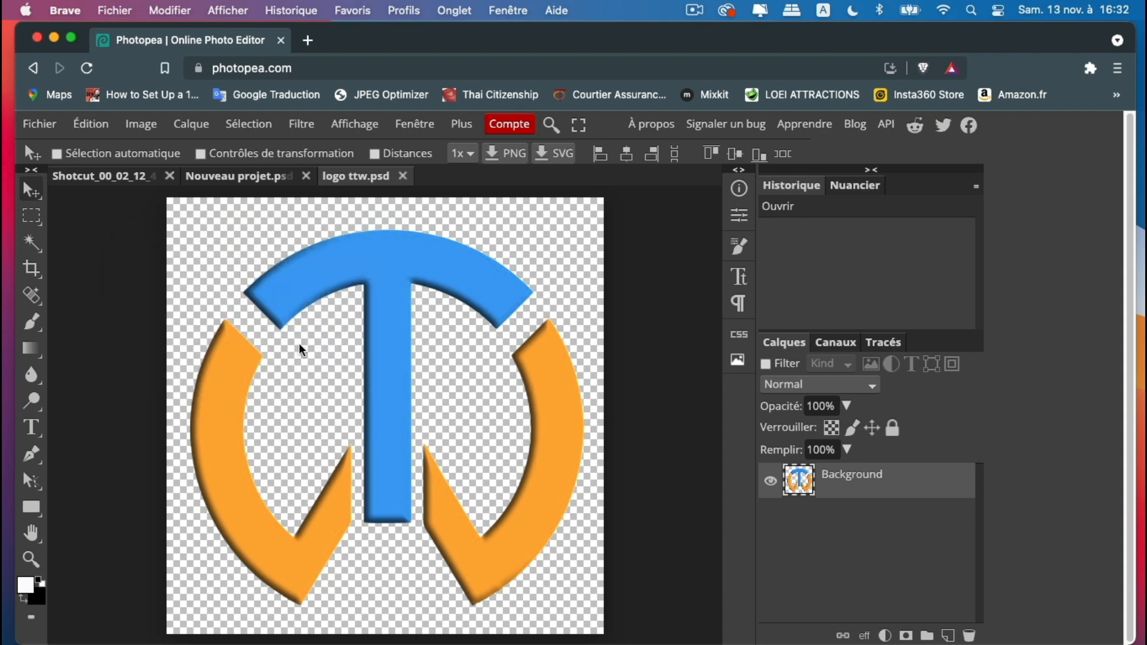
{"action": "left_click", "coordinate": [403, 175]}
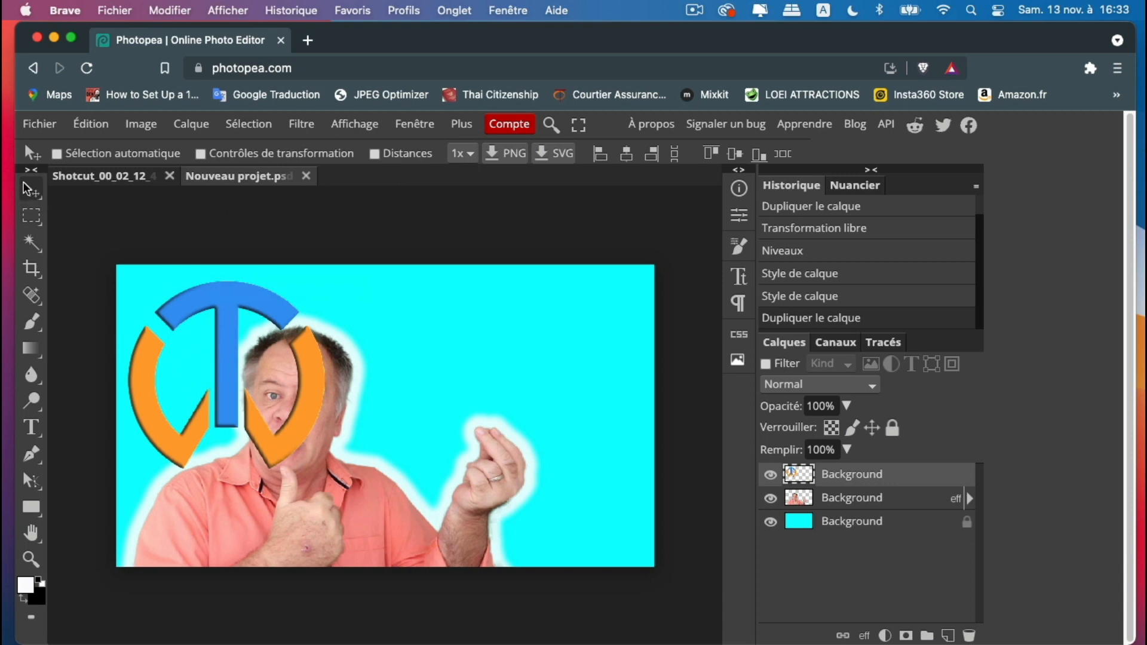
Scale the TTW logo to about 34% with Free Transform and place it in the canvas's upper-left corner.
{"action": "left_click", "coordinate": [88, 124]}
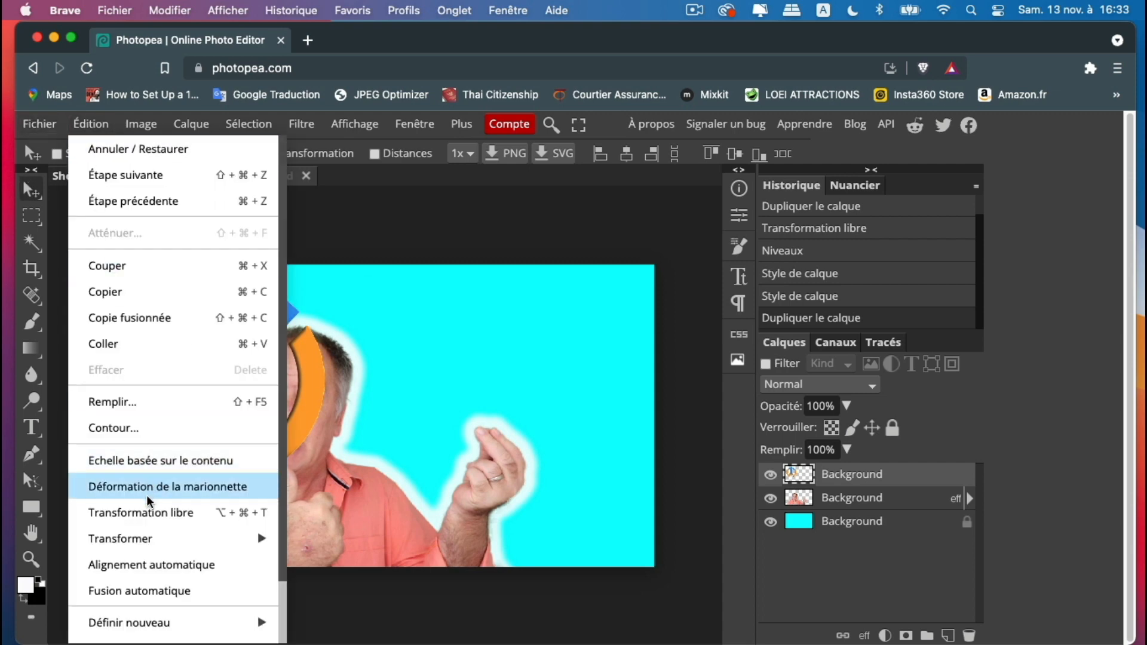
{"action": "left_click", "coordinate": [145, 512]}
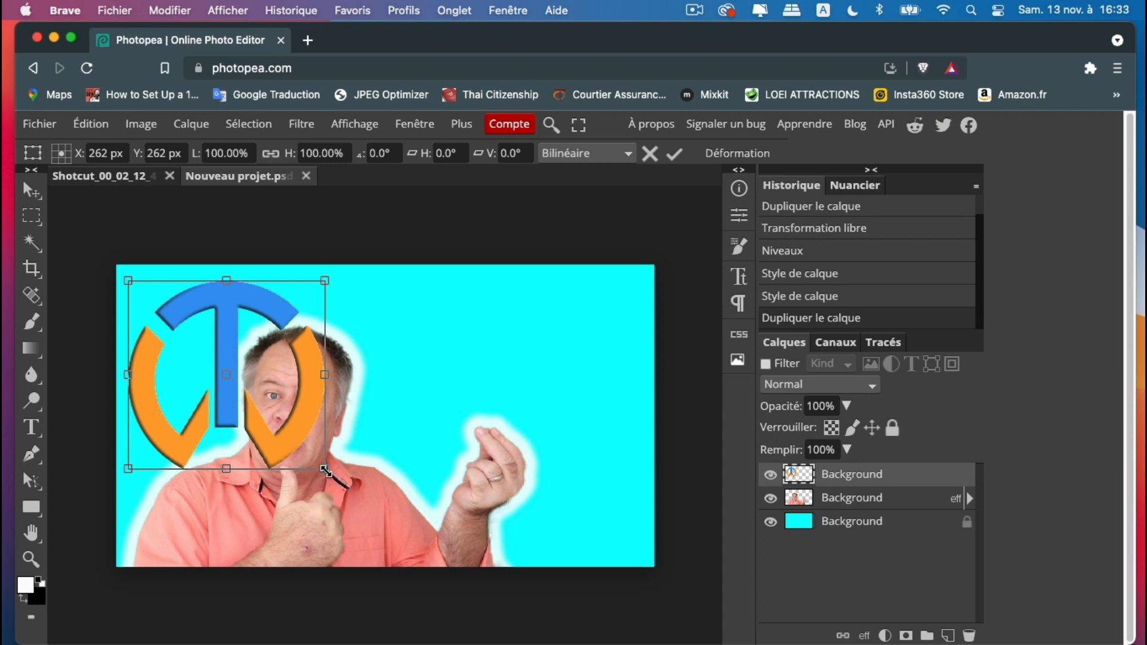
{"action": "left_click_drag", "start_coordinate": [325, 470], "coordinate": [178, 318]}
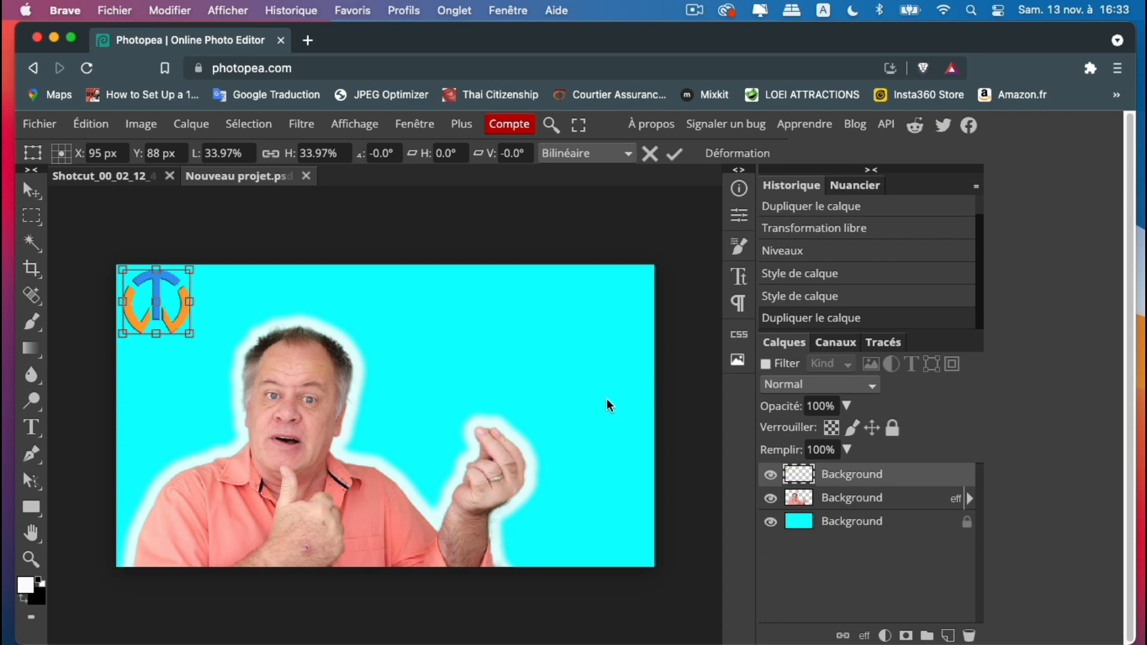
Rename the TTW logo's layer as logo.
{"action": "left_click", "coordinate": [31, 559]}
{"action": "left_click", "coordinate": [139, 331]}
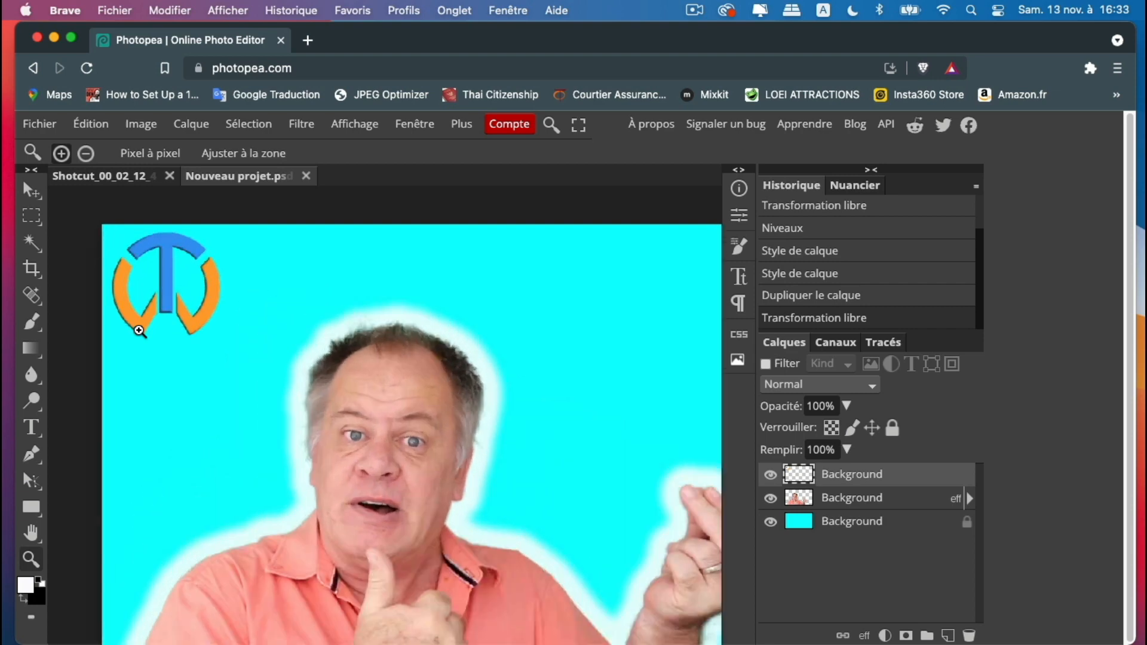
{"action": "left_click", "coordinate": [140, 330]}
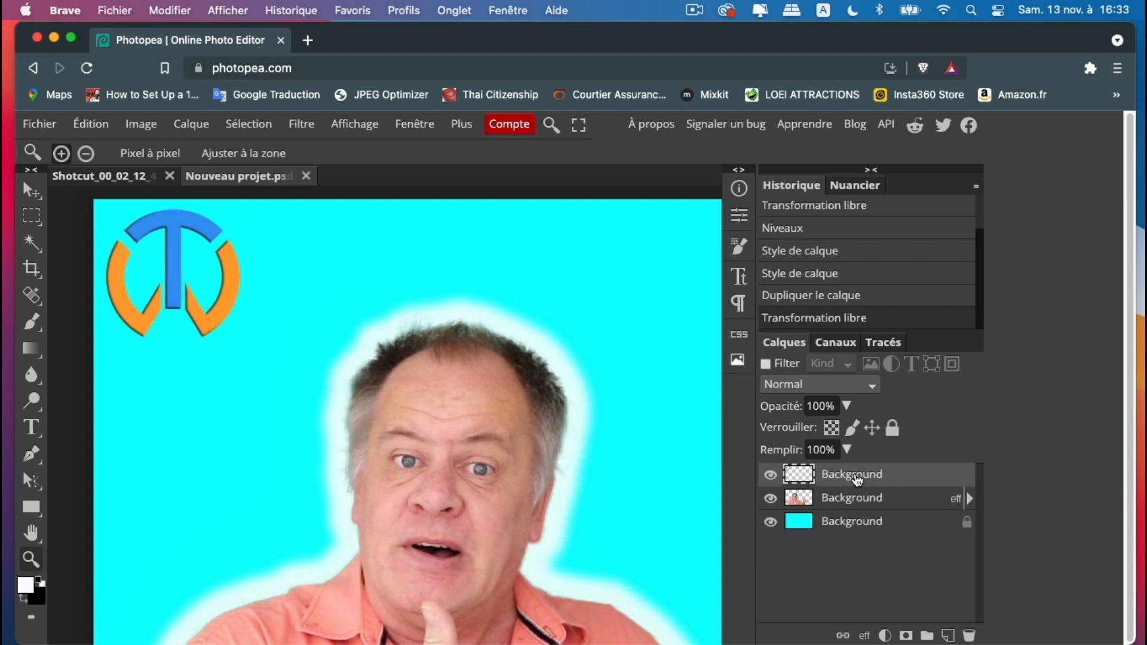
{"action": "left_click", "coordinate": [31, 193]}
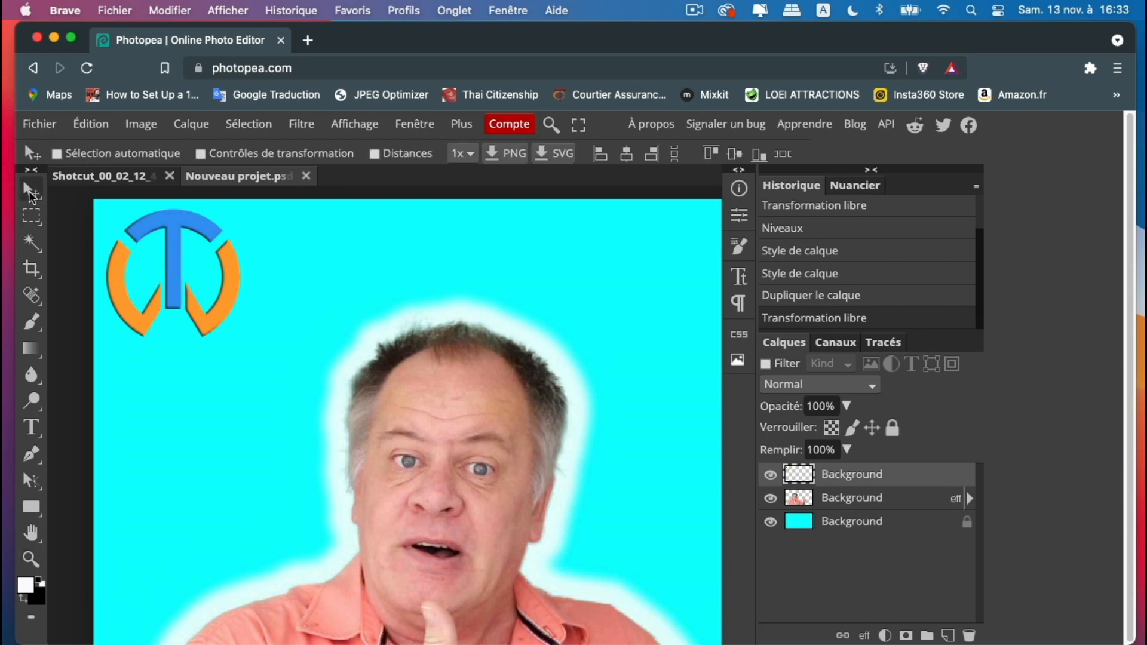
{"action": "double_click", "coordinate": [866, 478]}
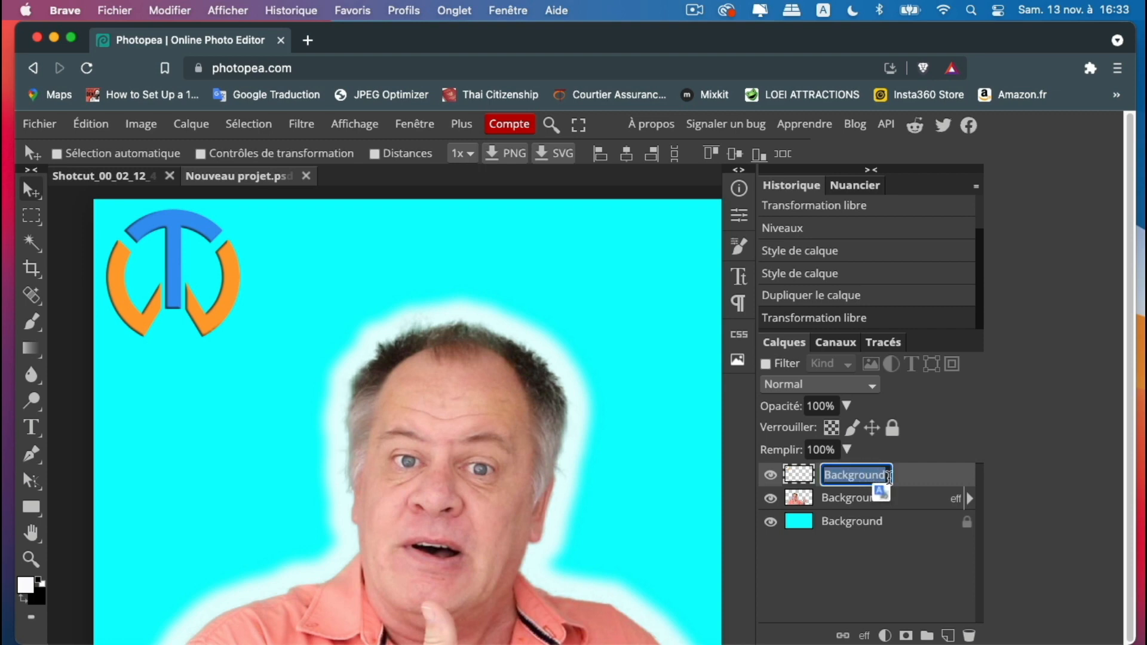
{"action": "type", "text": "logo"}
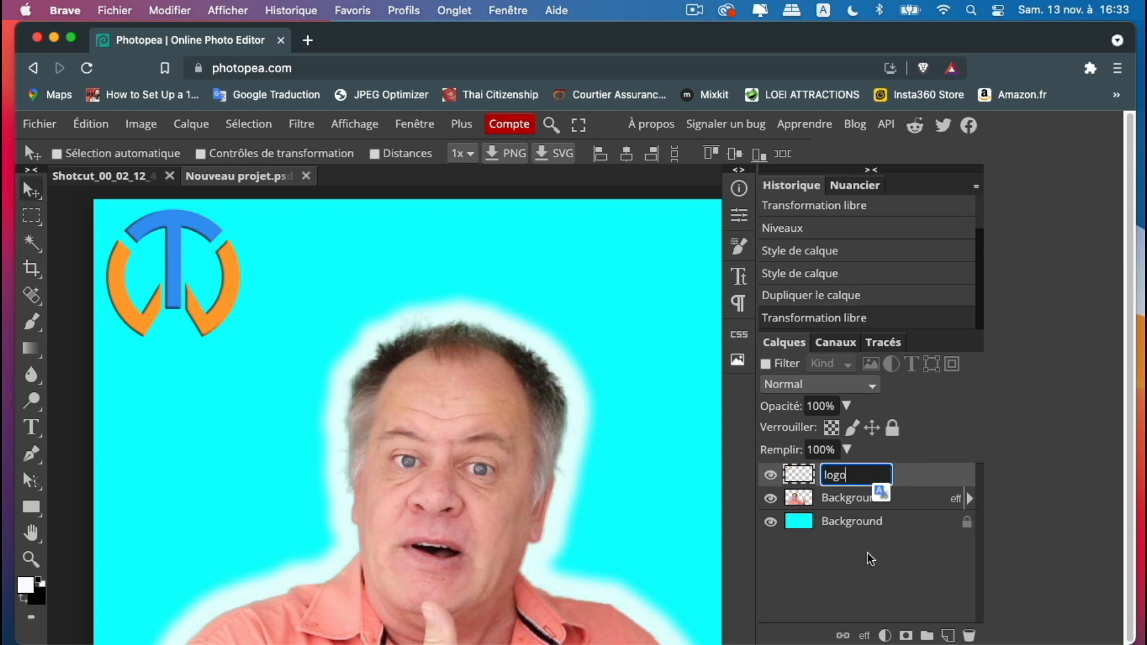
{"action": "key", "text": "Return"}
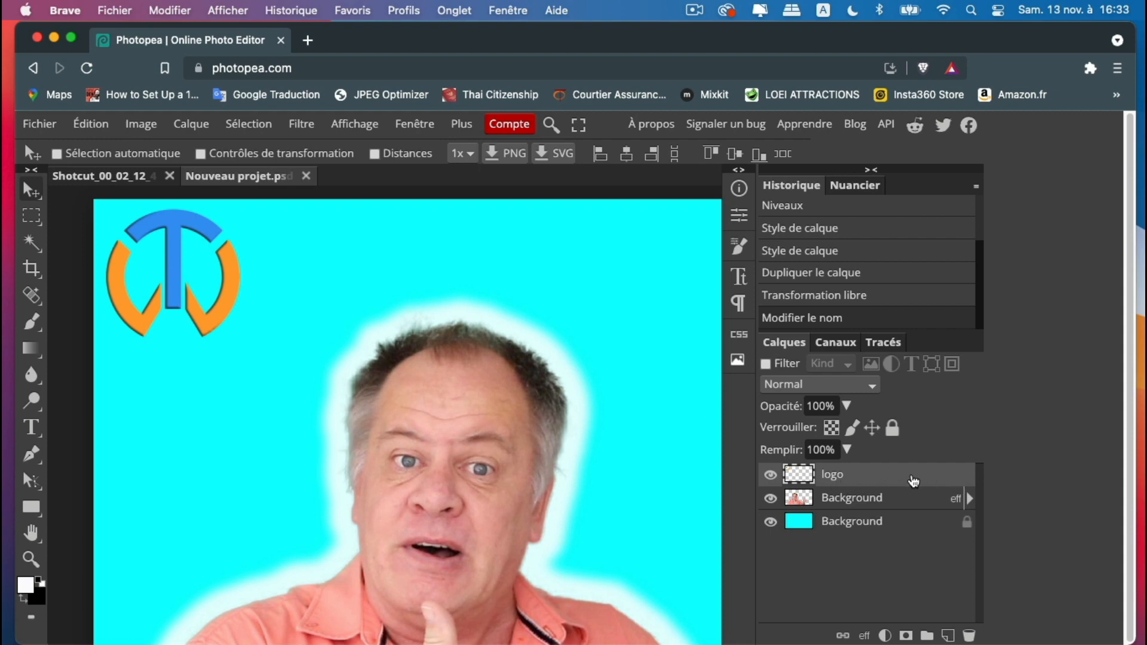
Enable Bevel & Emboss on the logo layer, trying its contour option but leaving that option off.
{"action": "double_click", "coordinate": [952, 480]}
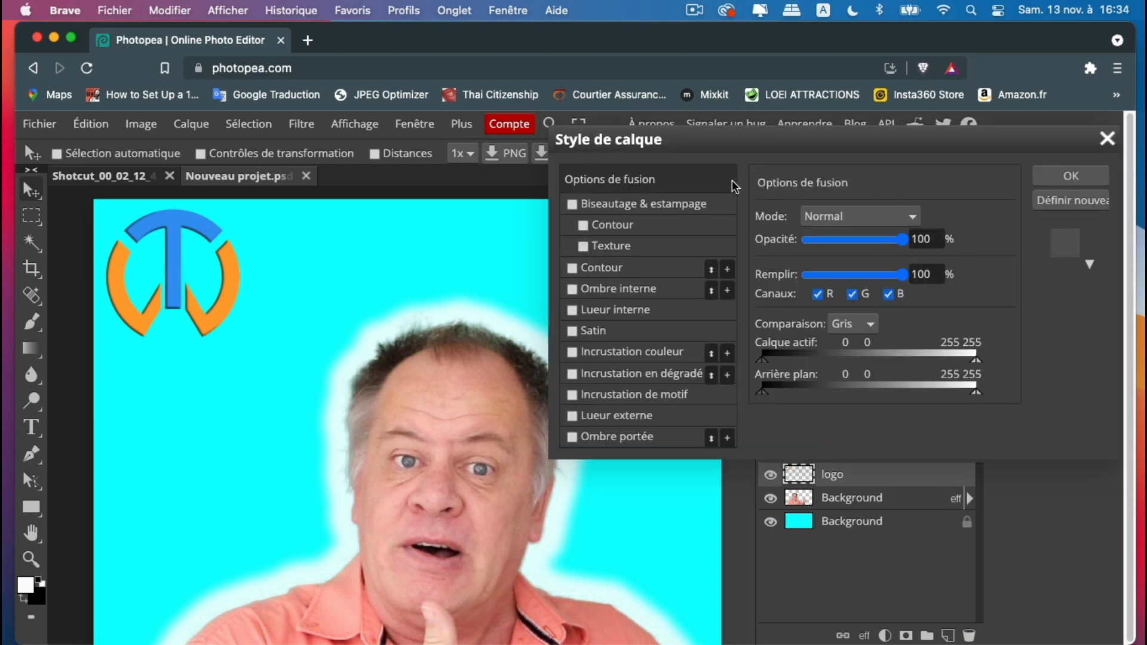
{"action": "left_click", "coordinate": [573, 205]}
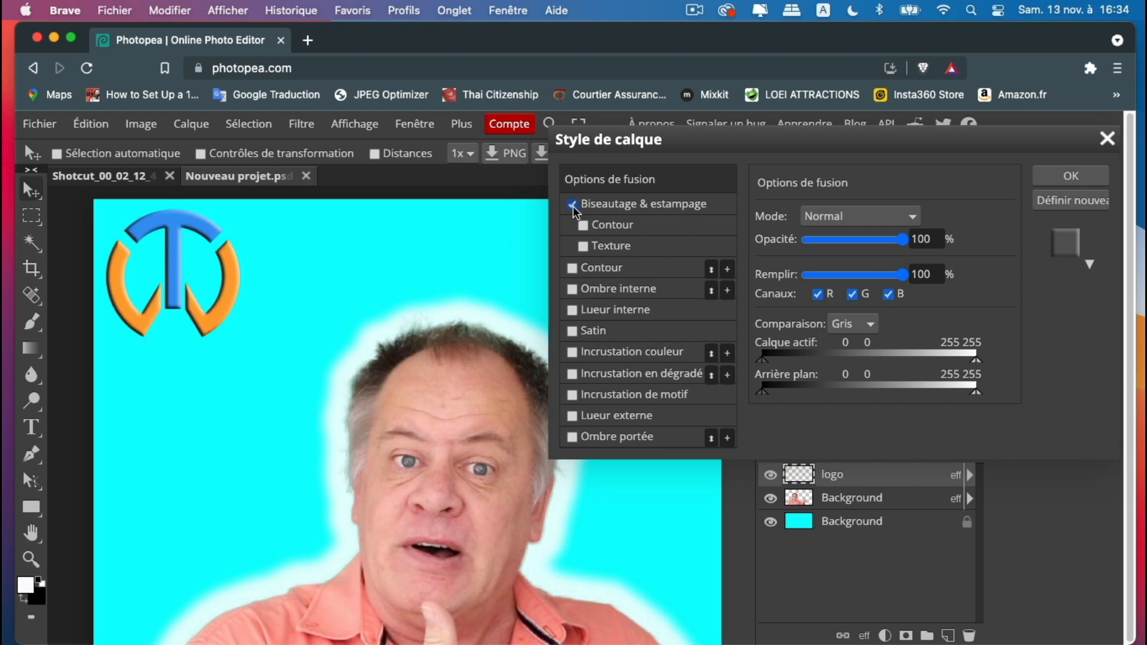
{"action": "left_click", "coordinate": [583, 228]}
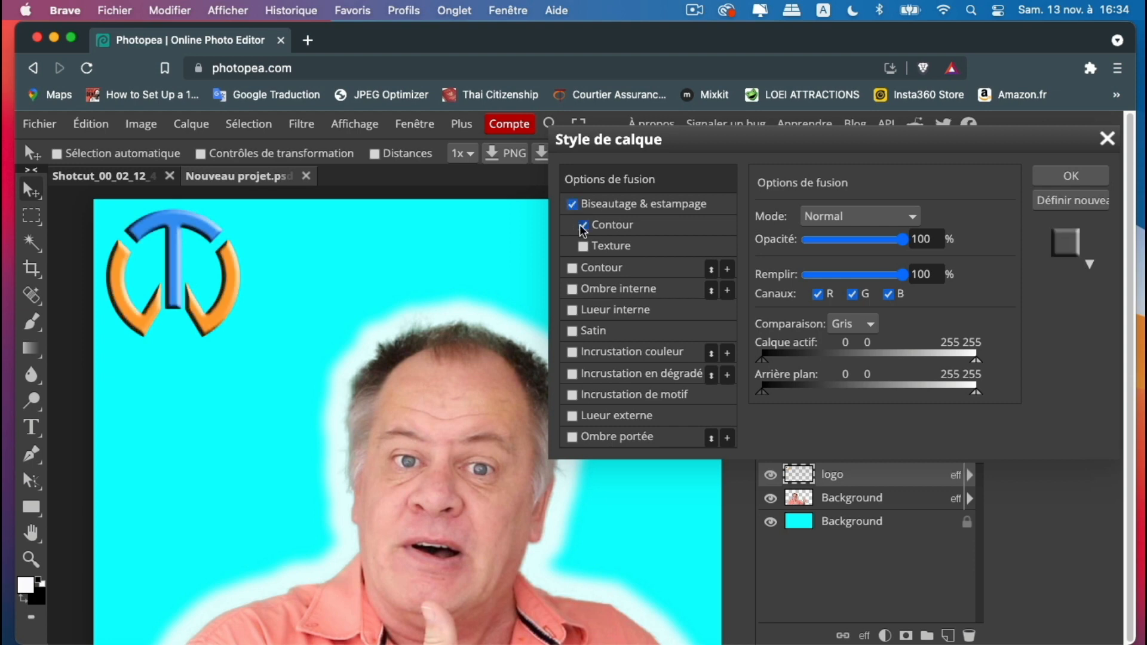
{"action": "left_click", "coordinate": [583, 228]}
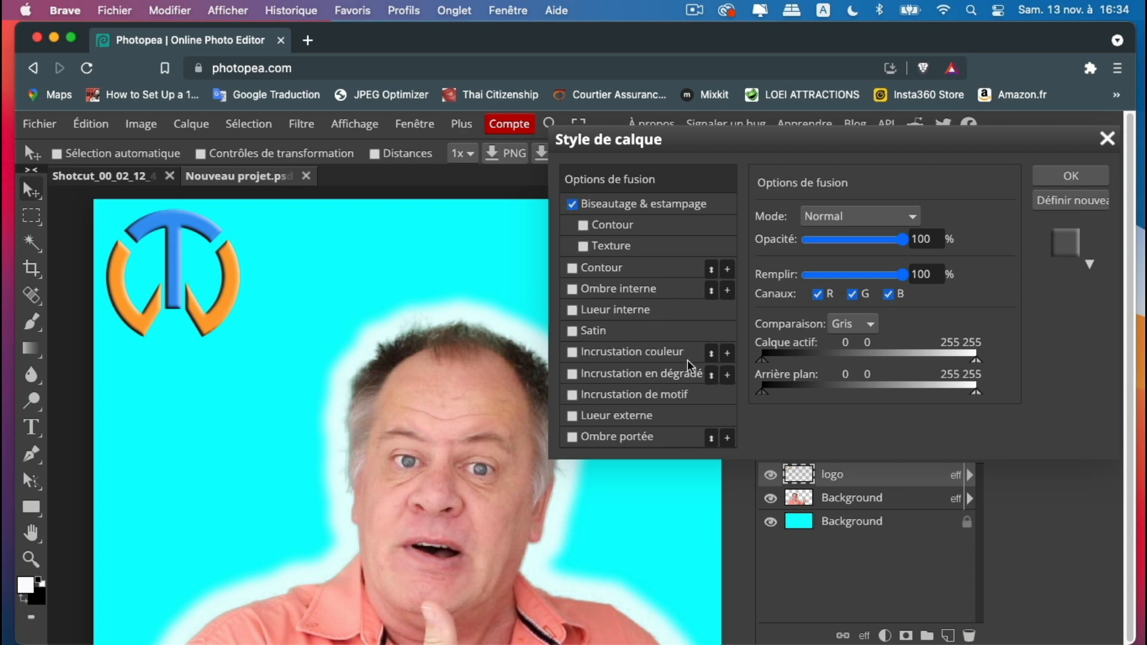
Add a drop shadow to the logo with distance 6 px, angle 105° and a slightly larger size, and apply the style.
{"action": "left_click", "coordinate": [572, 440]}
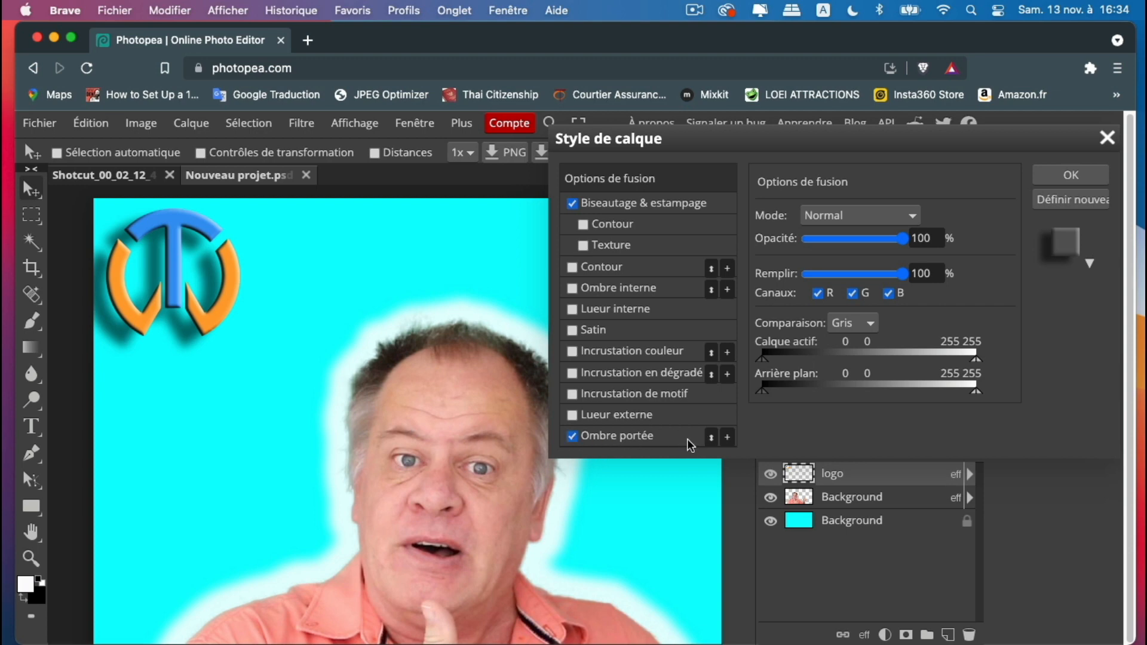
{"action": "left_click", "coordinate": [688, 443]}
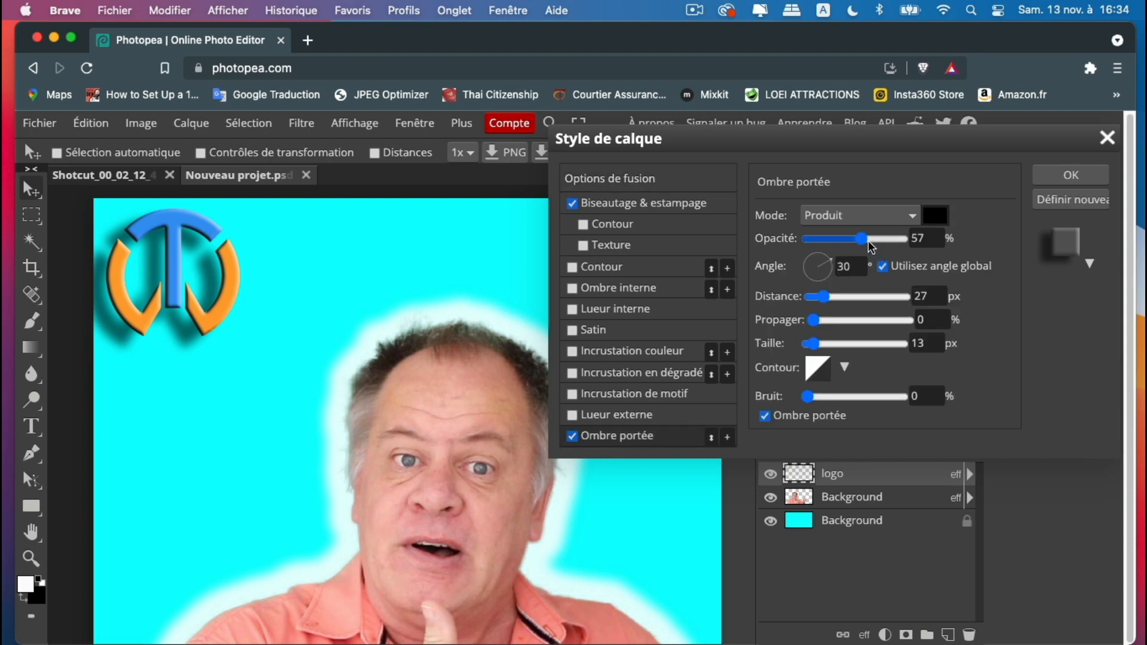
{"action": "left_click_drag", "start_coordinate": [825, 297], "coordinate": [813, 299]}
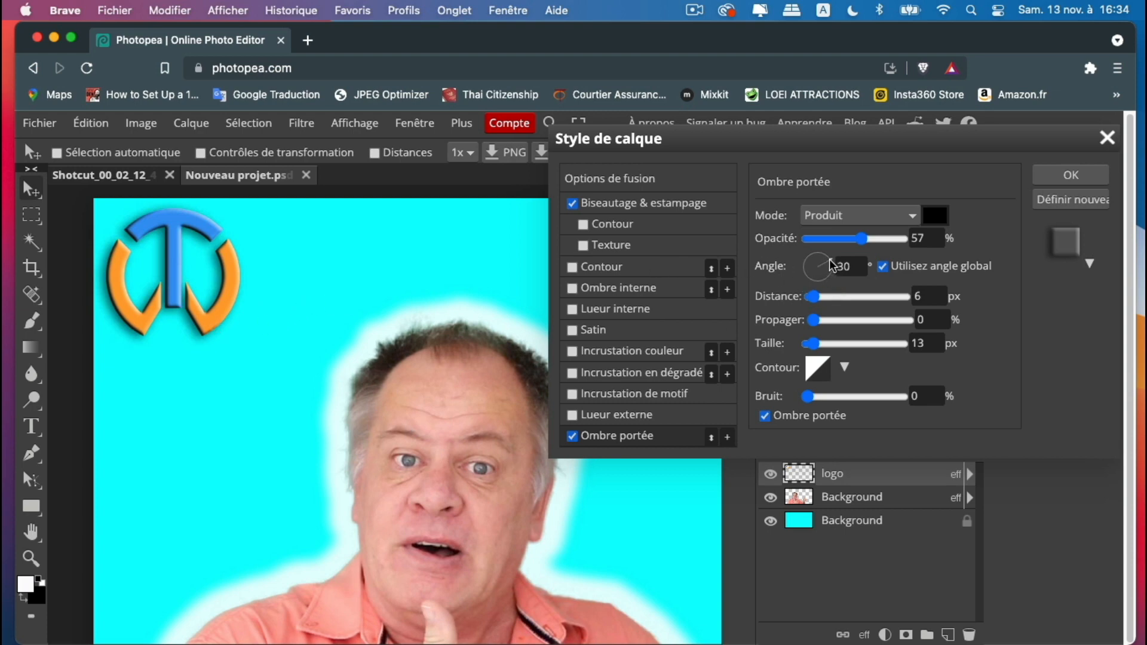
{"action": "left_click_drag", "start_coordinate": [832, 264], "coordinate": [816, 258]}
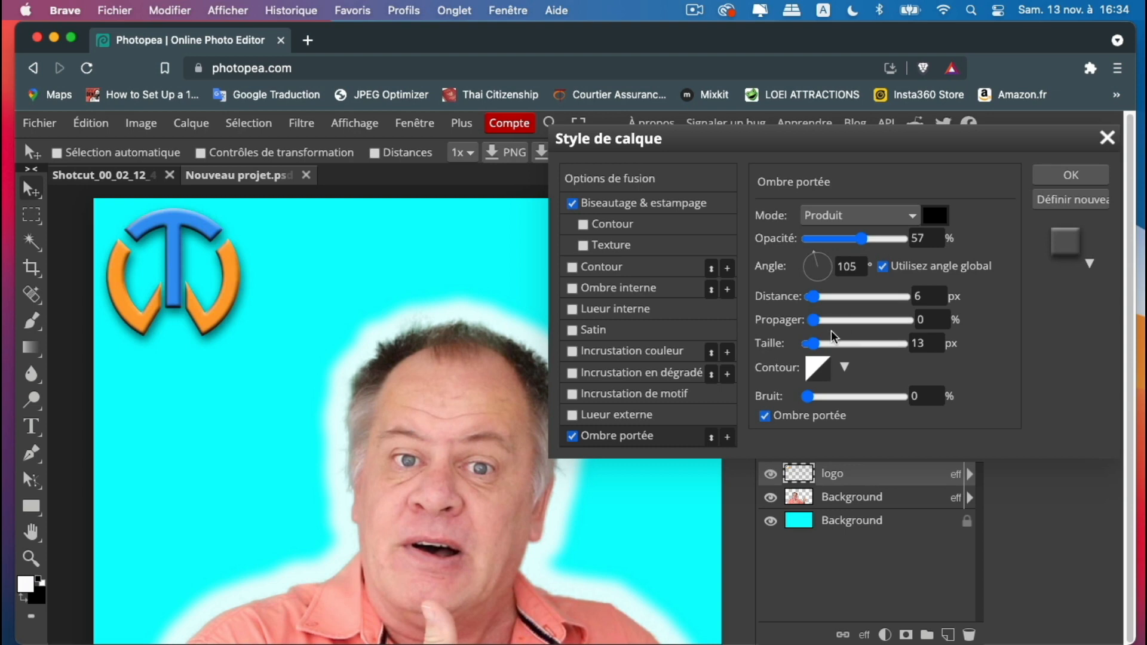
{"action": "left_click_drag", "start_coordinate": [812, 344], "coordinate": [816, 347]}
{"action": "left_click", "coordinate": [1071, 175]}
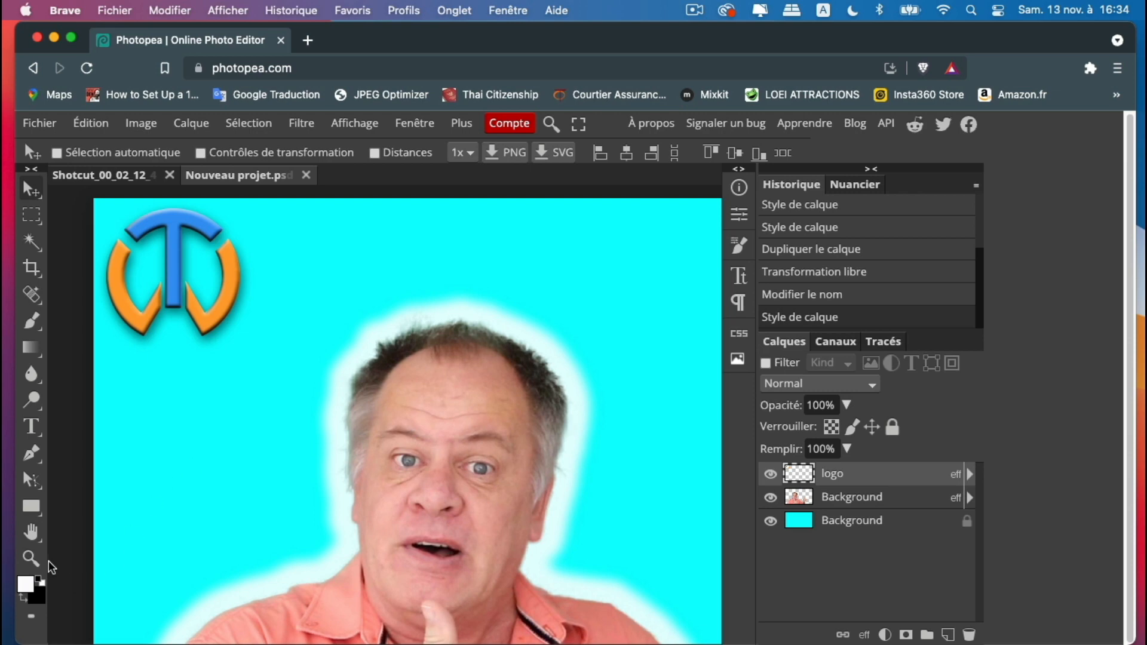
Toggle the cyan background's visibility to inspect the whole composition over transparency, leaving the background shown.
{"action": "left_click", "coordinate": [30, 563]}
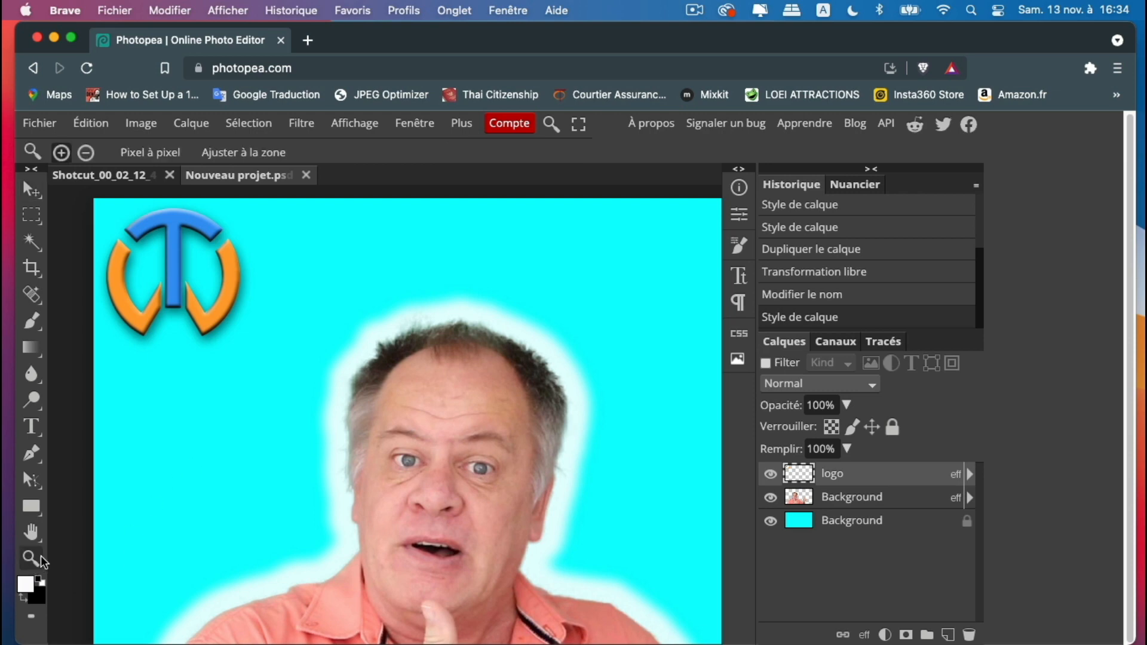
{"action": "left_click", "coordinate": [233, 153]}
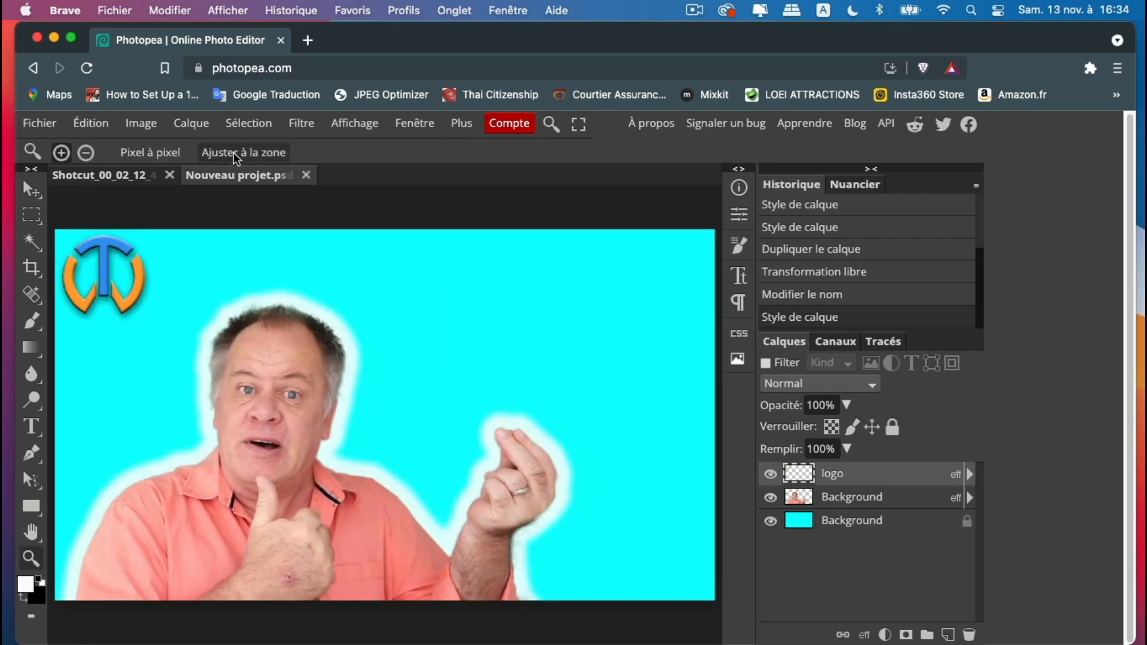
{"action": "left_click", "coordinate": [770, 522]}
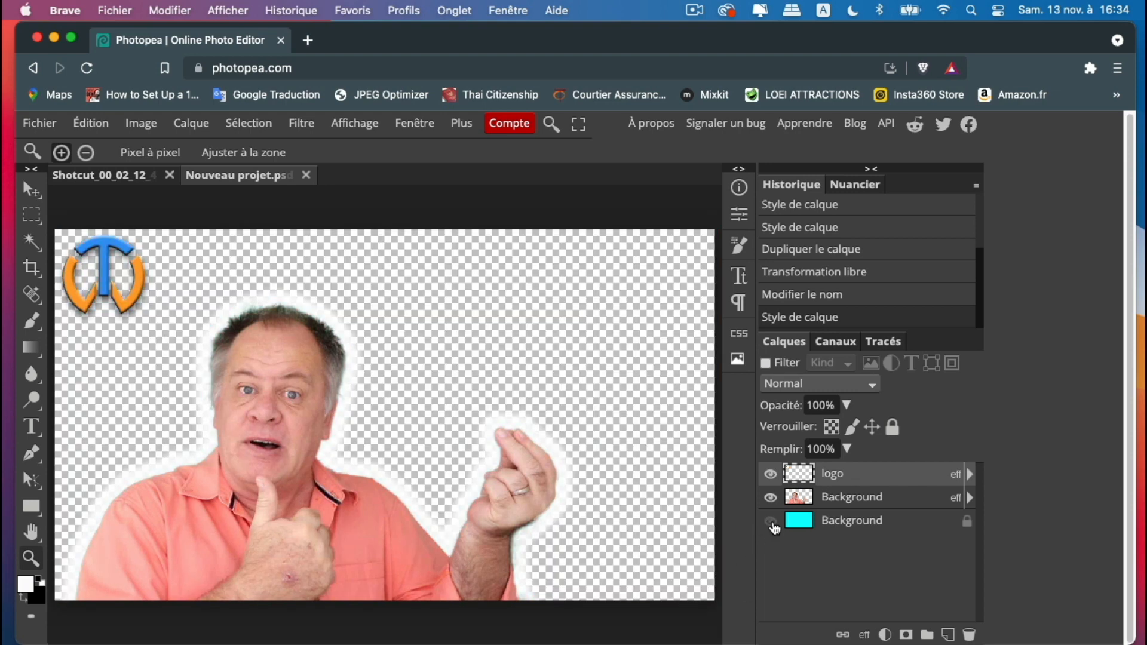
{"action": "left_click", "coordinate": [770, 522]}
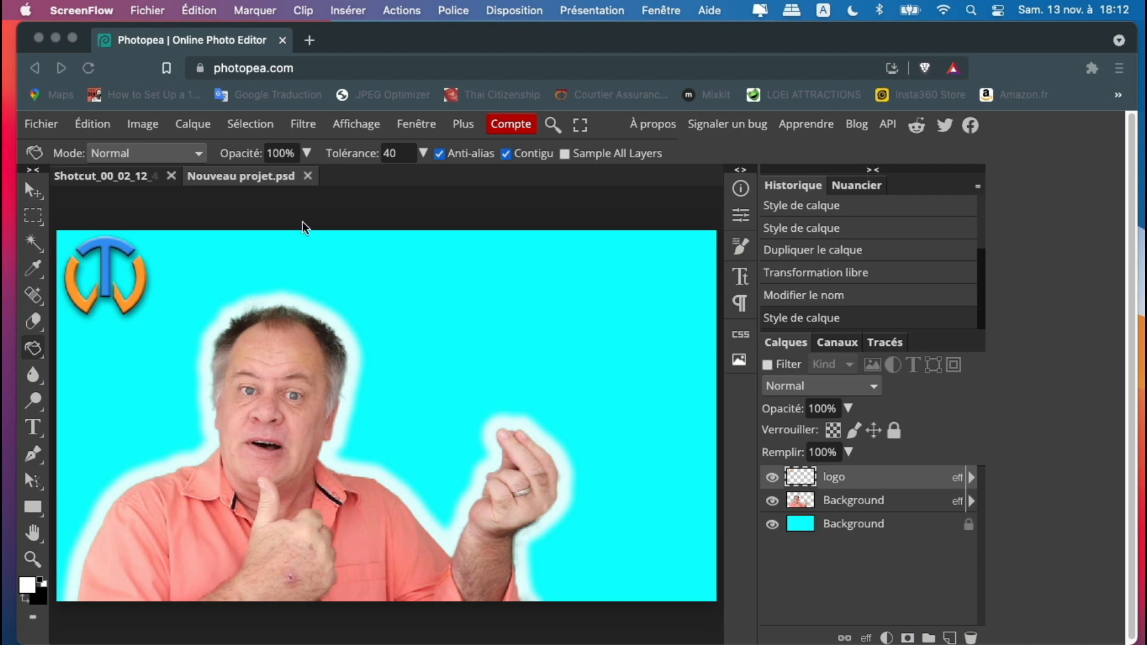
Open the image youtube.png from the rushes folder.
{"action": "left_click", "coordinate": [47, 127]}
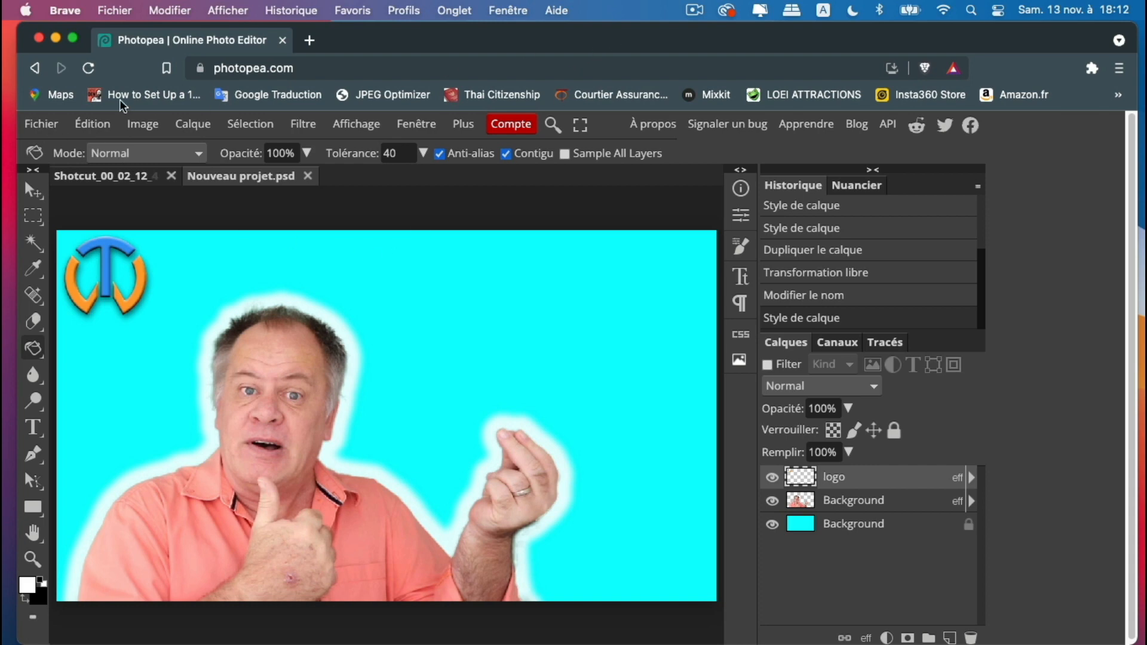
{"action": "left_click", "coordinate": [54, 125]}
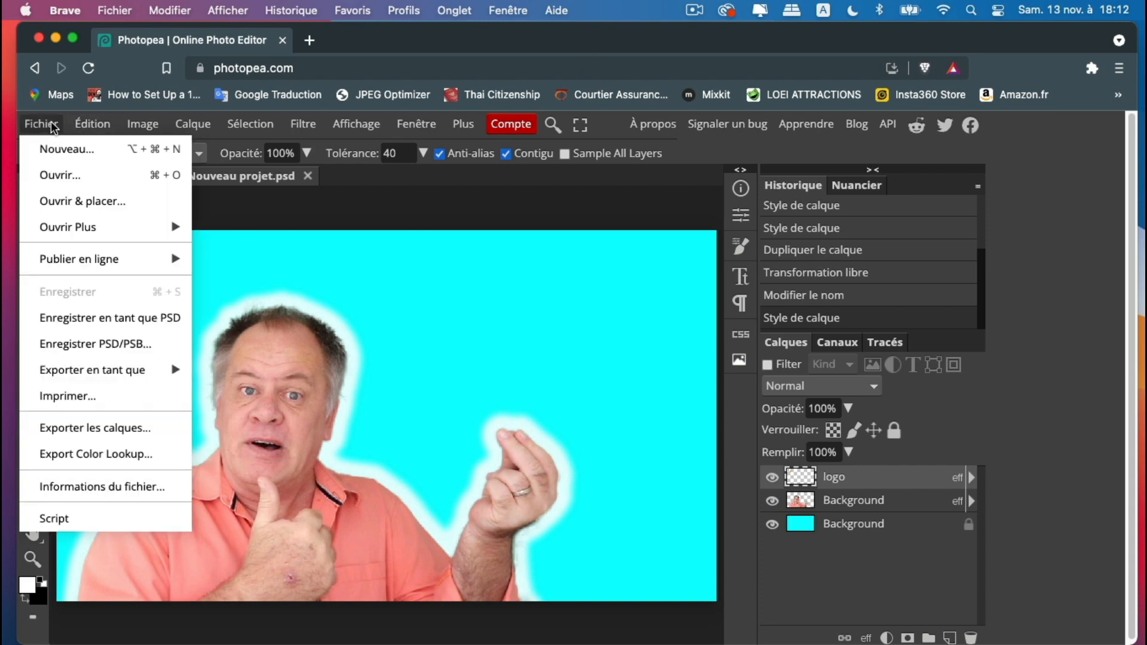
{"action": "left_click", "coordinate": [73, 176]}
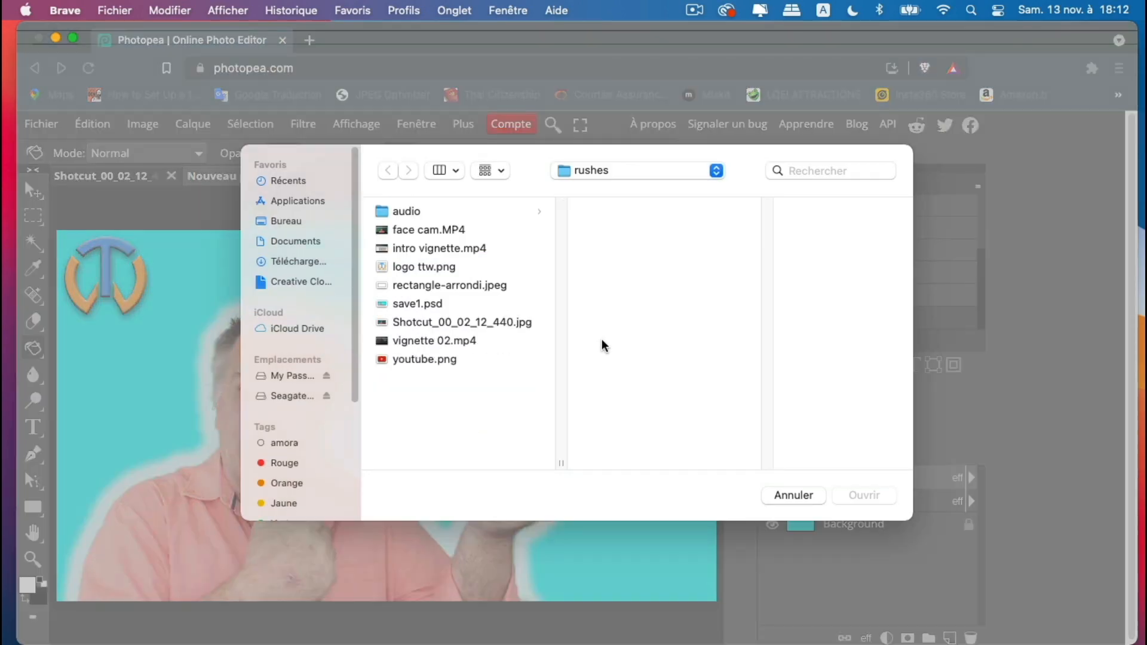
{"action": "left_click", "coordinate": [437, 359]}
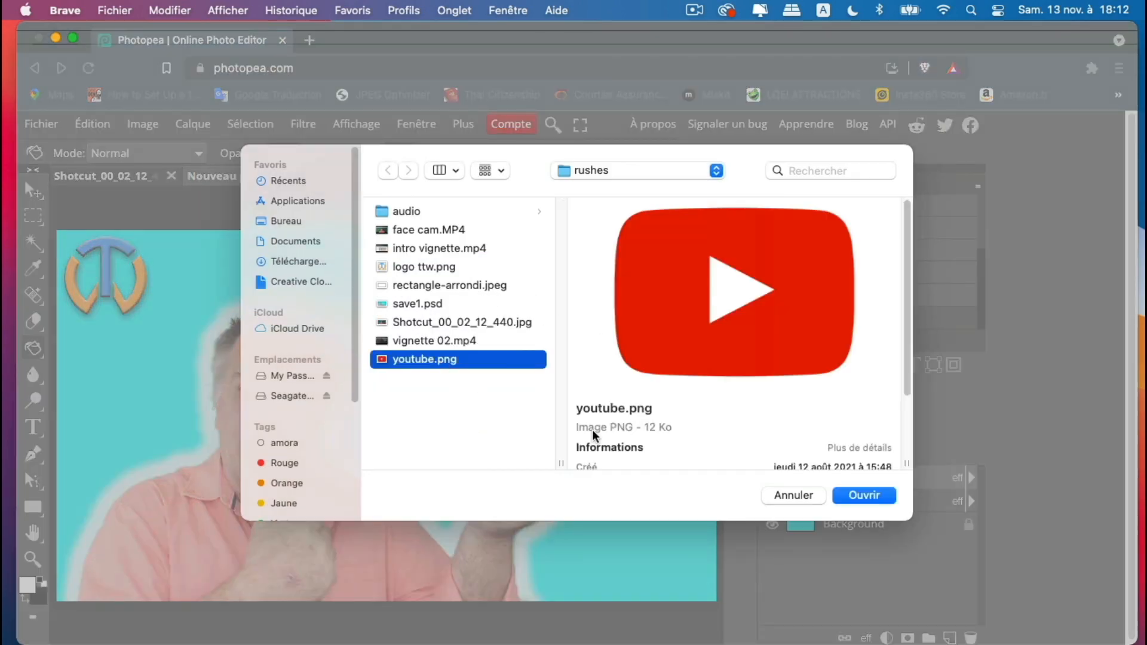
{"action": "left_click", "coordinate": [867, 496]}
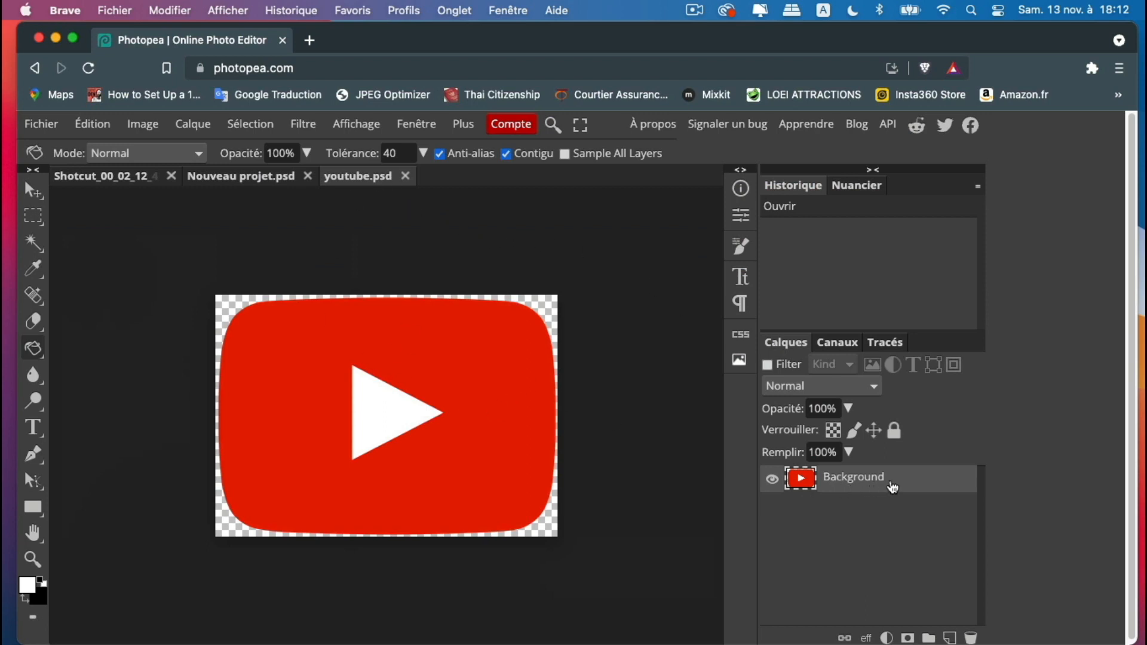
Duplicate the YouTube icon layer into Nouveau projet.psd and close the icon's document.
{"action": "right_click", "coordinate": [927, 481]}
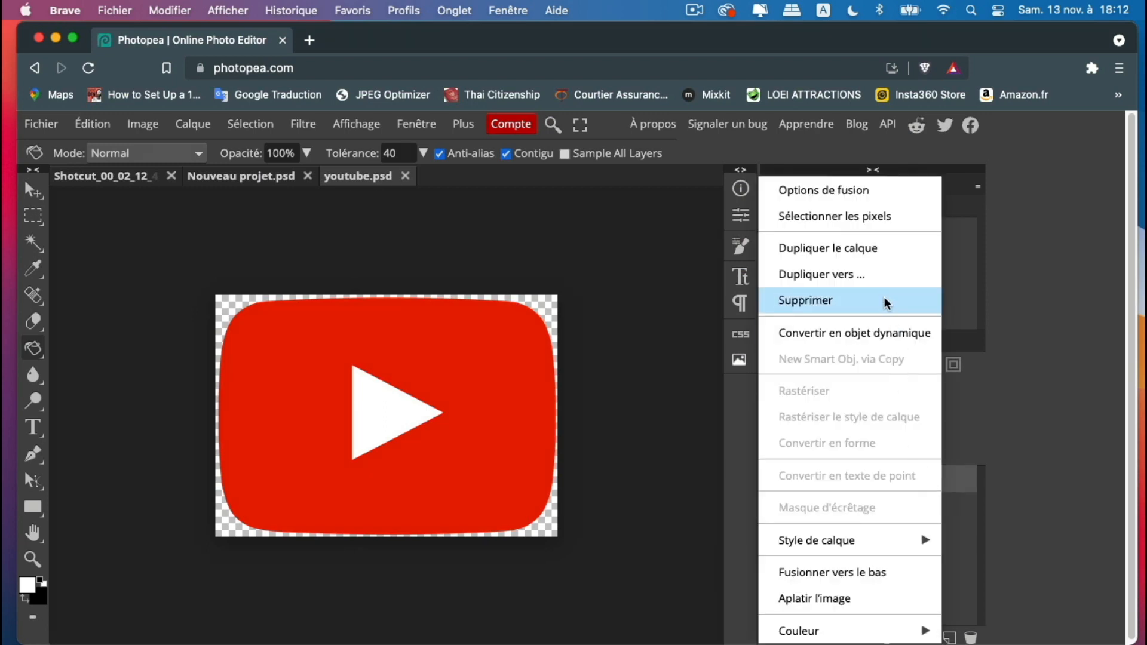
{"action": "left_click", "coordinate": [864, 278]}
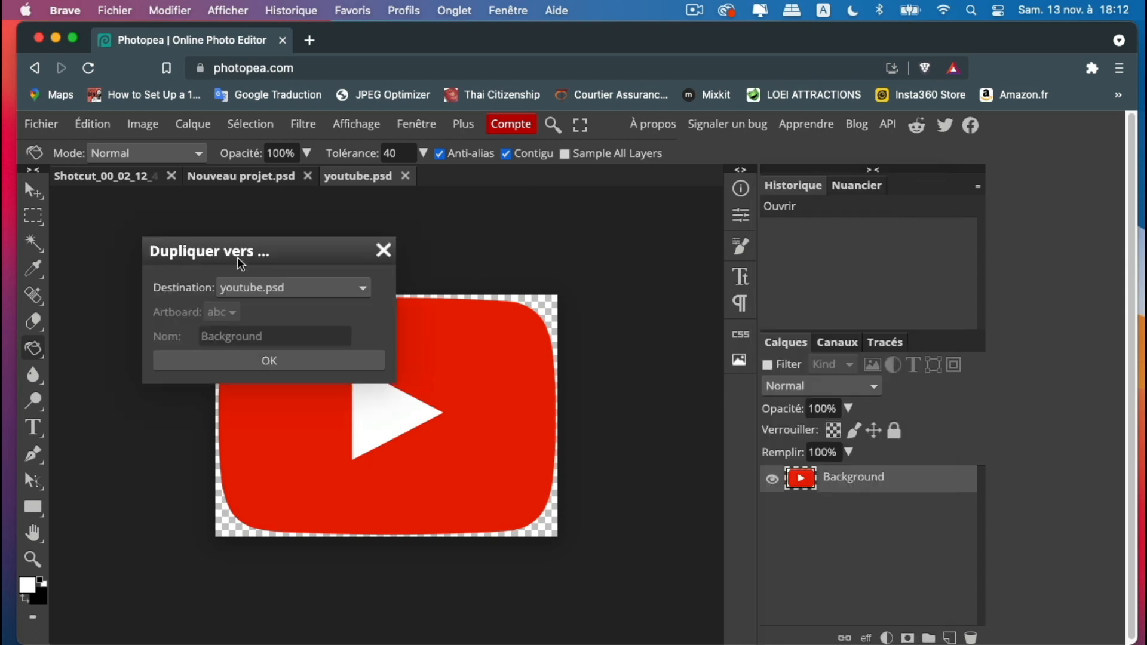
{"action": "left_click", "coordinate": [264, 285]}
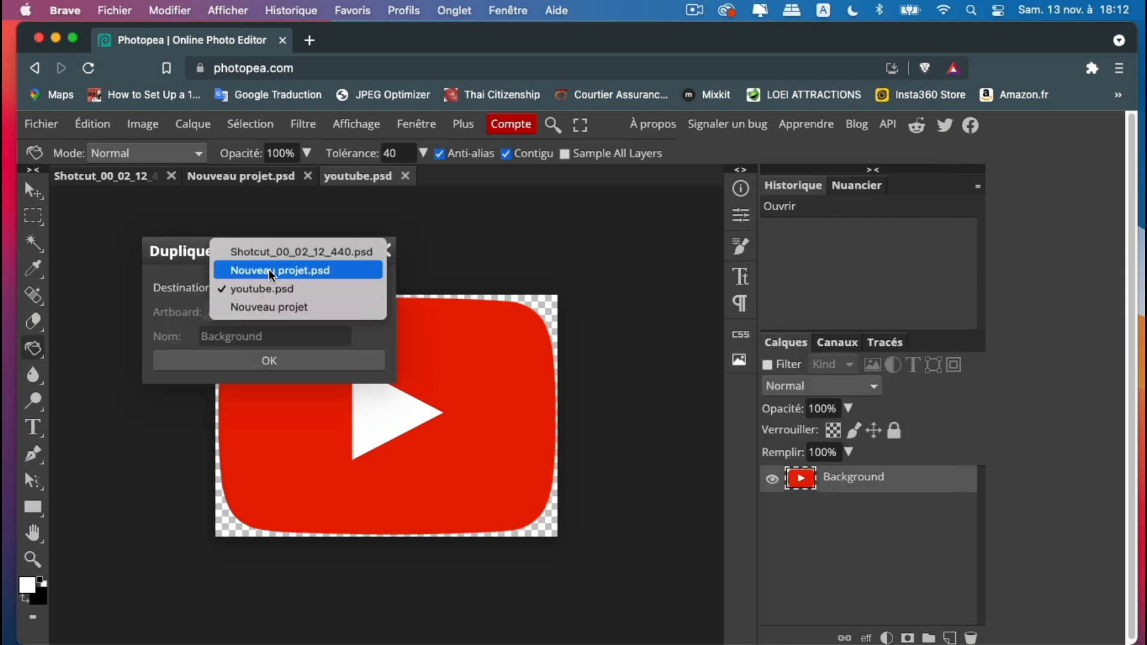
{"action": "left_click", "coordinate": [269, 272]}
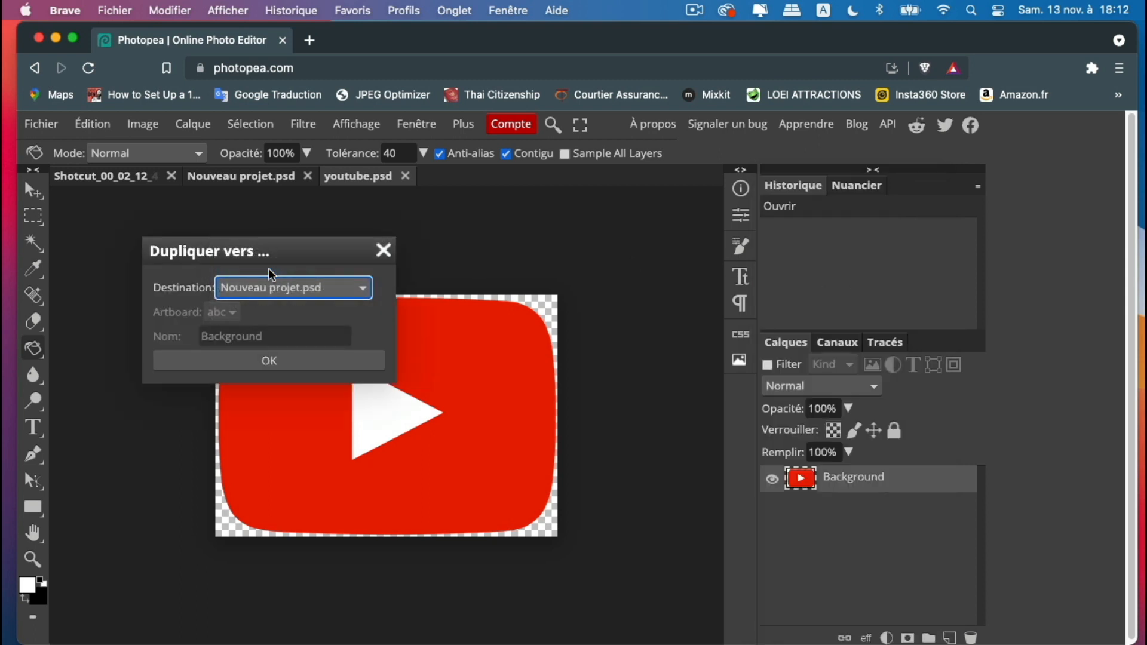
{"action": "left_click", "coordinate": [269, 360]}
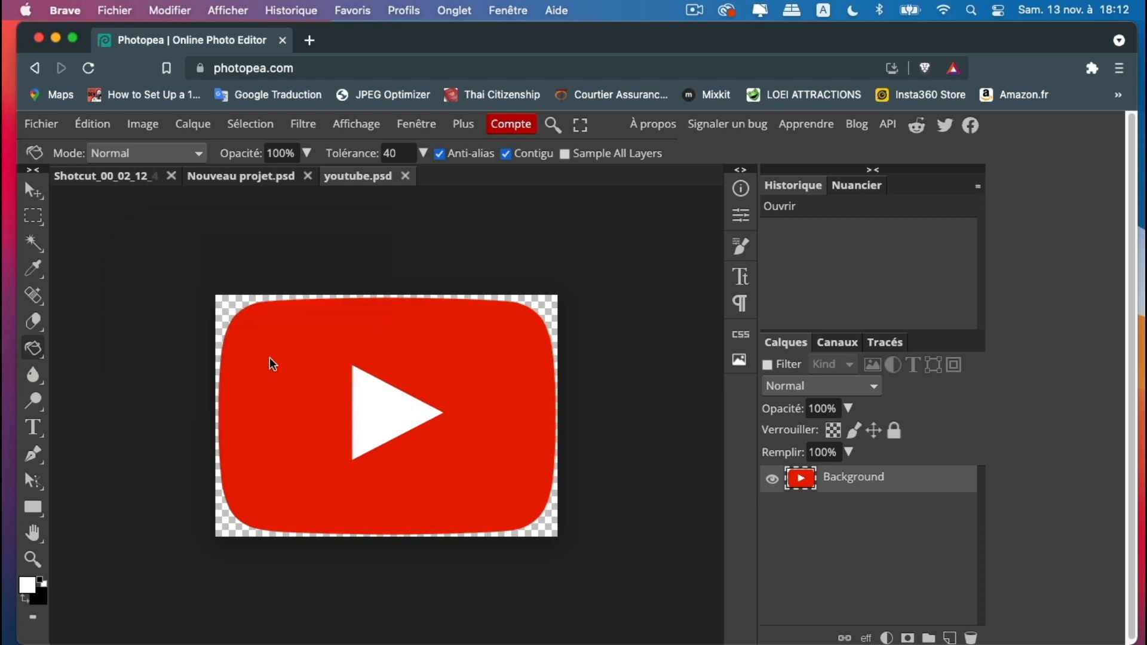
{"action": "left_click", "coordinate": [406, 176]}
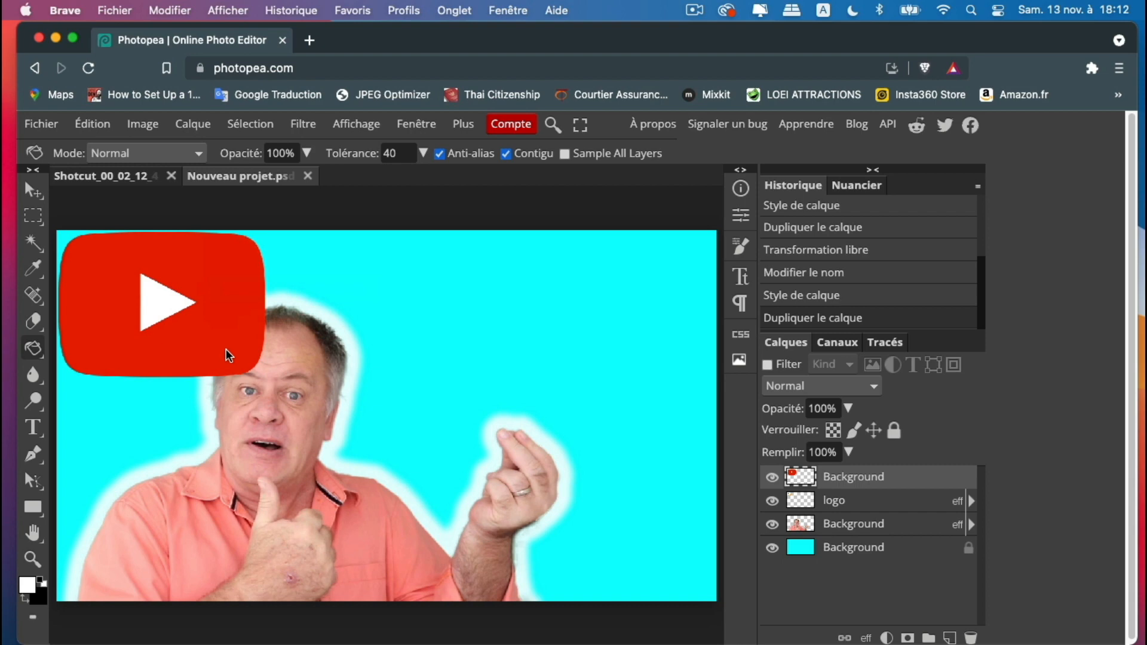
Scale the YouTube icon to about 44%, rotate it about 16° clockwise and place it below the logo, beside the man's head.
{"action": "left_click", "coordinate": [93, 125]}
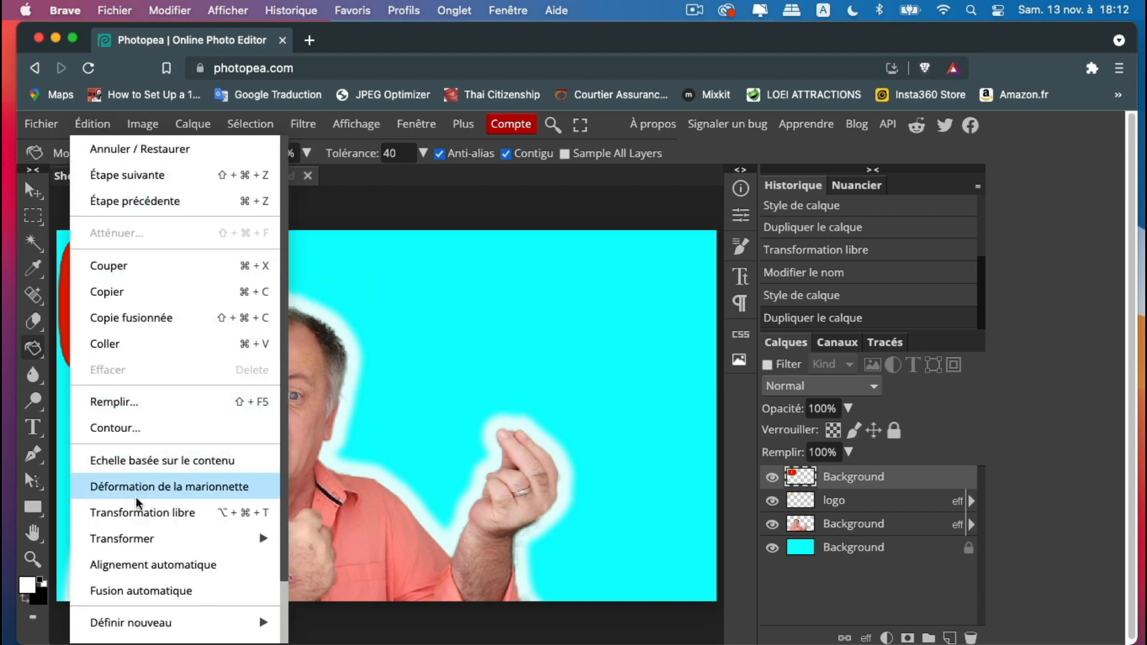
{"action": "left_click", "coordinate": [136, 512]}
{"action": "left_click_drag", "start_coordinate": [102, 312], "coordinate": [123, 396]}
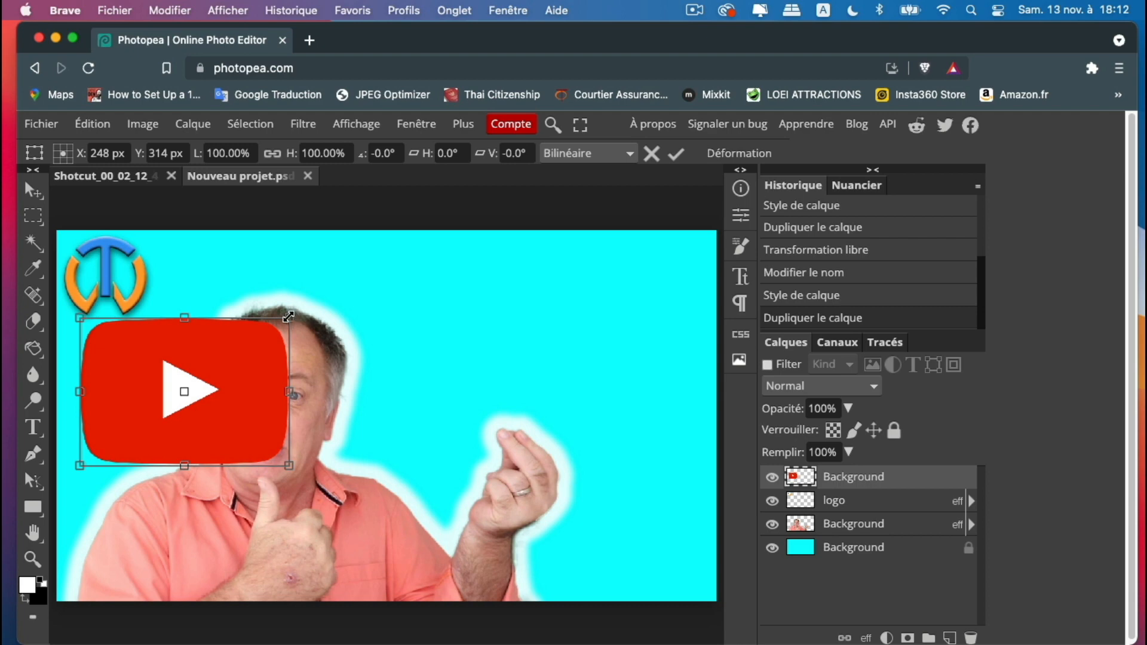
{"action": "left_click_drag", "start_coordinate": [288, 317], "coordinate": [172, 366]}
{"action": "left_click_drag", "start_coordinate": [138, 449], "coordinate": [152, 403]}
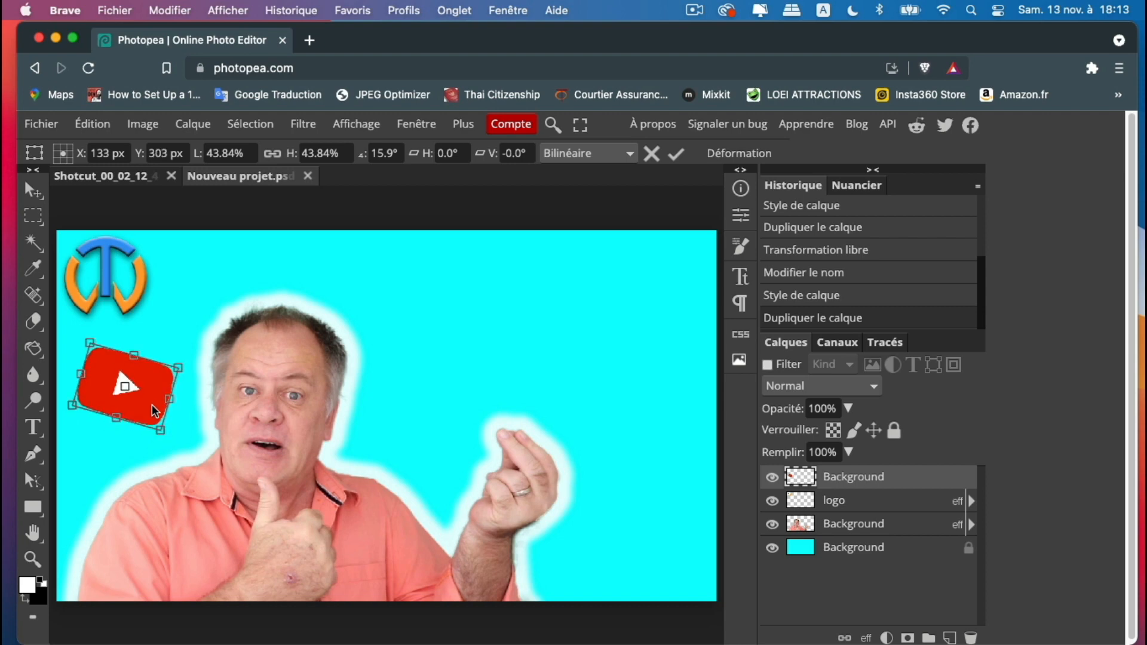
{"action": "key", "text": "Return"}
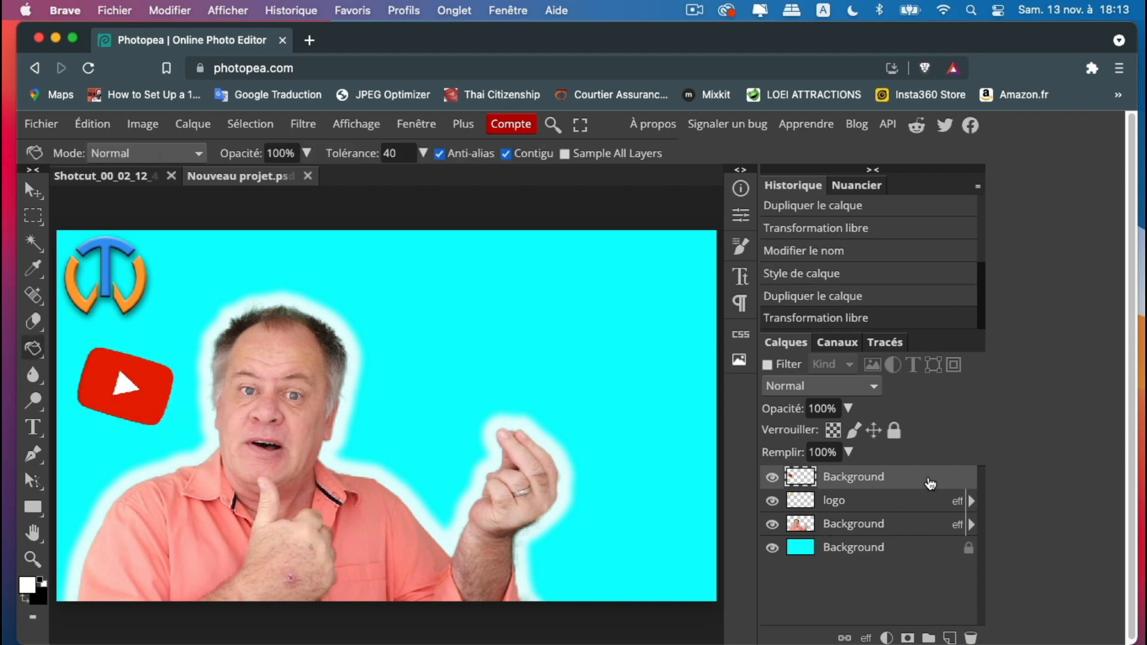
Add a bevel and emboss effect and a drop shadow to the YouTube icon layer and apply the style.
{"action": "double_click", "coordinate": [930, 482]}
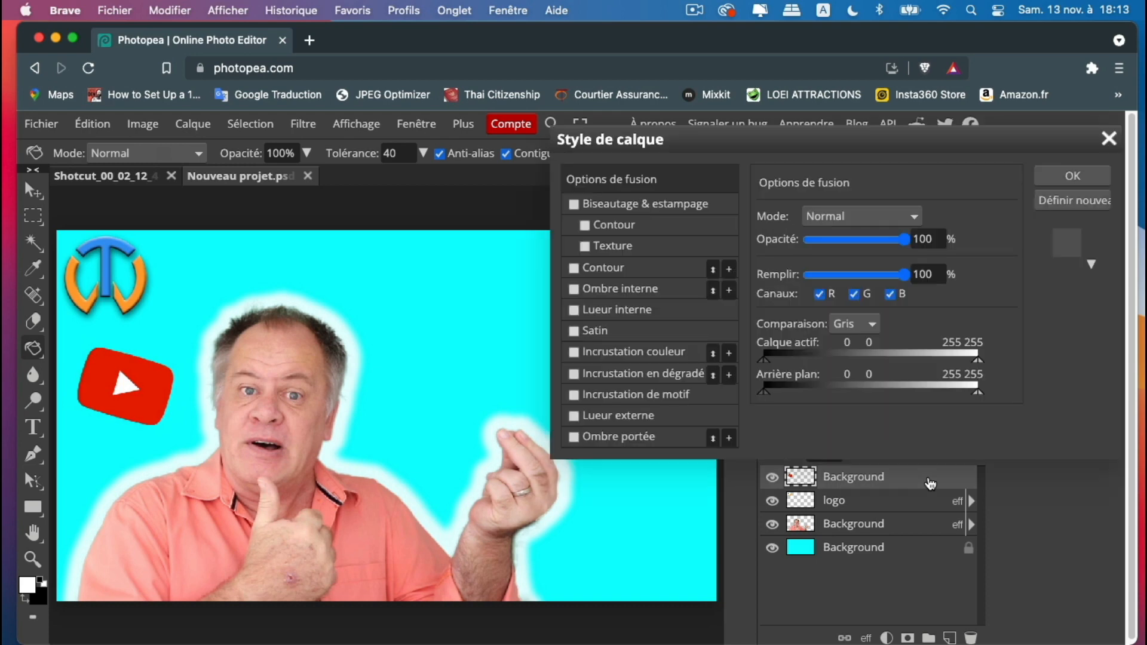
{"action": "left_click", "coordinate": [574, 205]}
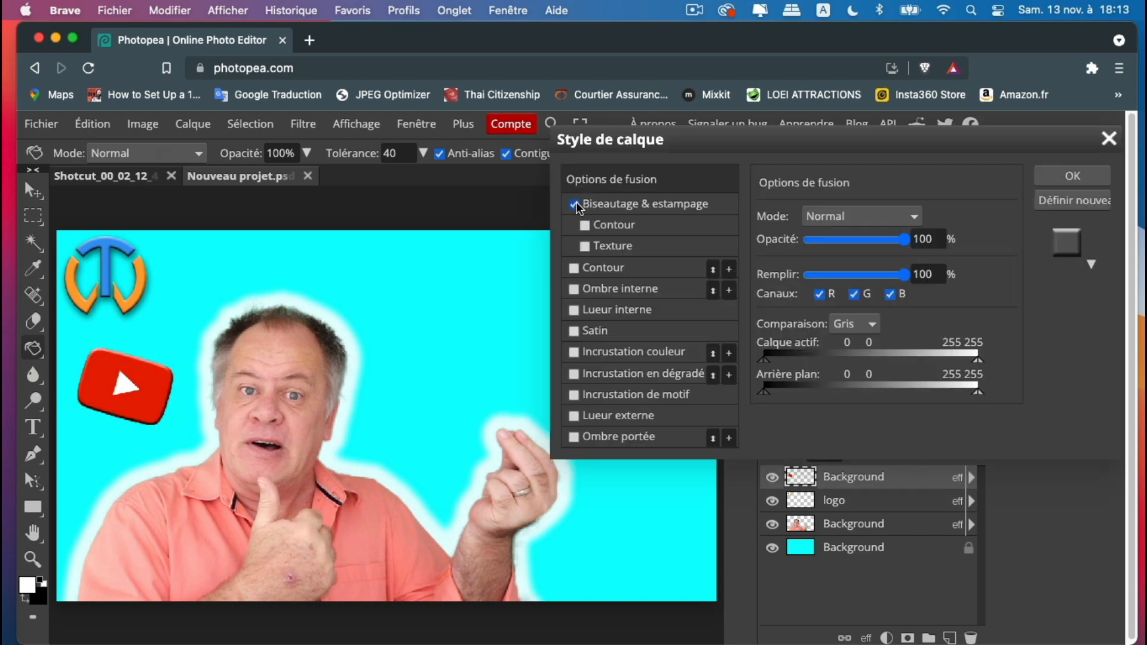
{"action": "left_click", "coordinate": [575, 438]}
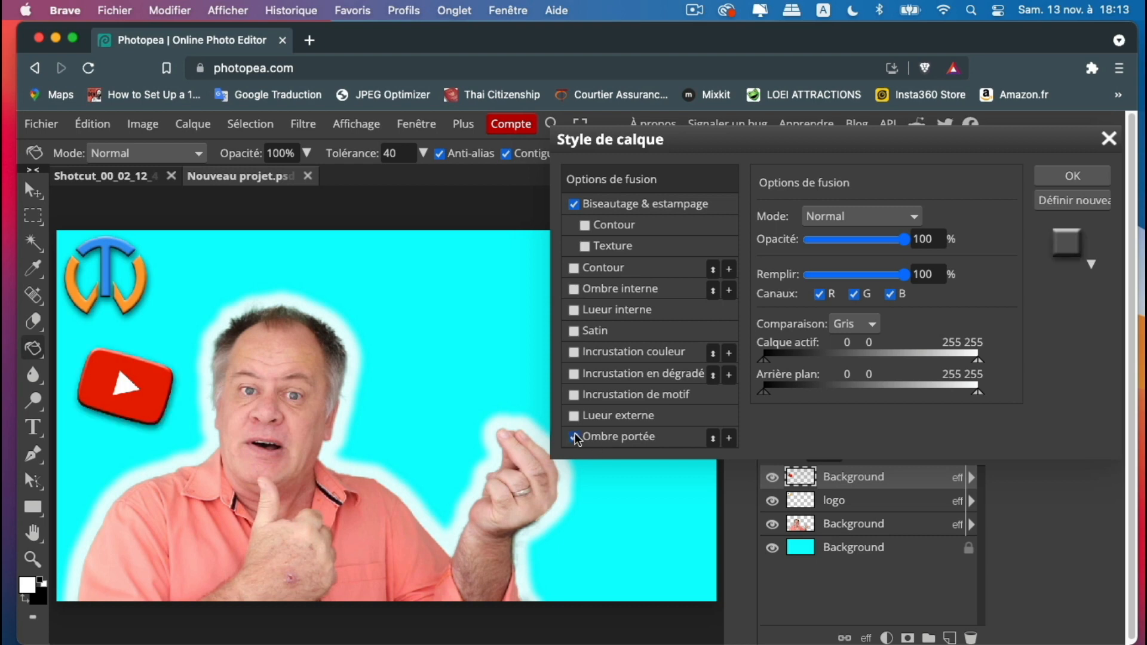
{"action": "left_click", "coordinate": [1062, 177]}
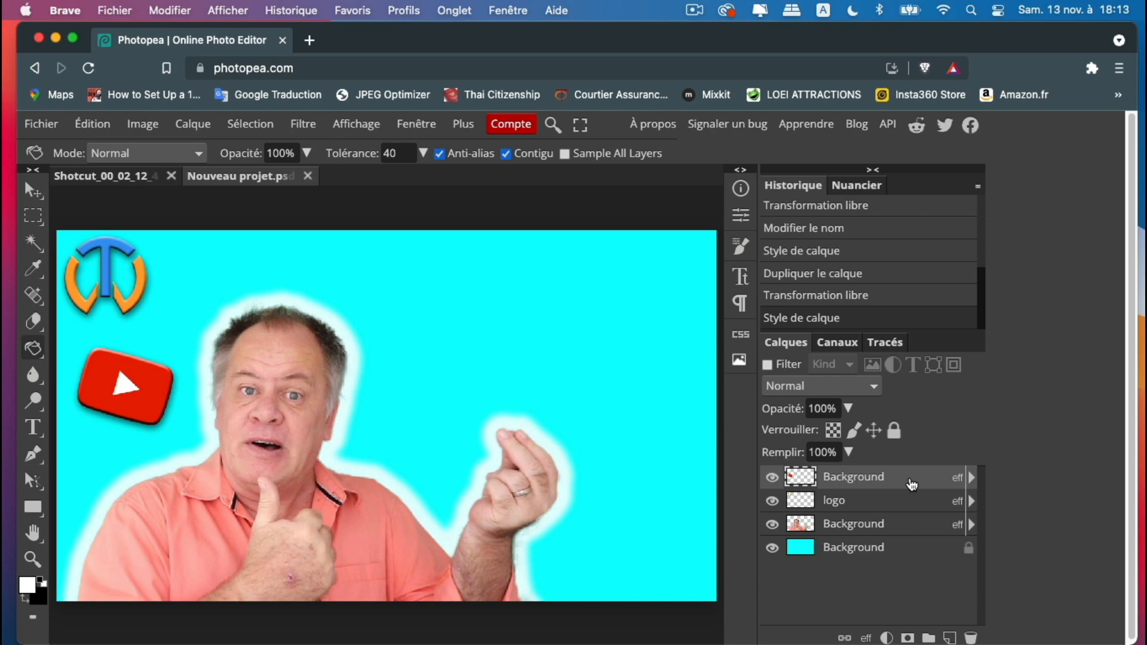
Set the YouTube icon layer's opacity to 90%.
{"action": "left_click", "coordinate": [848, 409]}
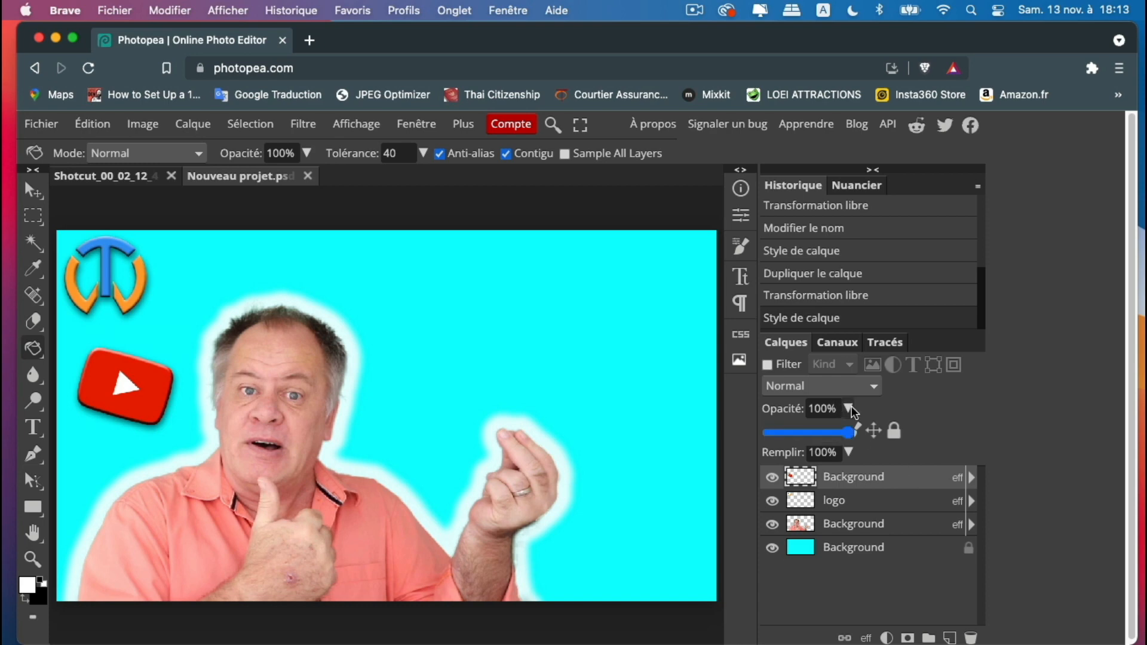
{"action": "left_click_drag", "start_coordinate": [848, 435], "coordinate": [840, 430]}
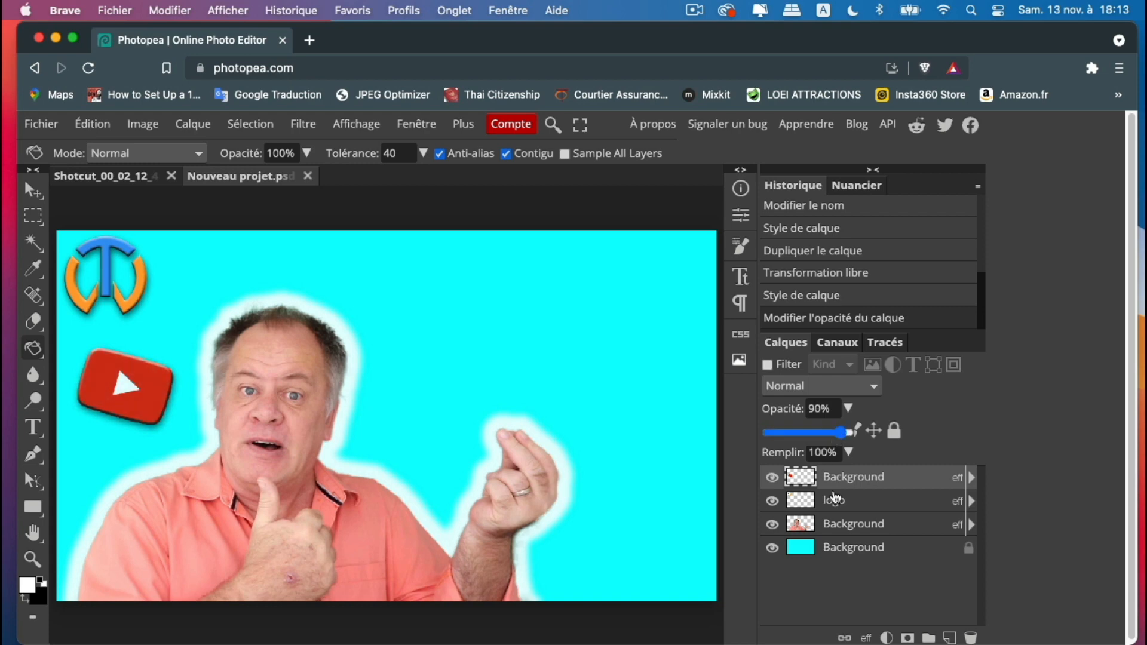
{"action": "left_click", "coordinate": [906, 598]}
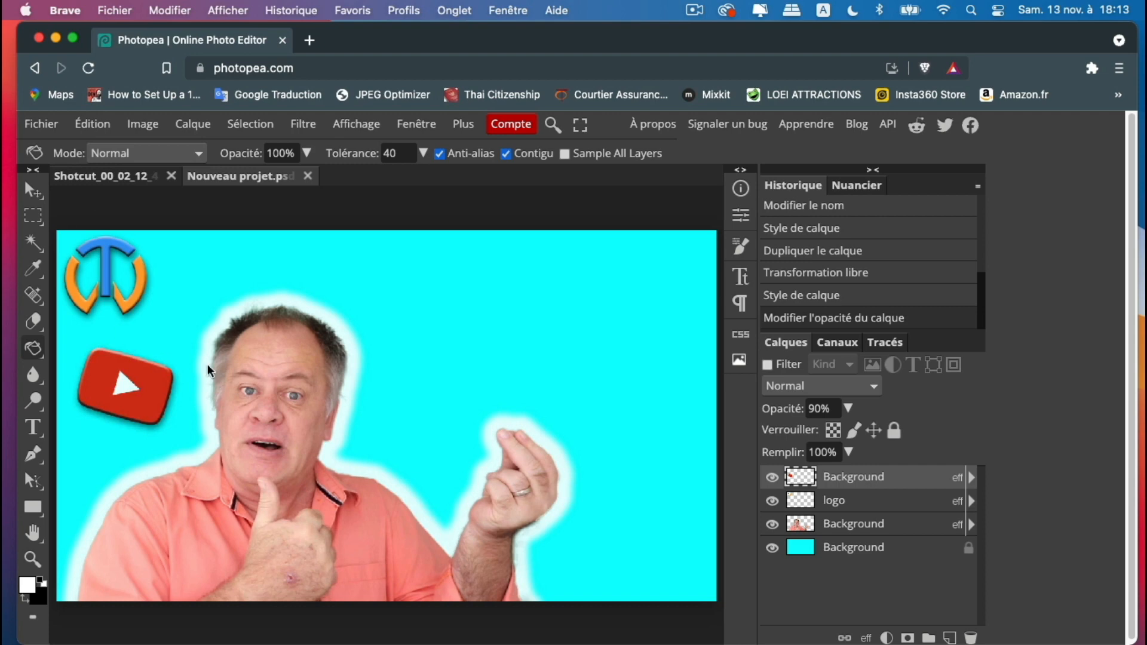
Start a text layer over the man's shirt, browse the font categories and choose Alfa Slab One as the font.
{"action": "left_click", "coordinate": [31, 428]}
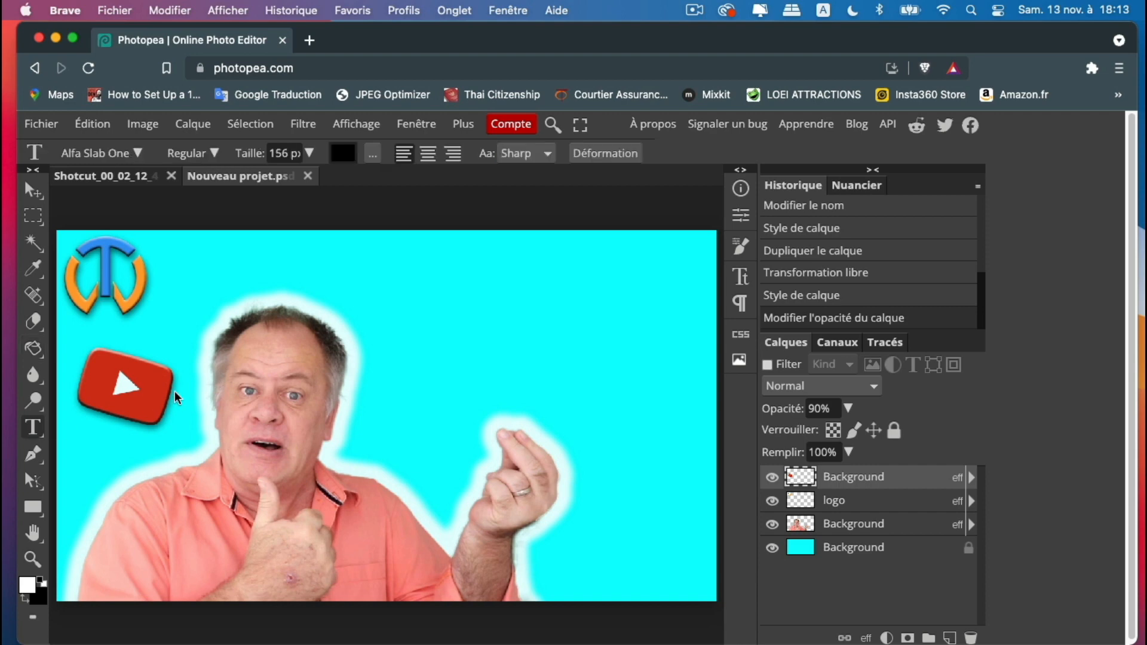
{"action": "left_click", "coordinate": [136, 554]}
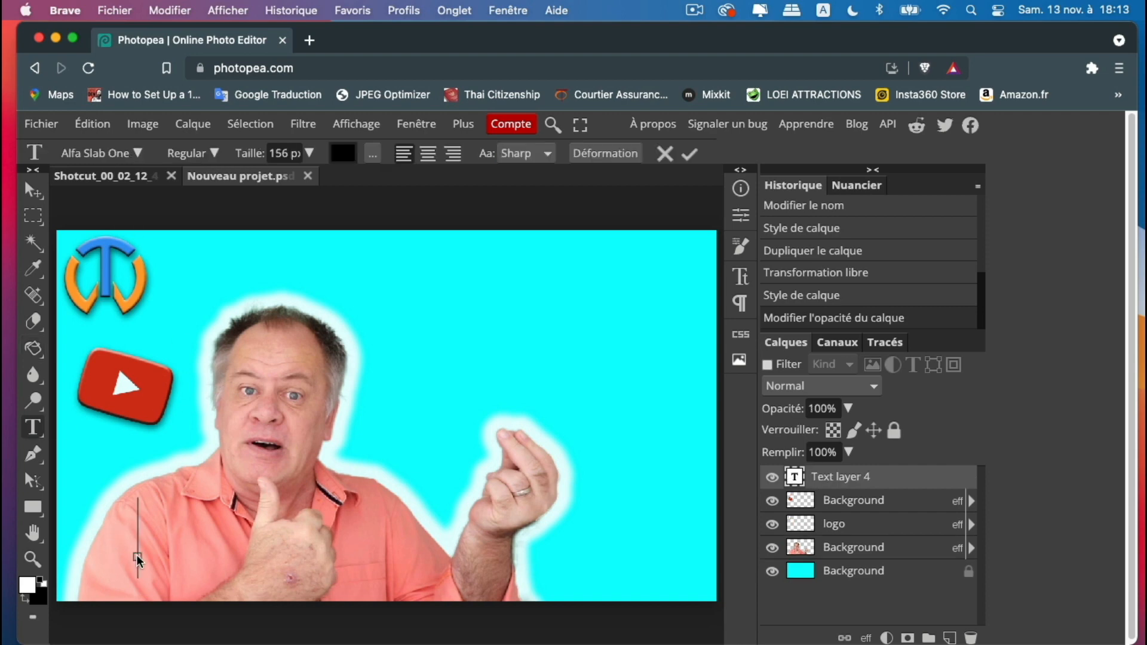
{"action": "left_click", "coordinate": [128, 153]}
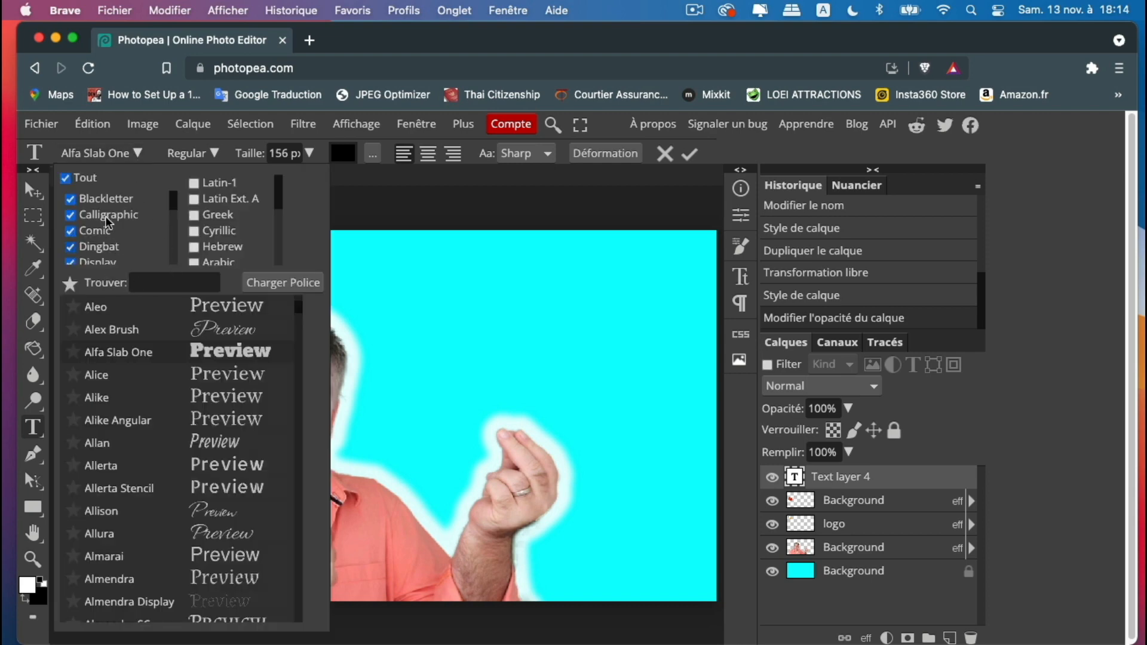
{"action": "scroll", "coordinate": [102, 218], "scroll_direction": "down", "scroll_amount": 1}
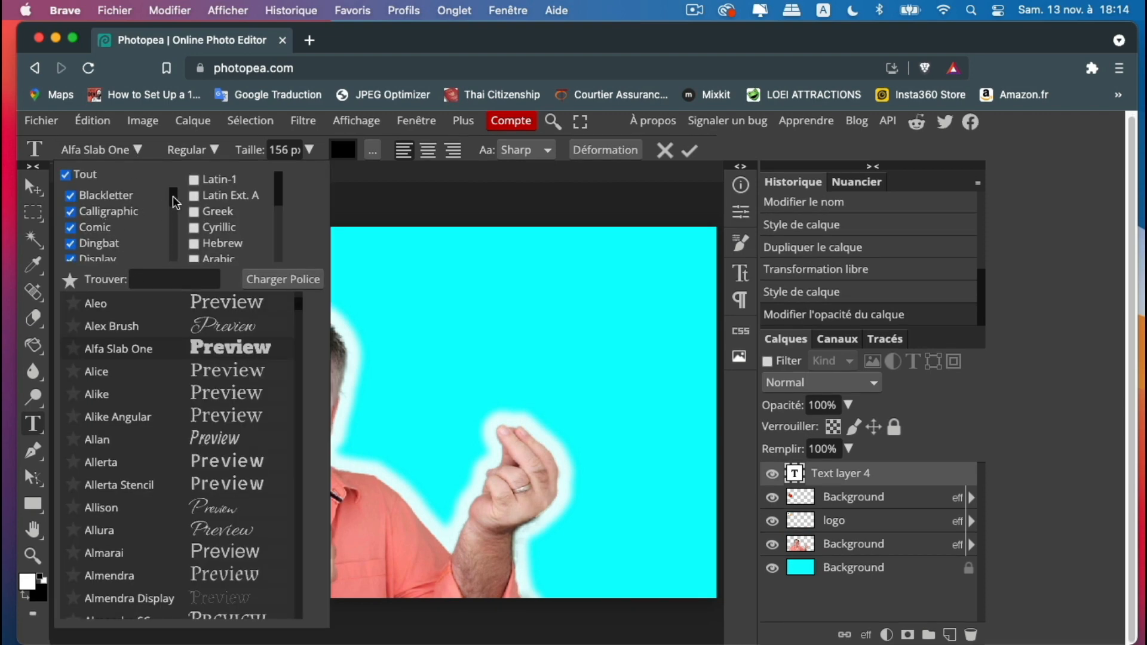
{"action": "scroll", "coordinate": [177, 218], "scroll_direction": "down", "scroll_amount": 2}
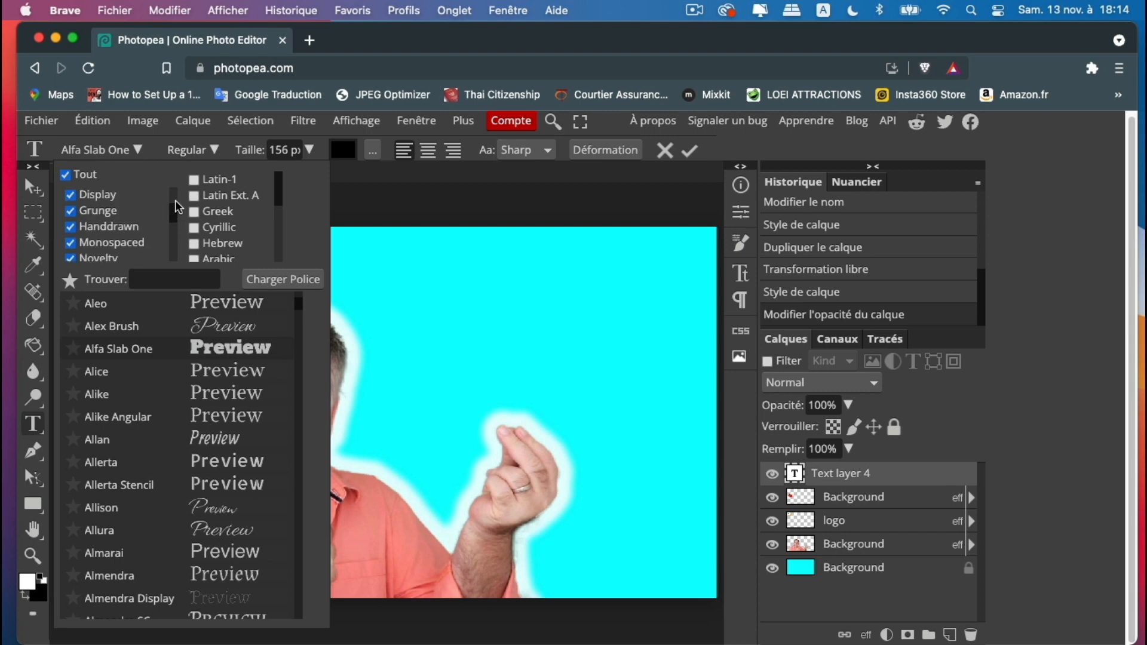
{"action": "scroll", "coordinate": [171, 239], "scroll_direction": "down", "scroll_amount": 5}
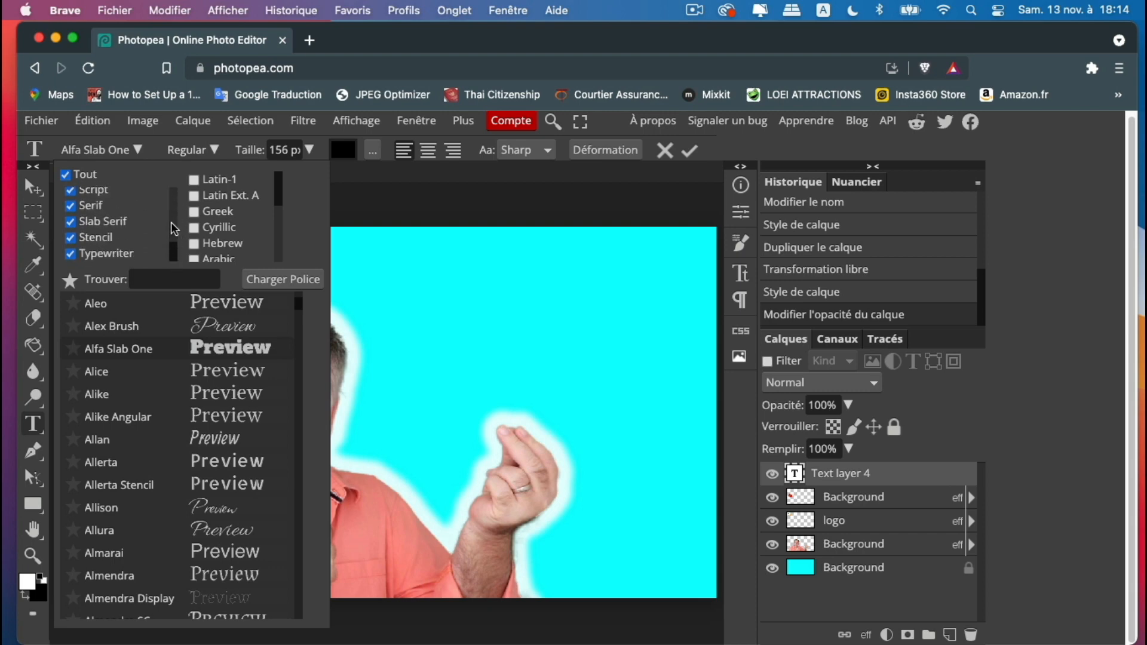
{"action": "left_click", "coordinate": [71, 238]}
{"action": "left_click", "coordinate": [209, 353]}
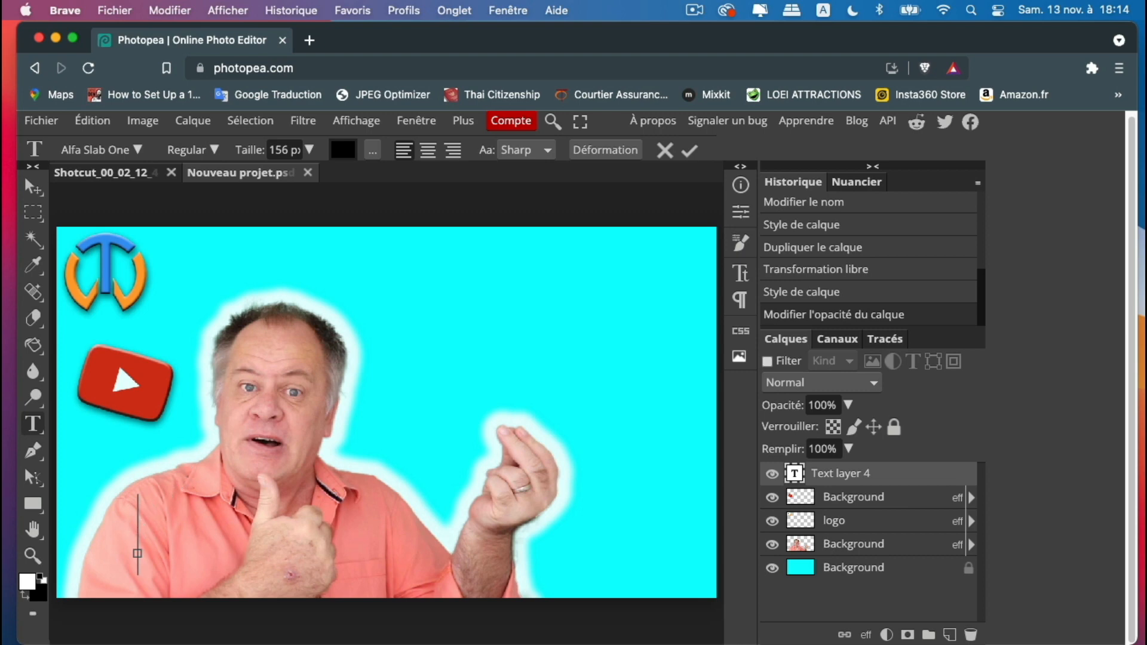
Write "Là je suis visible" as the title text.
{"action": "type", "text": "Lç"}
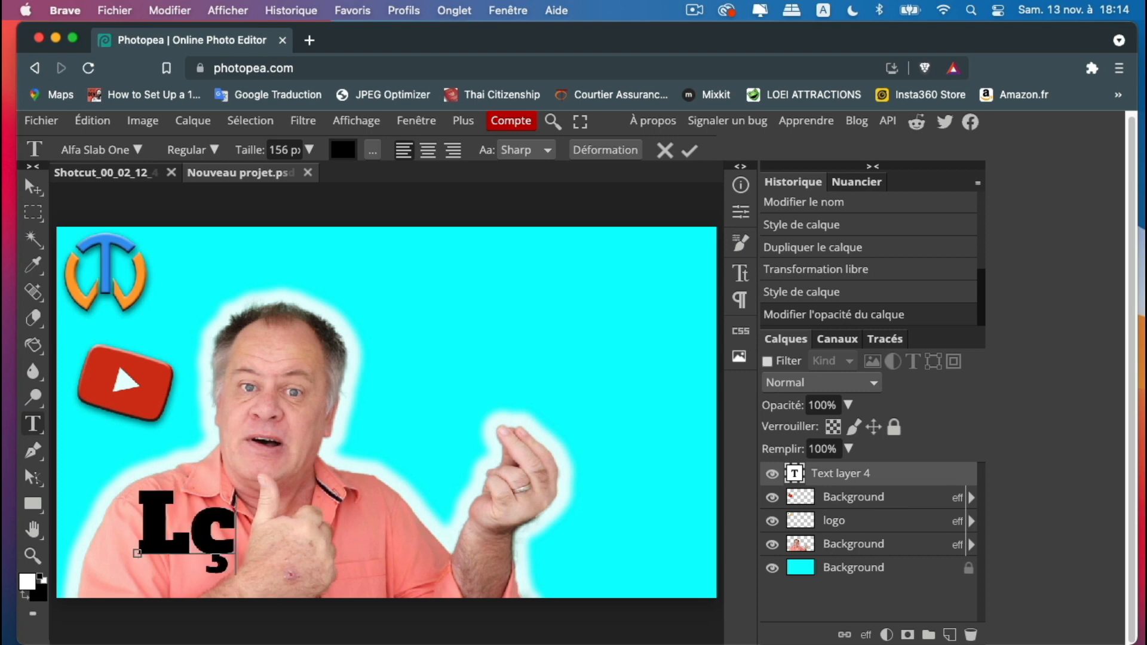
{"action": "key", "text": "BackSpace"}
{"action": "type", "text": "à"}
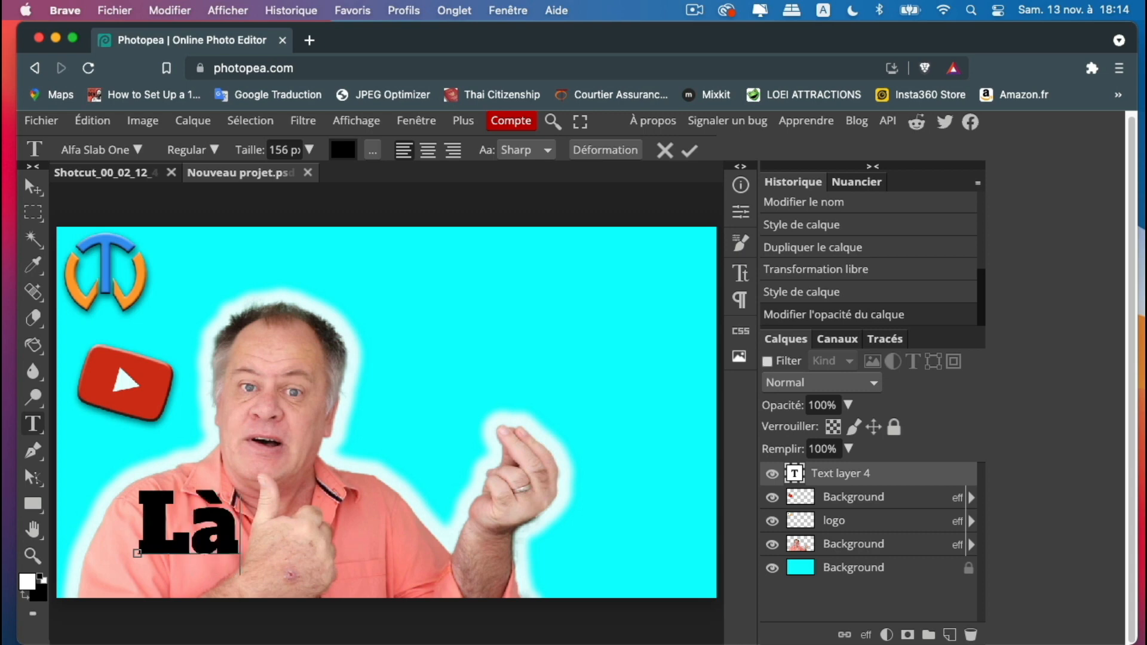
{"action": "type", "text": " je suis "}
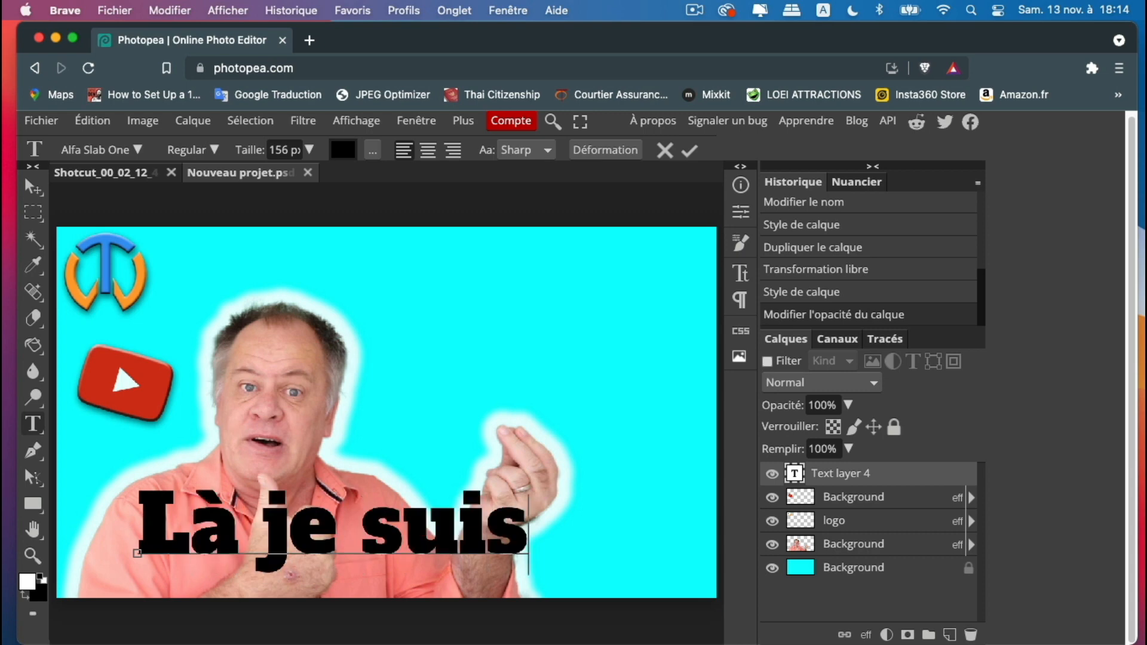
{"action": "type", "text": "visib"}
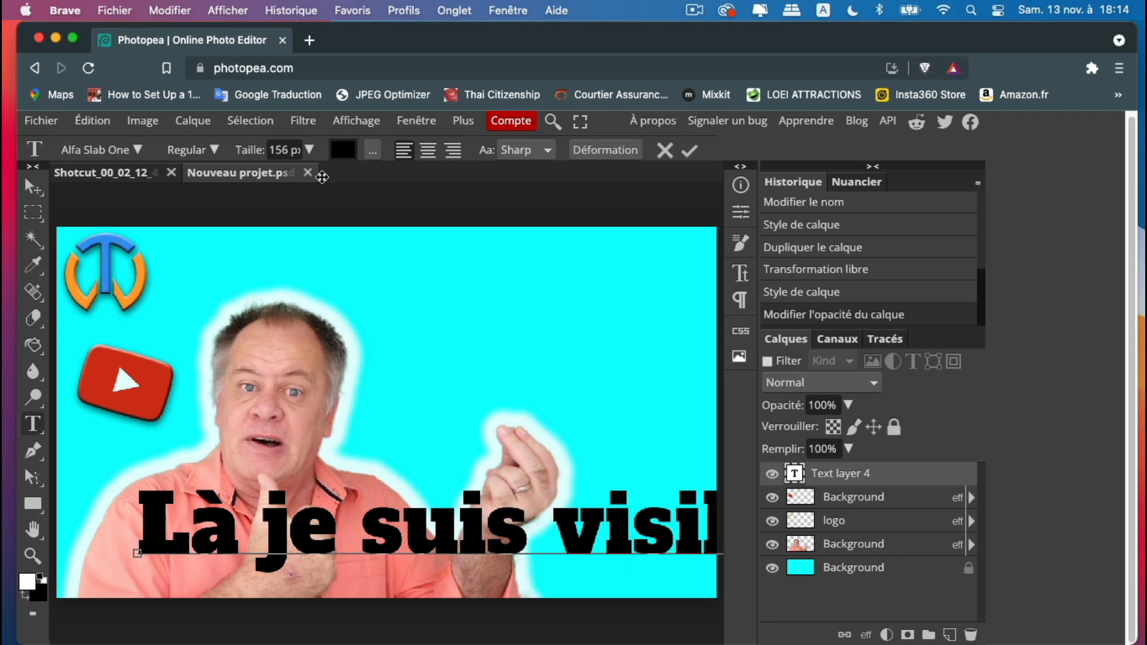
Set the whole title's font size to 130 px and move it left so it fits across the thumbnail's lower part.
{"action": "left_click", "coordinate": [311, 154]}
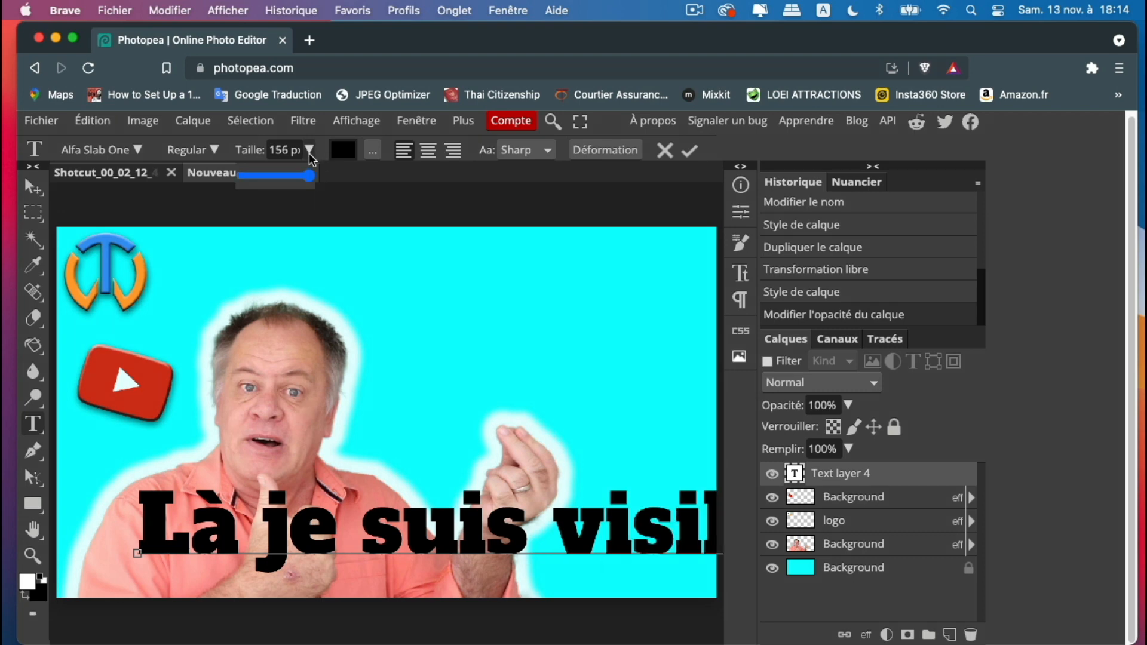
{"action": "left_click_drag", "start_coordinate": [310, 178], "coordinate": [306, 179]}
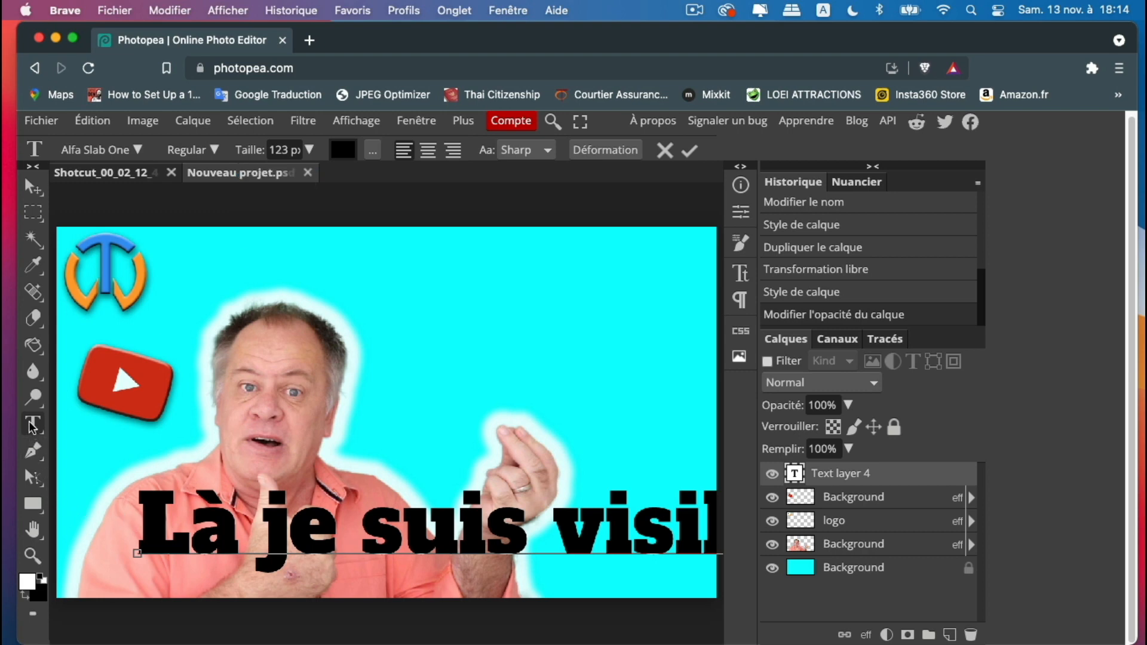
{"action": "left_click_drag", "start_coordinate": [142, 526], "coordinate": [898, 546]}
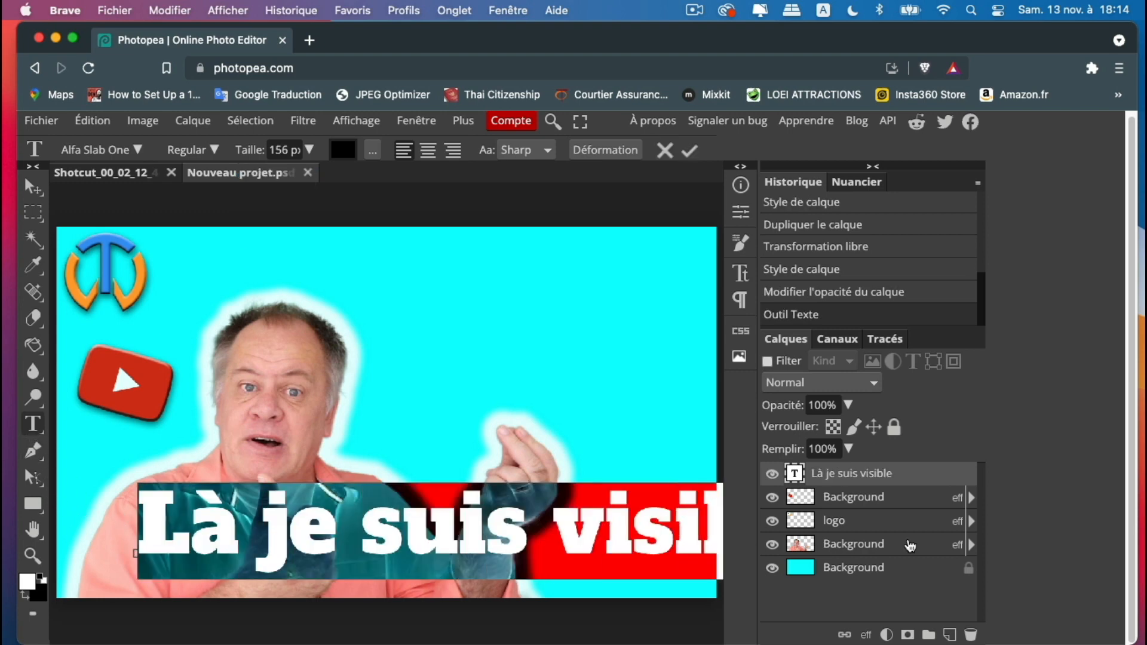
{"action": "left_click", "coordinate": [309, 151]}
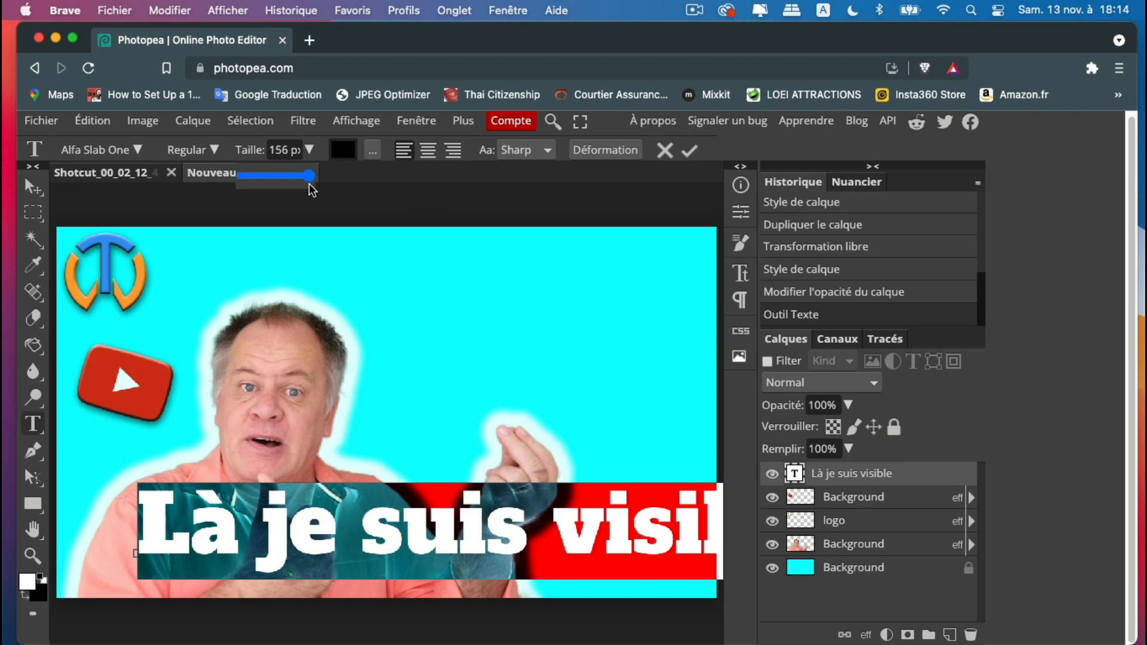
{"action": "left_click_drag", "start_coordinate": [309, 184], "coordinate": [308, 179]}
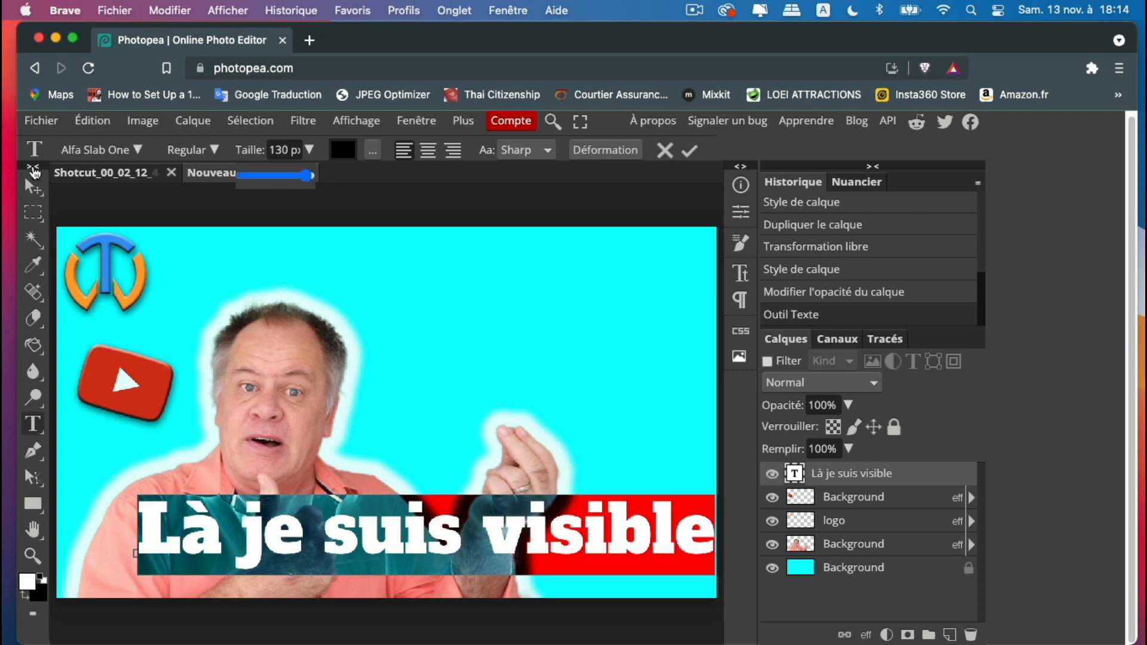
{"action": "left_click", "coordinate": [33, 187]}
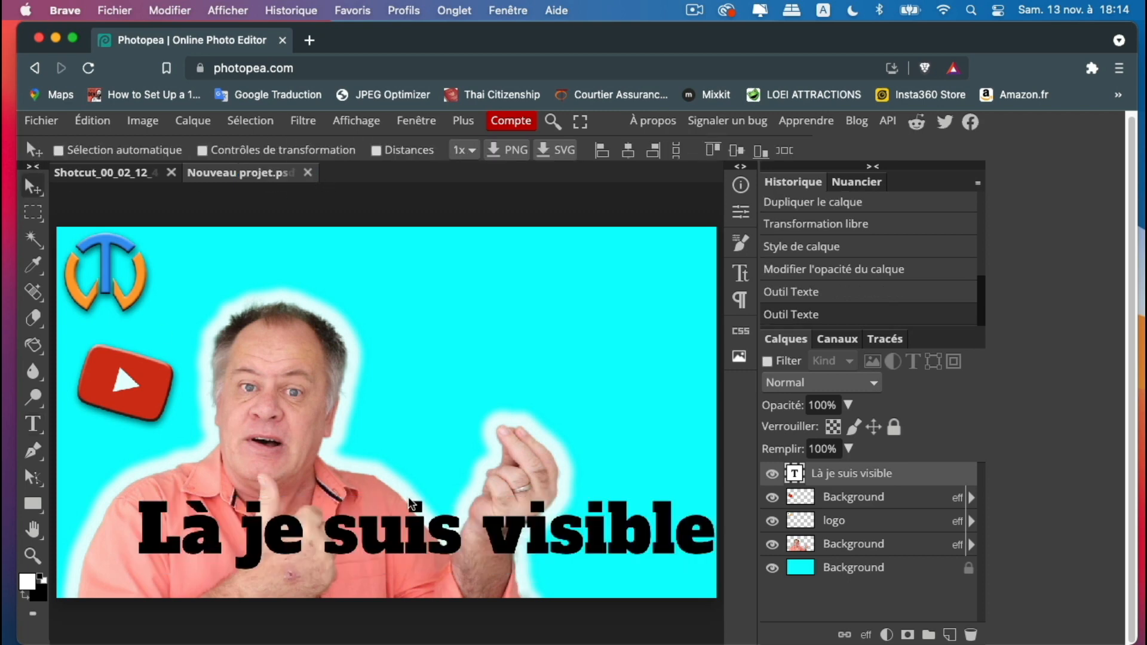
{"action": "left_click_drag", "start_coordinate": [421, 533], "coordinate": [373, 539]}
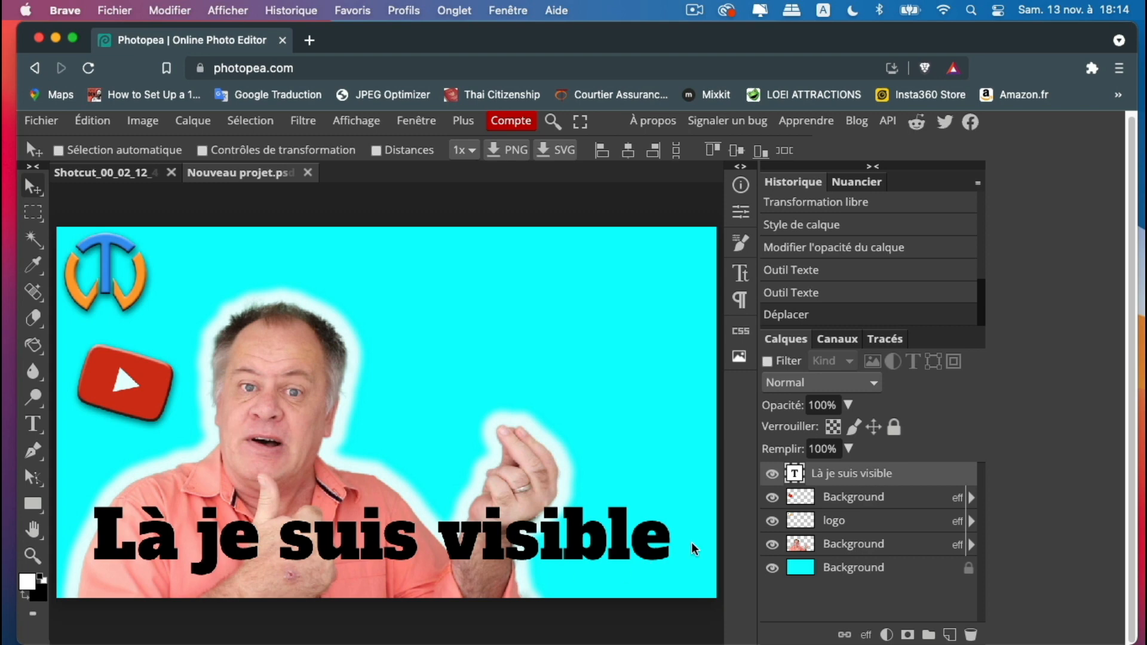
Add a bevel and emboss effect with its Contour option to the title text layer.
{"action": "double_click", "coordinate": [940, 477]}
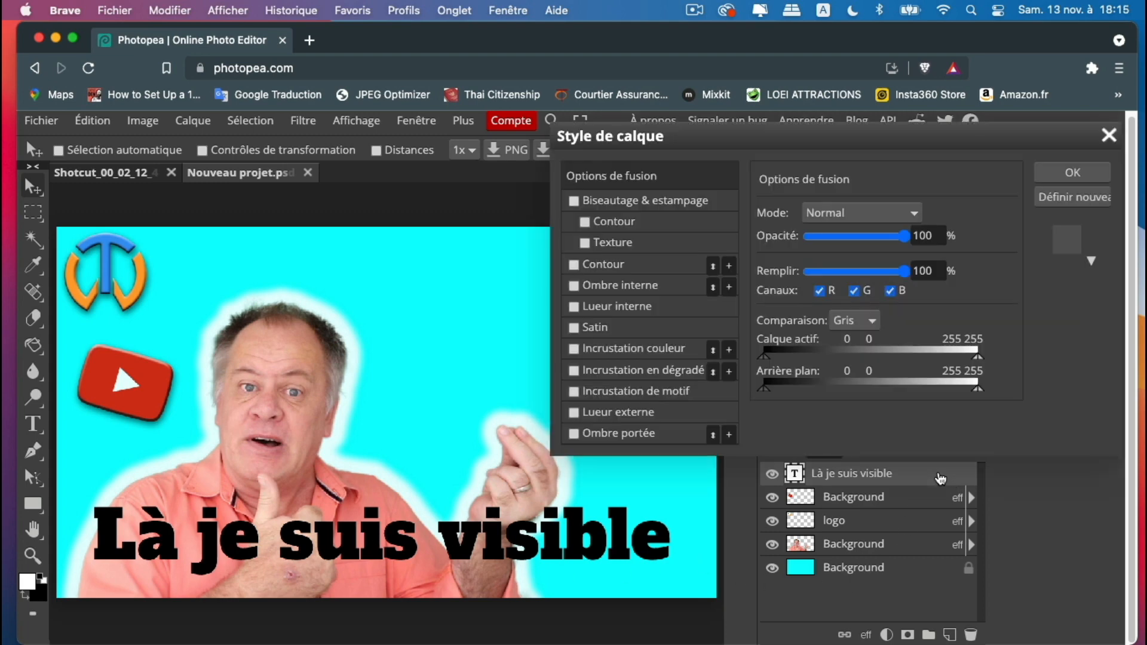
{"action": "left_click", "coordinate": [574, 202]}
{"action": "left_click", "coordinate": [585, 221]}
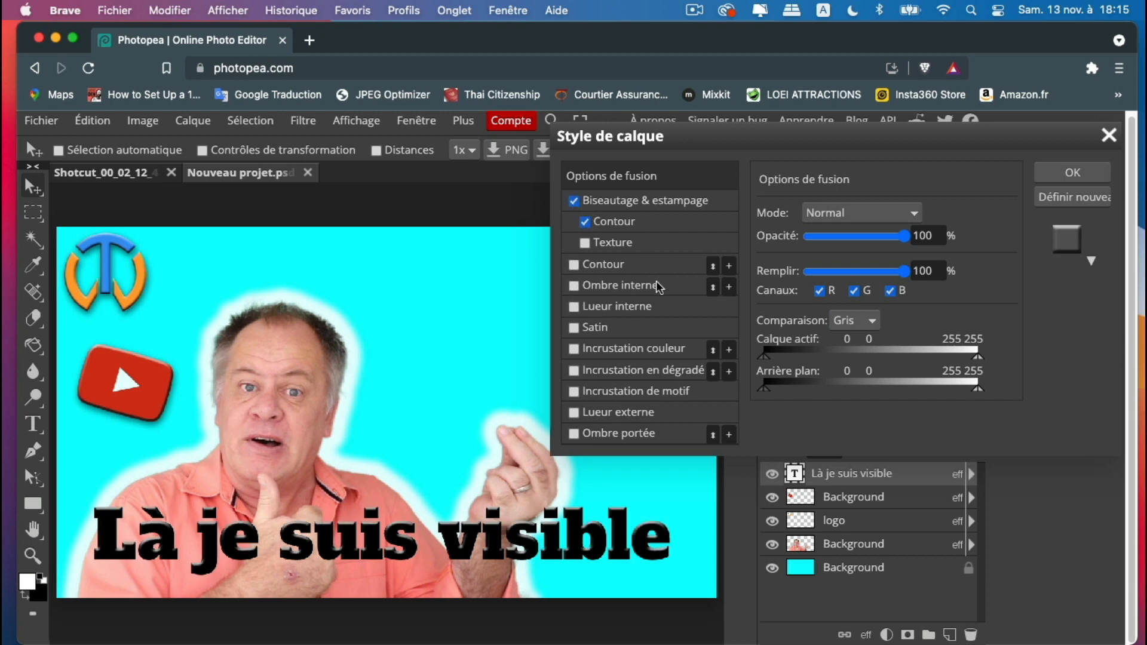
Add an outer glow to the title text layer and set its colour to white (ffffff).
{"action": "left_click", "coordinate": [574, 413]}
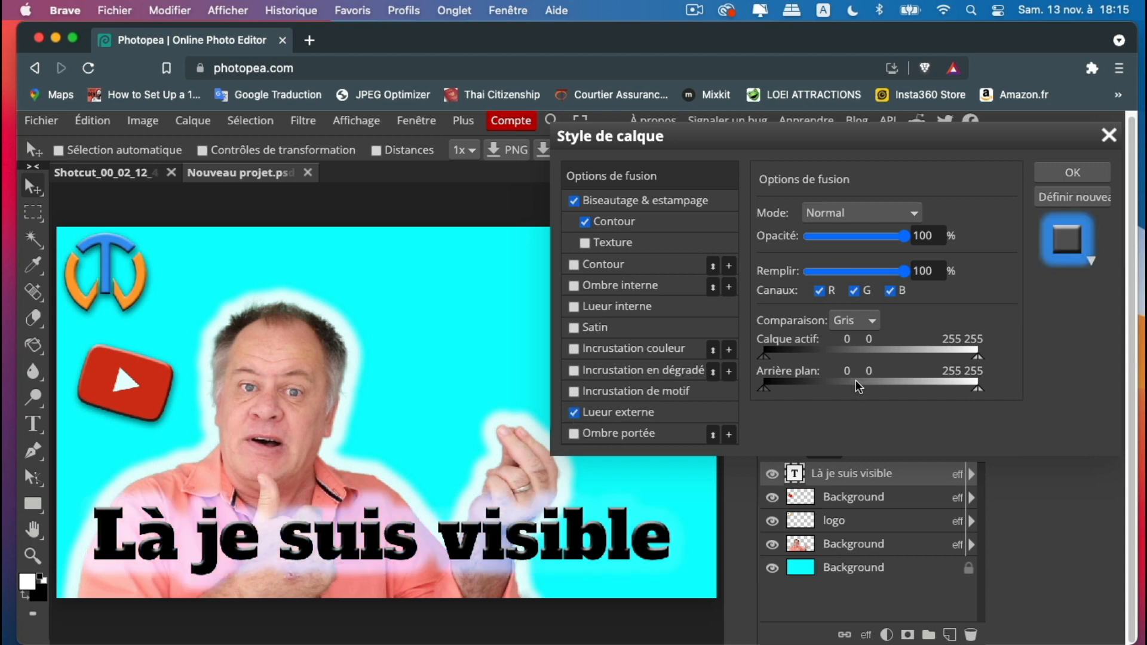
{"action": "left_click", "coordinate": [701, 412]}
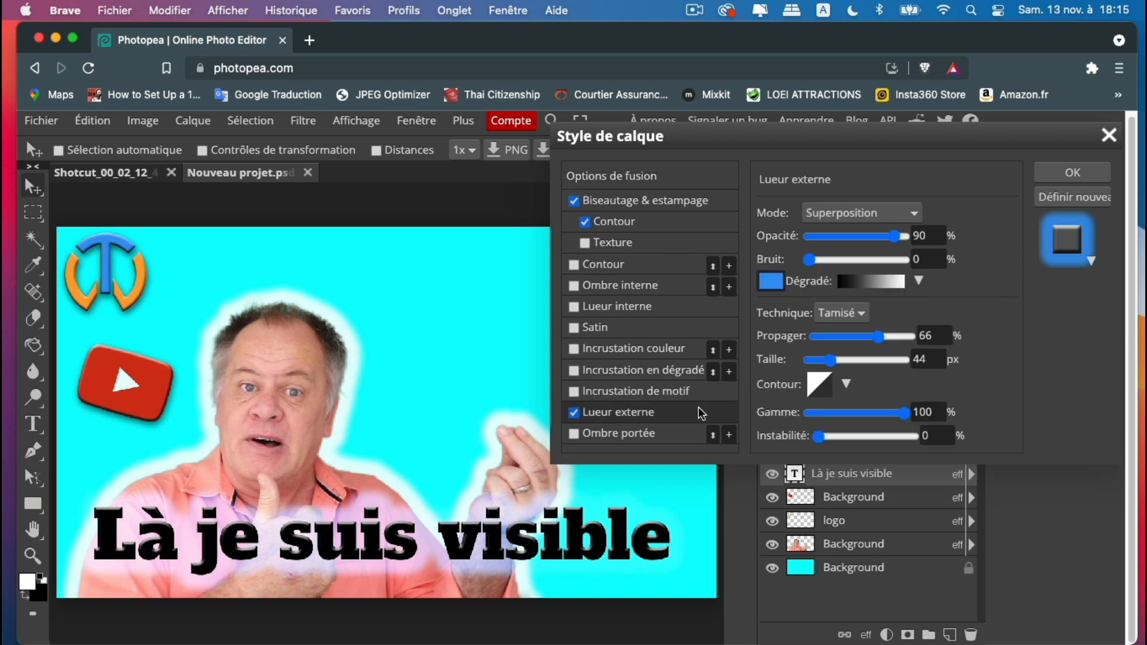
{"action": "left_click", "coordinate": [775, 286]}
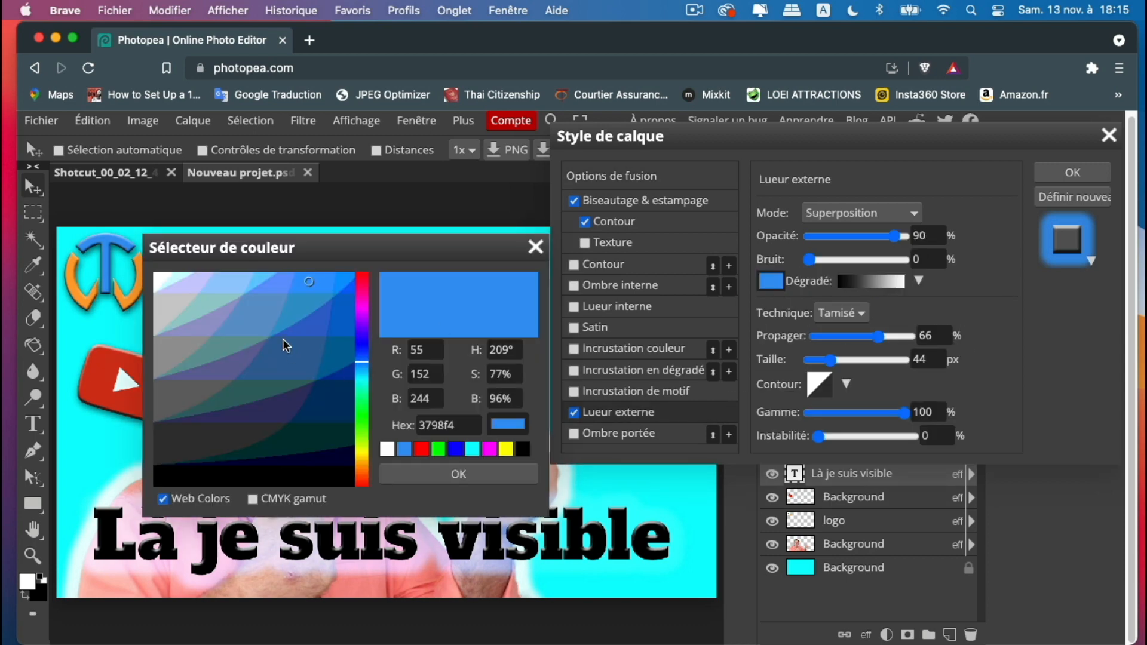
{"action": "left_click", "coordinate": [159, 279]}
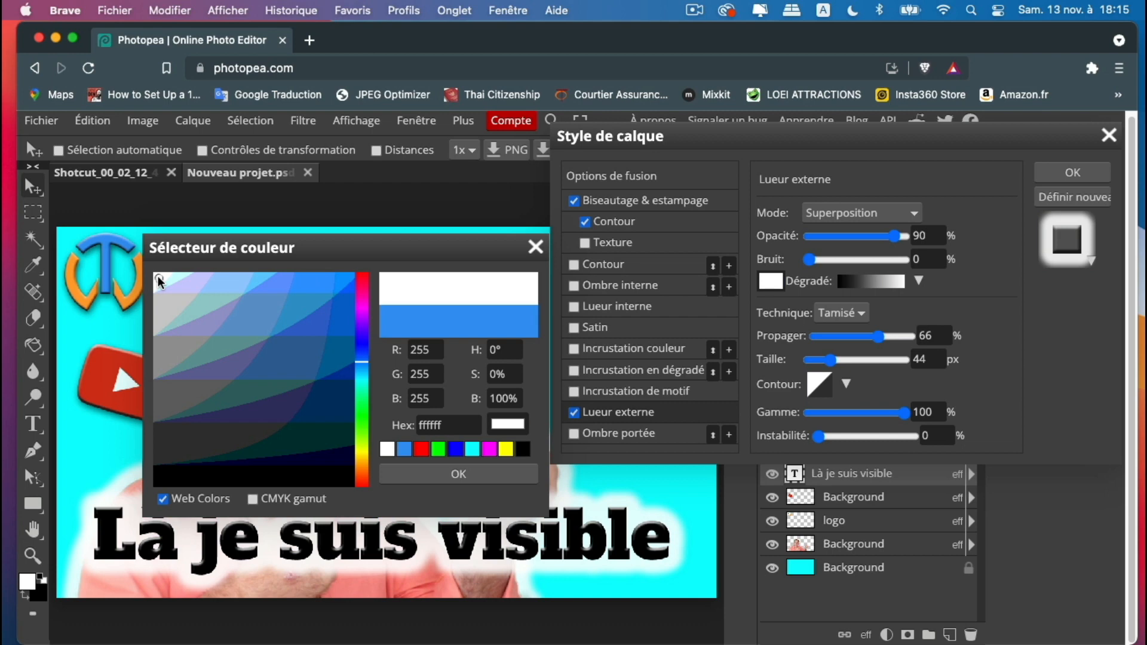
{"action": "left_click", "coordinate": [459, 476]}
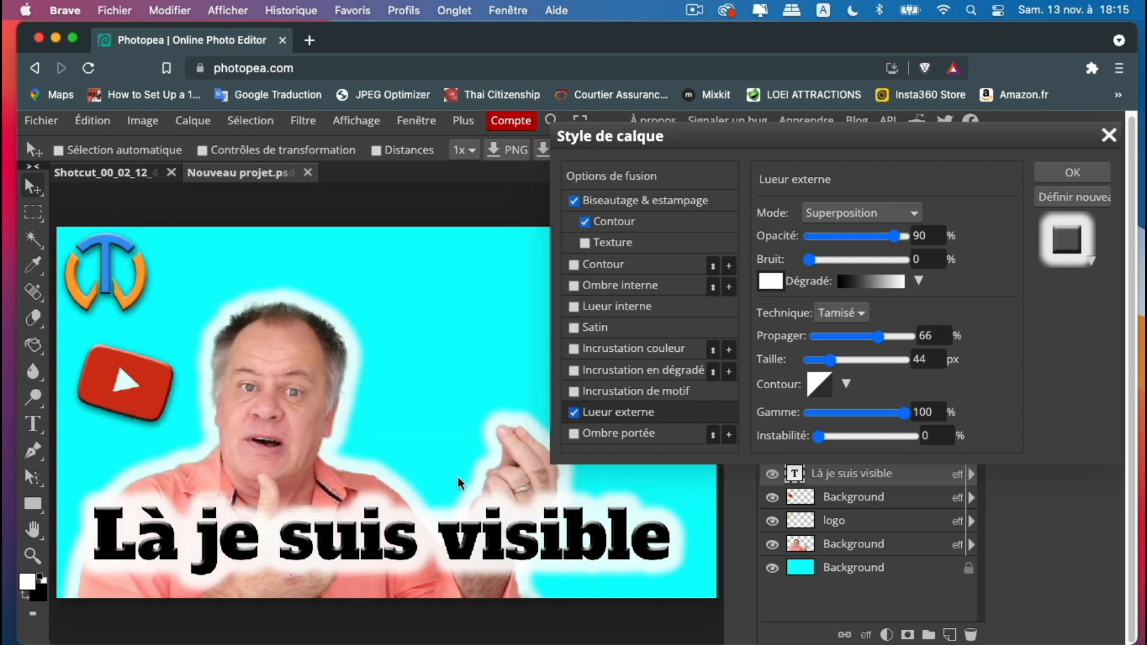
{"action": "left_click", "coordinate": [1073, 173]}
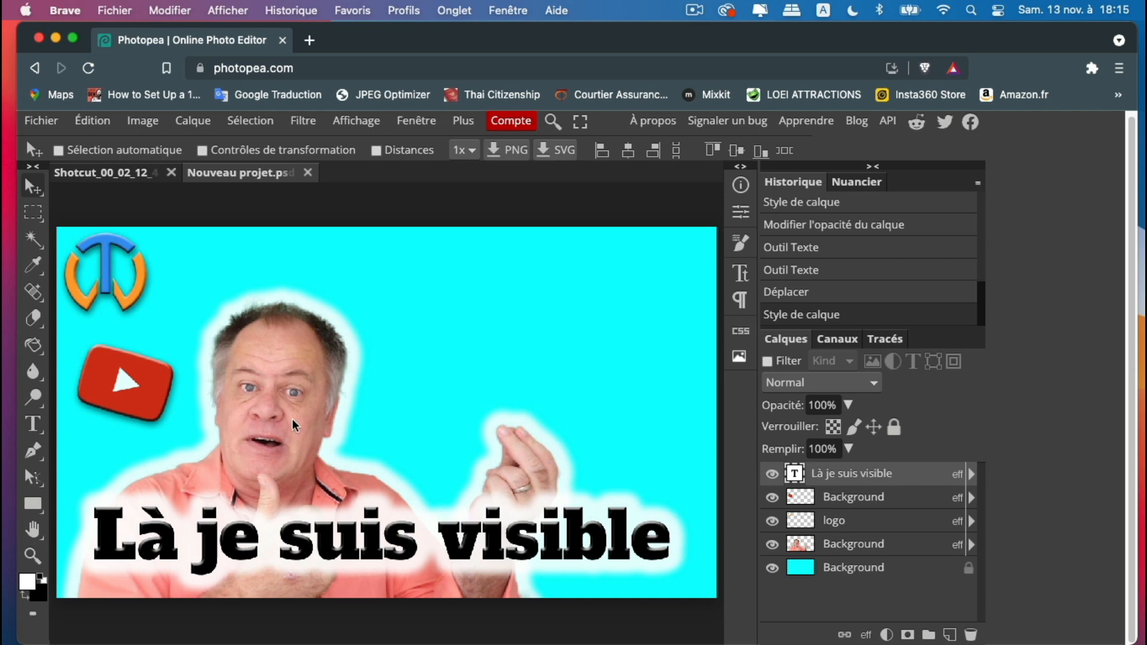
Apply a Levels adjustment to the cut-out man's layer with midtones at 0.76 and the white input level at 244.
{"action": "left_click", "coordinate": [931, 547]}
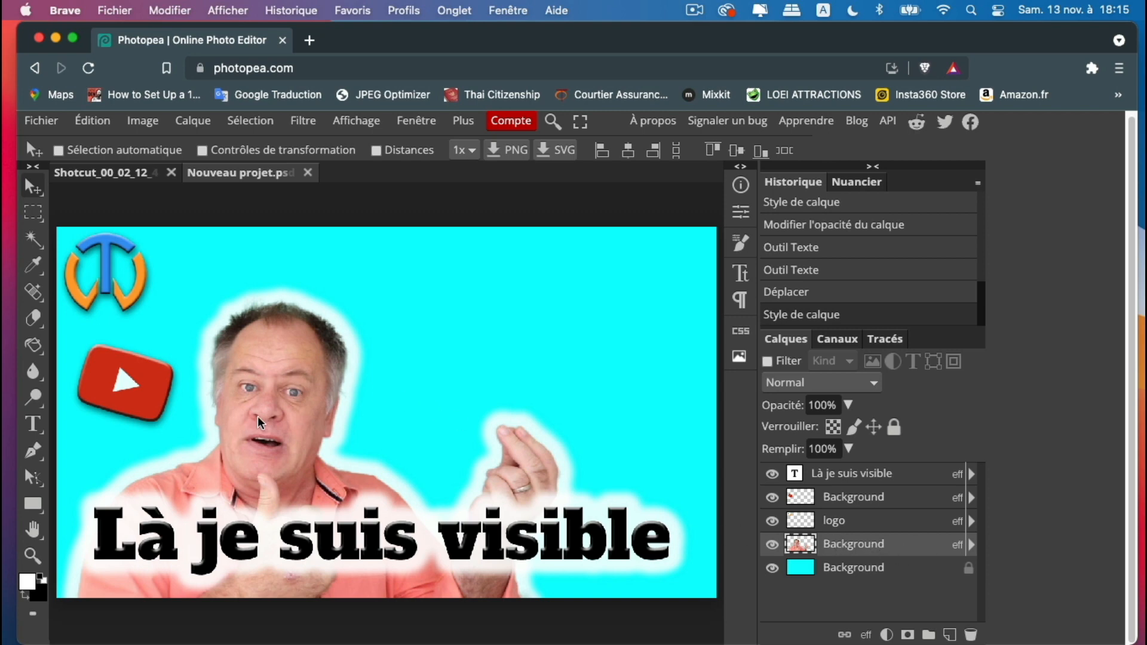
{"action": "left_click", "coordinate": [147, 121]}
{"action": "mouse_move", "coordinate": [183, 182]}
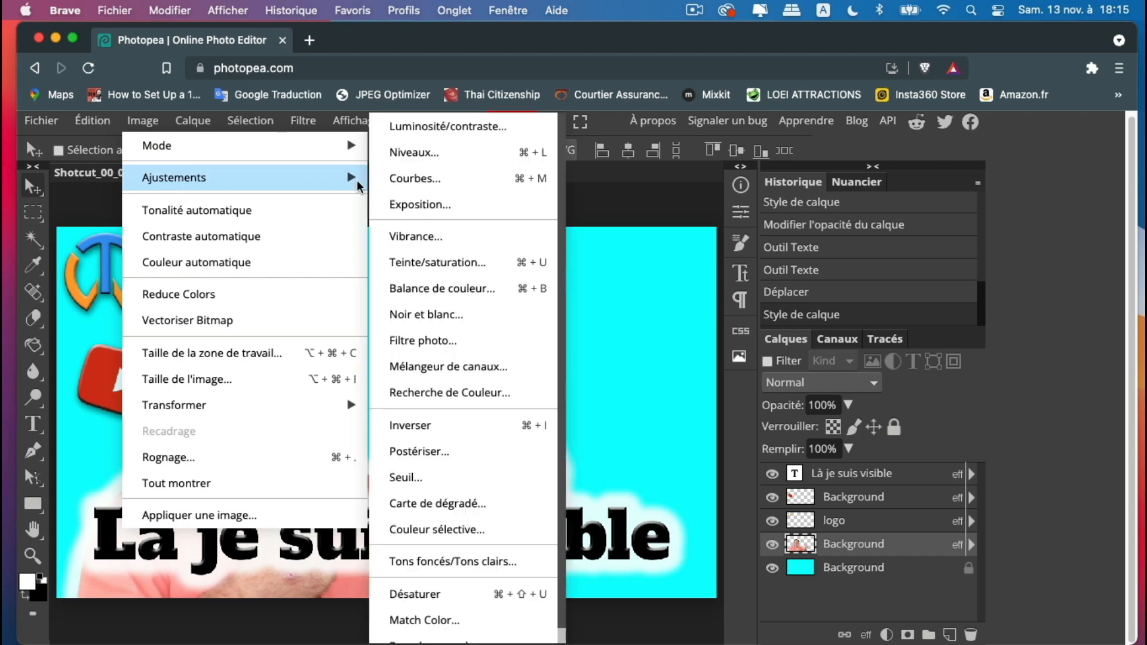
{"action": "left_click", "coordinate": [425, 156]}
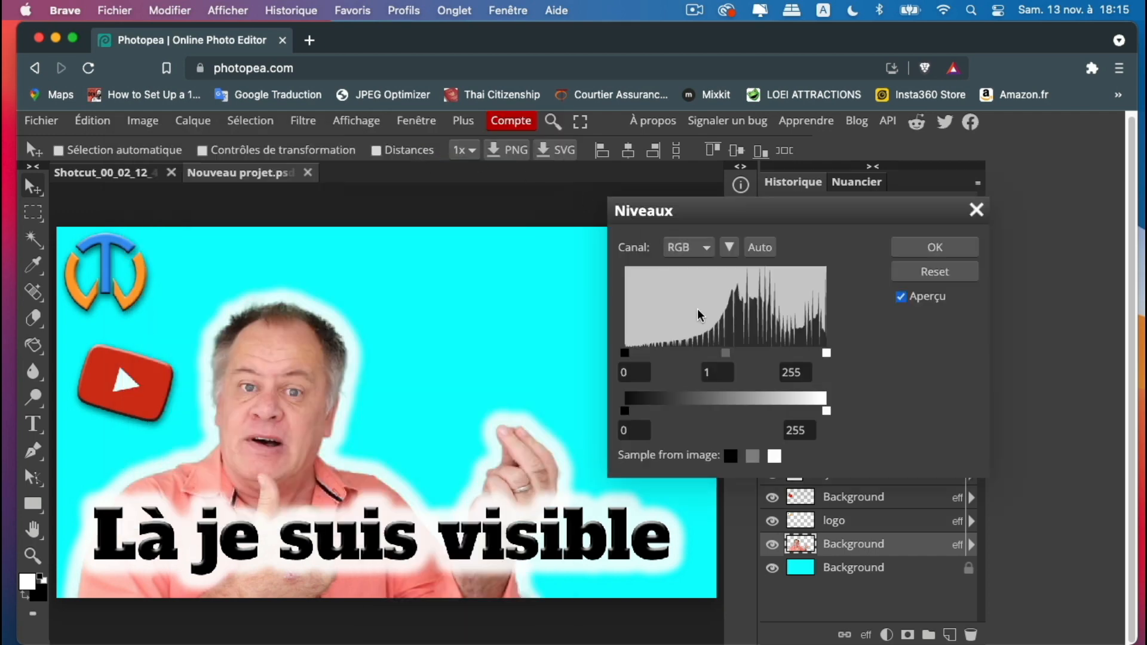
{"action": "left_click_drag", "start_coordinate": [726, 354], "coordinate": [736, 352]}
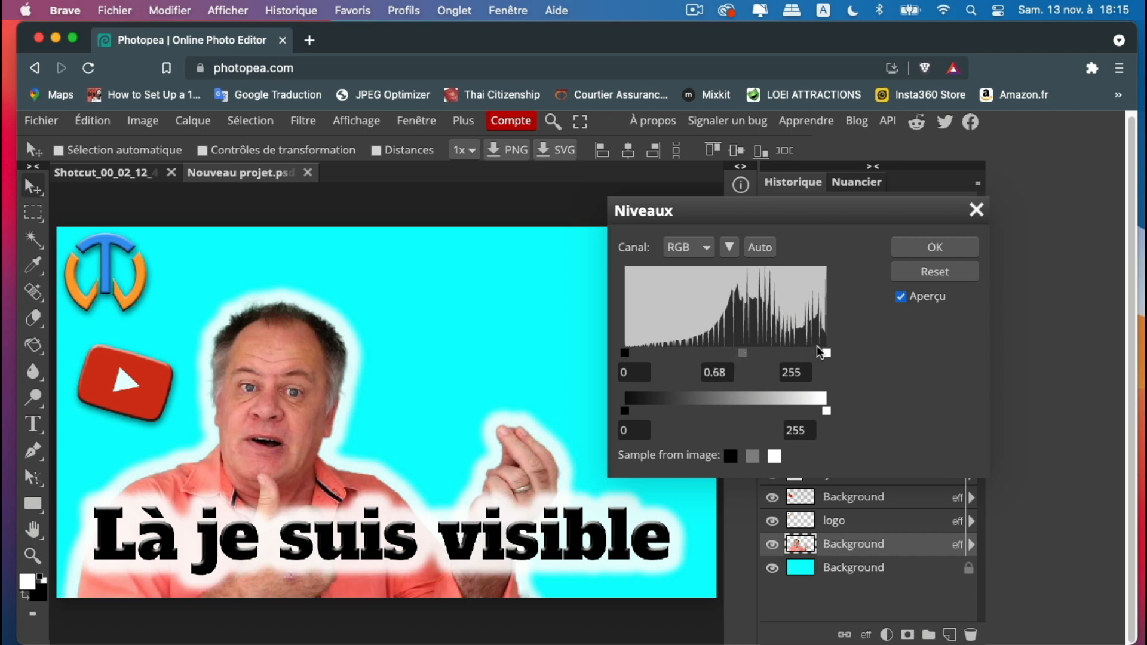
{"action": "left_click_drag", "start_coordinate": [824, 351], "coordinate": [816, 349]}
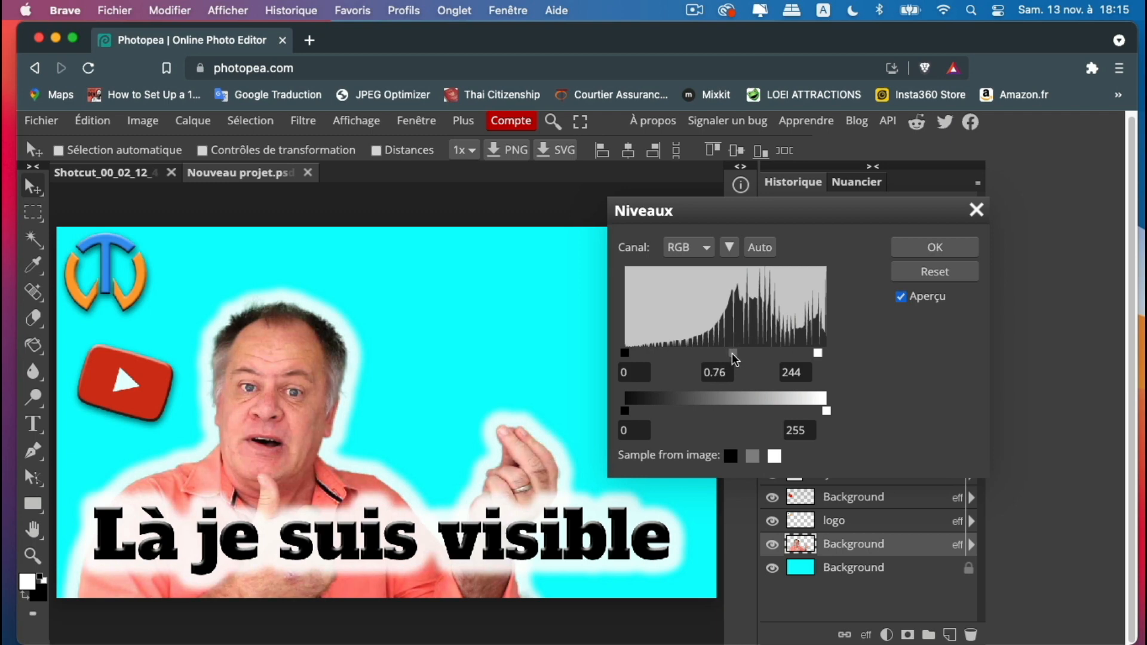
{"action": "left_click", "coordinate": [935, 247]}
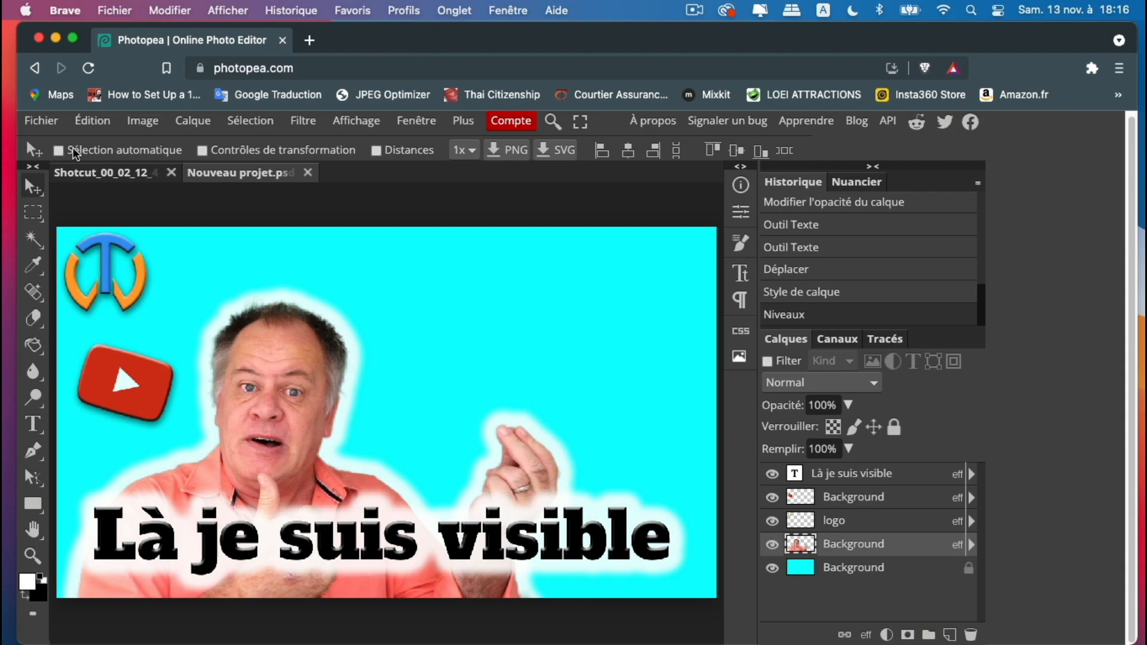
Open the image rectangle-arrondi.jpeg from the rushes folder as a separate document.
{"action": "left_click", "coordinate": [49, 125]}
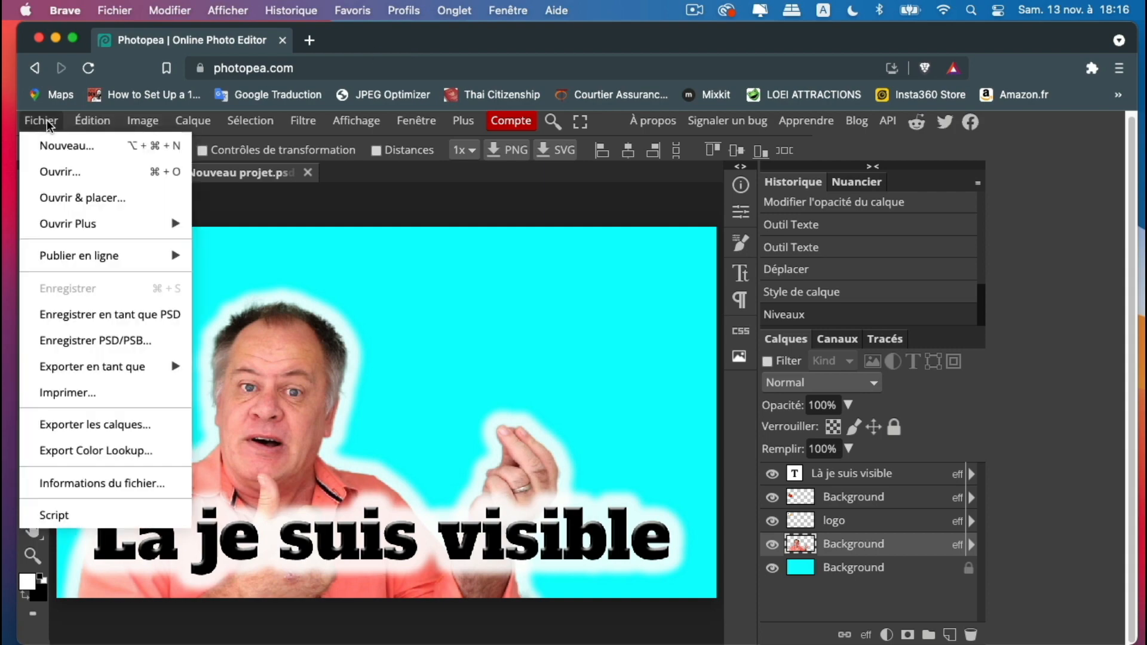
{"action": "left_click", "coordinate": [58, 170]}
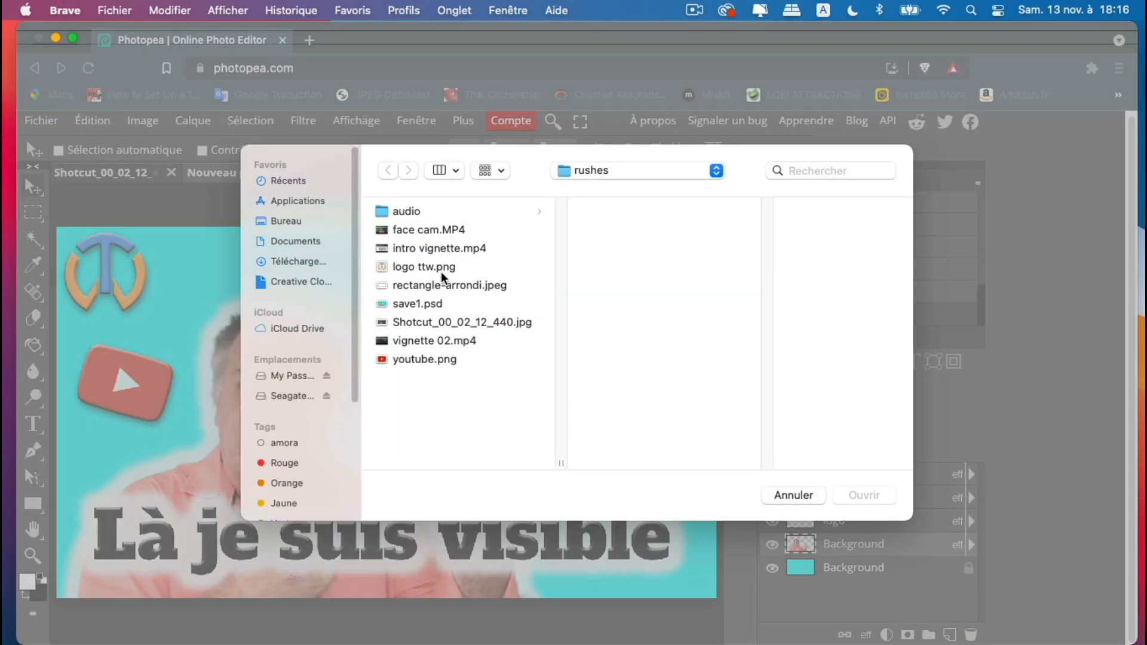
{"action": "left_click", "coordinate": [441, 283]}
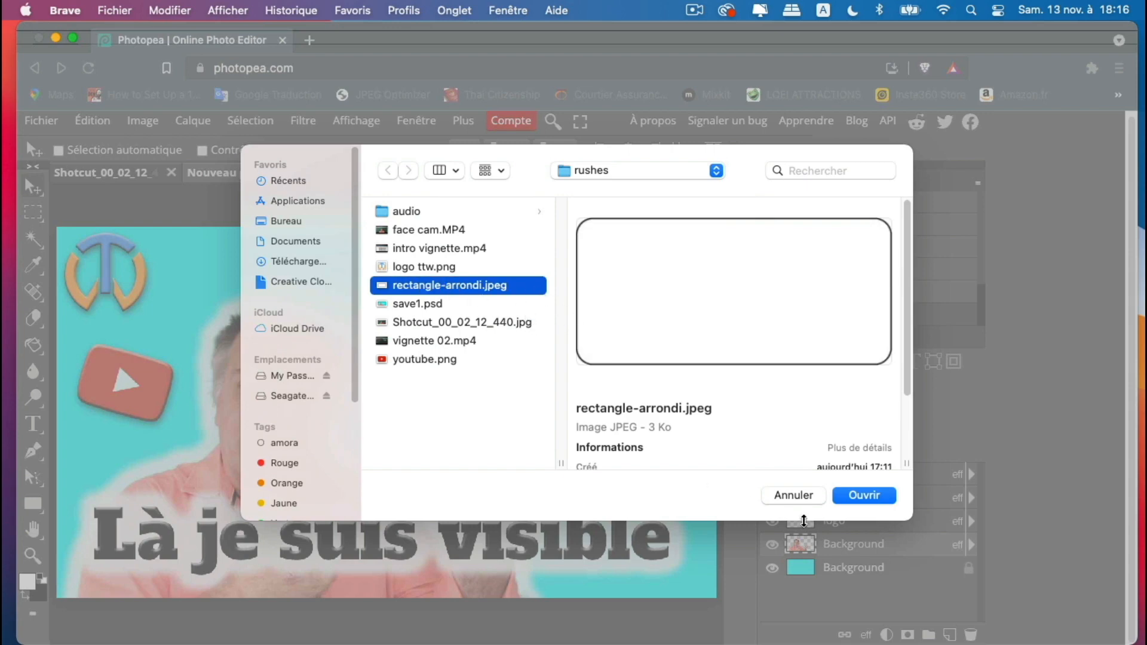
{"action": "left_click", "coordinate": [866, 495]}
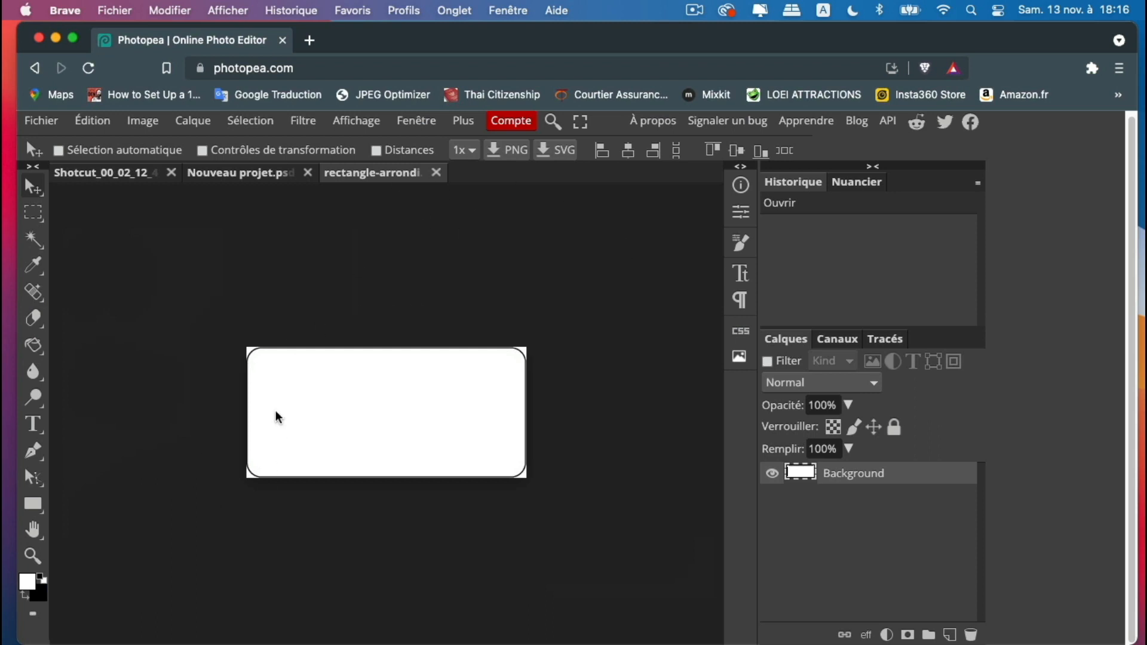
Erase the white area outside the rounded rectangle's upper-right corner using the Eraser at 32 px.
{"action": "left_click", "coordinate": [34, 556]}
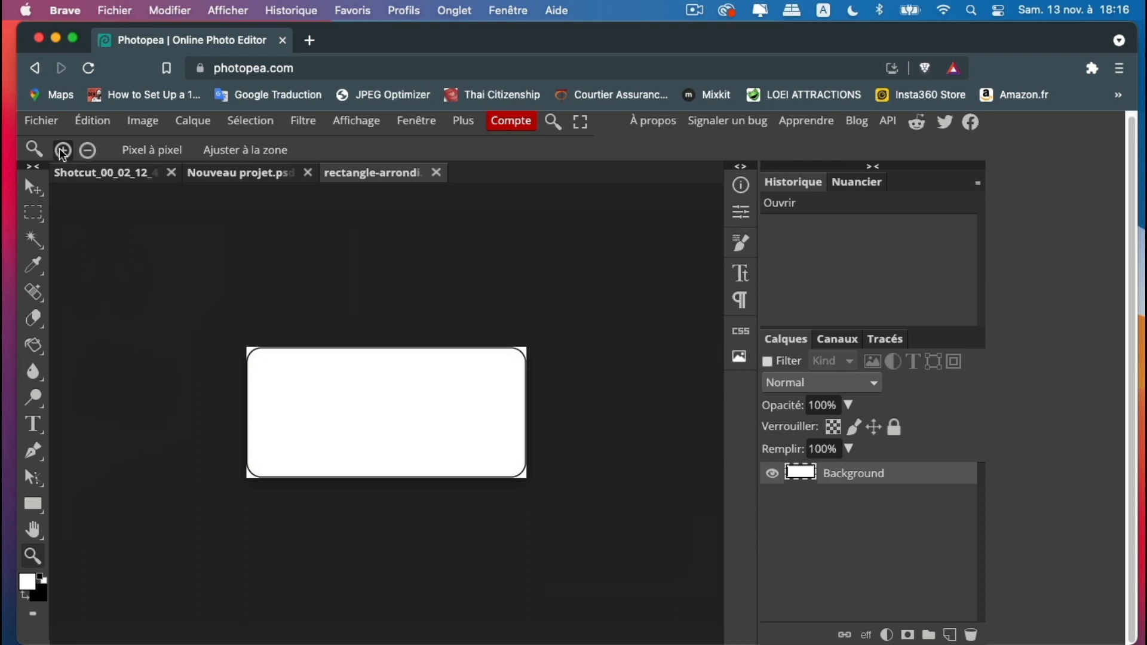
{"action": "left_click", "coordinate": [263, 378]}
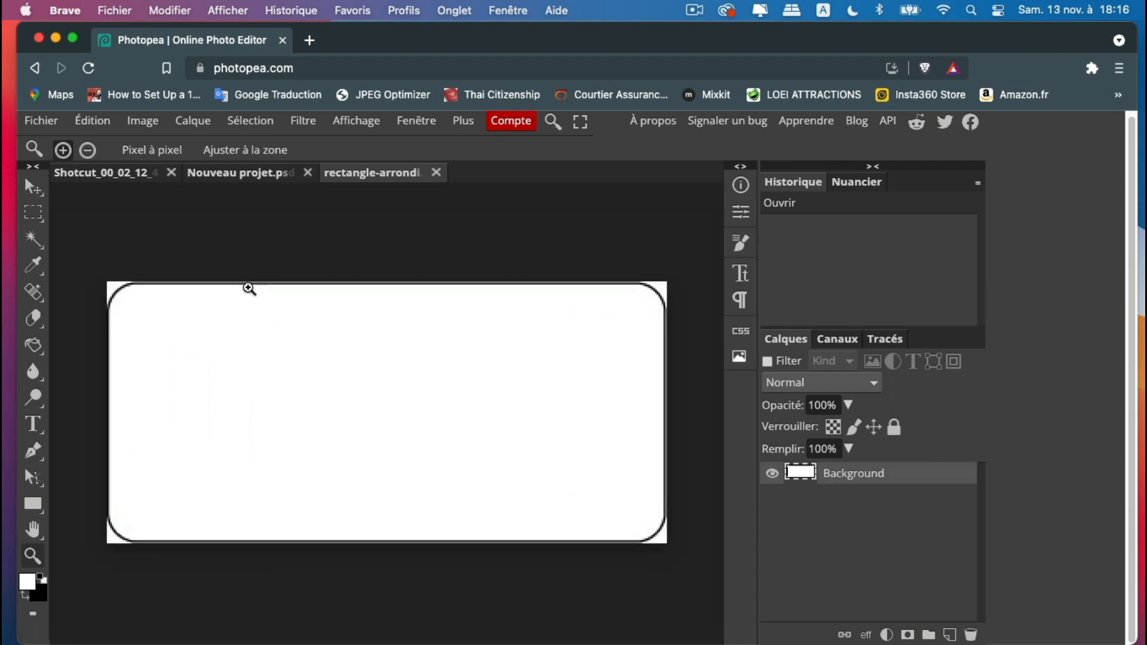
{"action": "left_click", "coordinate": [32, 321]}
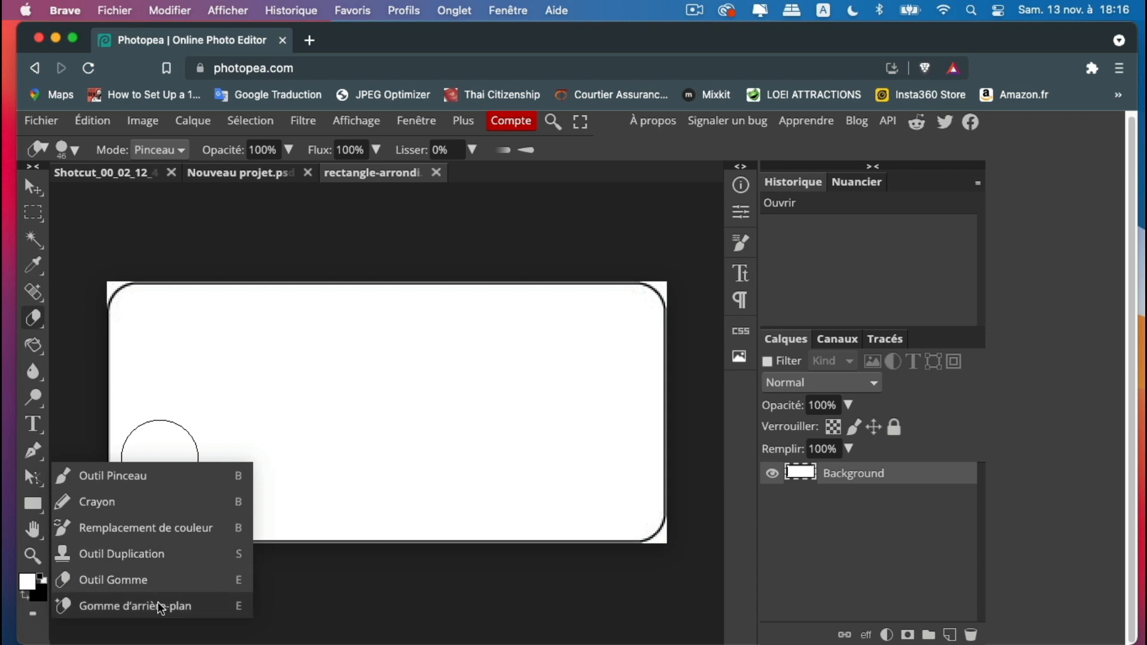
{"action": "left_click", "coordinate": [124, 581]}
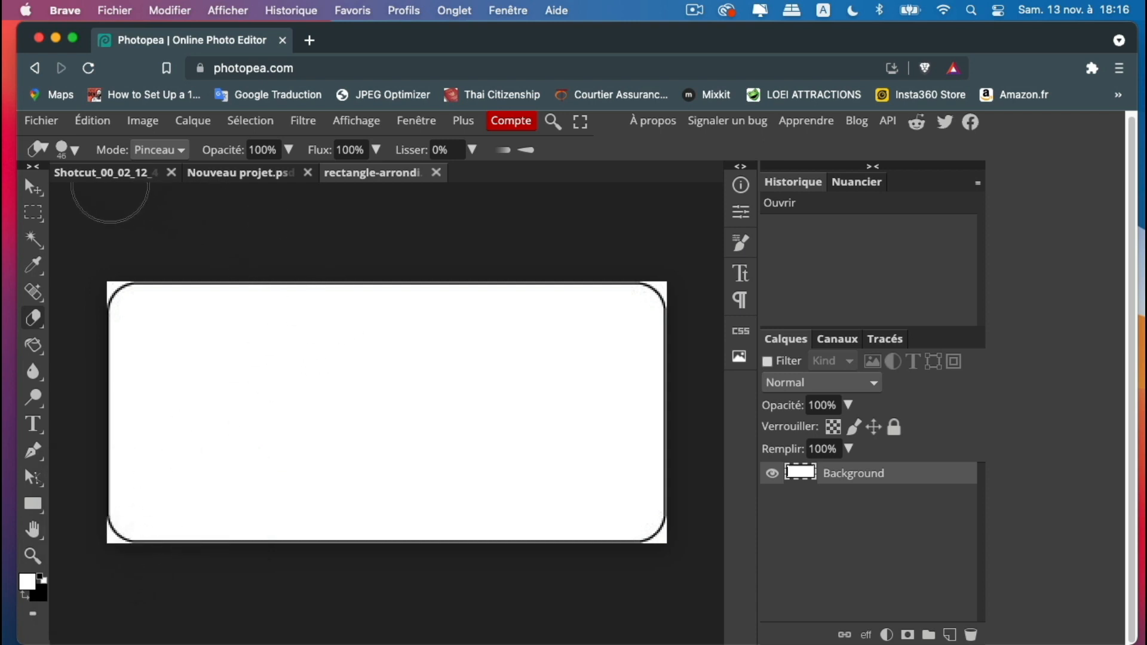
{"action": "left_click", "coordinate": [71, 149]}
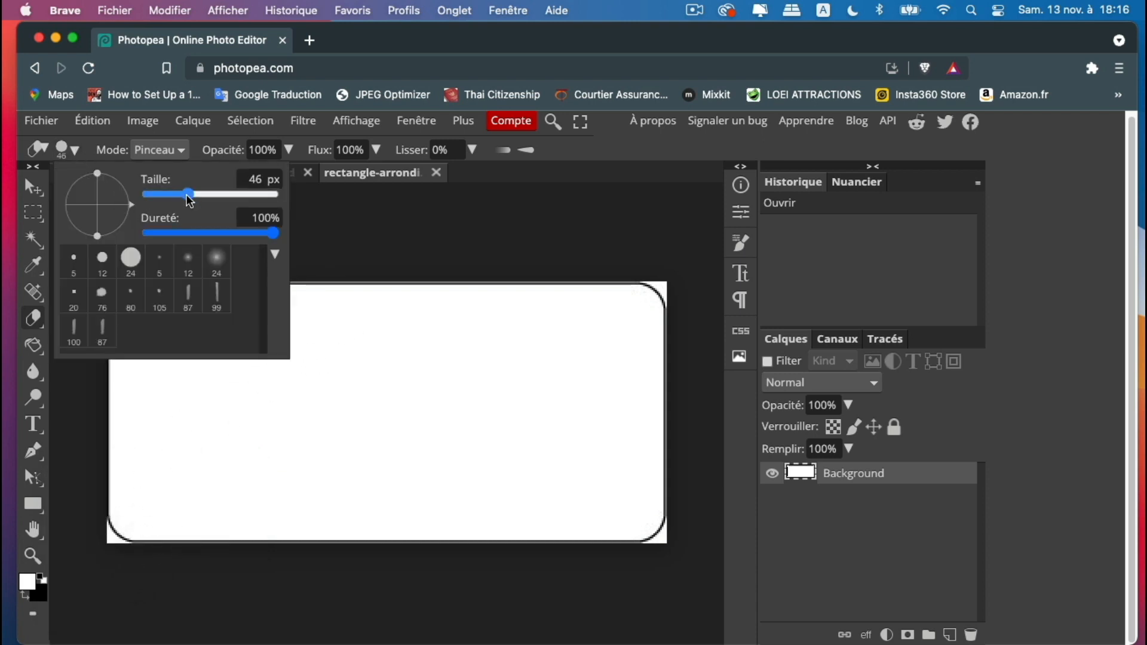
{"action": "left_click_drag", "start_coordinate": [189, 199], "coordinate": [183, 199]}
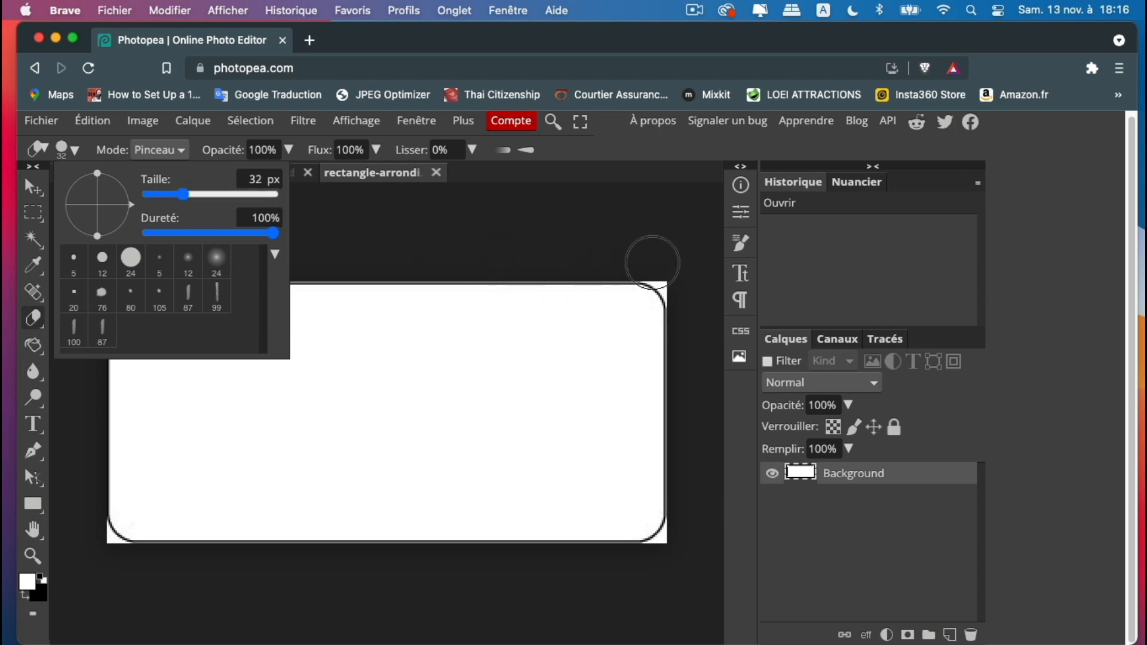
{"action": "left_click", "coordinate": [654, 257]}
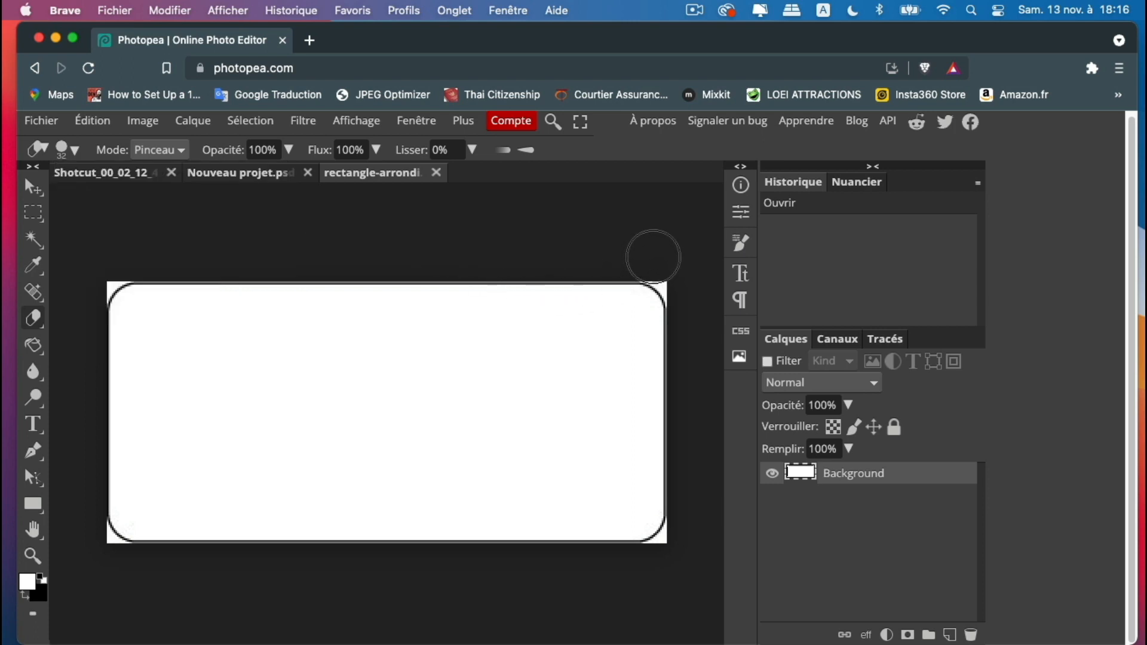
{"action": "left_click", "coordinate": [666, 261]}
{"action": "left_click", "coordinate": [669, 263]}
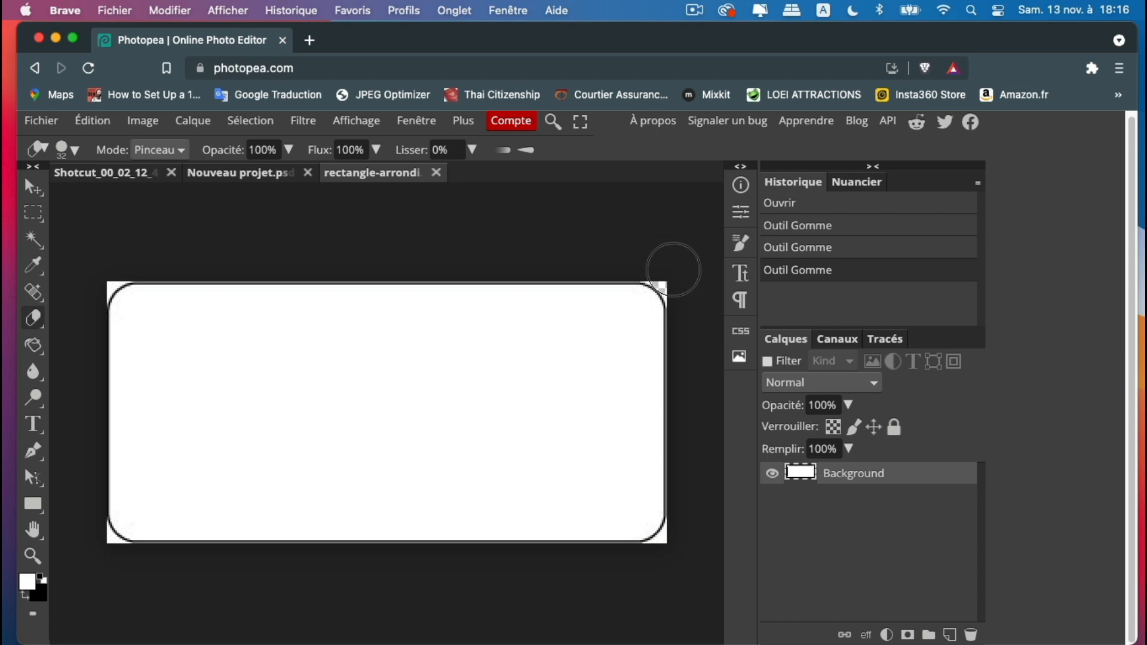
{"action": "left_click", "coordinate": [675, 270]}
{"action": "left_click", "coordinate": [681, 278]}
{"action": "left_click", "coordinate": [690, 297]}
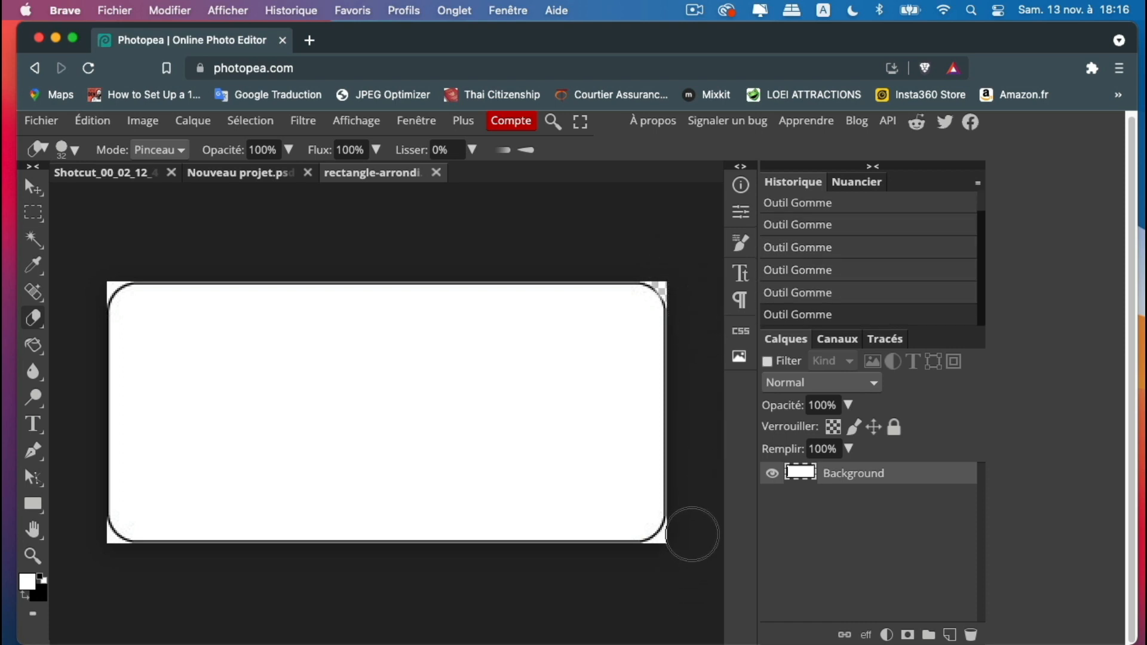
Erase the white areas outside the rounded rectangle's lower-right, upper-left and lower-left corners.
{"action": "left_click", "coordinate": [687, 544]}
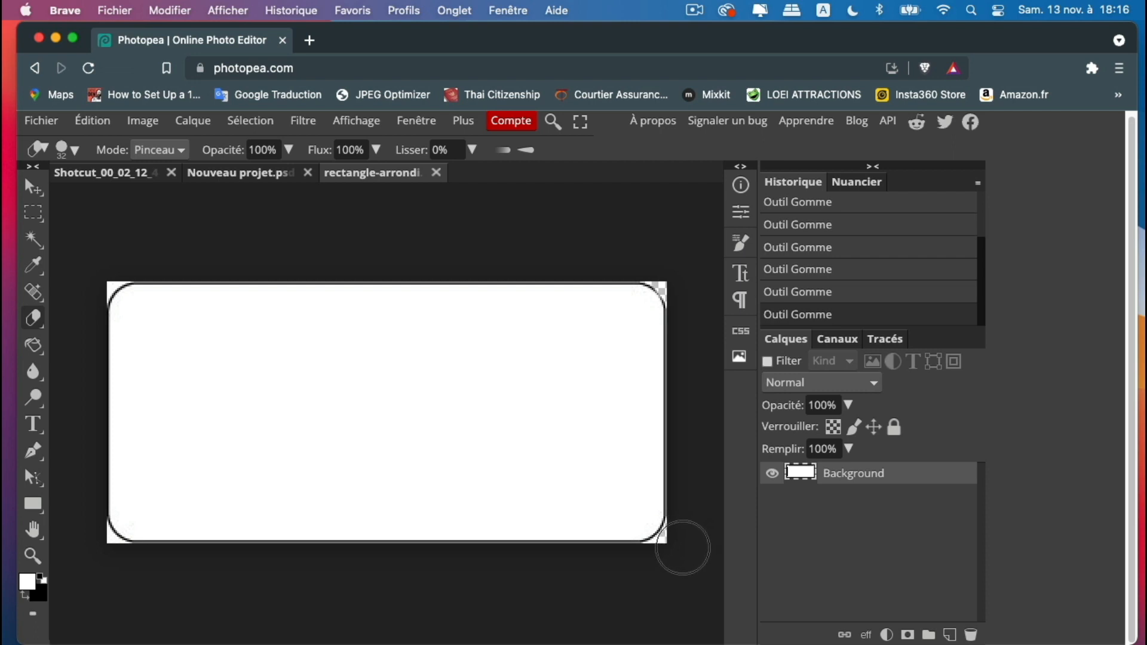
{"action": "left_click", "coordinate": [670, 556]}
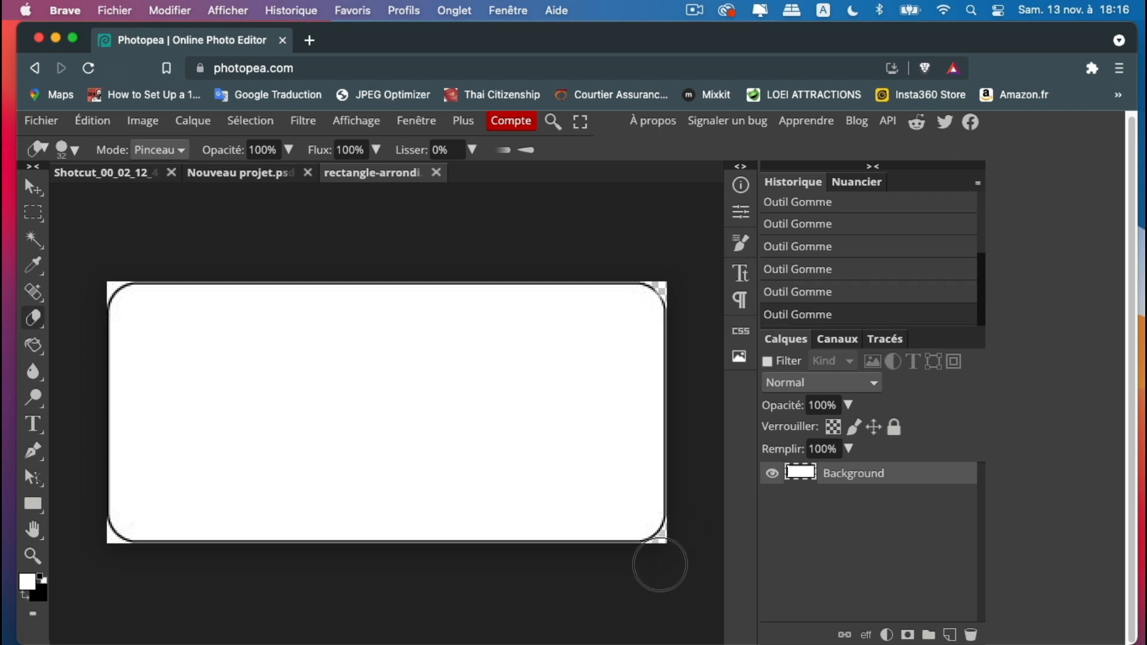
{"action": "left_click", "coordinate": [666, 560]}
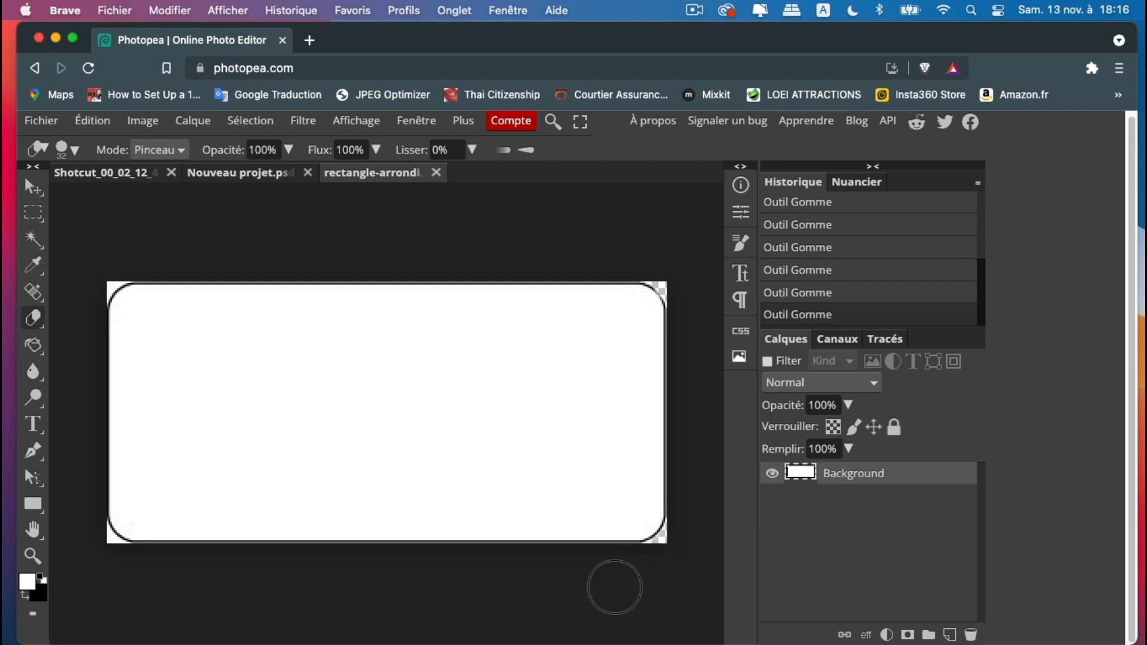
{"action": "left_click", "coordinate": [98, 264]}
{"action": "left_click", "coordinate": [96, 262]}
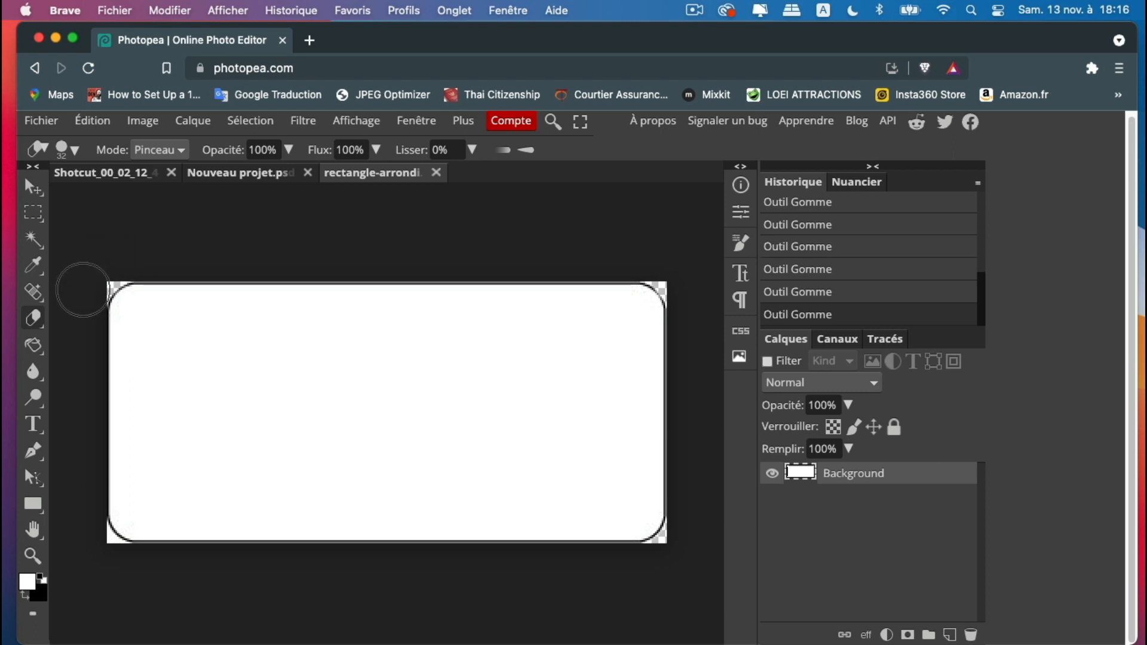
{"action": "left_click", "coordinate": [83, 288]}
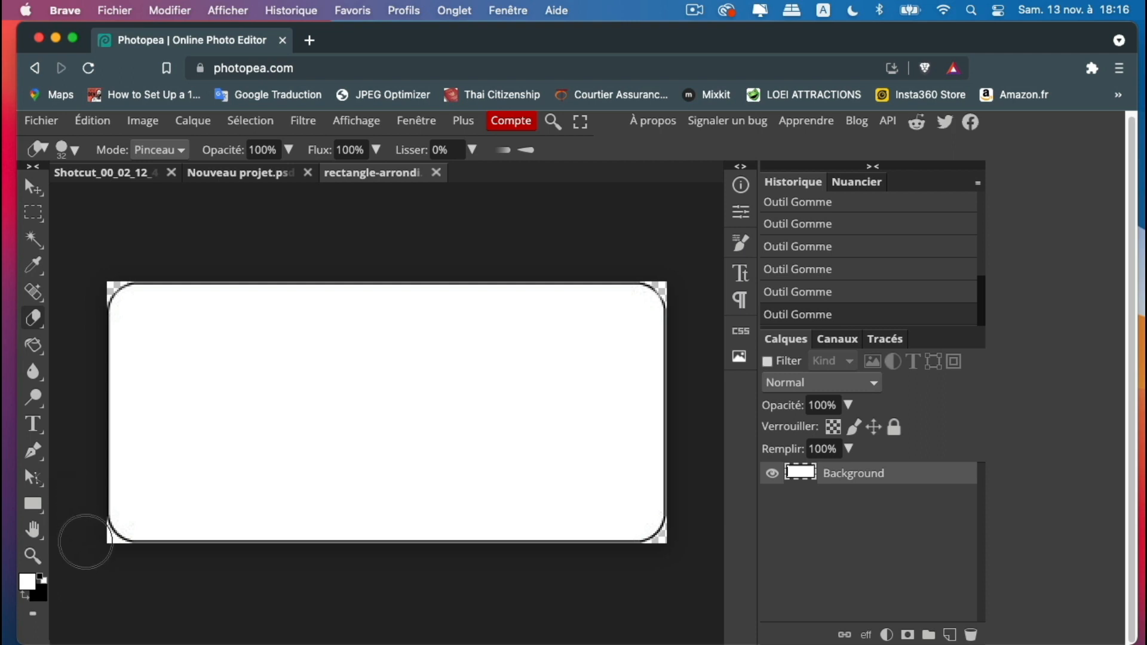
{"action": "left_click", "coordinate": [86, 536]}
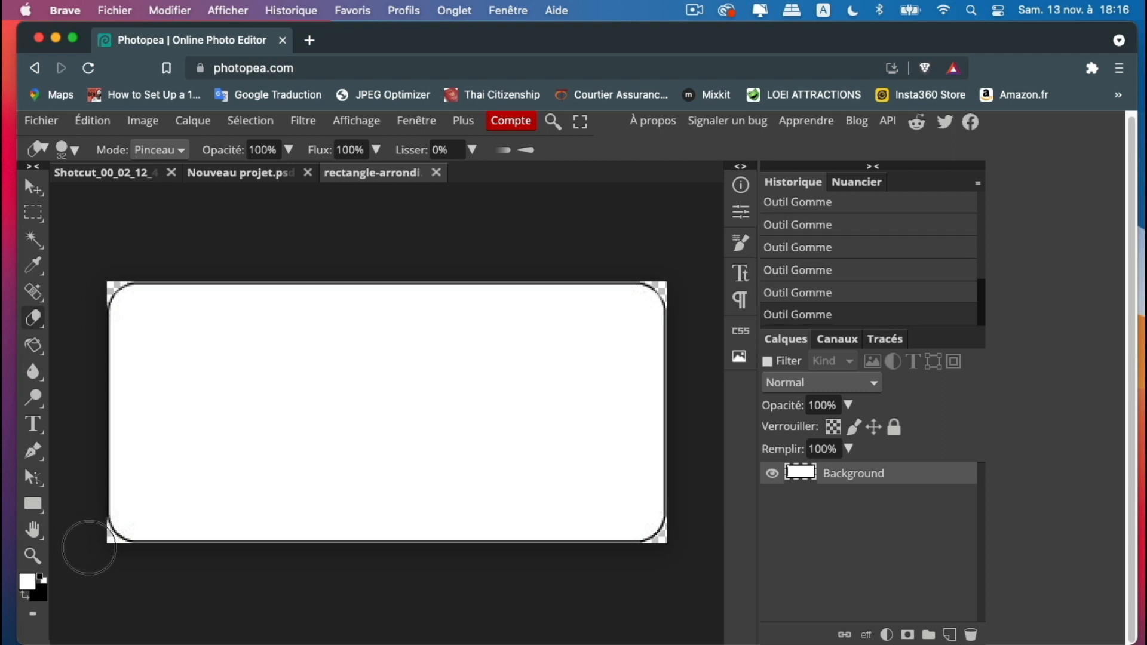
{"action": "left_click", "coordinate": [96, 554]}
{"action": "left_click", "coordinate": [102, 559]}
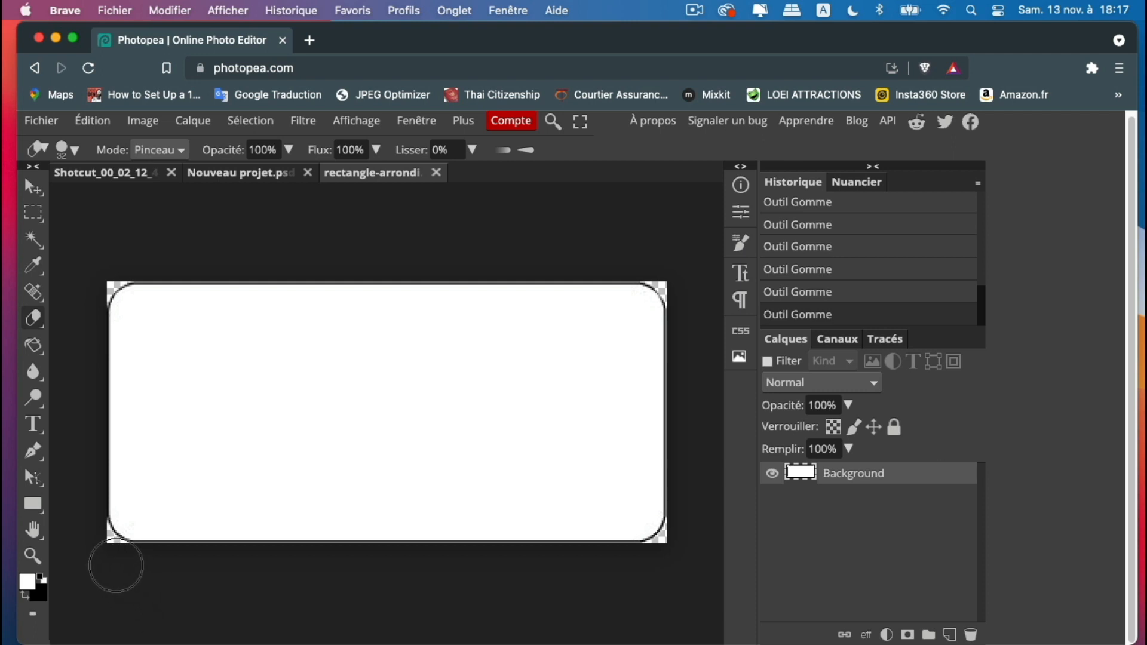
{"action": "left_click", "coordinate": [116, 566]}
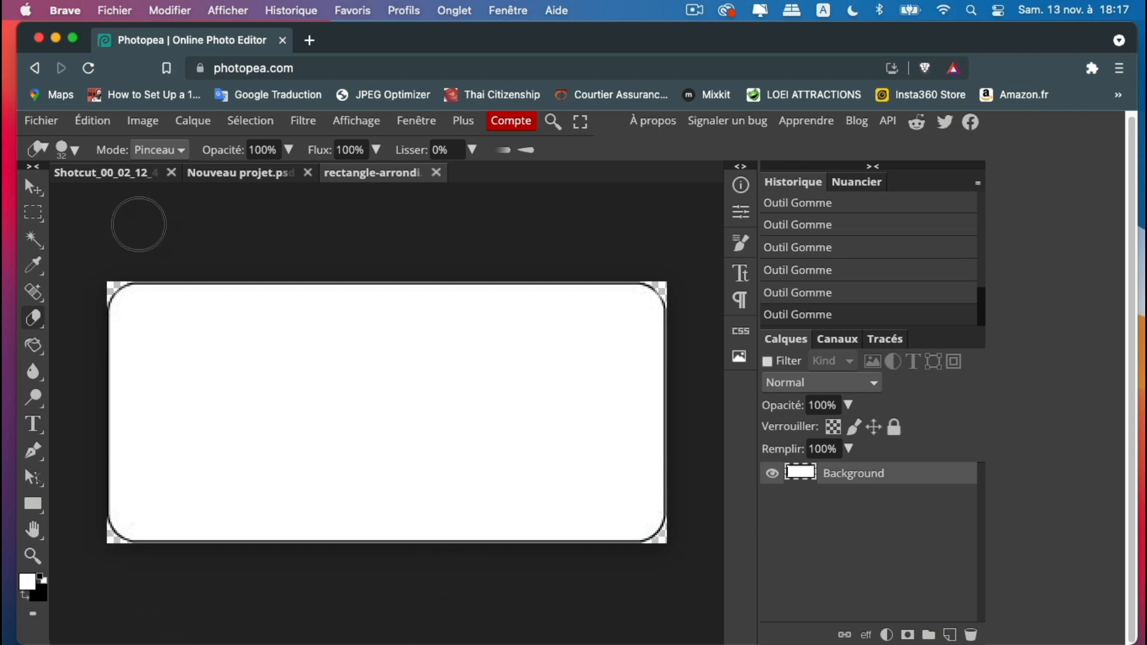
Duplicate the rounded rectangle layer into Nouveau projet.psd, and close the rectangle-arrondi document without saving it.
{"action": "left_click", "coordinate": [33, 187]}
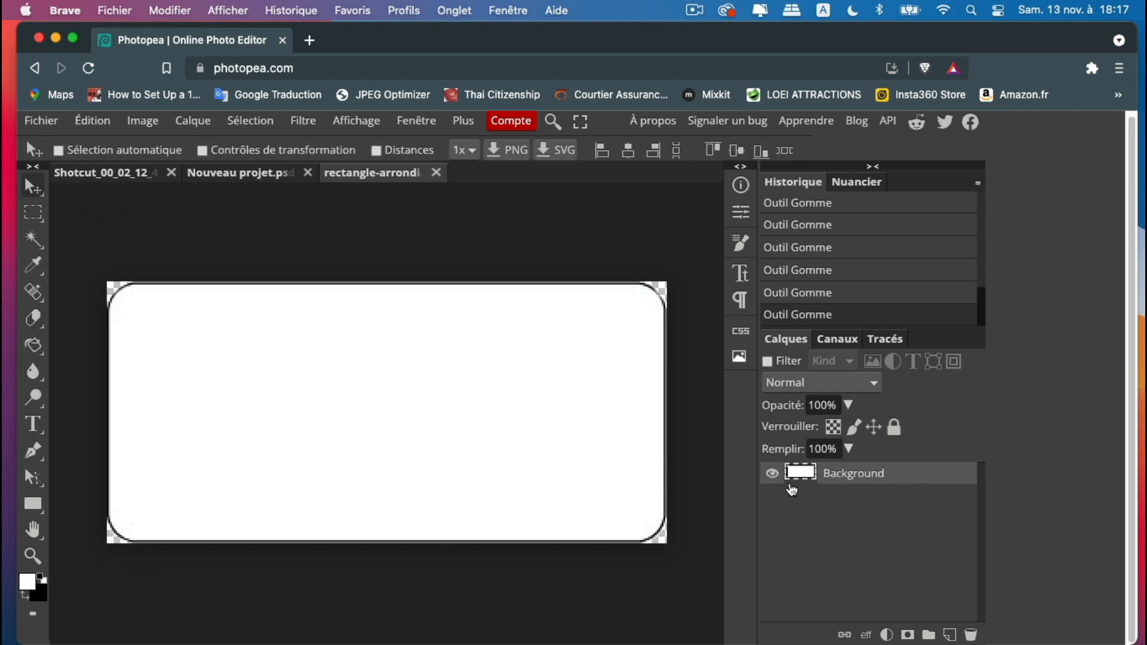
{"action": "right_click", "coordinate": [936, 479]}
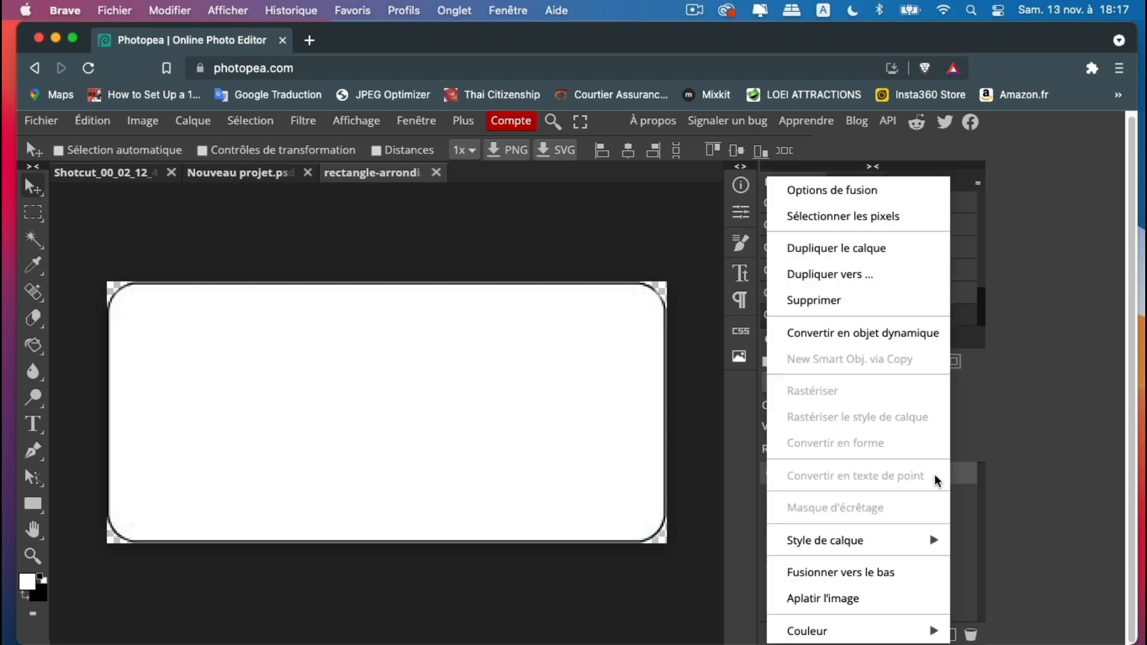
{"action": "left_click", "coordinate": [869, 276]}
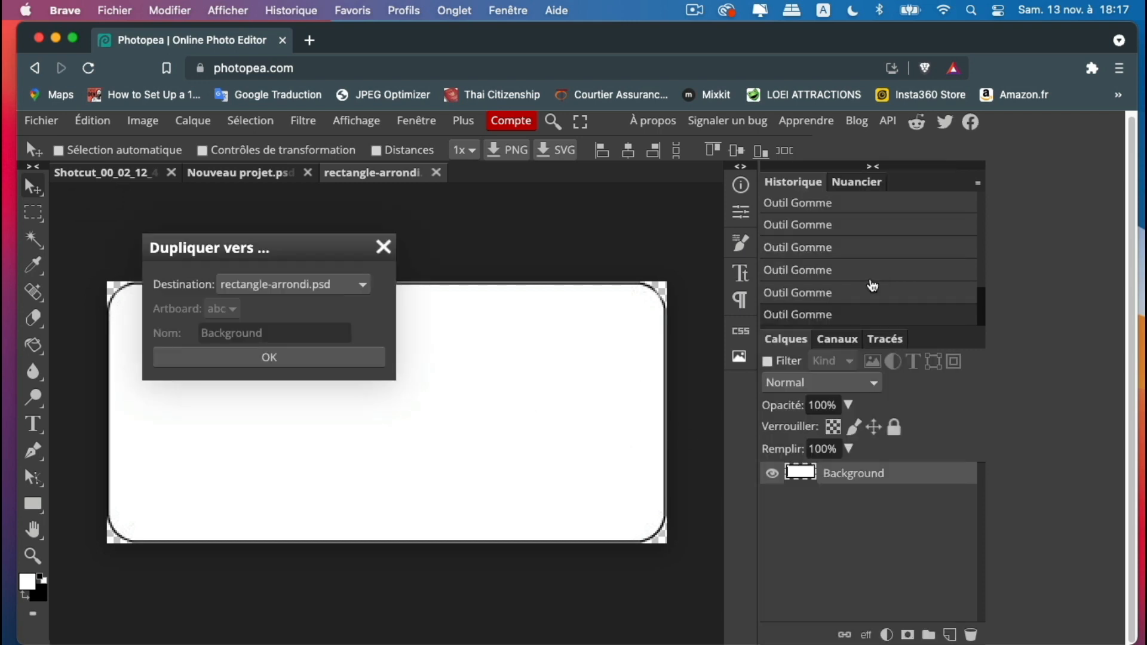
{"action": "left_click", "coordinate": [310, 282]}
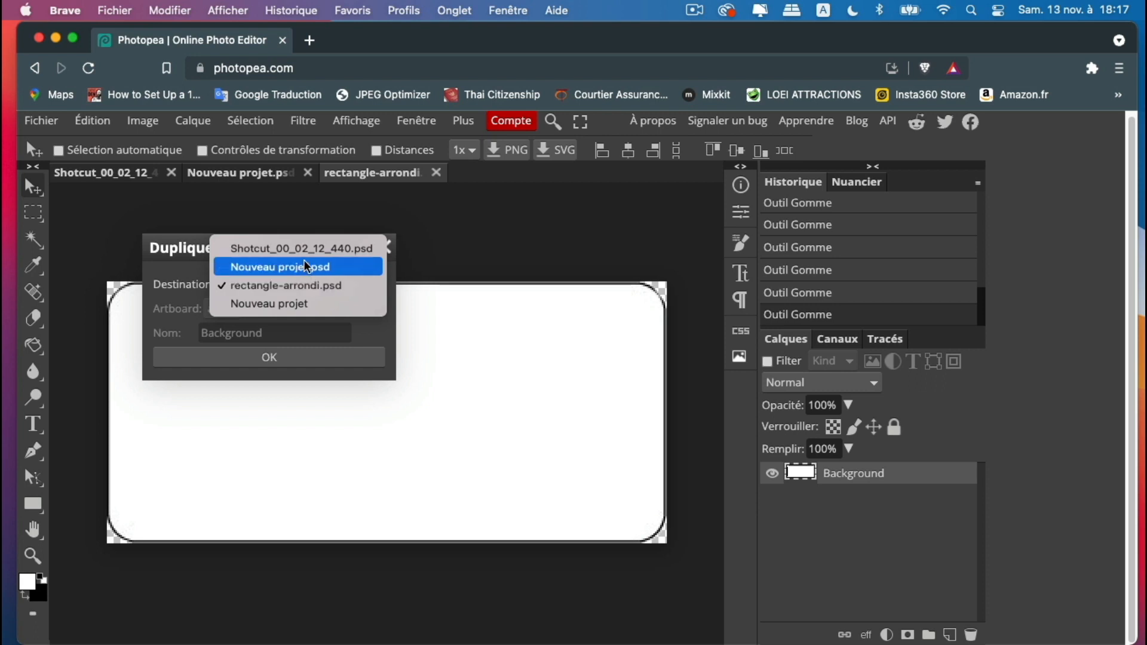
{"action": "left_click", "coordinate": [304, 267]}
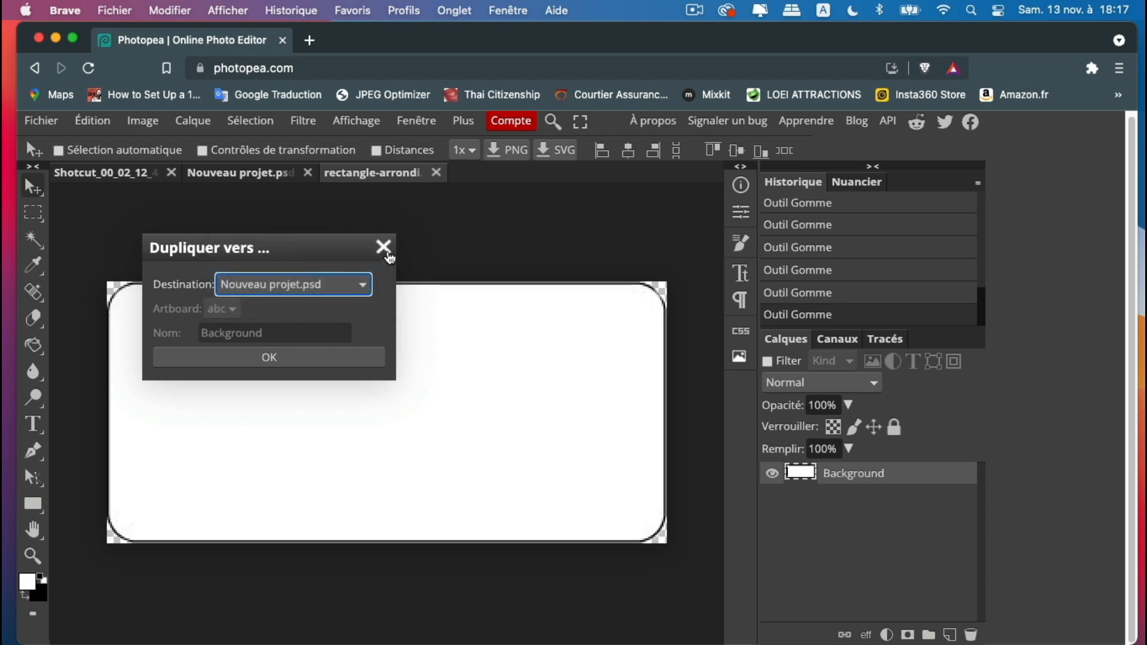
{"action": "left_click", "coordinate": [286, 357]}
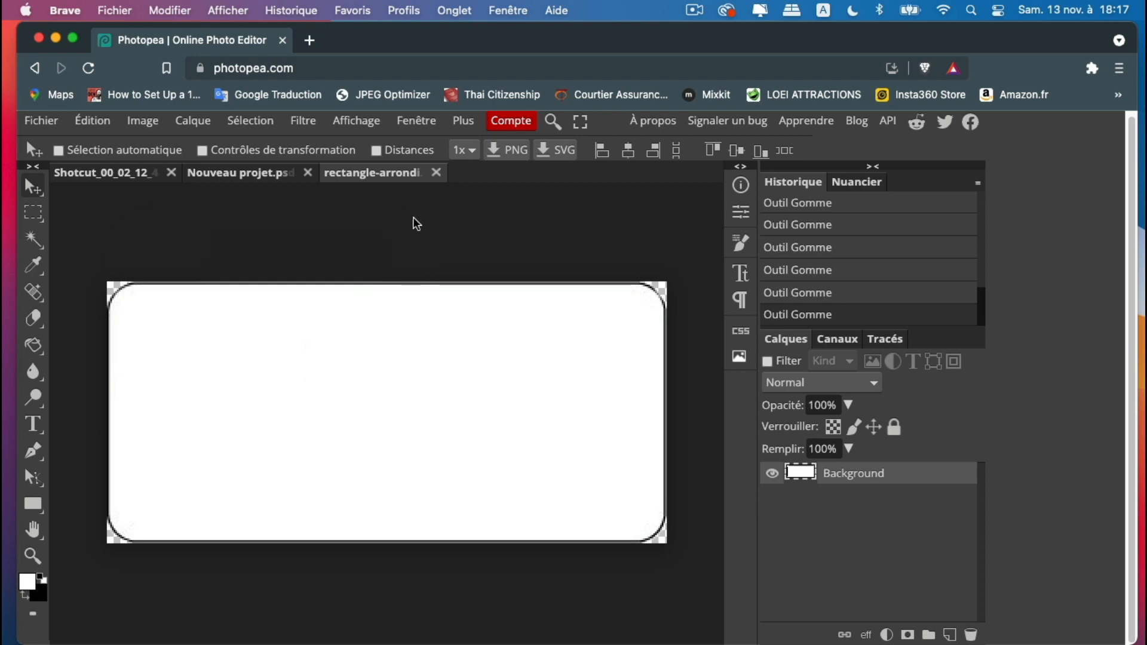
{"action": "left_click", "coordinate": [435, 174]}
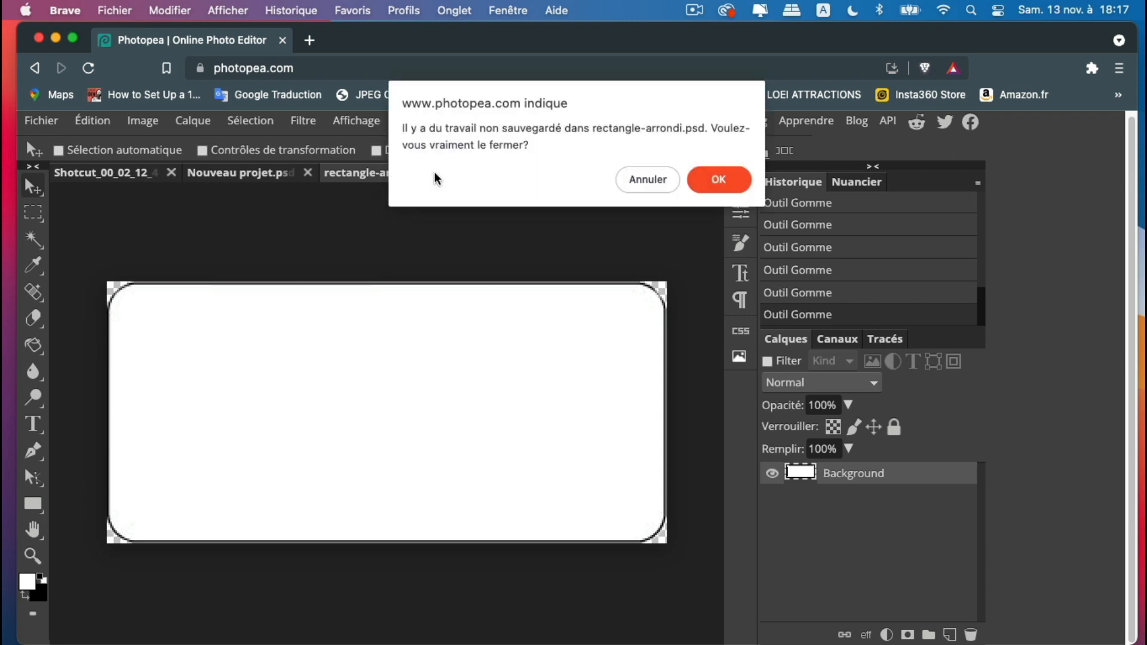
{"action": "left_click", "coordinate": [716, 174]}
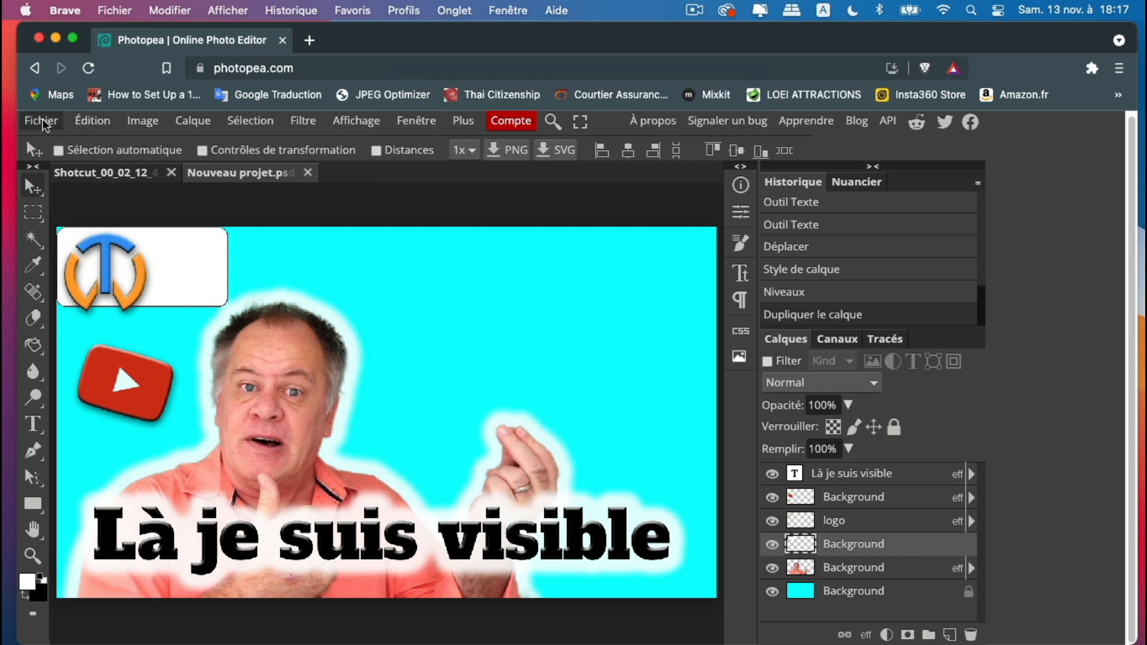
Free-transform the white rectangle, placing it just above the man's raised hand and rotating it to about -14.3°.
{"action": "left_click", "coordinate": [90, 121]}
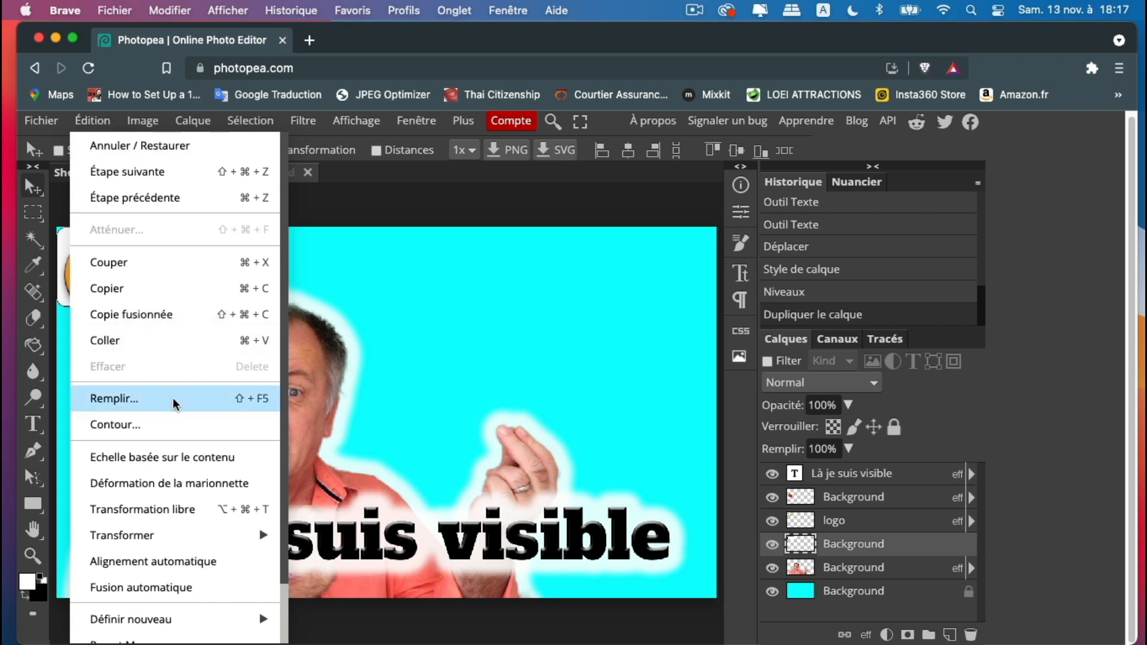
{"action": "left_click", "coordinate": [197, 521]}
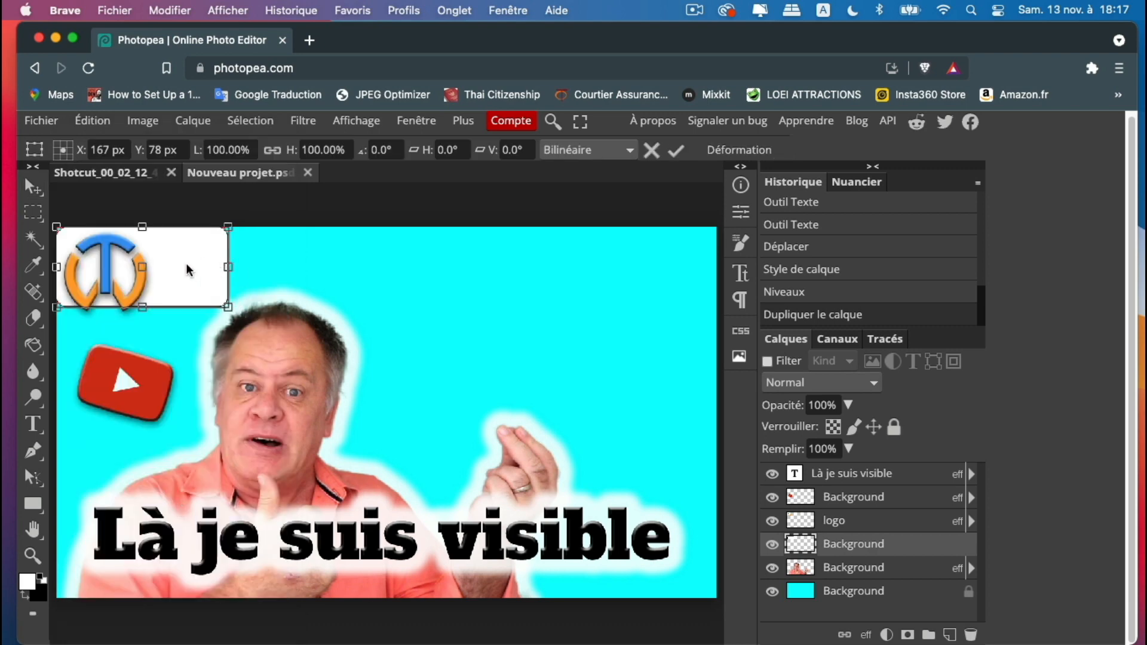
{"action": "left_click_drag", "start_coordinate": [187, 269], "coordinate": [583, 377]}
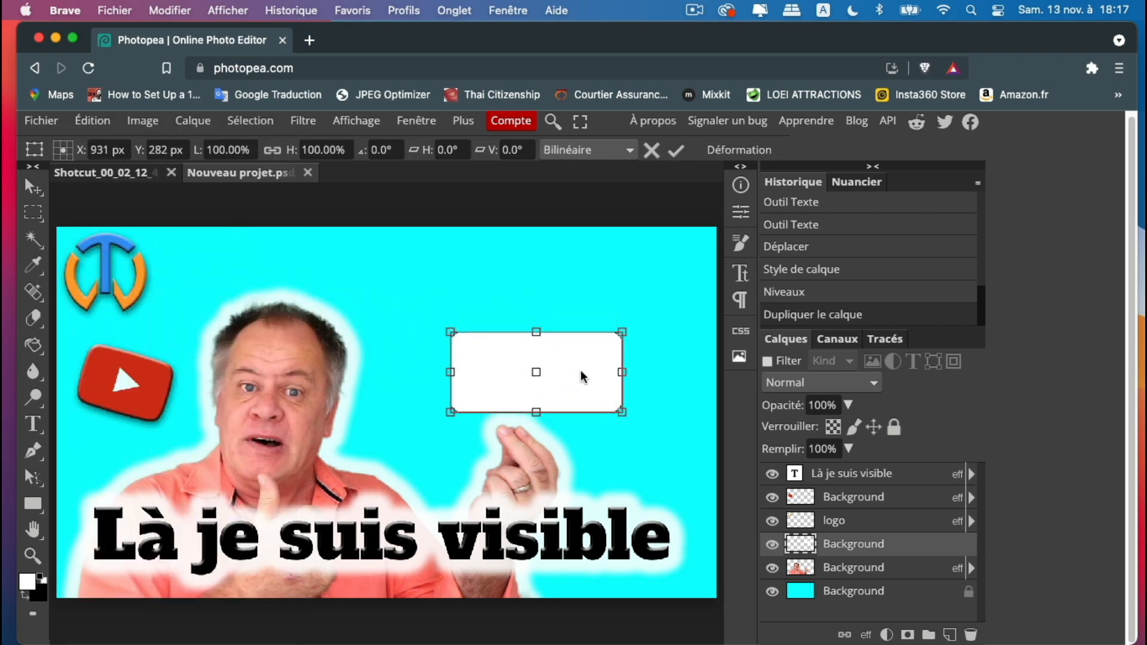
{"action": "left_click_drag", "start_coordinate": [451, 319], "coordinate": [418, 335]}
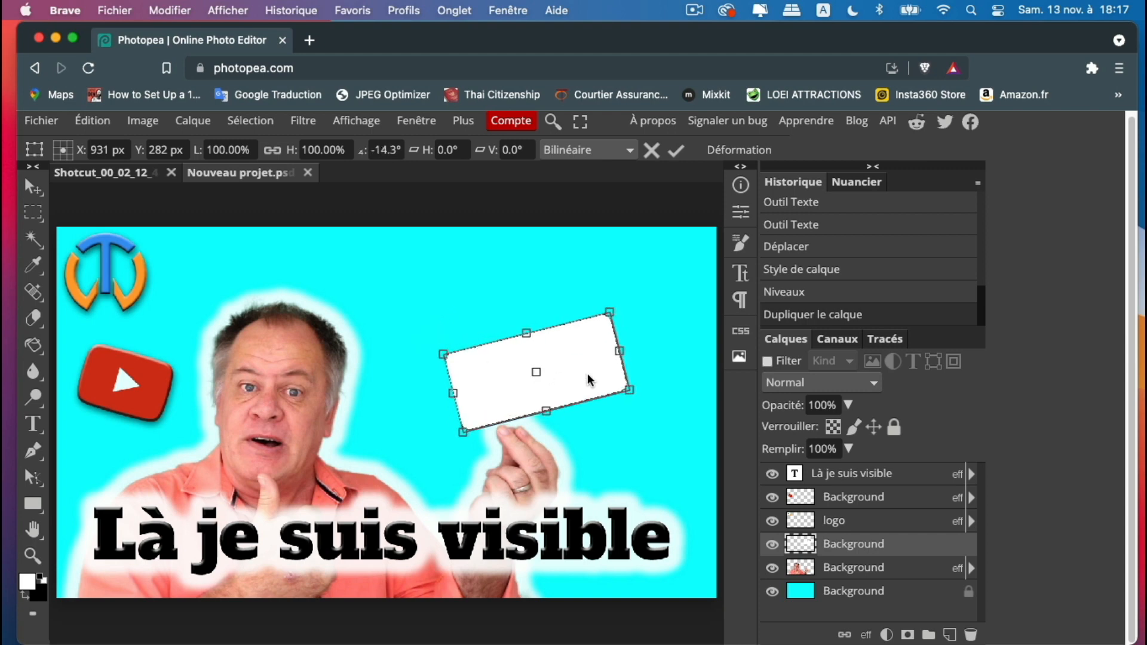
{"action": "left_click_drag", "start_coordinate": [589, 380], "coordinate": [575, 399]}
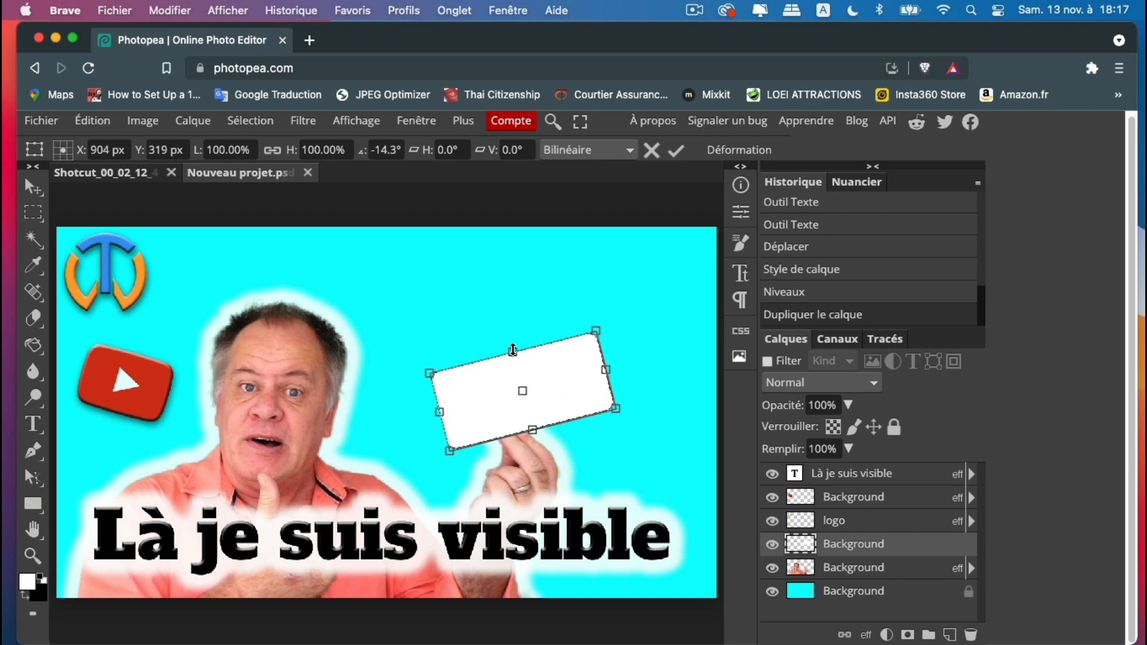
Enlarge the tilted rectangle to about 162% width and 198% height, keeping its lower edge at the raised fingertips.
{"action": "left_click_drag", "start_coordinate": [512, 350], "coordinate": [517, 292]}
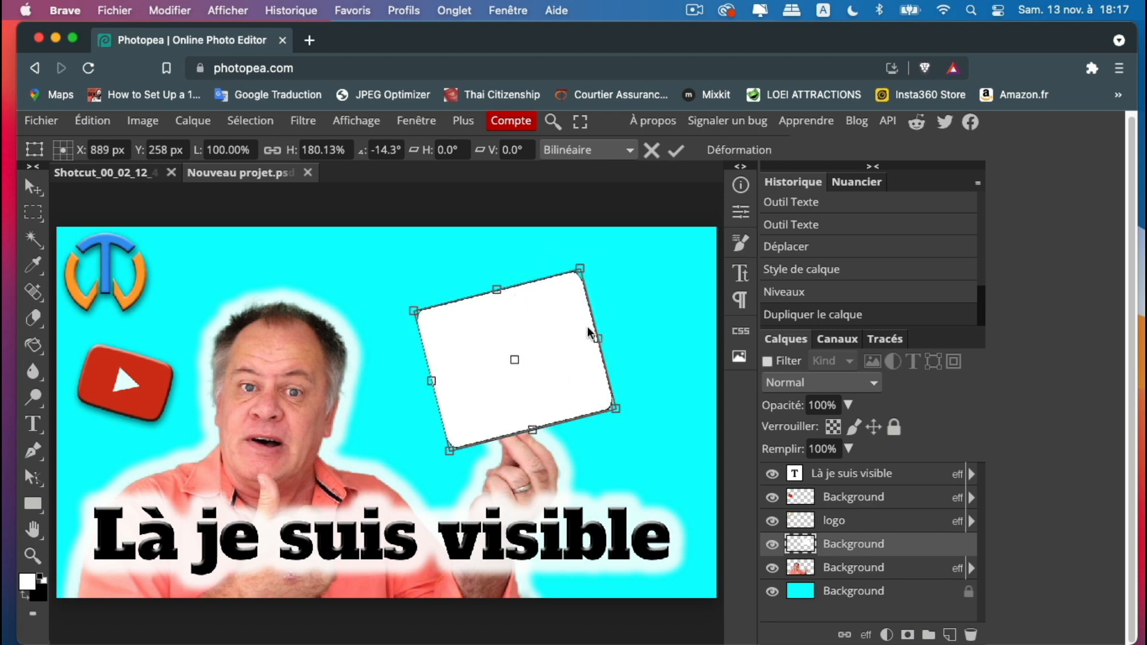
{"action": "left_click_drag", "start_coordinate": [597, 338], "coordinate": [666, 321]}
{"action": "left_click_drag", "start_coordinate": [431, 380], "coordinate": [403, 388]}
{"action": "left_click_drag", "start_coordinate": [519, 281], "coordinate": [518, 269]}
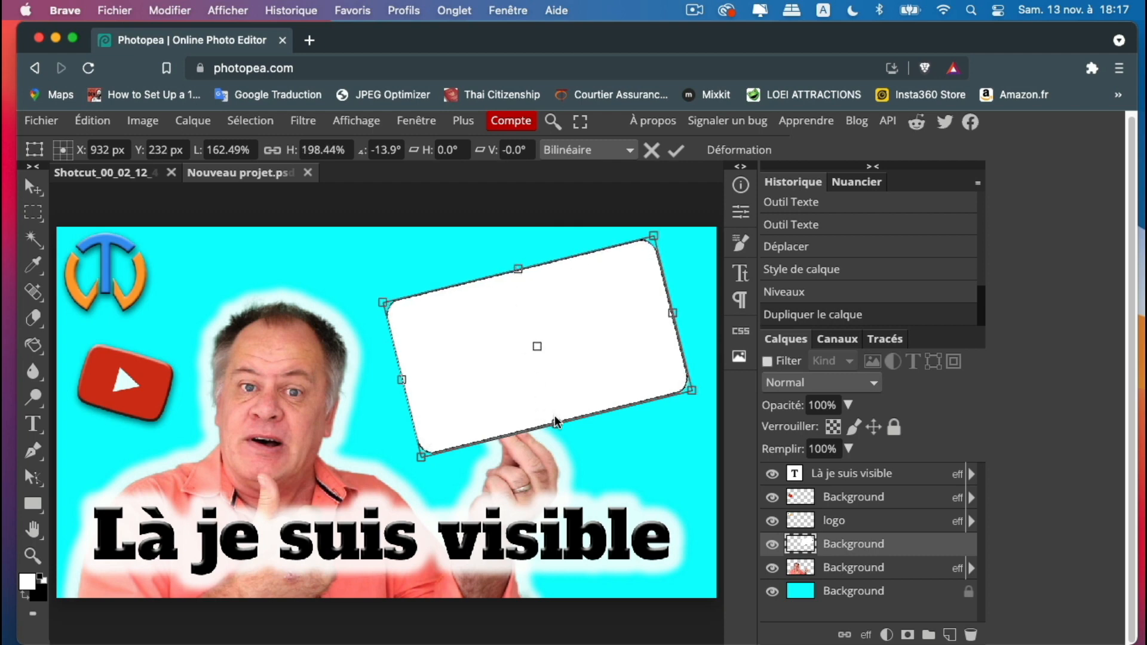
{"action": "left_click_drag", "start_coordinate": [521, 403], "coordinate": [514, 410]}
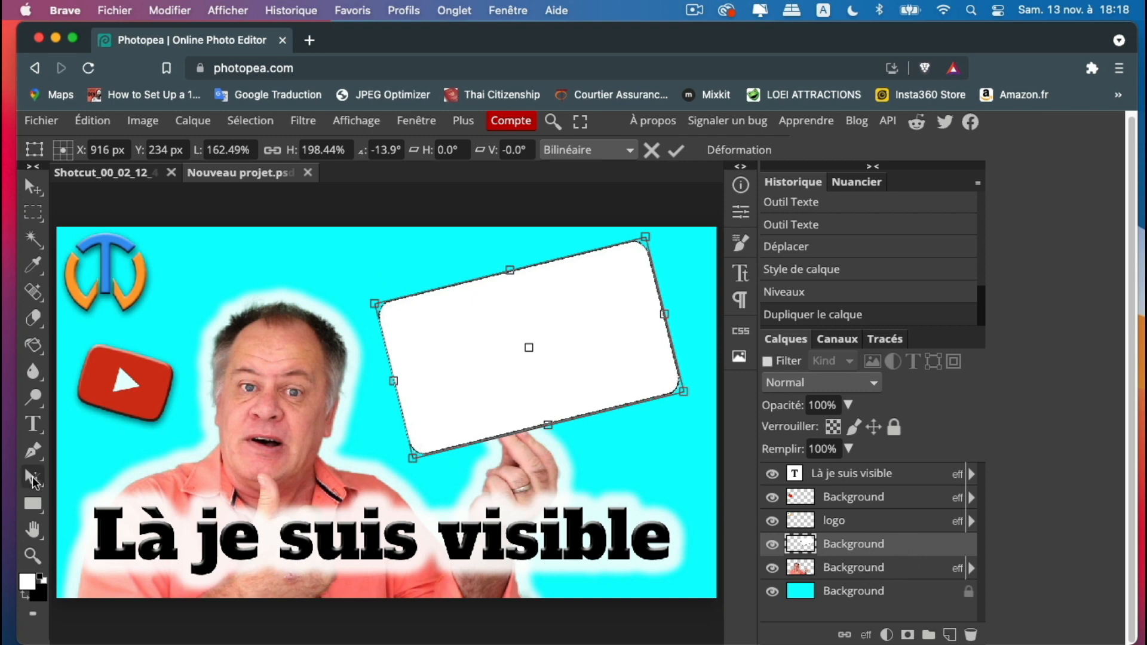
Apply the transformation and lower the white rectangle layer's opacity to 42% so the fingertips can be seen through it.
{"action": "left_click", "coordinate": [31, 559]}
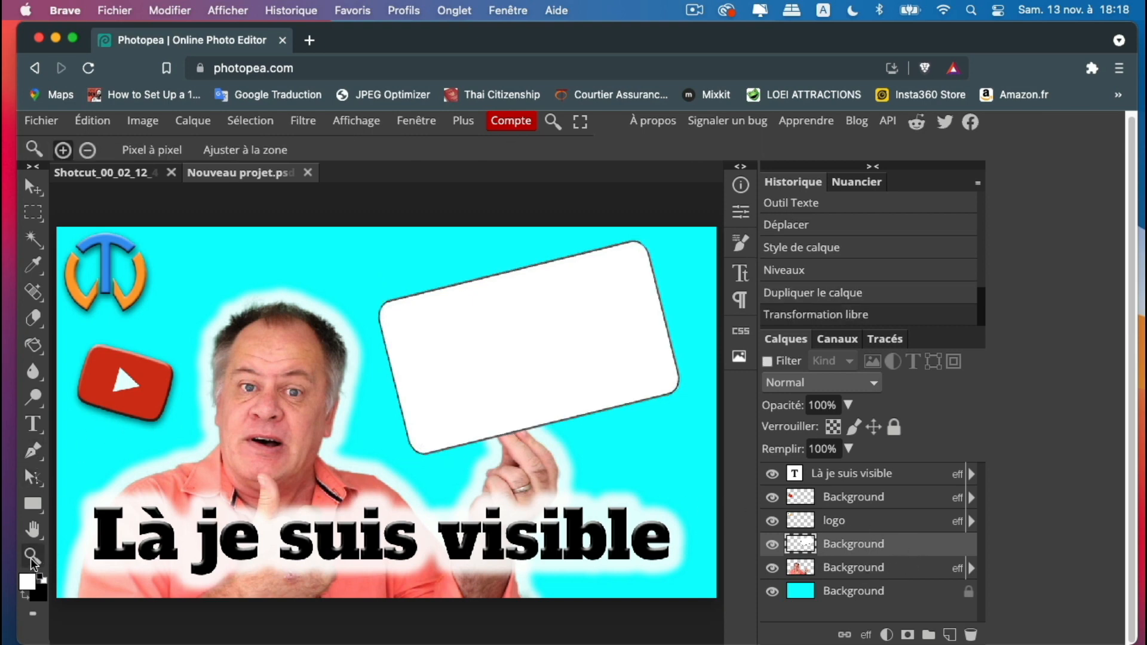
{"action": "left_click", "coordinate": [510, 436]}
{"action": "left_click", "coordinate": [510, 436]}
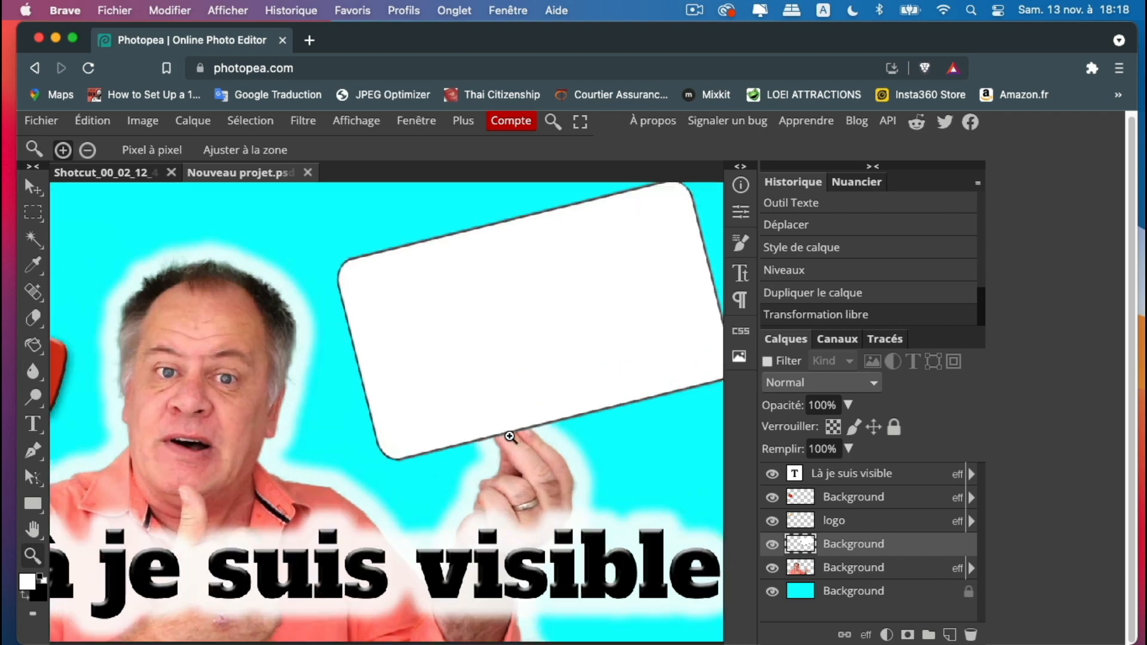
{"action": "left_click", "coordinate": [510, 436]}
{"action": "left_click", "coordinate": [510, 437]}
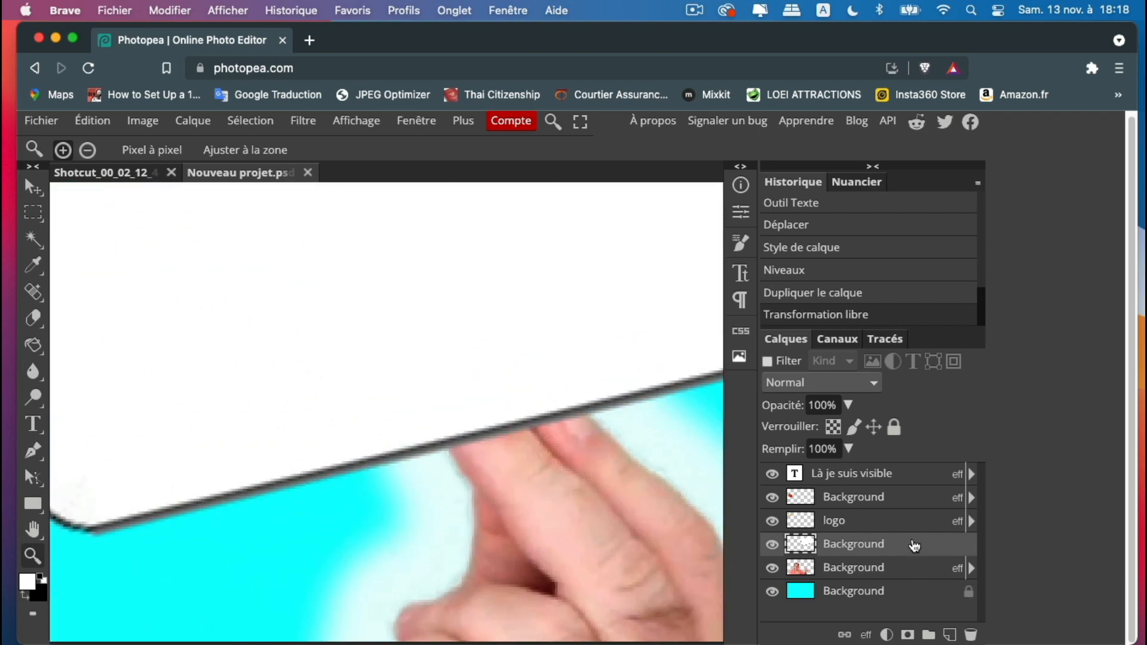
{"action": "left_click", "coordinate": [849, 406]}
{"action": "left_click_drag", "start_coordinate": [851, 429], "coordinate": [804, 431]}
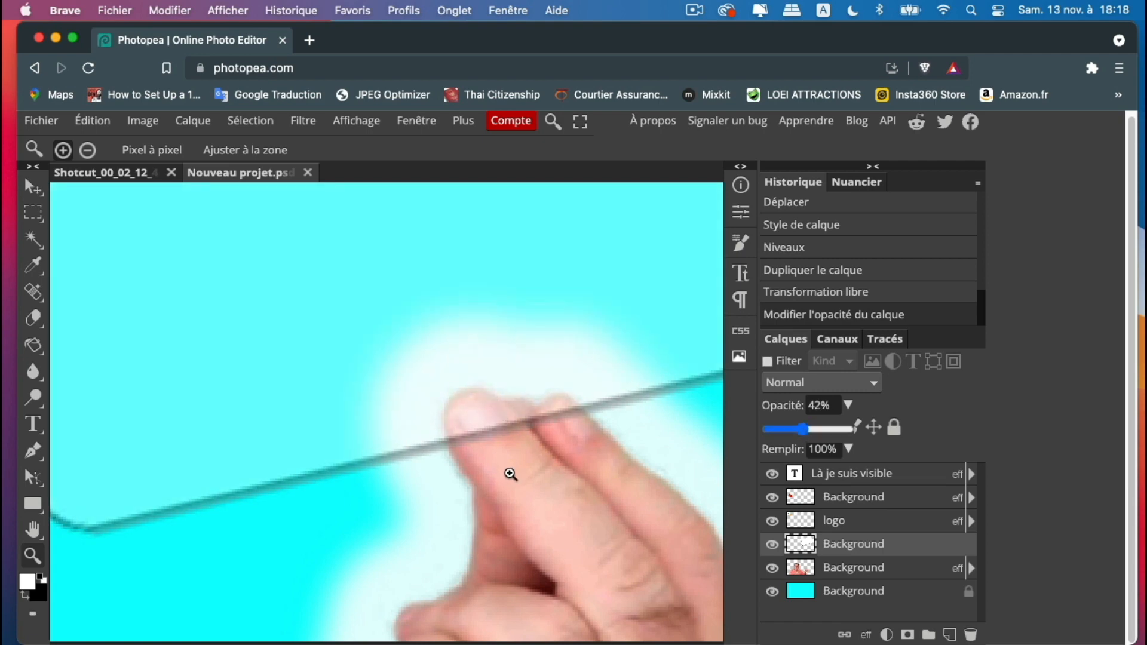
Erase the parts of the rectangle covering the thumb and index fingertips using the Eraser at 15 px.
{"action": "left_click", "coordinate": [35, 320]}
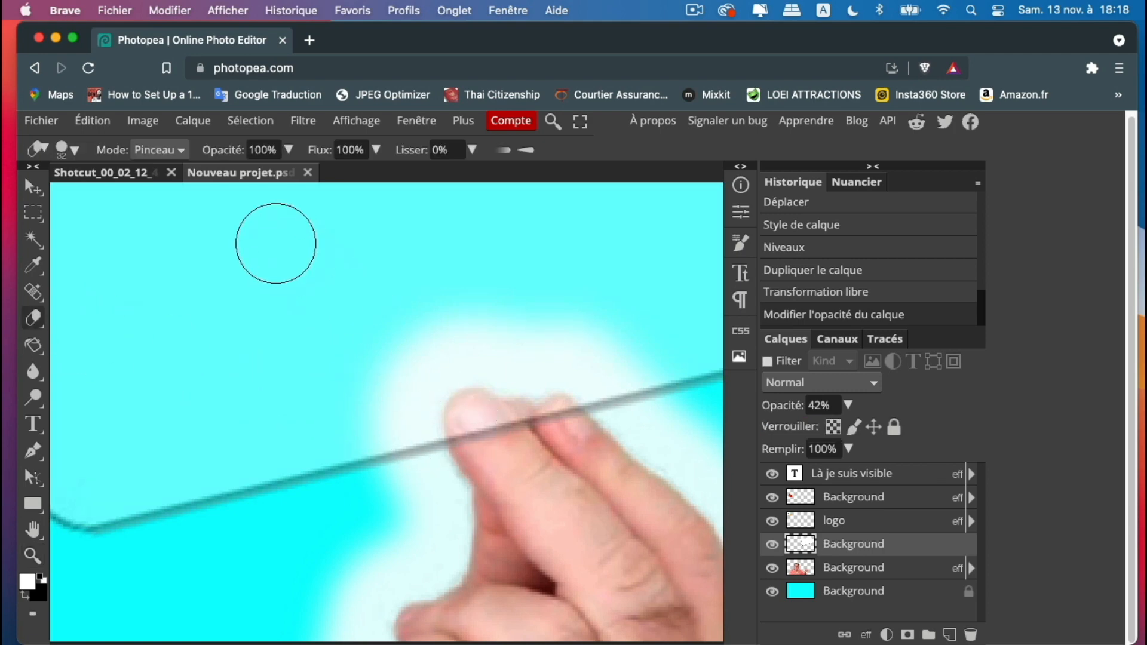
{"action": "left_click", "coordinate": [67, 149]}
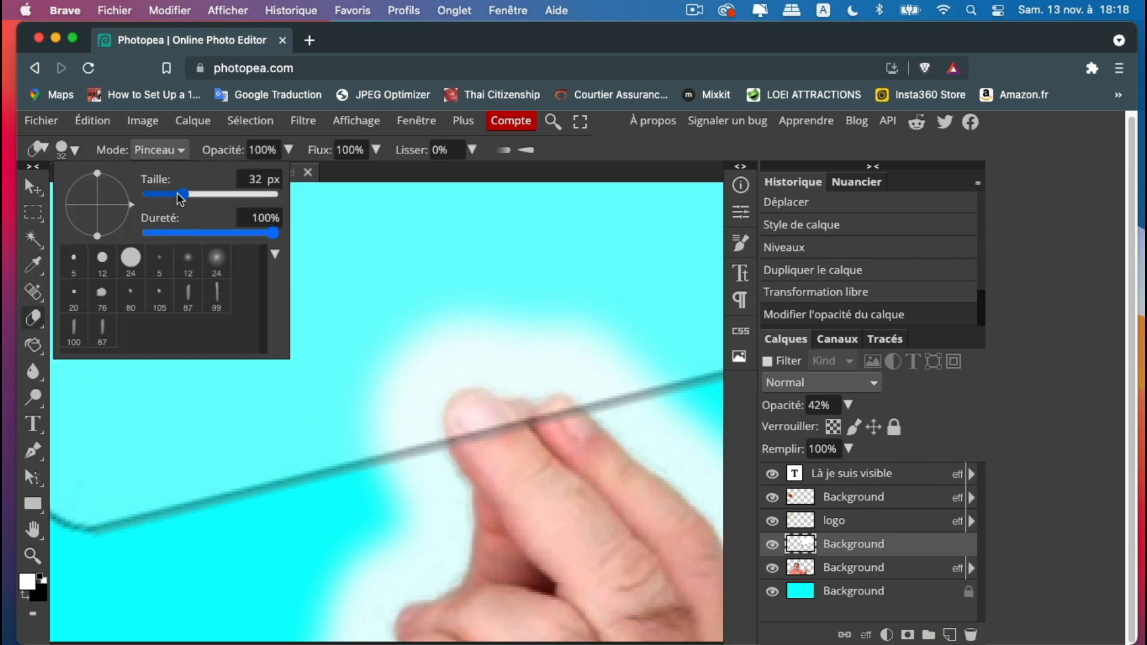
{"action": "left_click_drag", "start_coordinate": [181, 199], "coordinate": [178, 200]}
{"action": "left_click_drag", "start_coordinate": [172, 200], "coordinate": [177, 200]}
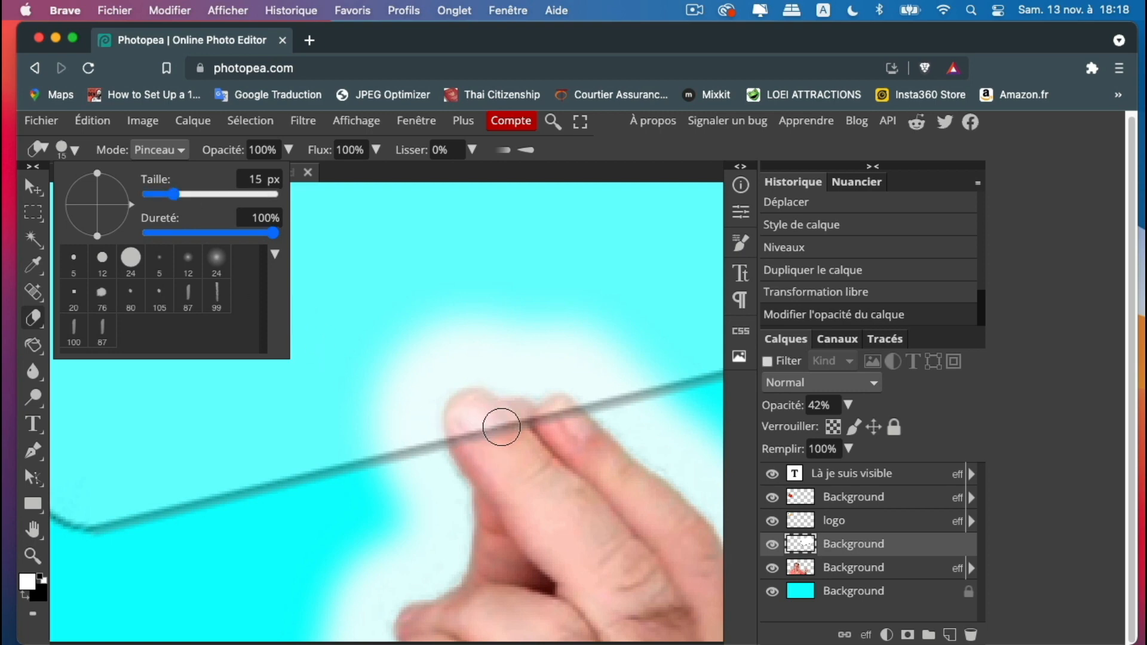
{"action": "left_click", "coordinate": [480, 408]}
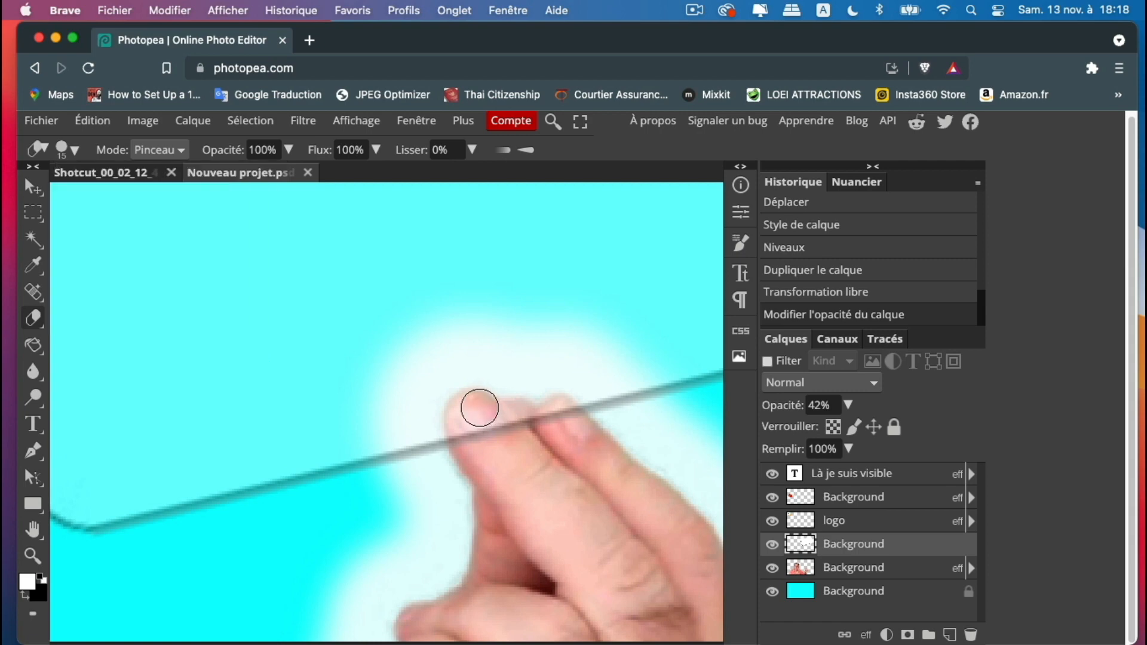
{"action": "left_click_drag", "start_coordinate": [480, 408], "coordinate": [514, 445]}
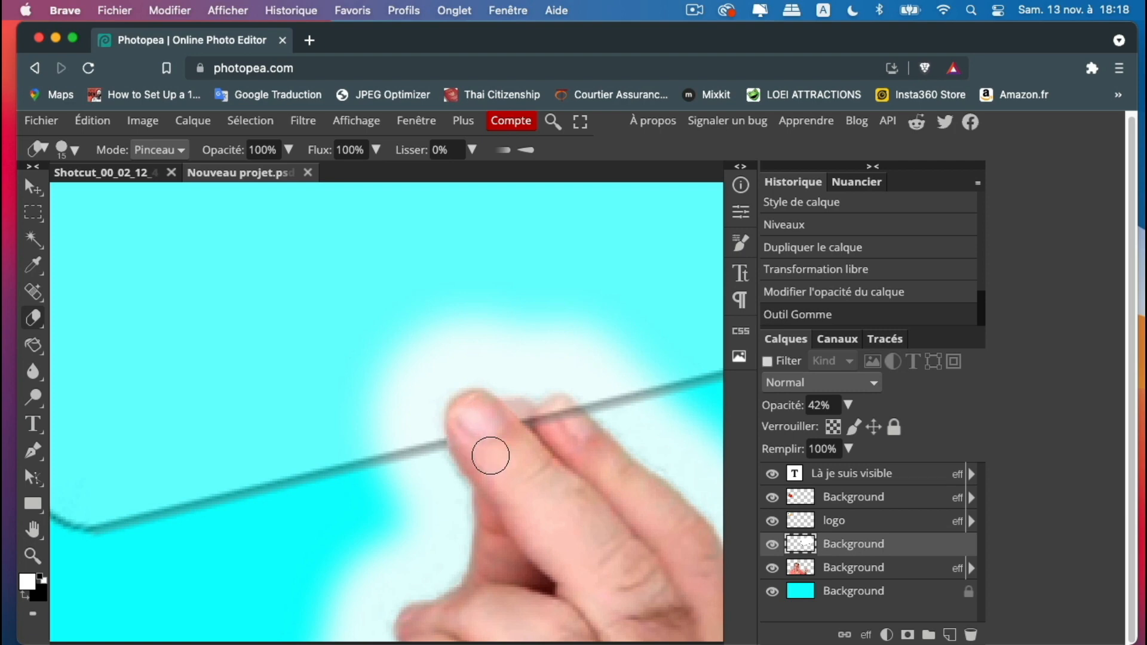
{"action": "left_click", "coordinate": [490, 456]}
{"action": "left_click_drag", "start_coordinate": [469, 410], "coordinate": [464, 452]}
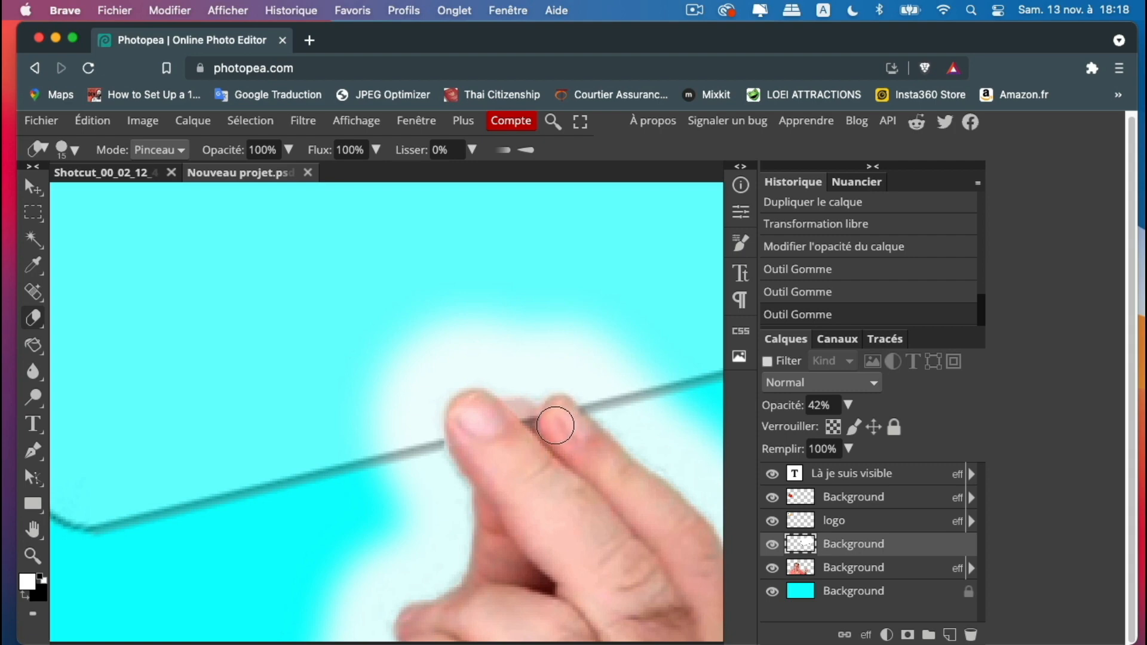
{"action": "mouse_move", "coordinate": [550, 425]}
{"action": "left_mouse_down"}
{"action": "mouse_move", "coordinate": [558, 415]}
{"action": "mouse_move", "coordinate": [601, 456]}
{"action": "mouse_move", "coordinate": [553, 409]}
{"action": "mouse_move", "coordinate": [553, 428]}
{"action": "left_mouse_up"}
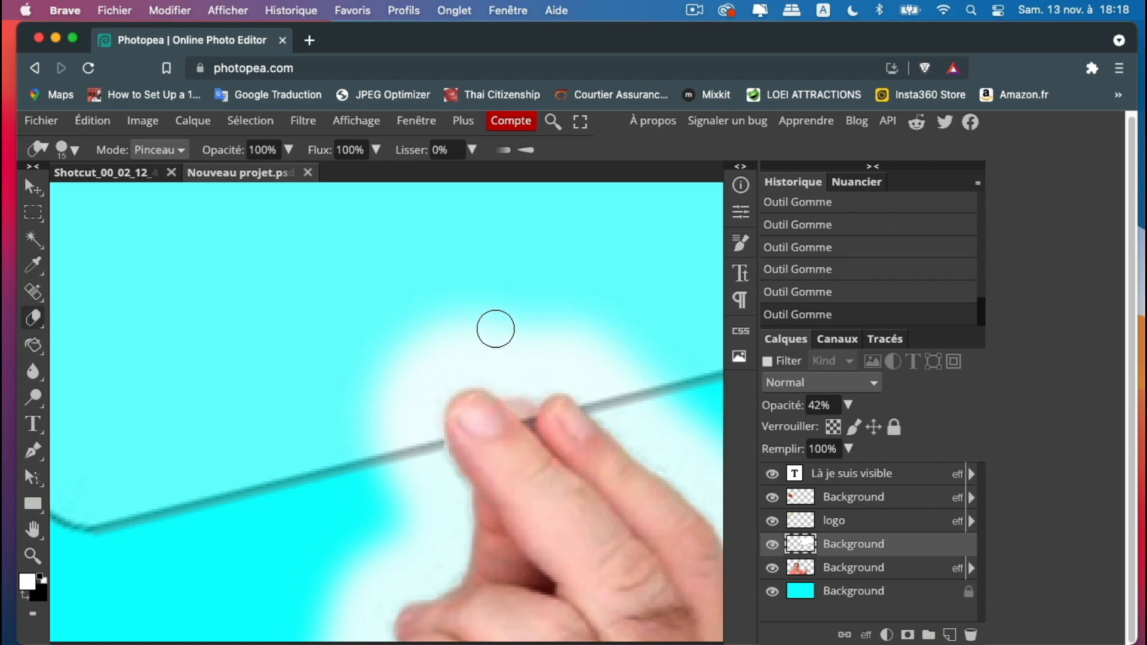
Set the rectangle layer's opacity to 100% and fit the whole thumbnail in the view.
{"action": "left_click", "coordinate": [848, 405]}
{"action": "left_click_drag", "start_coordinate": [810, 427], "coordinate": [880, 428]}
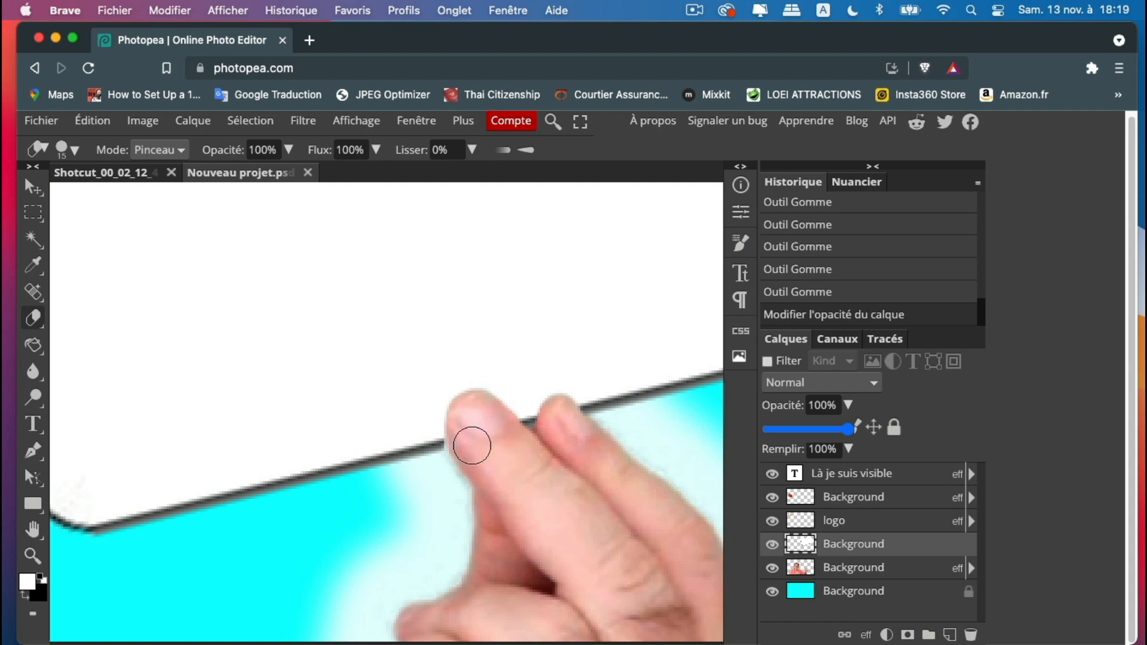
{"action": "left_click", "coordinate": [29, 558]}
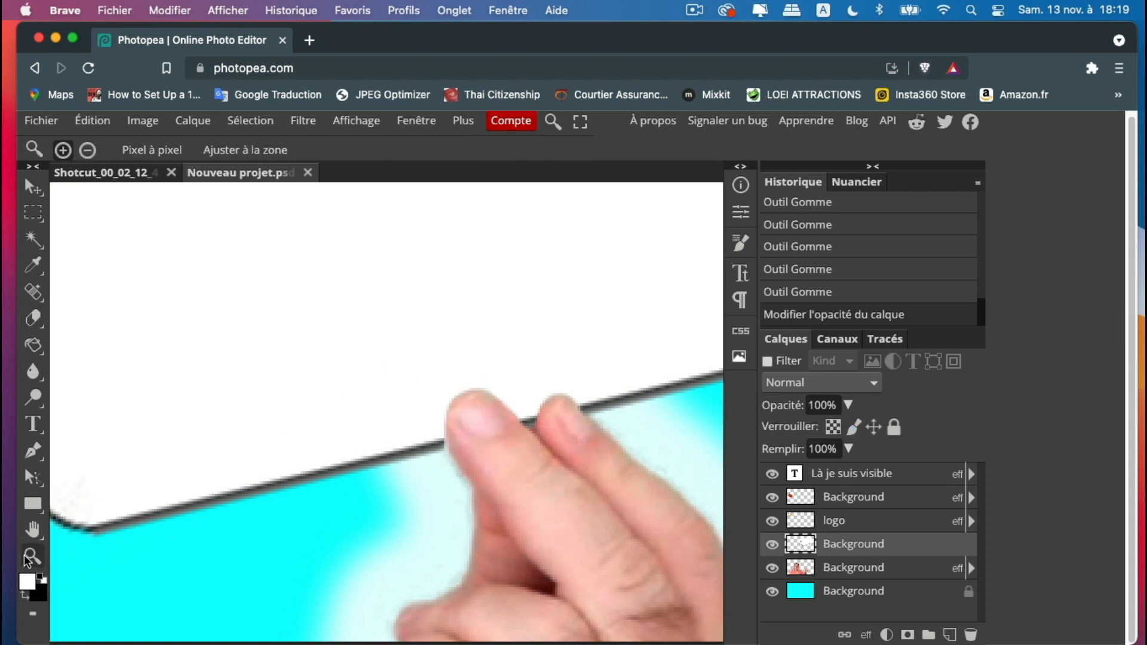
{"action": "left_click", "coordinate": [243, 150]}
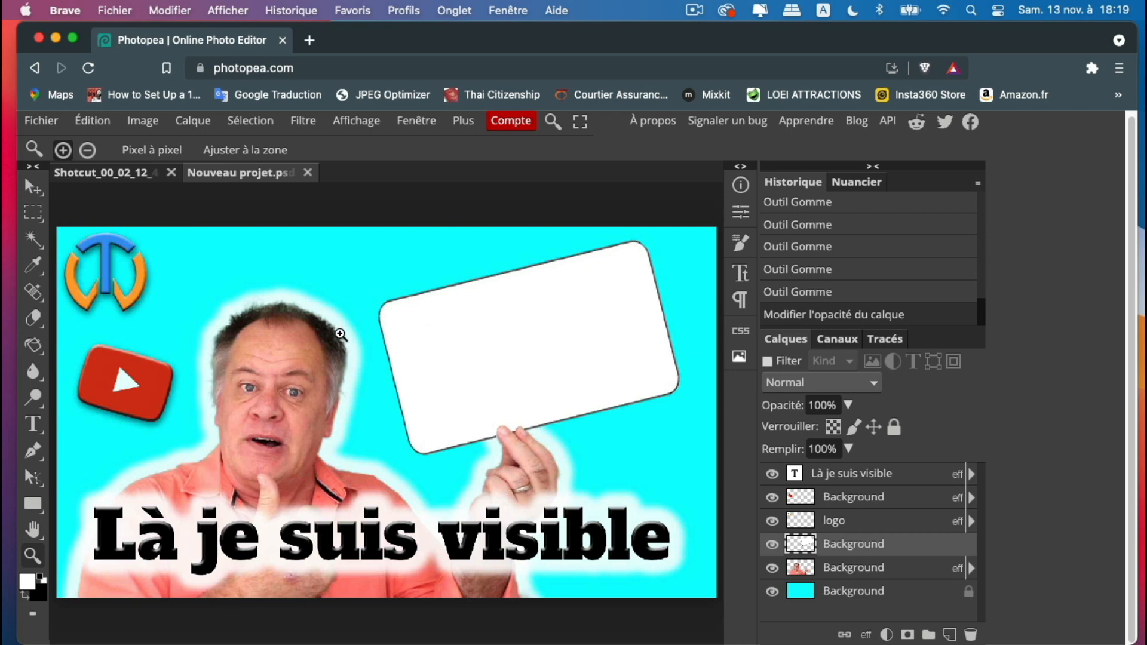
Export the thumbnail as a 1280 × 720 px JPG at 100% quality, named inter, in the rushes folder.
{"action": "left_click", "coordinate": [41, 122]}
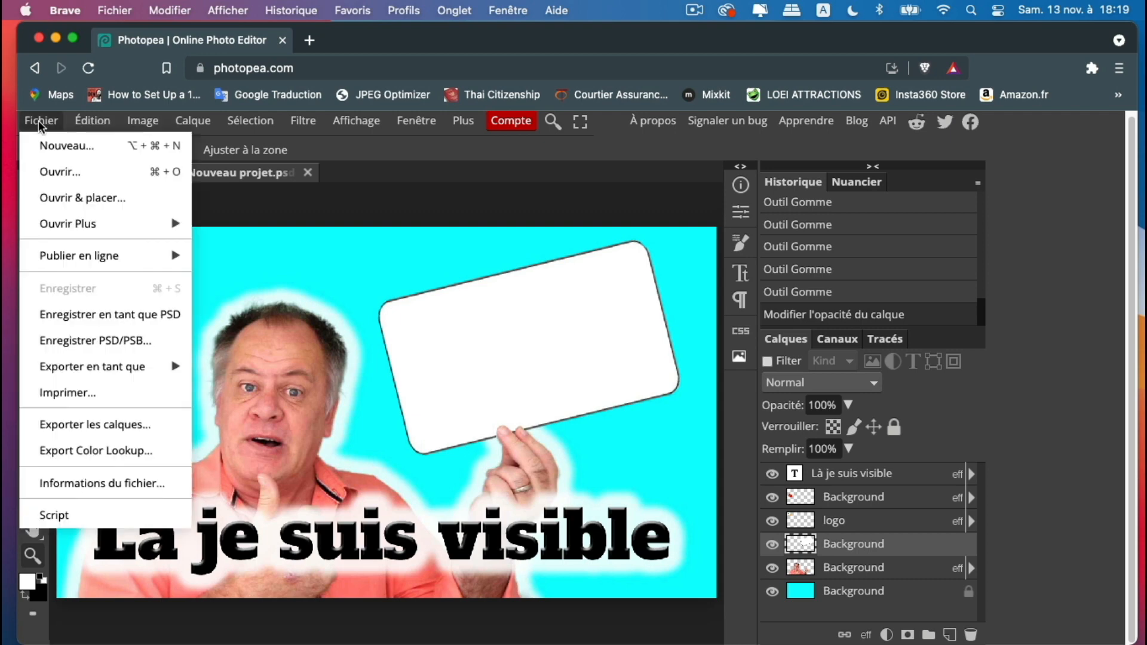
{"action": "mouse_move", "coordinate": [86, 367]}
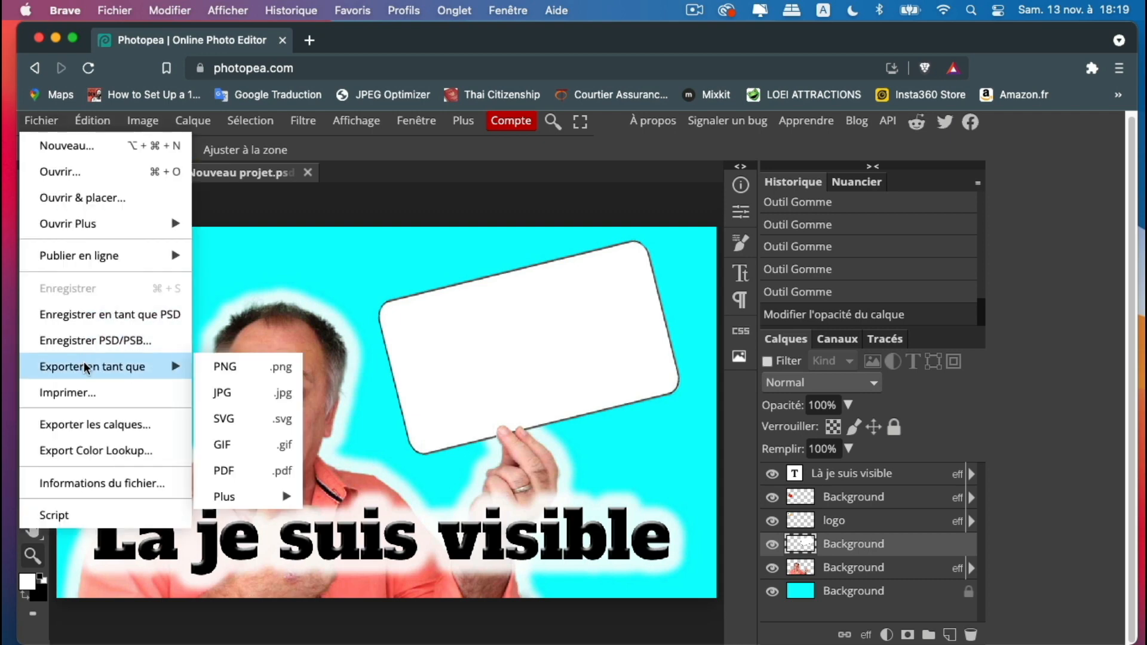
{"action": "left_click", "coordinate": [233, 396]}
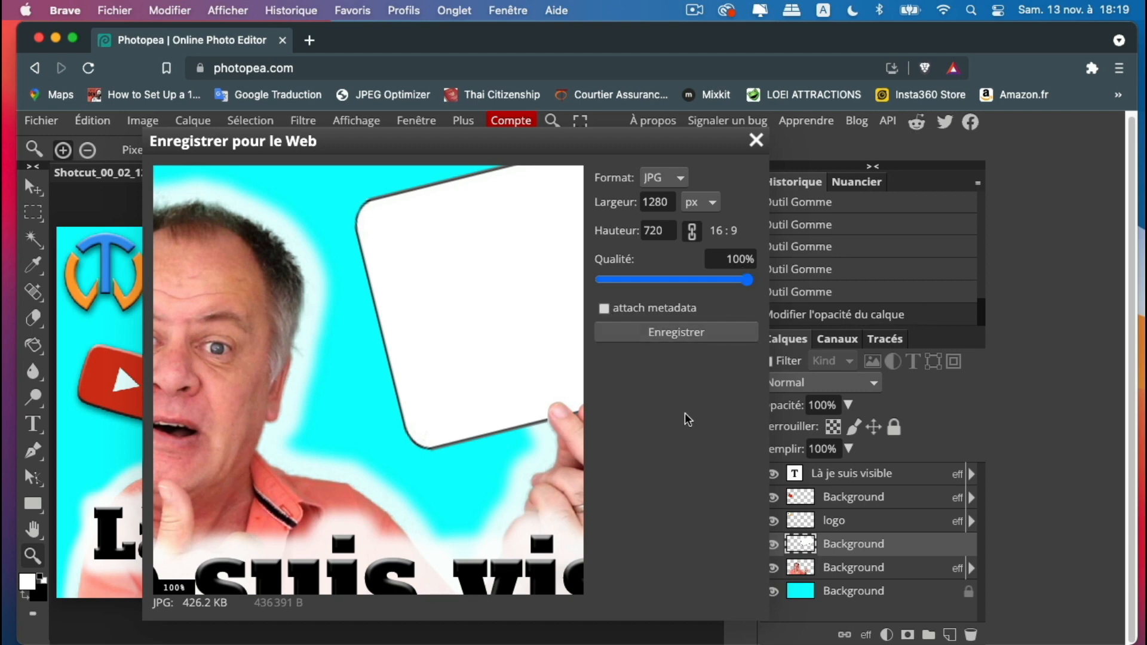
{"action": "left_click", "coordinate": [687, 334]}
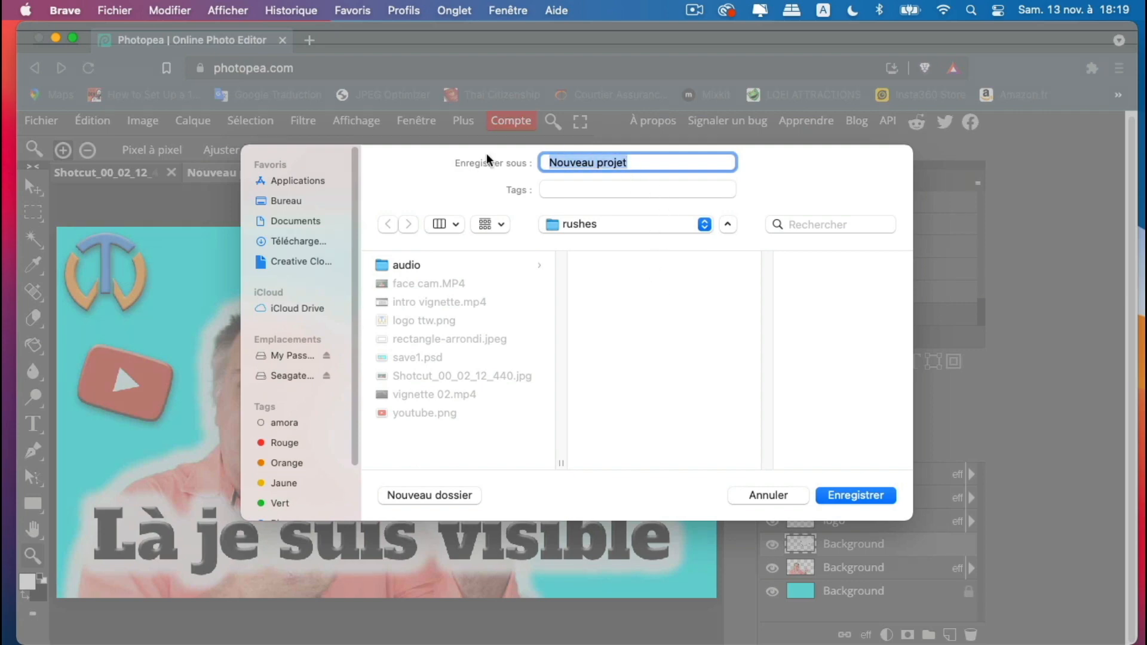
{"action": "type", "text": "ca"}
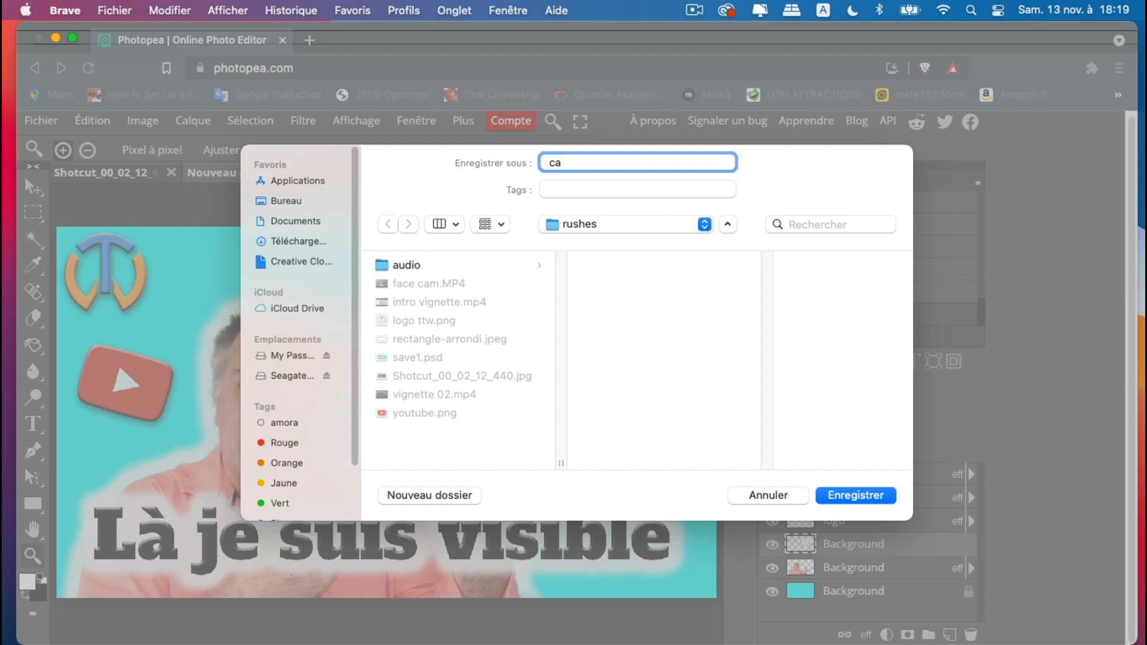
{"action": "key", "text": "BackSpace"}
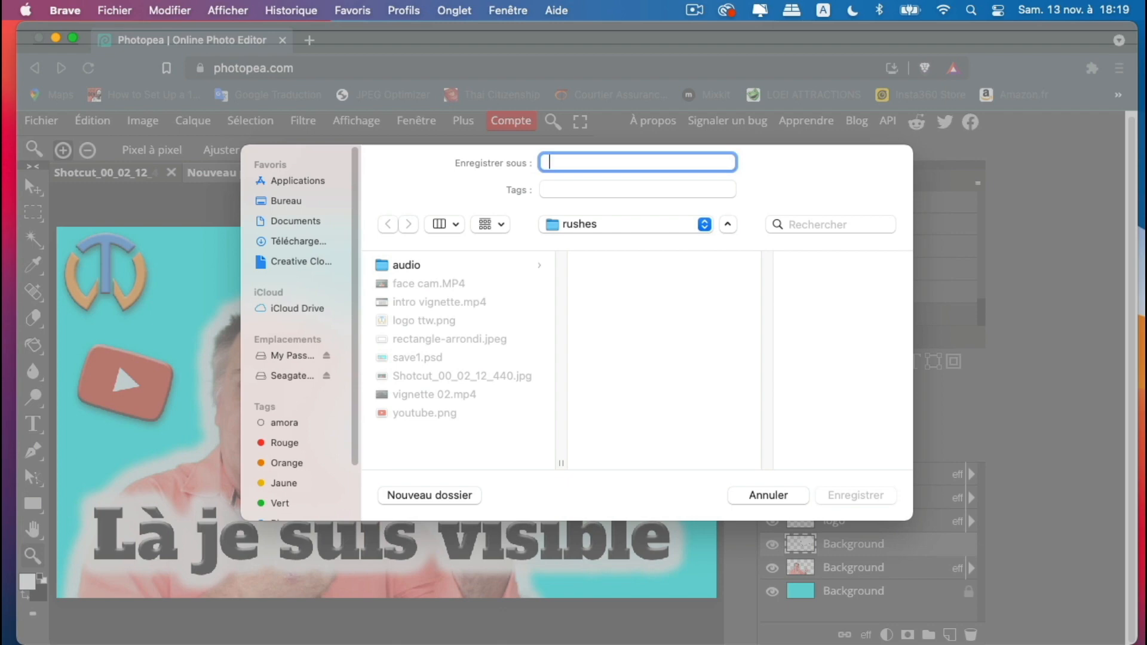
{"action": "type", "text": "inter"}
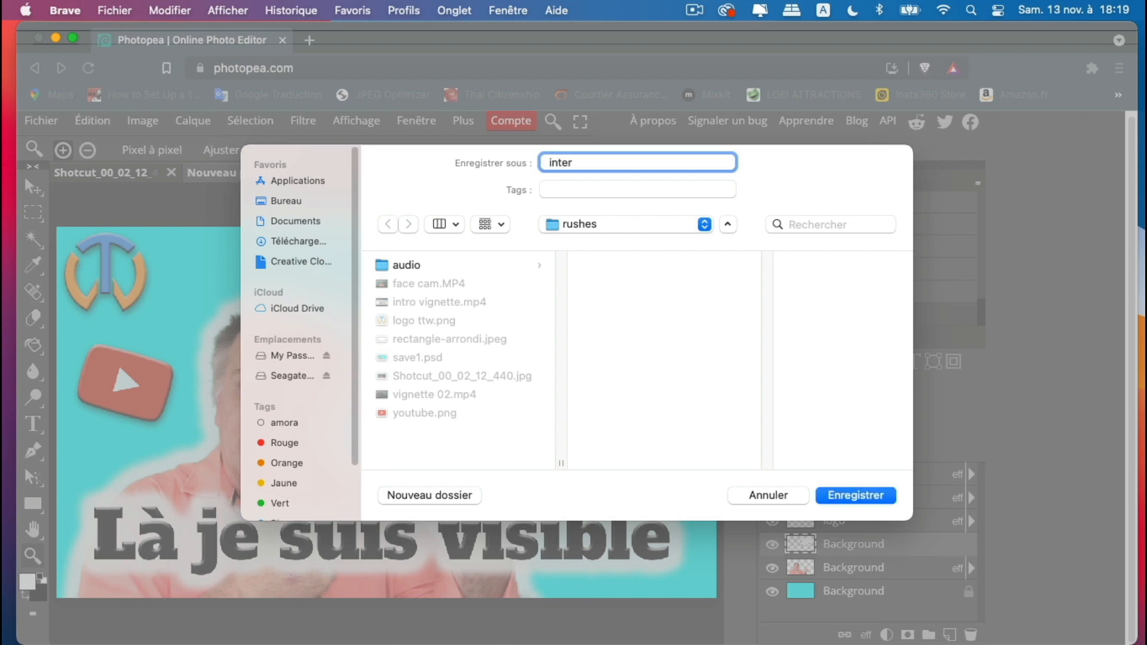
{"action": "left_click", "coordinate": [840, 496]}
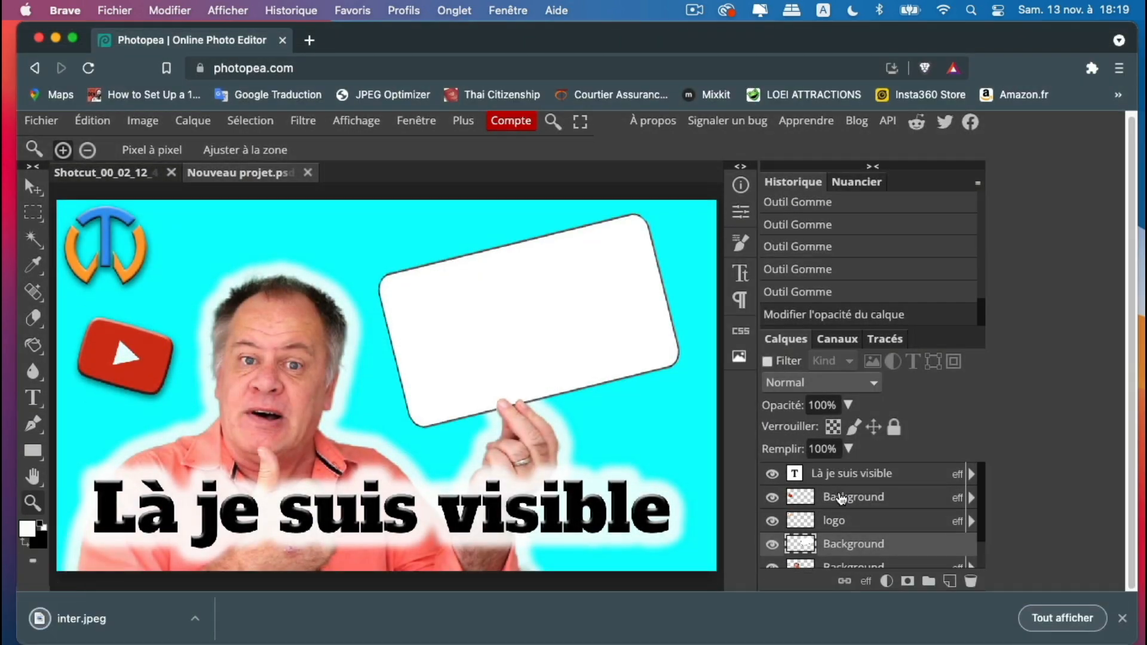
{"action": "left_click", "coordinate": [1122, 619]}
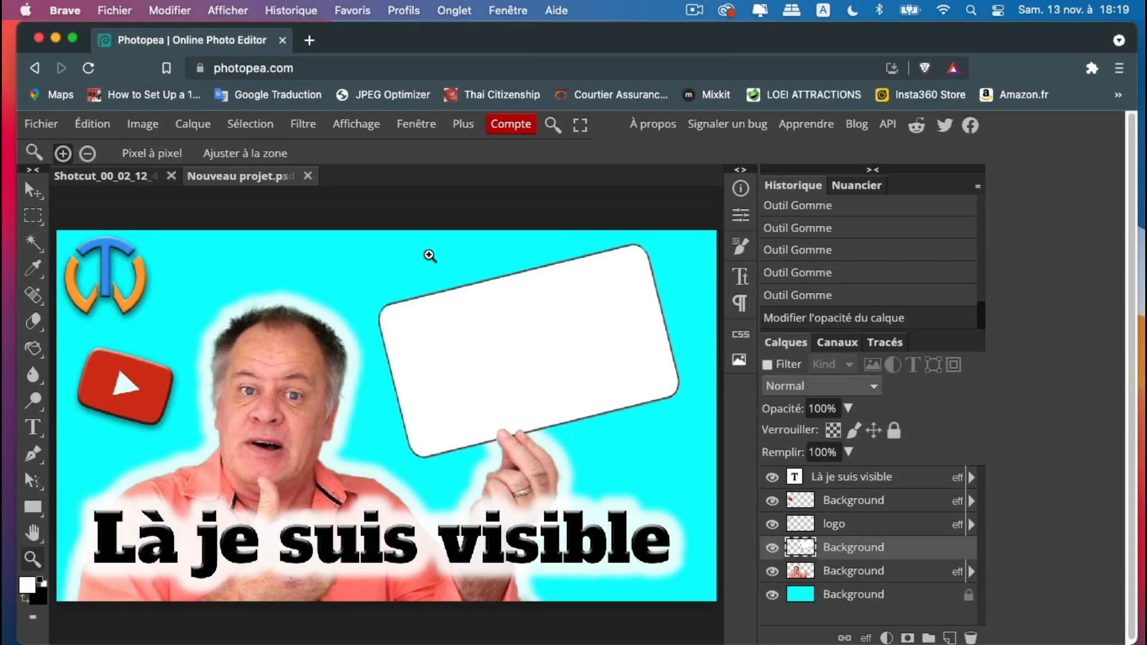
Open the exported image inter.jpeg from the rushes folder as a separate document.
{"action": "left_click", "coordinate": [43, 124]}
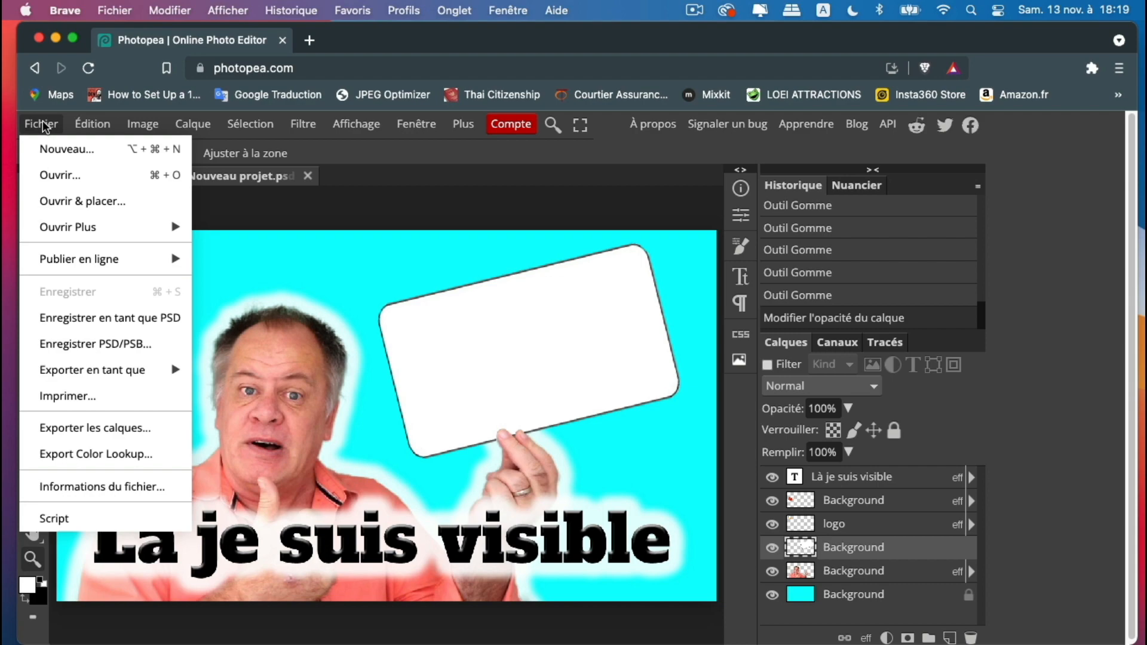
{"action": "left_click", "coordinate": [58, 177]}
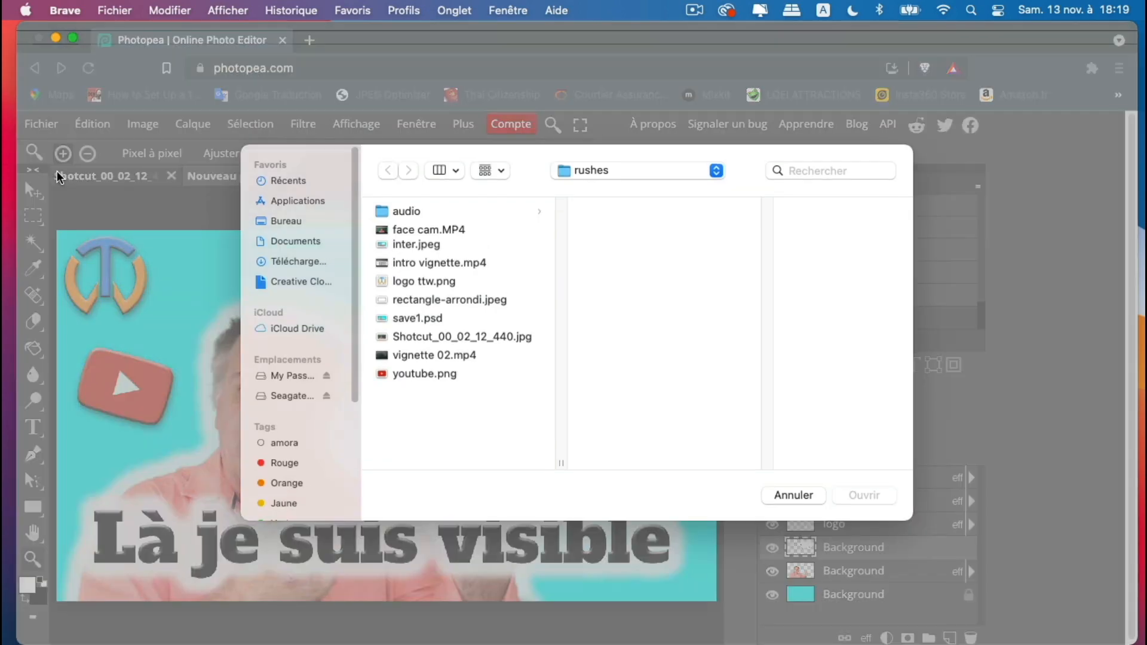
{"action": "left_click", "coordinate": [421, 253]}
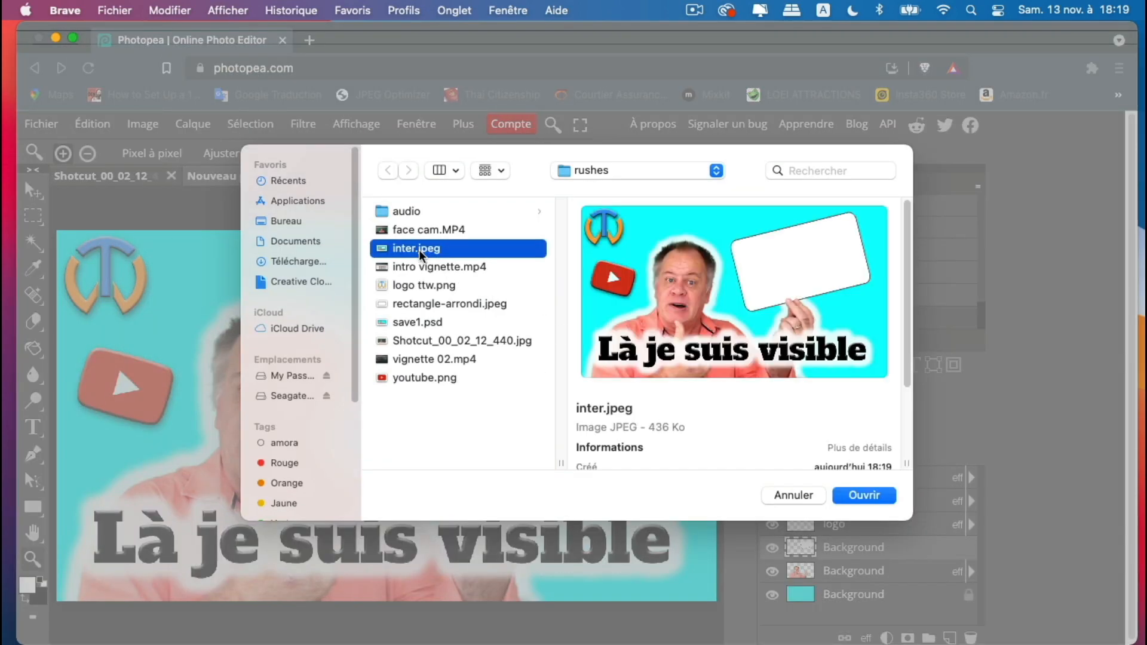
{"action": "left_click", "coordinate": [883, 499]}
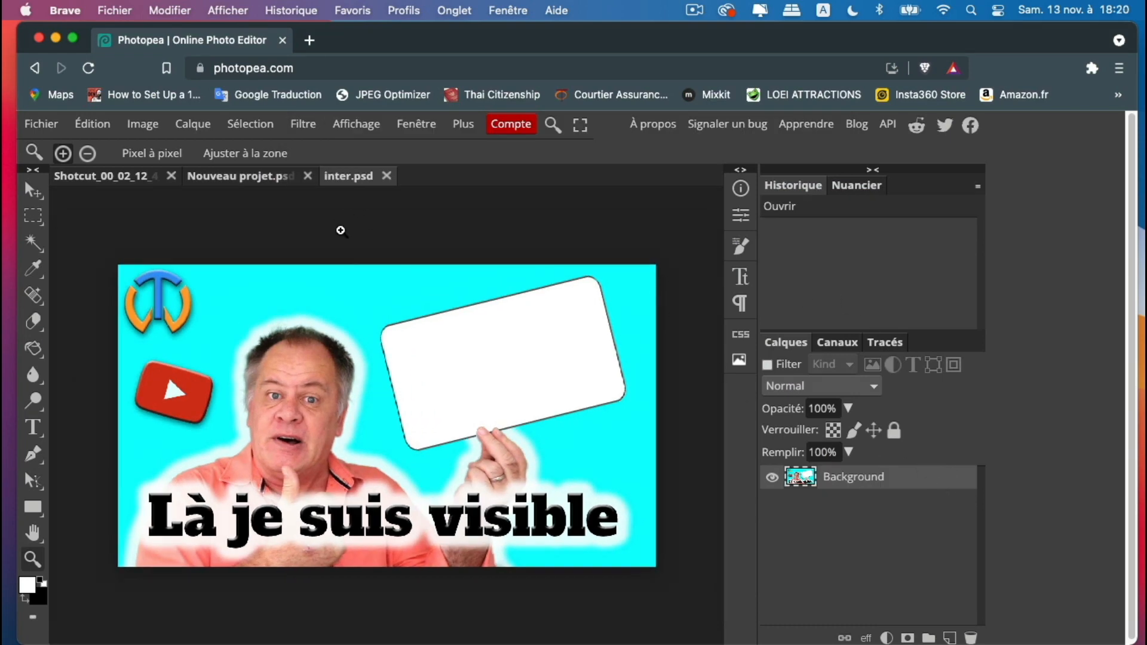
Duplicate the Background layer of inter.psd into Nouveau projet.psd and switch to that document.
{"action": "right_click", "coordinate": [918, 488]}
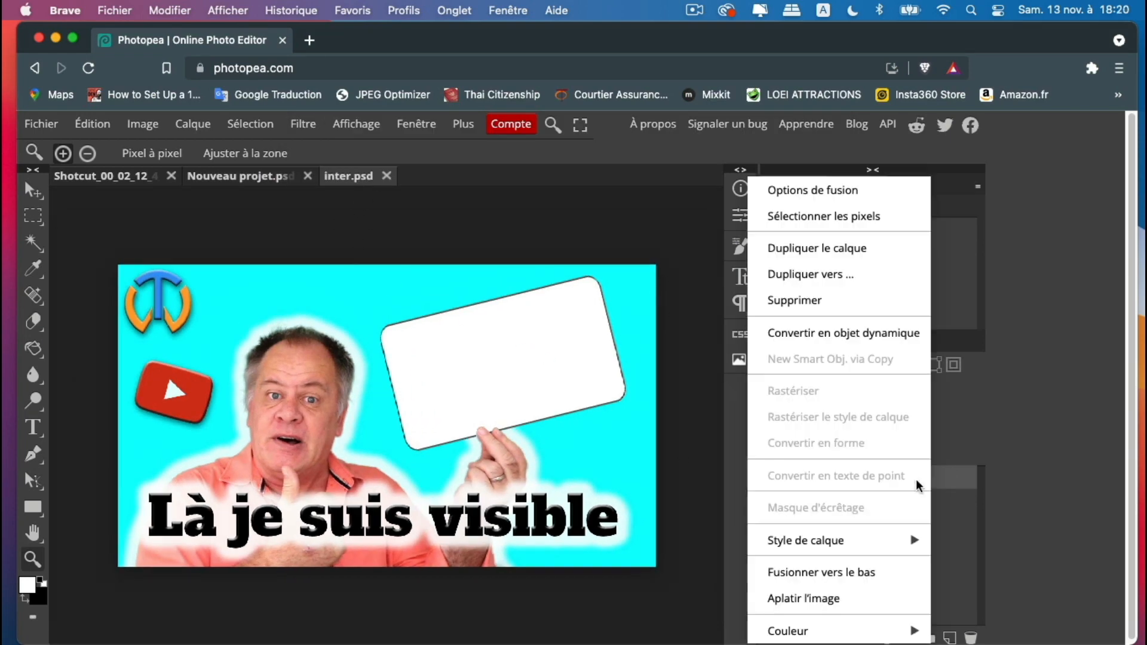
{"action": "left_click", "coordinate": [810, 276]}
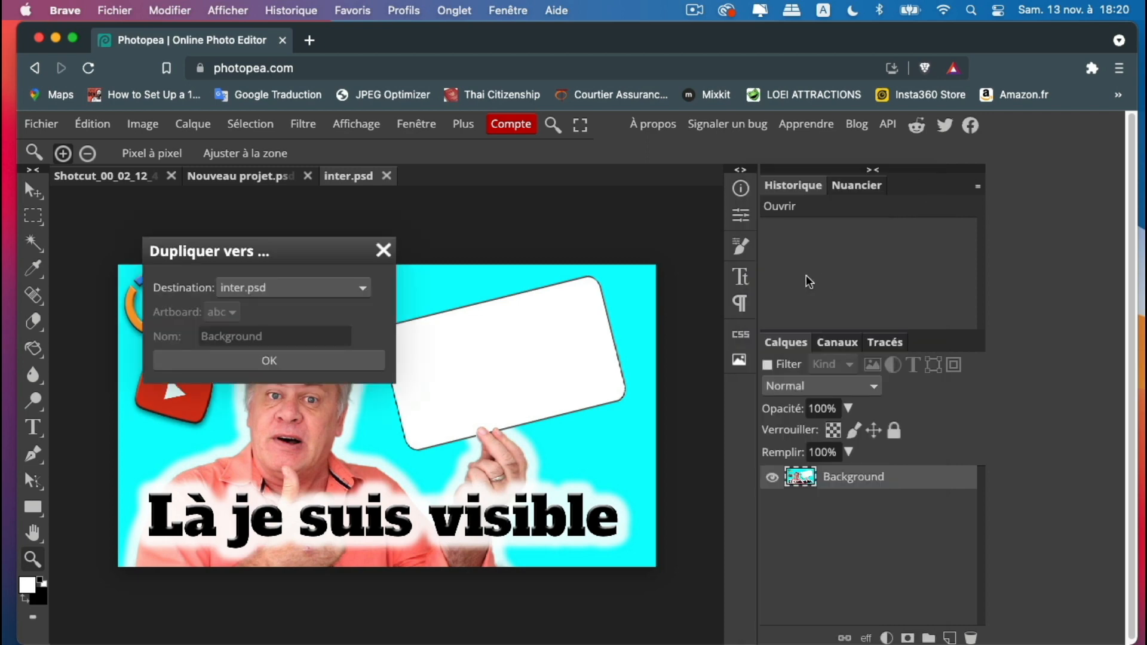
{"action": "left_click", "coordinate": [261, 283]}
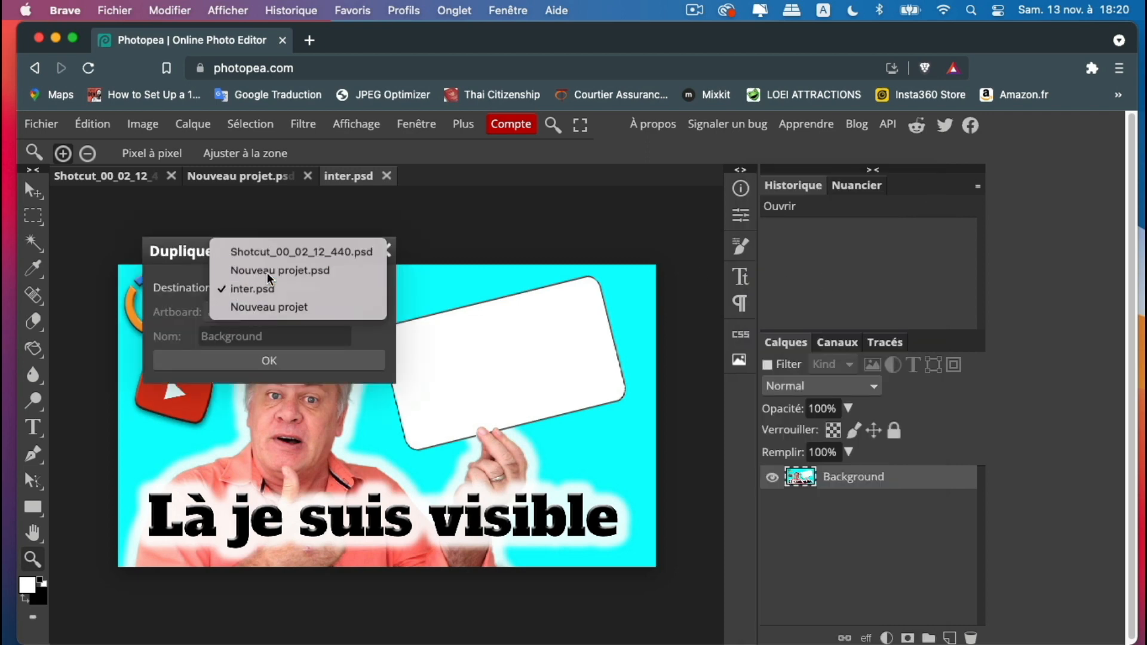
{"action": "left_click", "coordinate": [267, 270]}
{"action": "left_click", "coordinate": [267, 360]}
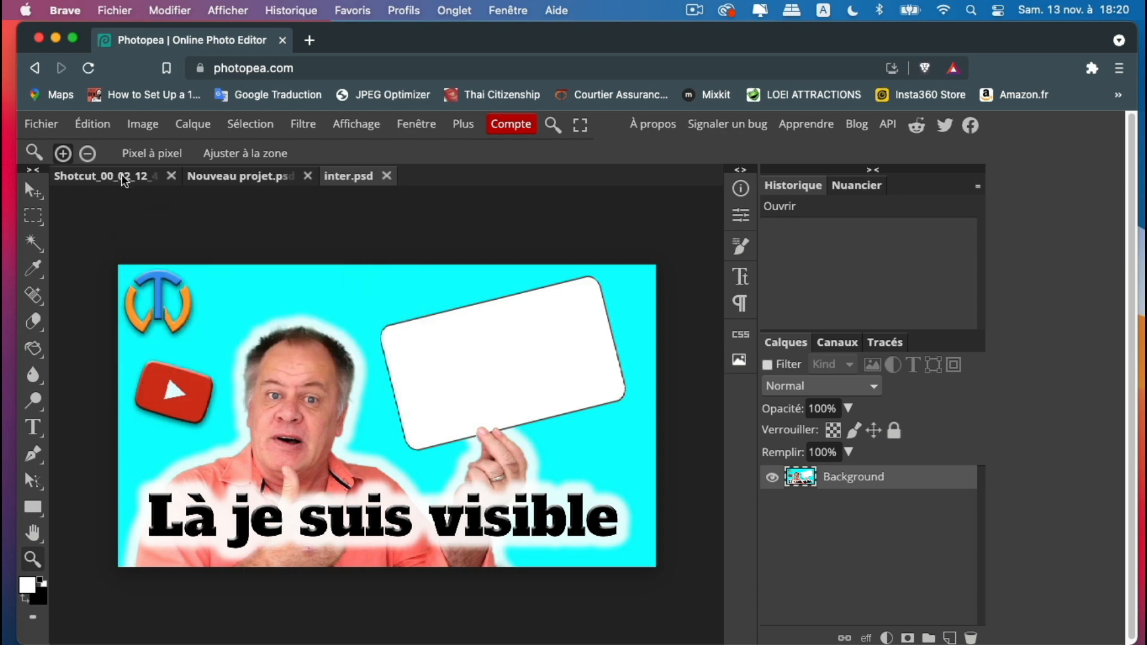
{"action": "left_click", "coordinate": [220, 176]}
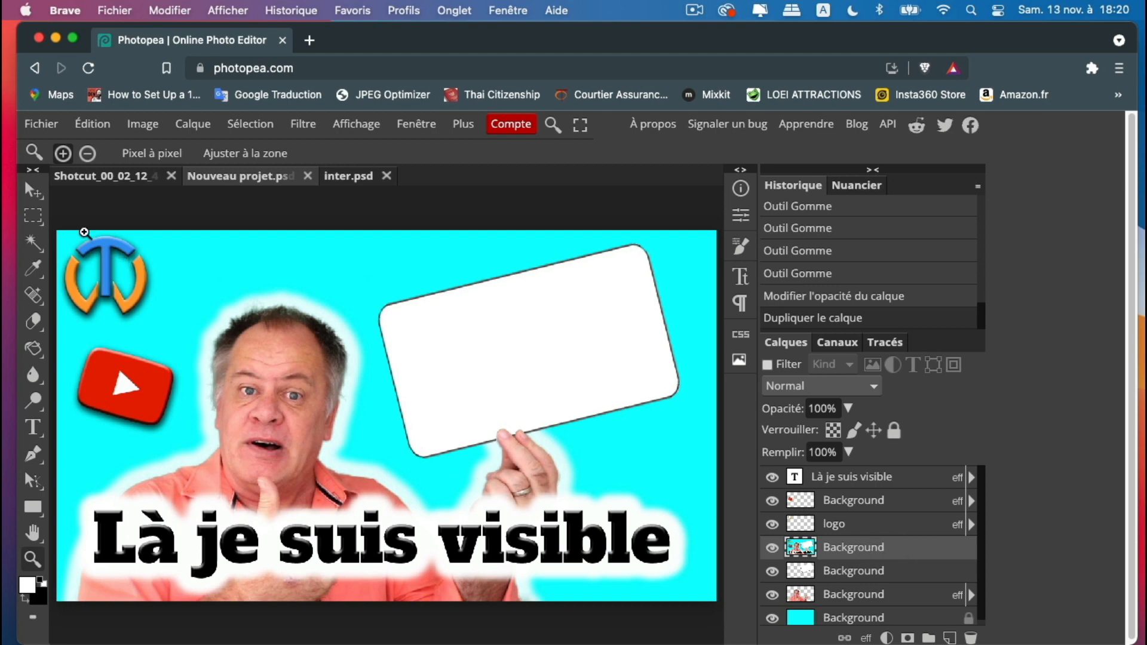
Scale the duplicated thumbnail layer down to about 46% with Free Transform and place it over the tilted white card.
{"action": "left_click", "coordinate": [34, 191]}
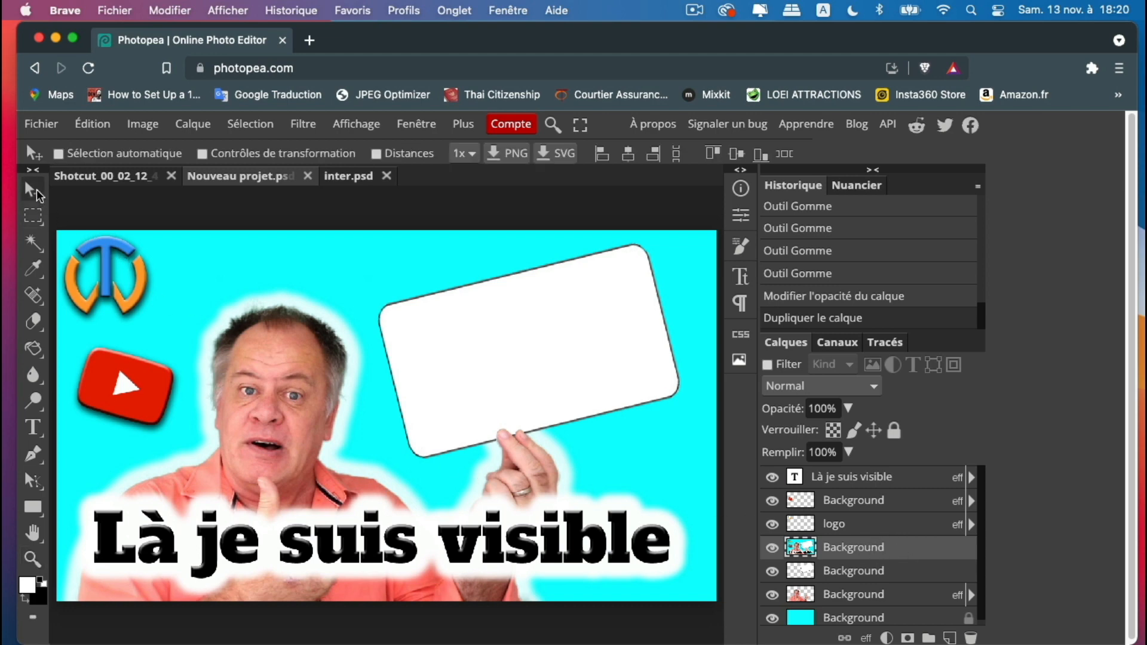
{"action": "left_click", "coordinate": [92, 124]}
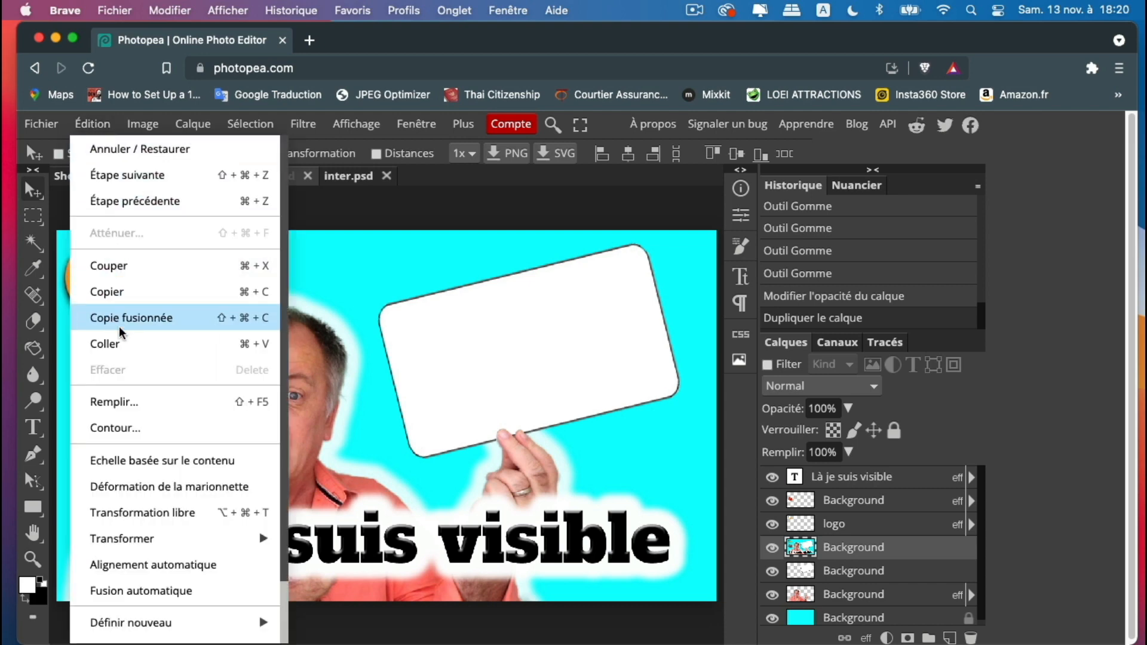
{"action": "left_click", "coordinate": [154, 513]}
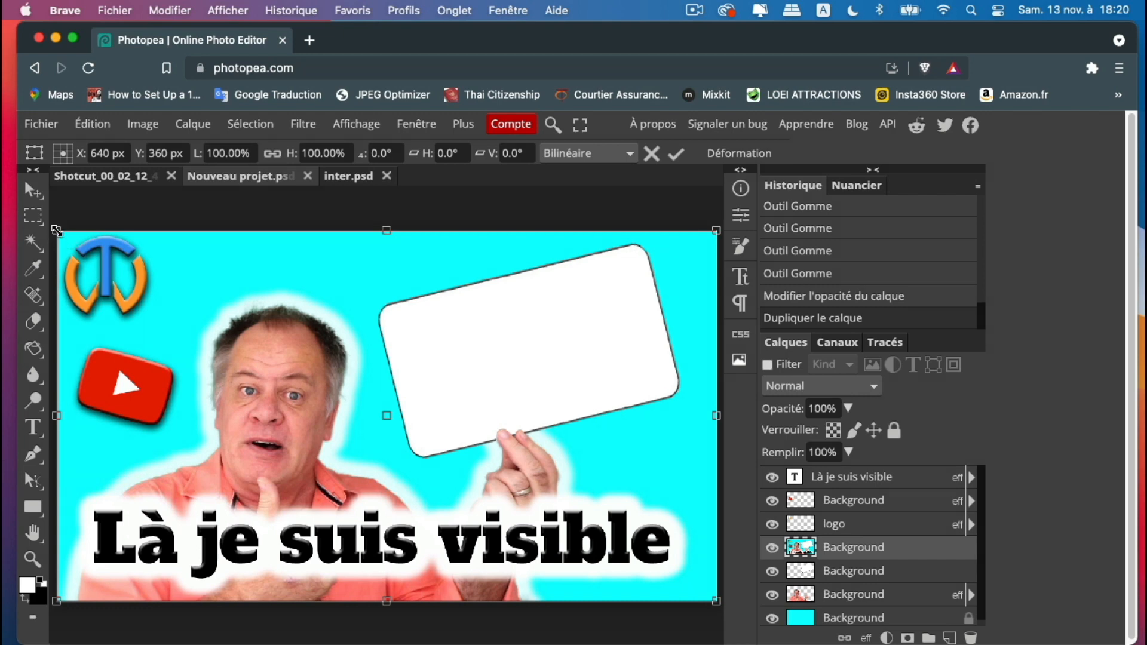
{"action": "left_click_drag", "start_coordinate": [56, 231], "coordinate": [367, 496]}
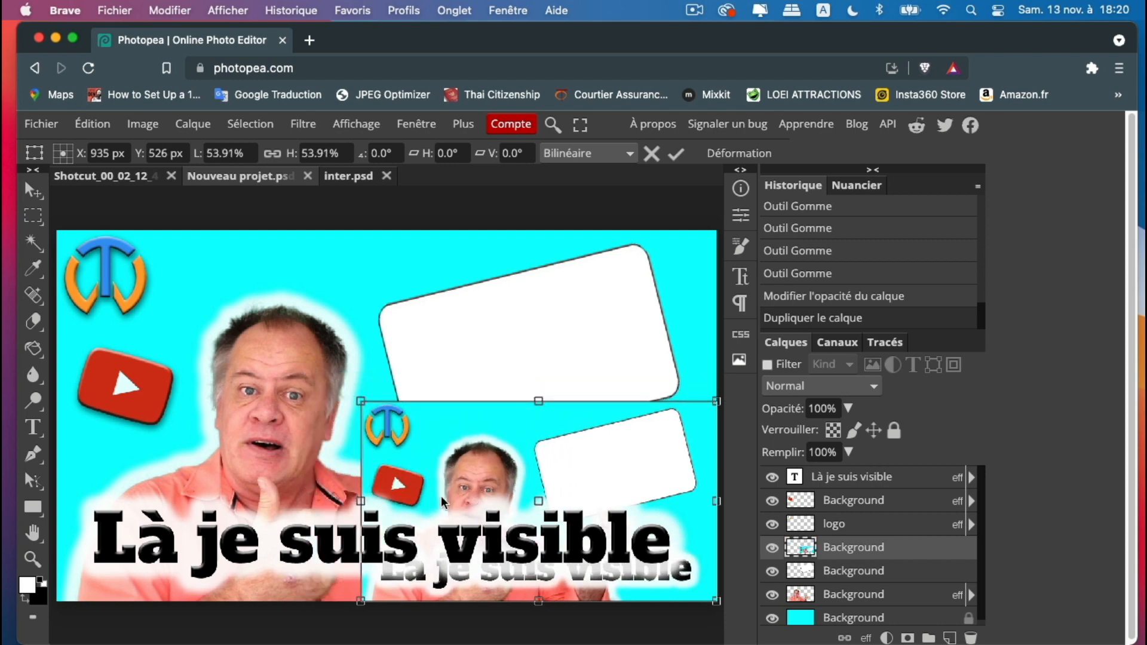
{"action": "left_click_drag", "start_coordinate": [495, 495], "coordinate": [454, 367]}
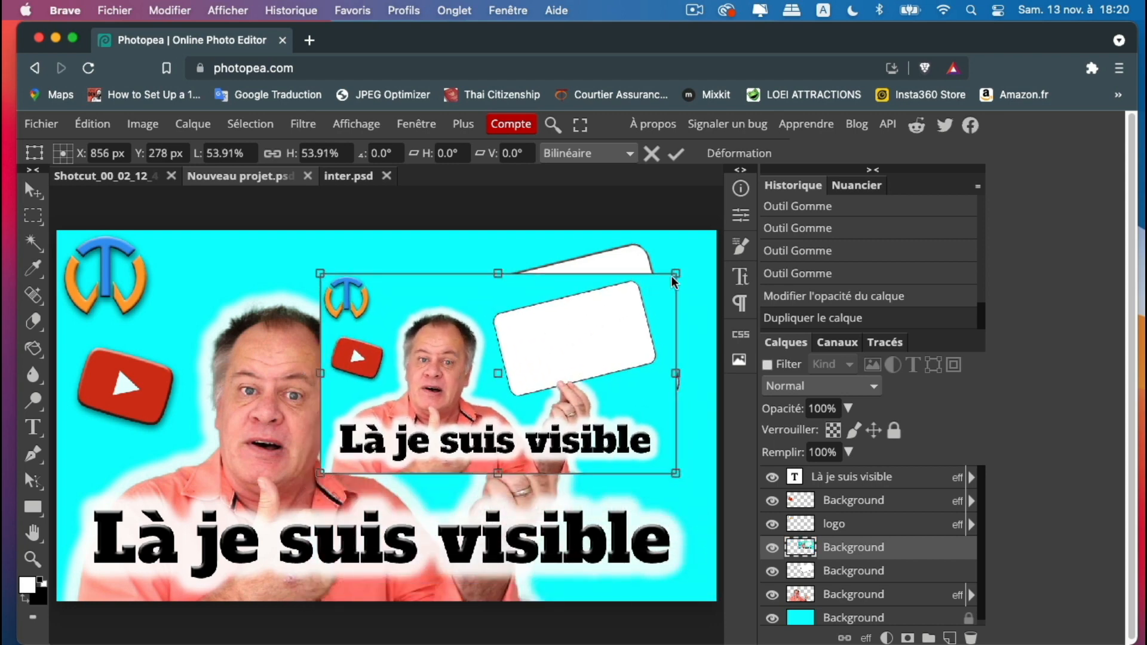
{"action": "left_click_drag", "start_coordinate": [674, 274], "coordinate": [623, 303]}
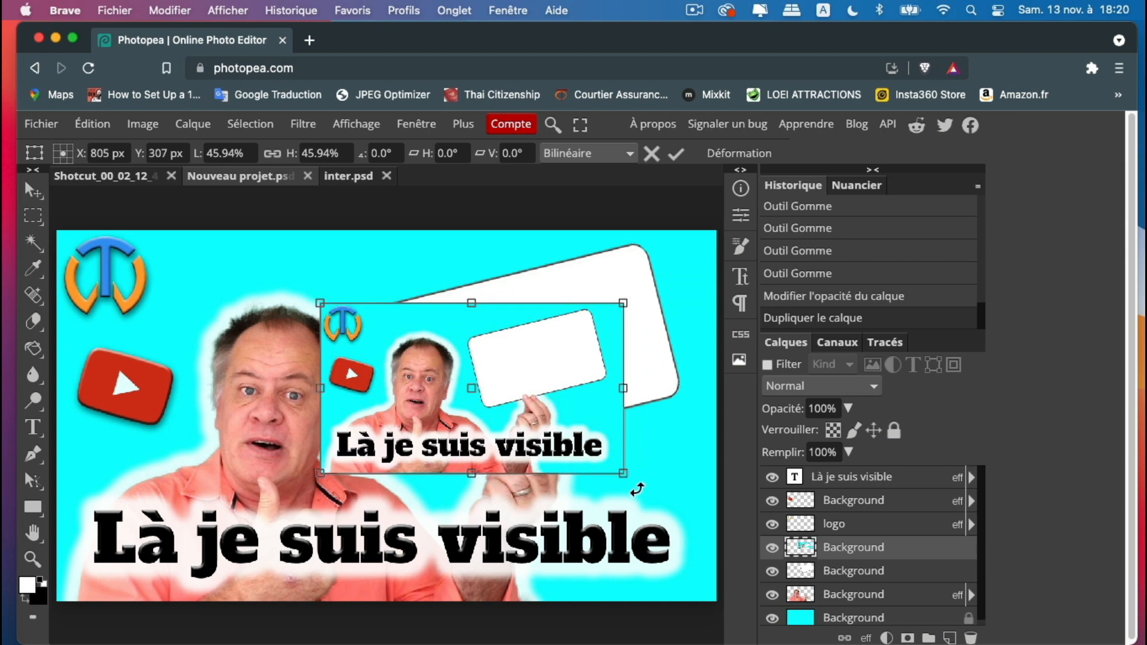
Rotate the miniature to about -13.8°, reduce it to about 41%, fit it inside the tilted white card and apply the transformation.
{"action": "left_click_drag", "start_coordinate": [637, 489], "coordinate": [656, 442]}
{"action": "left_click_drag", "start_coordinate": [503, 382], "coordinate": [560, 352]}
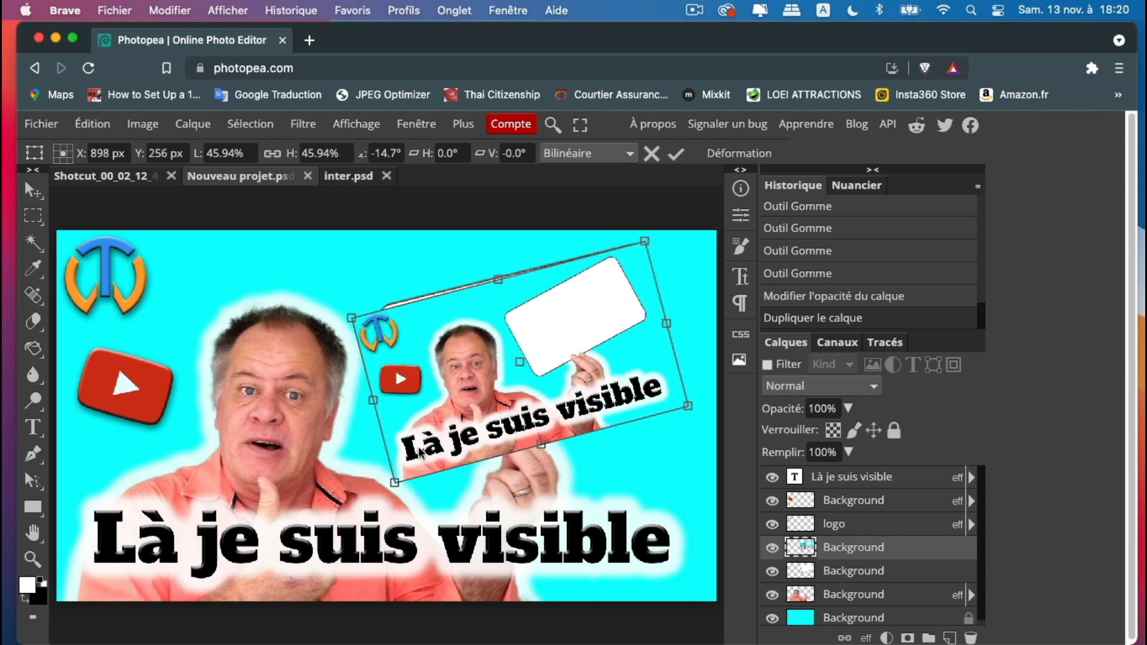
{"action": "left_click_drag", "start_coordinate": [393, 483], "coordinate": [417, 449]}
{"action": "left_click_drag", "start_coordinate": [520, 409], "coordinate": [517, 409]}
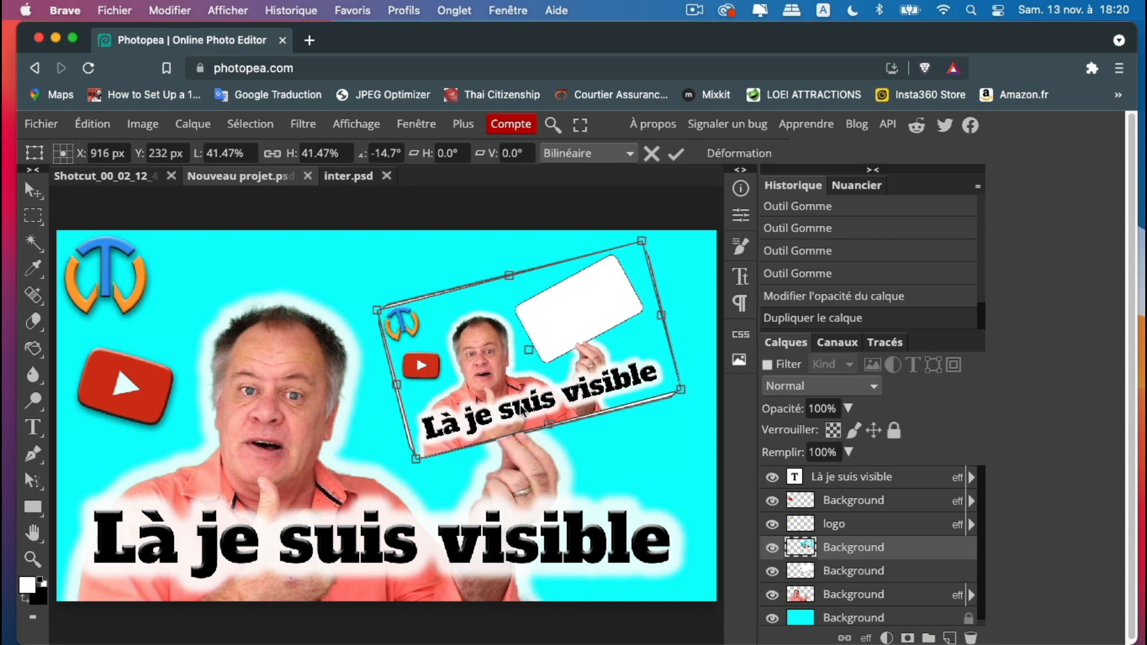
{"action": "left_click_drag", "start_coordinate": [696, 395], "coordinate": [696, 398]}
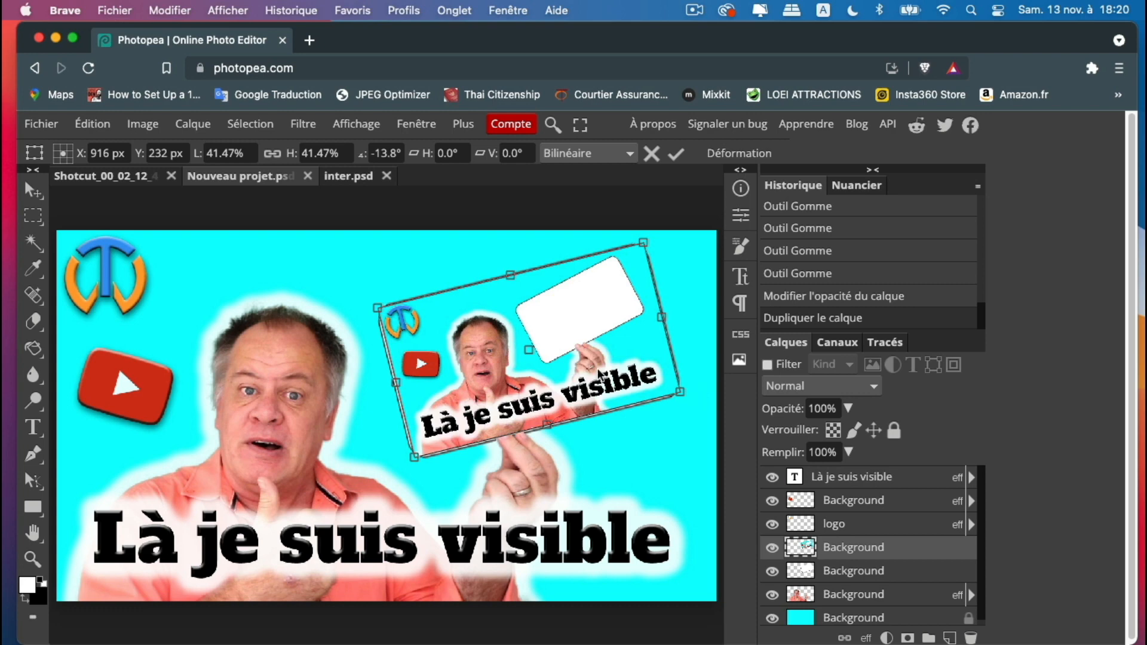
{"action": "left_click", "coordinate": [34, 561]}
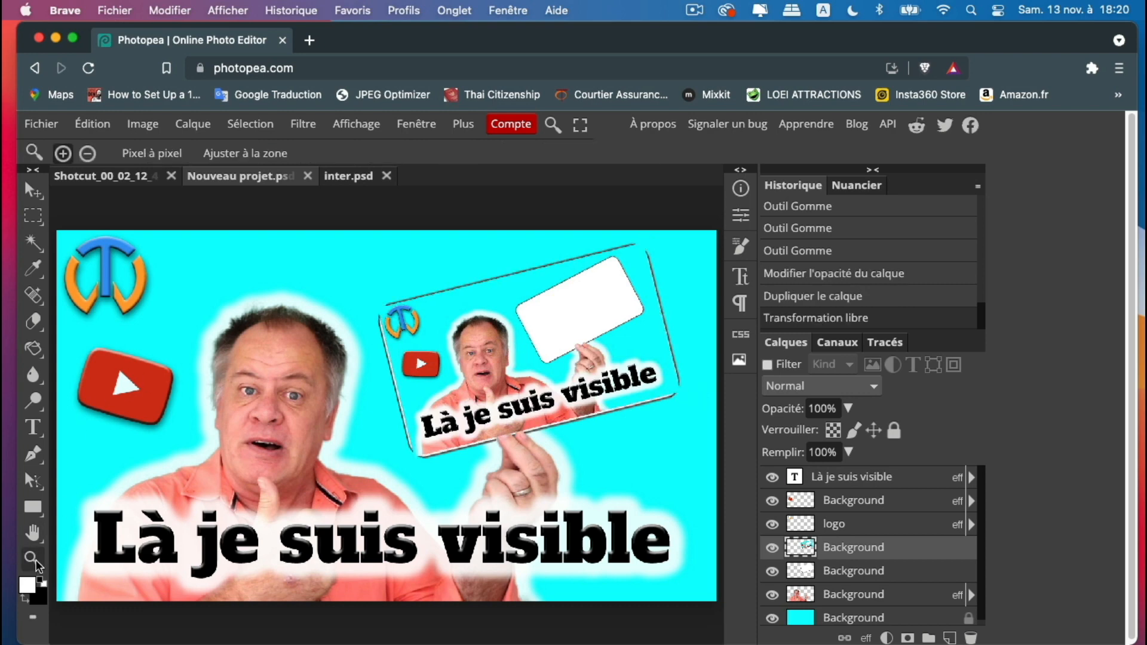
Stretch the miniature's bottom edge with Free Transform to a height of 100.96% to cover the card's white border, and apply it.
{"action": "left_click", "coordinate": [525, 438]}
{"action": "left_click", "coordinate": [525, 438]}
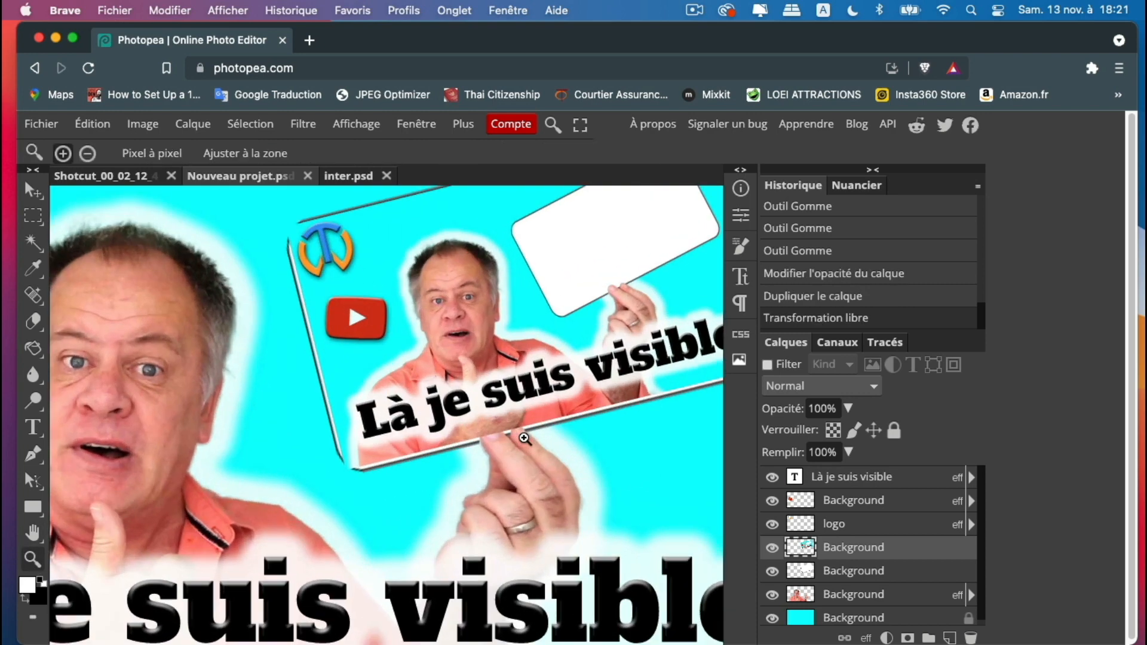
{"action": "left_click", "coordinate": [525, 438]}
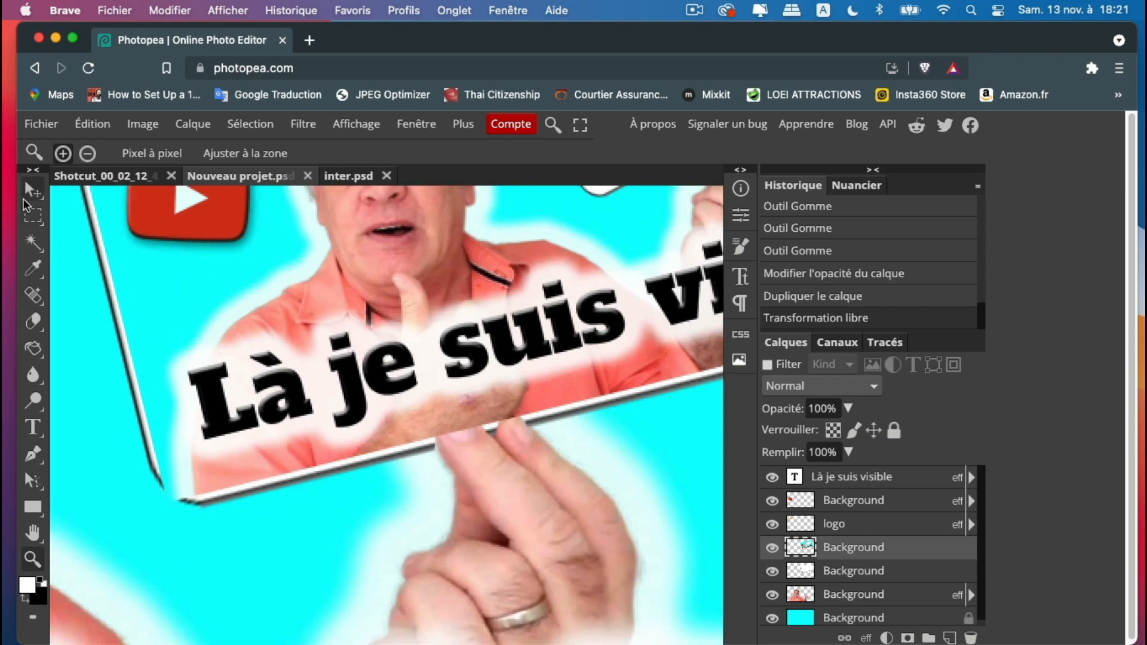
{"action": "left_click", "coordinate": [31, 196]}
{"action": "left_click", "coordinate": [91, 123]}
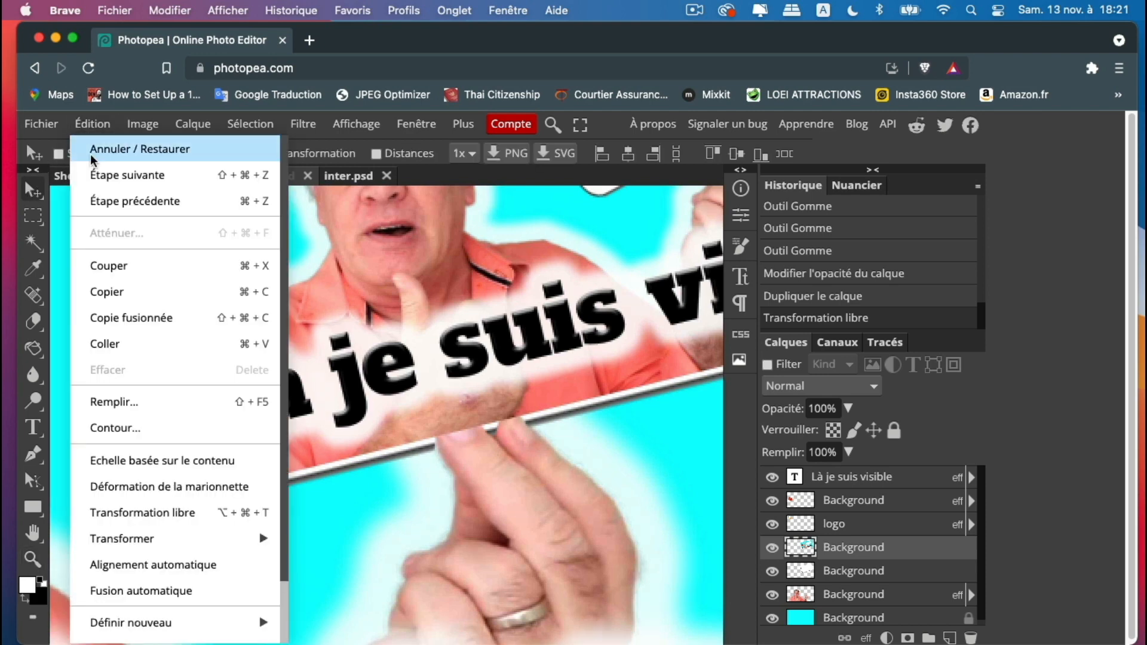
{"action": "left_click", "coordinate": [138, 513]}
{"action": "scroll", "coordinate": [141, 509], "scroll_direction": "up", "scroll_amount": 3}
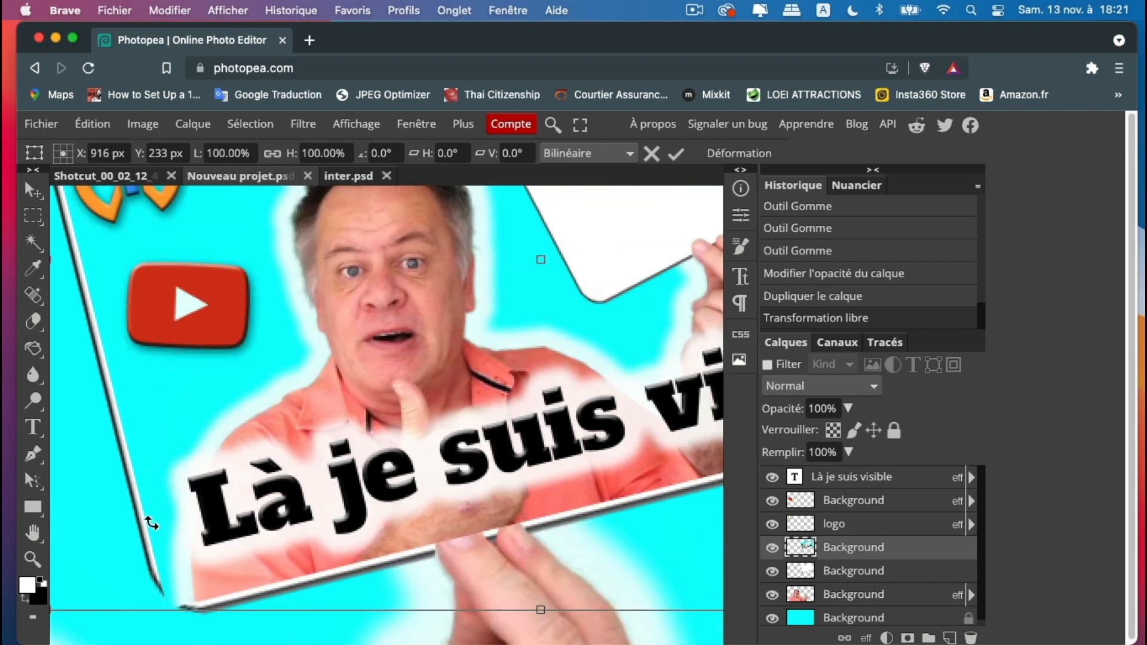
{"action": "scroll", "coordinate": [152, 523], "scroll_direction": "up", "scroll_amount": 10}
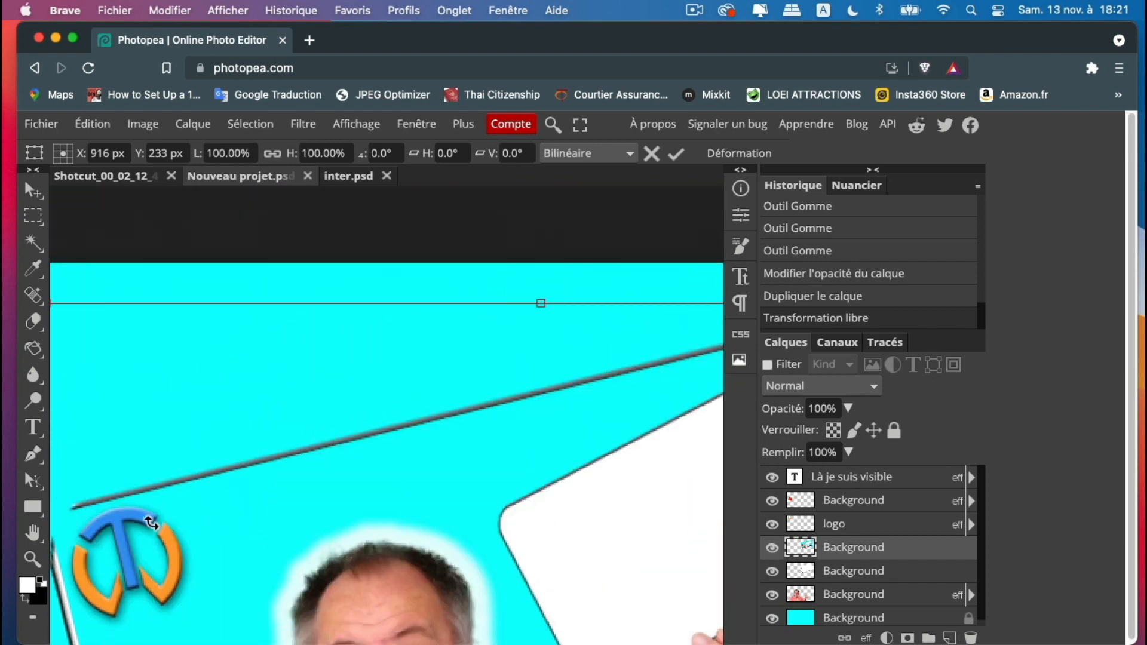
{"action": "scroll", "coordinate": [150, 518], "scroll_direction": "down", "scroll_amount": 14}
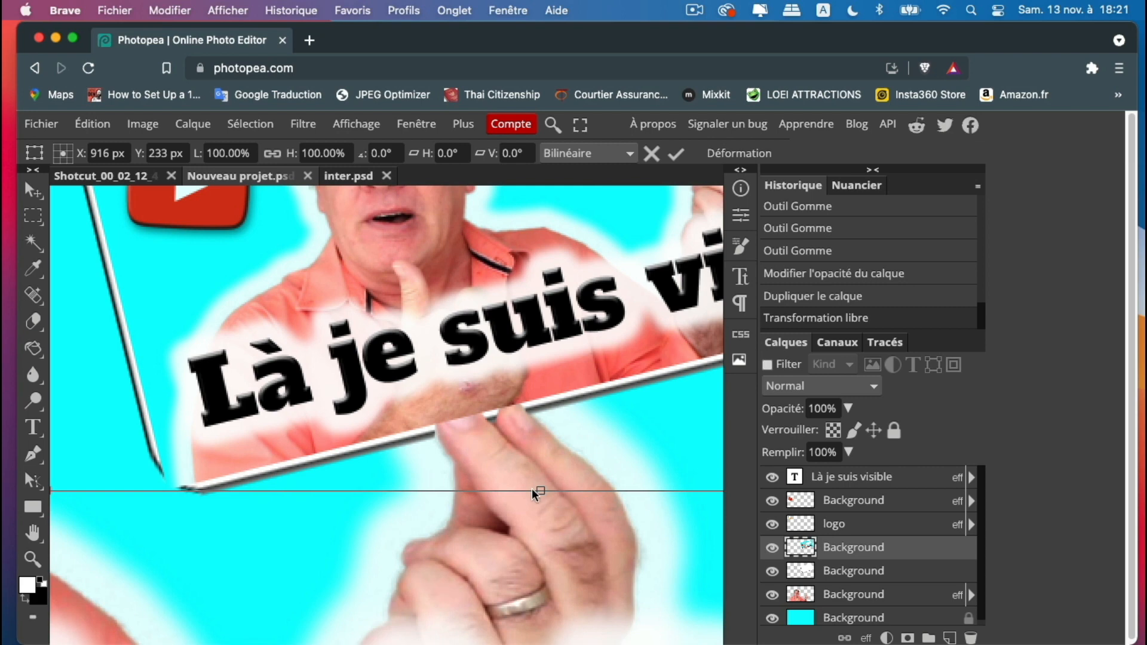
{"action": "left_click_drag", "start_coordinate": [540, 490], "coordinate": [540, 497]}
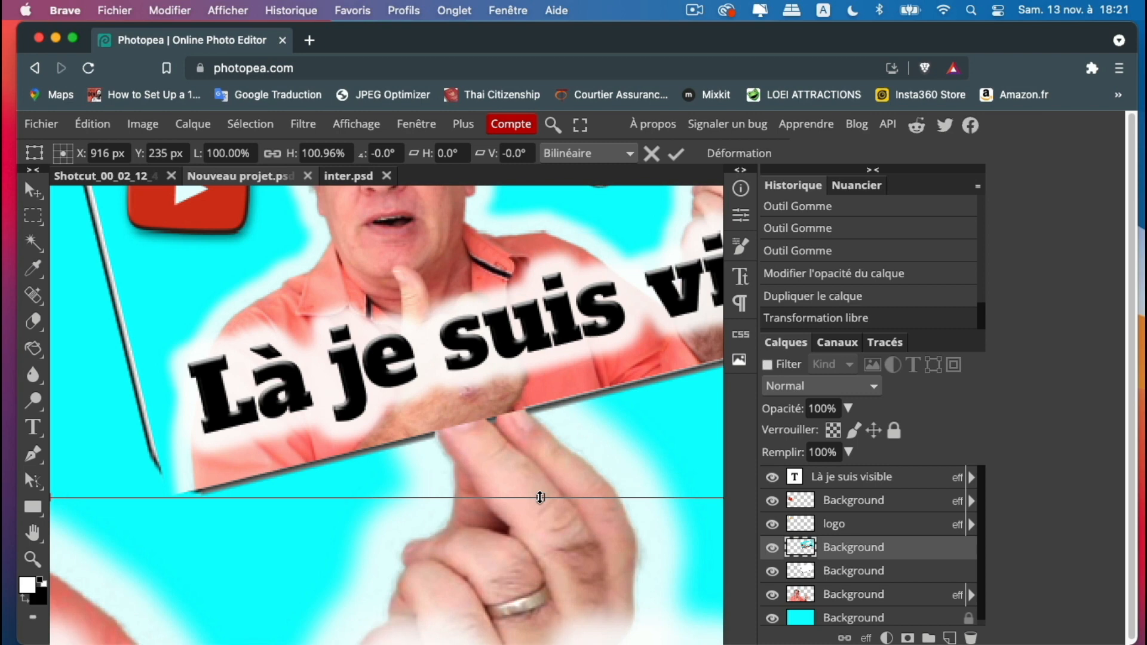
{"action": "left_click", "coordinate": [27, 563]}
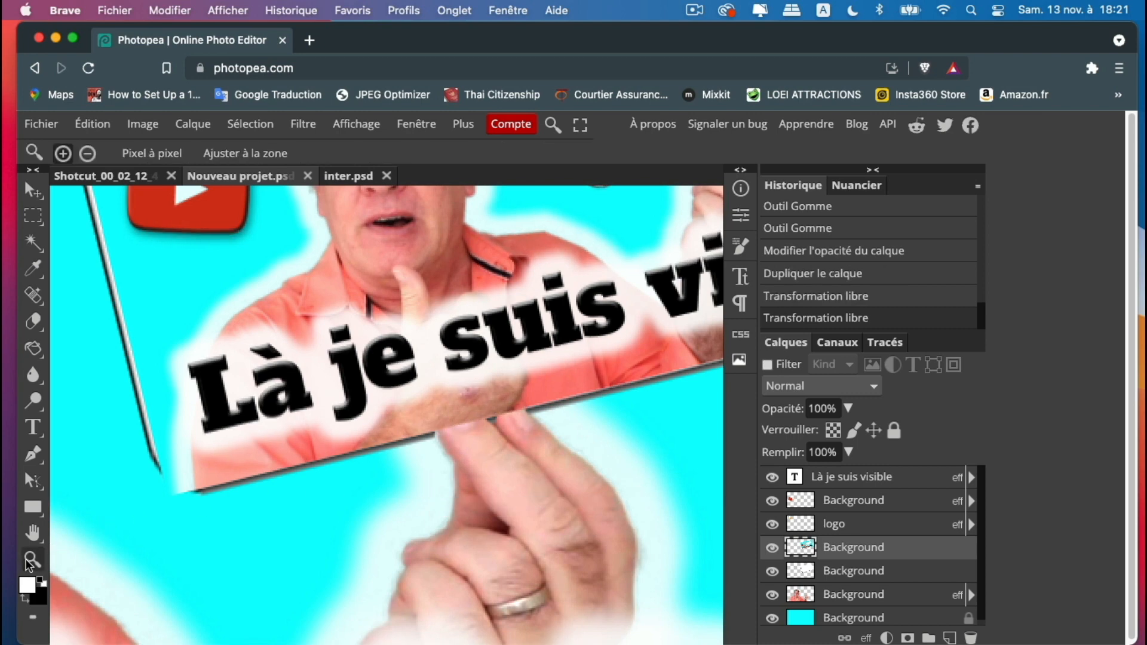
{"action": "left_click", "coordinate": [224, 153]}
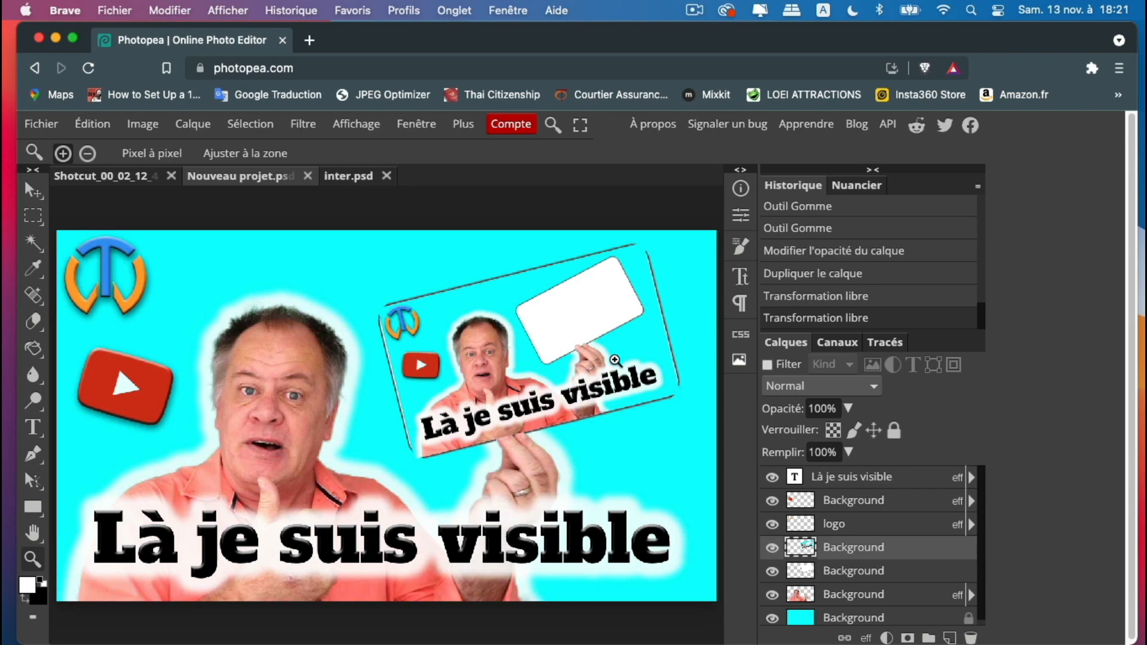
Stretch the miniature's left edge with Free Transform to a width of 100.34% so it covers the card's white border.
{"action": "left_click", "coordinate": [395, 390]}
{"action": "left_click", "coordinate": [394, 389]}
{"action": "left_click", "coordinate": [394, 390]}
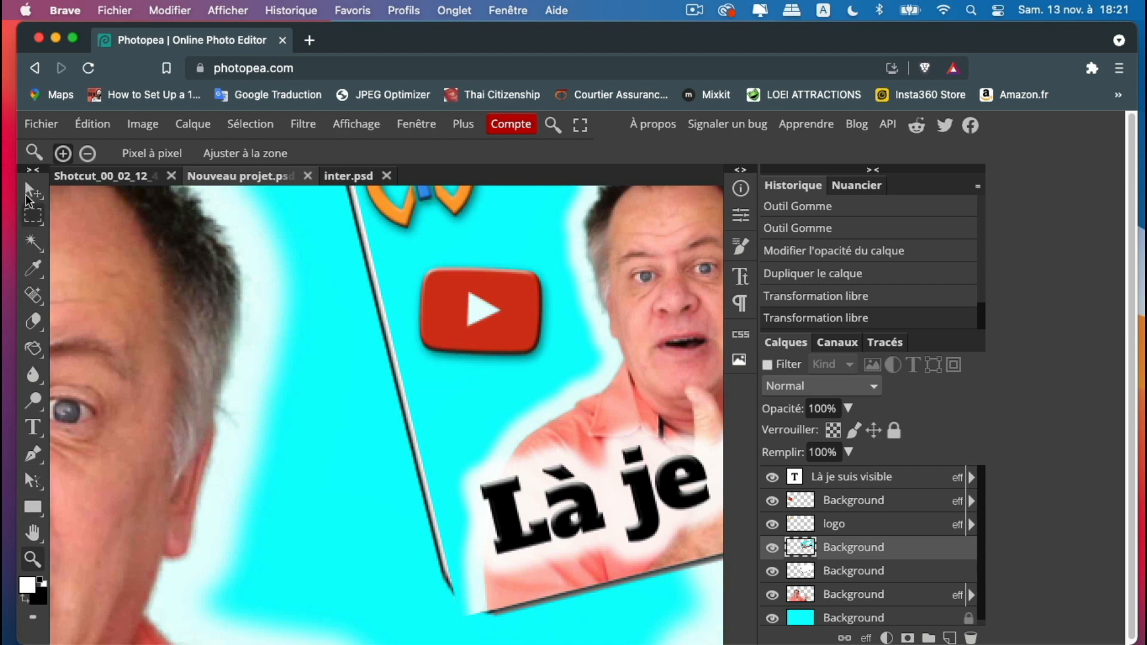
{"action": "left_click", "coordinate": [31, 192]}
{"action": "left_click", "coordinate": [90, 124]}
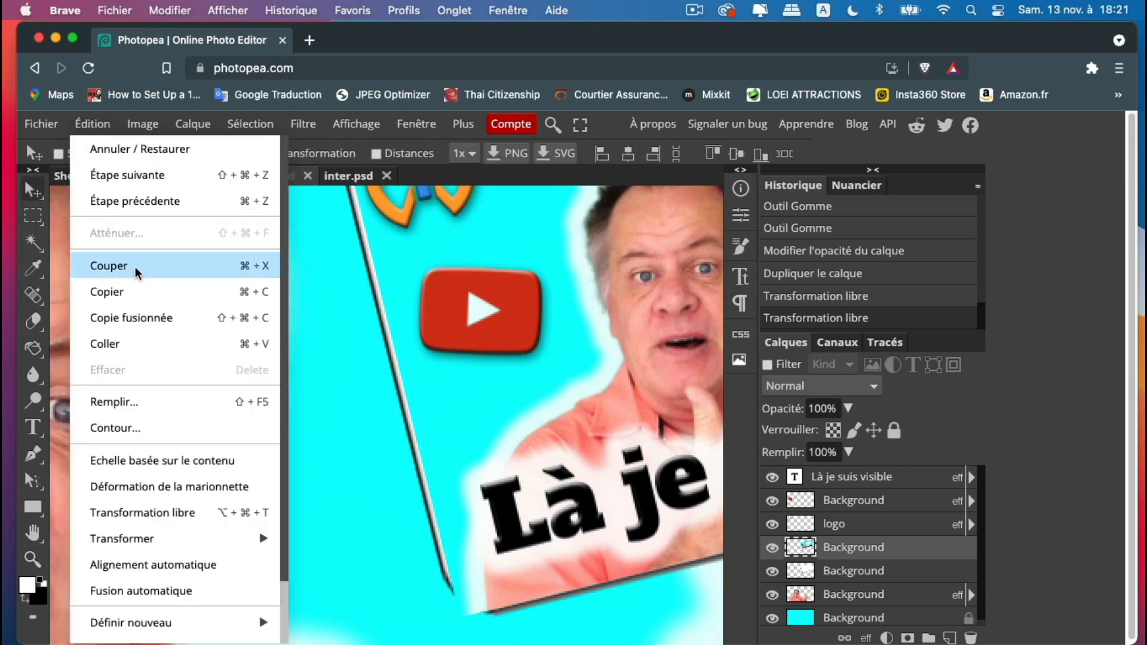
{"action": "mouse_move", "coordinate": [261, 539]}
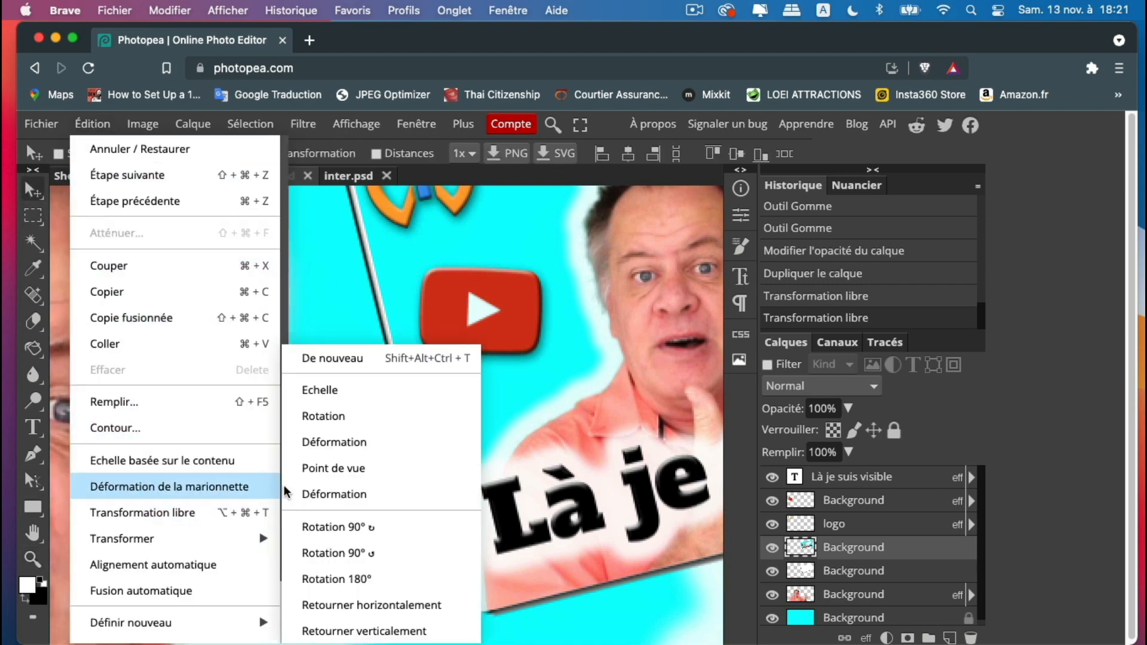
{"action": "left_click", "coordinate": [149, 512]}
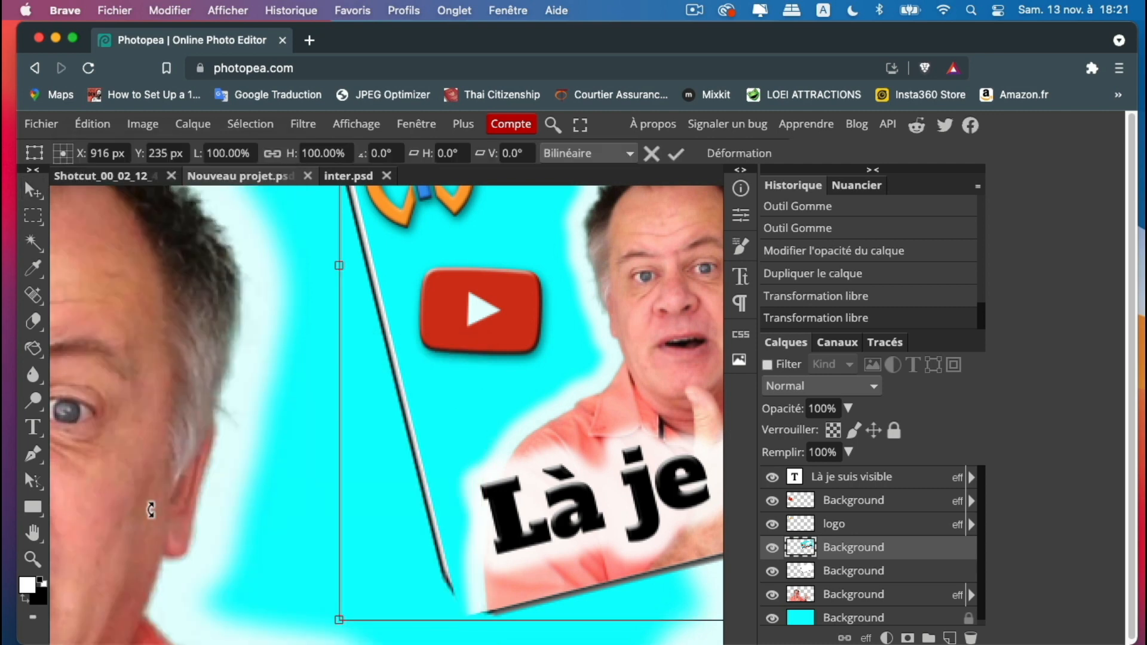
{"action": "left_click_drag", "start_coordinate": [340, 266], "coordinate": [336, 268]}
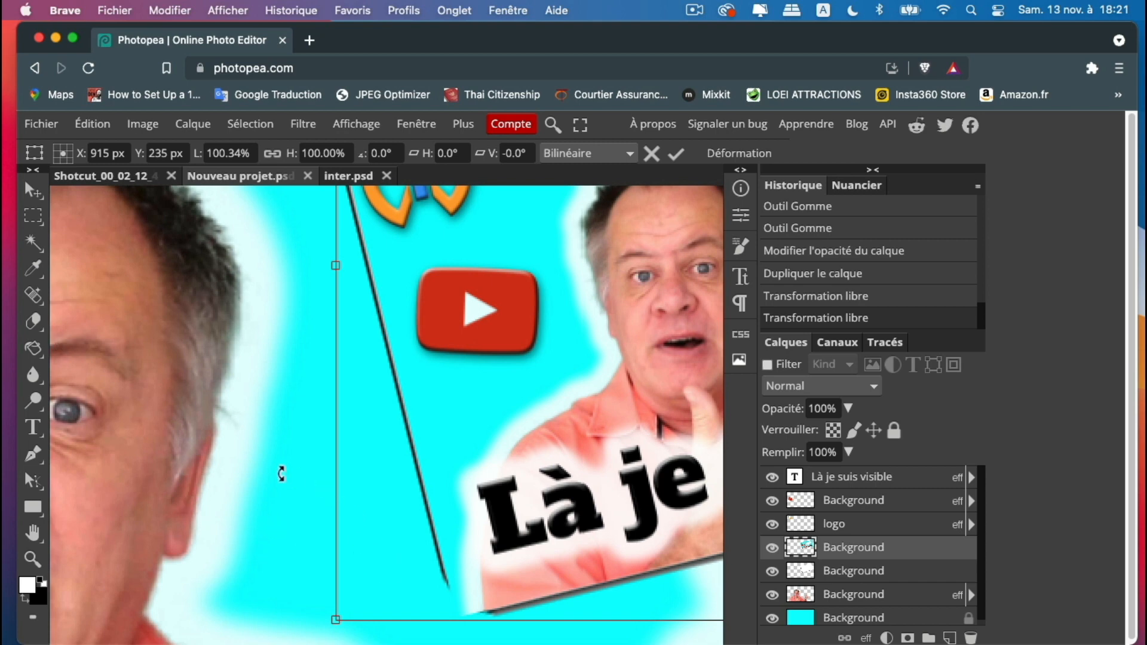
Erase the miniature's lower-left and upper-left corners with the Eraser to round them along the card's outline.
{"action": "left_click", "coordinate": [34, 326]}
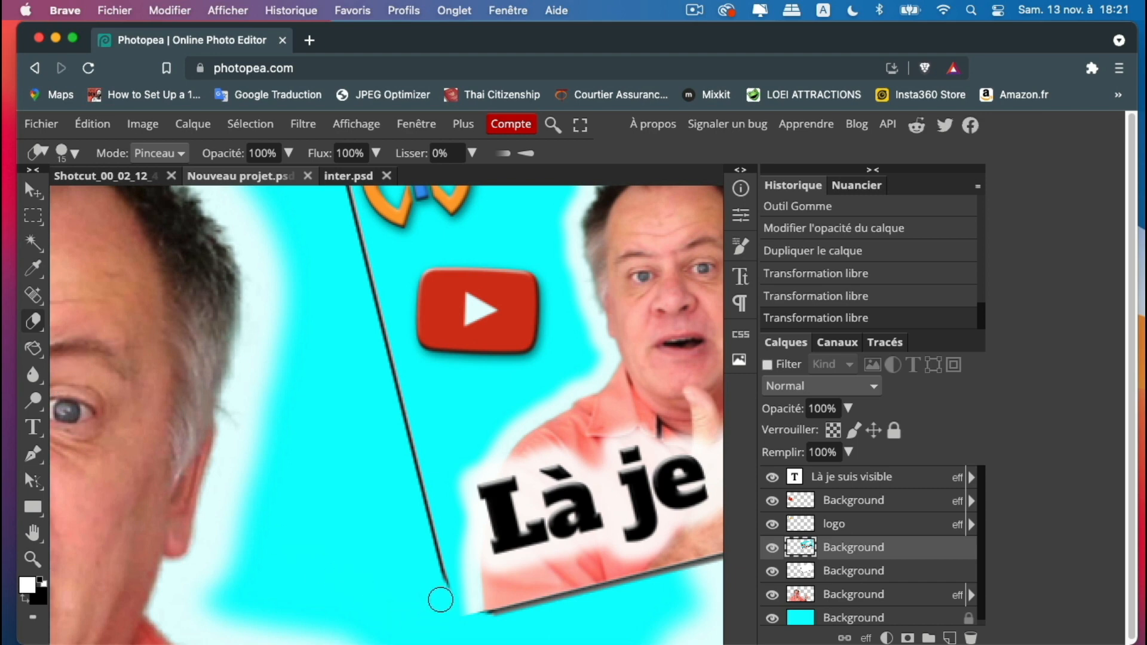
{"action": "mouse_move", "coordinate": [441, 600]}
{"action": "left_mouse_down"}
{"action": "mouse_move", "coordinate": [483, 624]}
{"action": "mouse_move", "coordinate": [436, 585]}
{"action": "mouse_move", "coordinate": [461, 612]}
{"action": "mouse_move", "coordinate": [504, 625]}
{"action": "mouse_move", "coordinate": [457, 617]}
{"action": "left_mouse_up"}
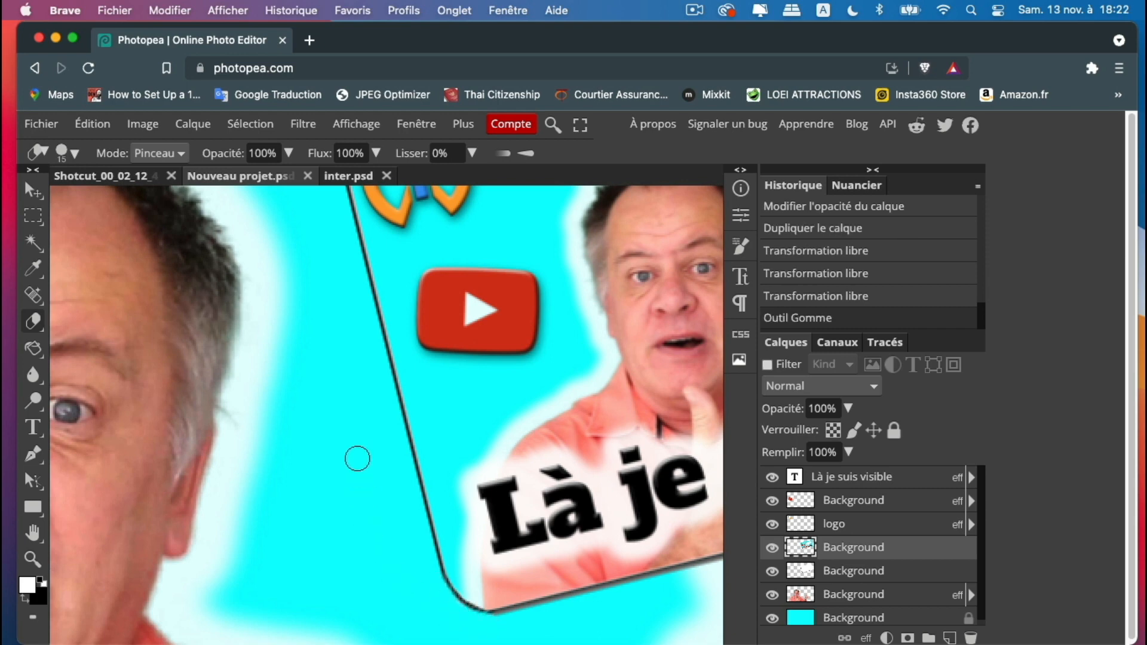
{"action": "scroll", "coordinate": [347, 431], "scroll_direction": "up", "scroll_amount": 5}
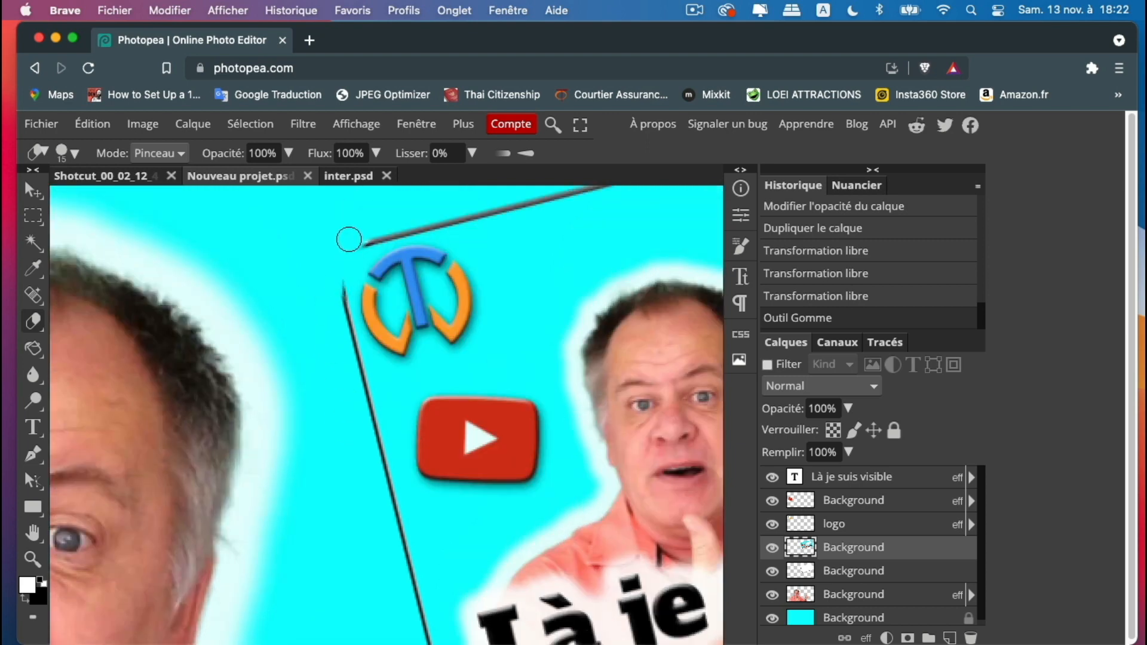
{"action": "mouse_move", "coordinate": [349, 240]}
{"action": "left_mouse_down"}
{"action": "mouse_move", "coordinate": [331, 284]}
{"action": "mouse_move", "coordinate": [357, 227]}
{"action": "left_mouse_up"}
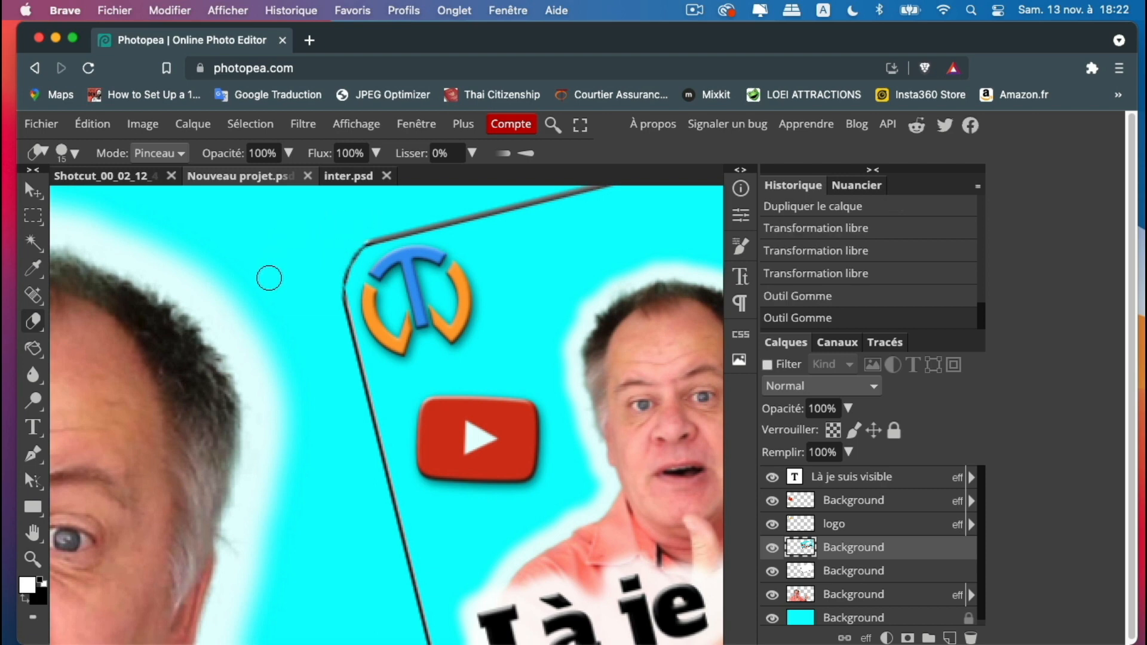
Stretch the miniature's right edge with Free Transform to a width of 100.34% so it covers the card's white border.
{"action": "left_click", "coordinate": [34, 534]}
{"action": "left_click_drag", "start_coordinate": [611, 483], "coordinate": [254, 581]}
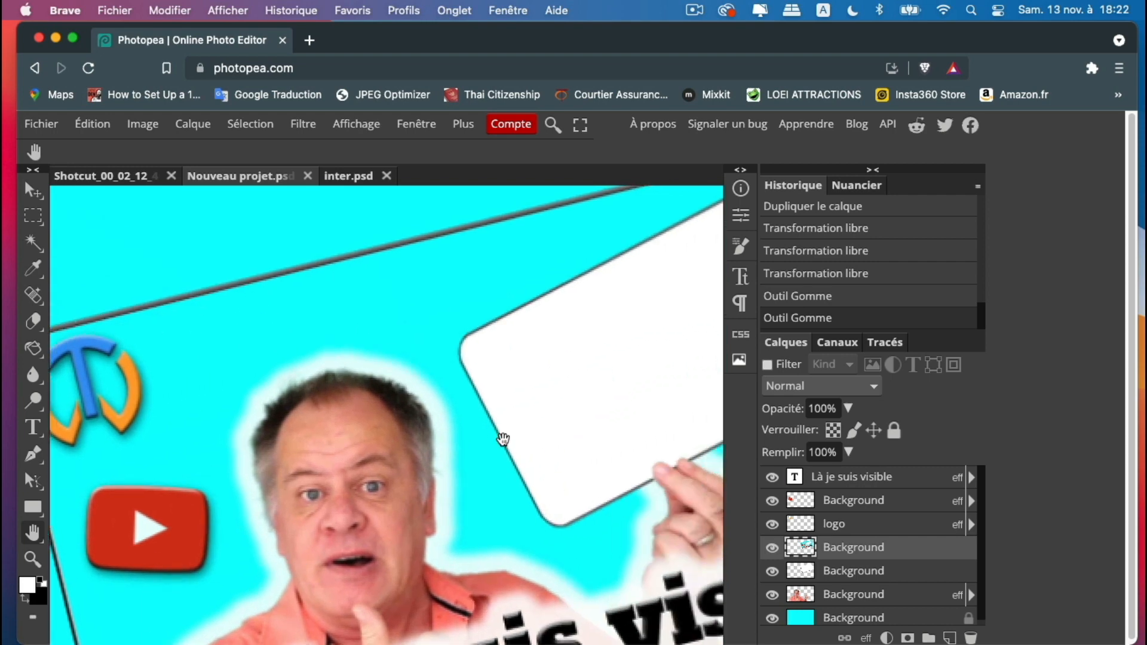
{"action": "left_click_drag", "start_coordinate": [536, 388], "coordinate": [378, 478]}
{"action": "left_click_drag", "start_coordinate": [561, 405], "coordinate": [285, 313]}
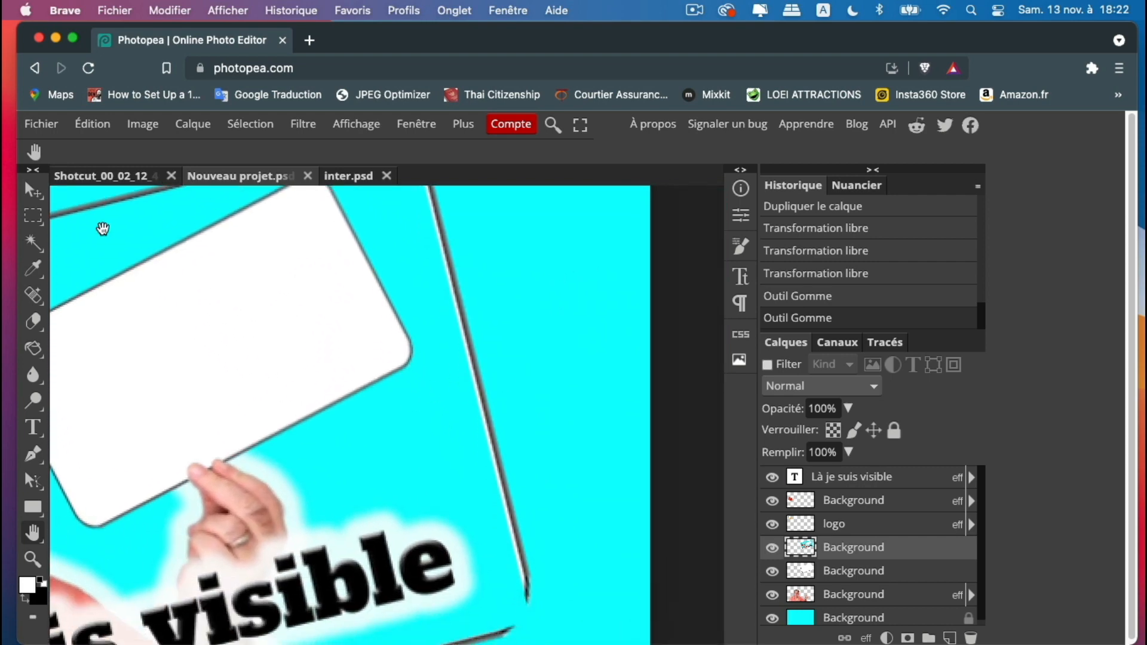
{"action": "left_click", "coordinate": [90, 127]}
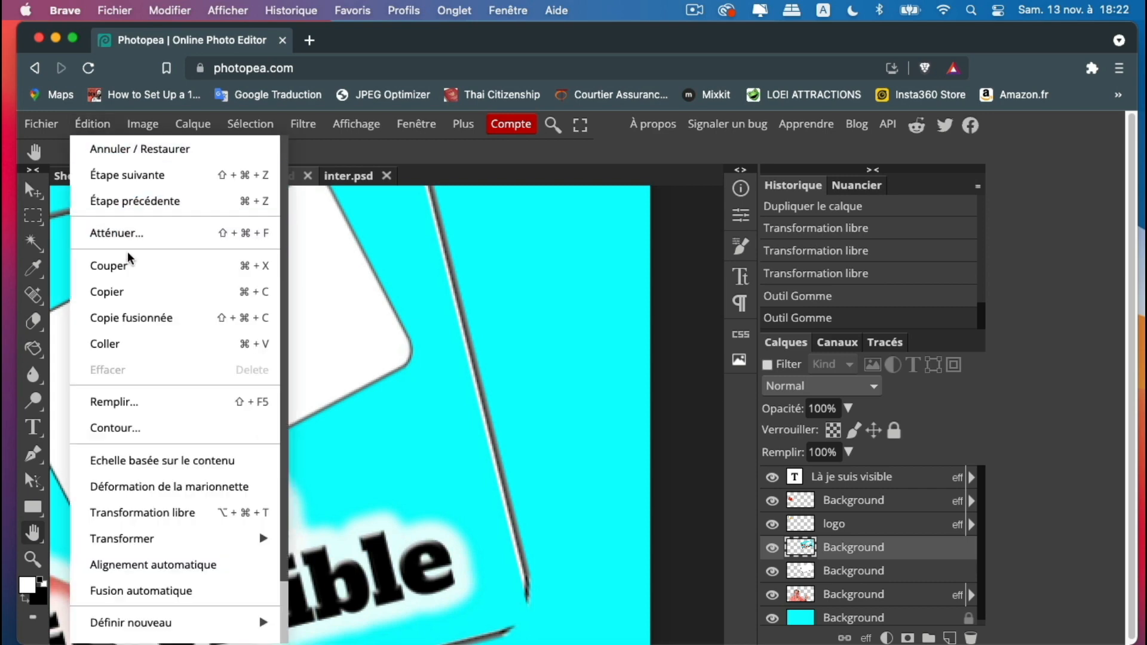
{"action": "left_click", "coordinate": [149, 512]}
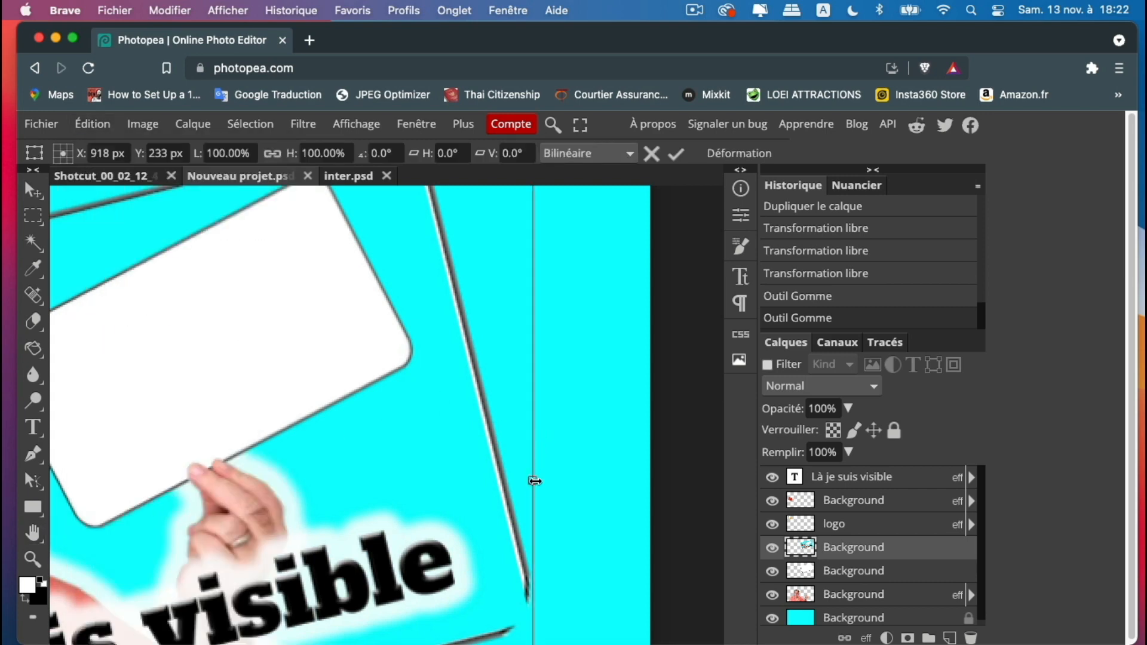
{"action": "left_click_drag", "start_coordinate": [535, 481], "coordinate": [536, 481]}
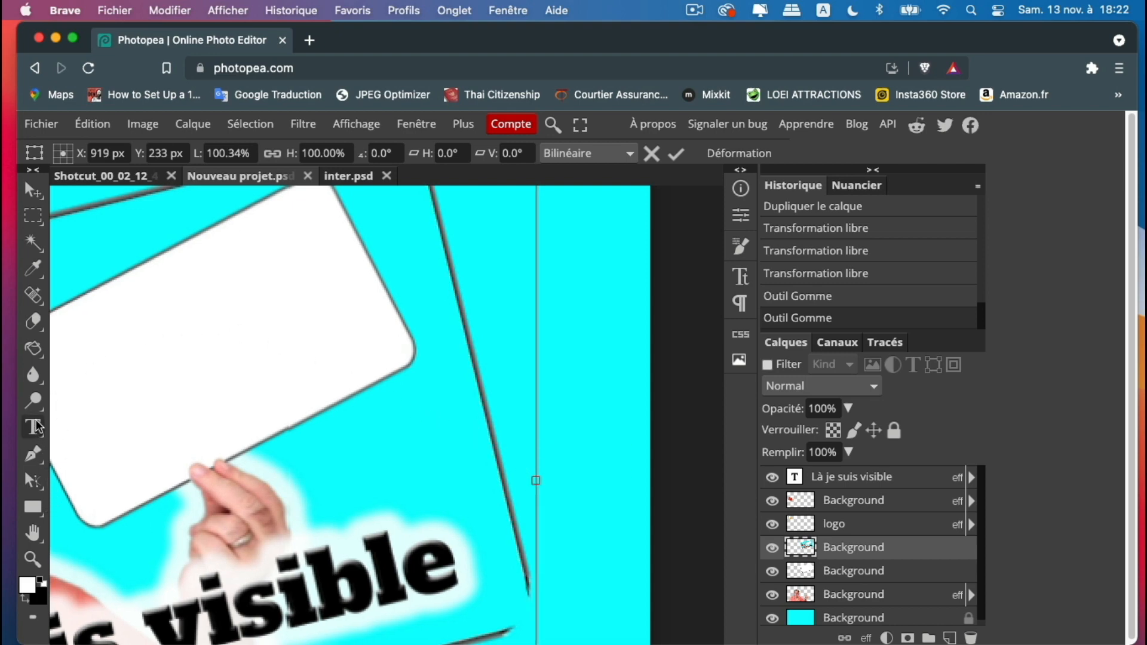
Erase the miniature's lower-right corner with the Eraser to round it along the card's outline.
{"action": "left_click", "coordinate": [34, 323]}
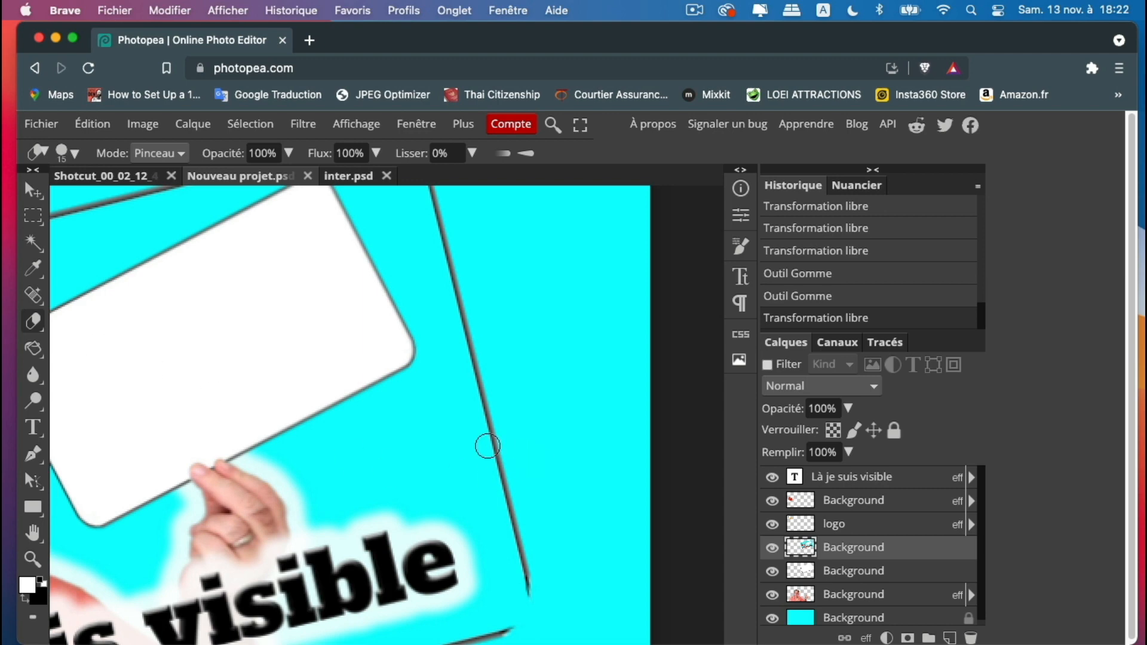
{"action": "left_click", "coordinate": [35, 533]}
{"action": "scroll", "coordinate": [60, 454], "scroll_direction": "down", "scroll_amount": 5}
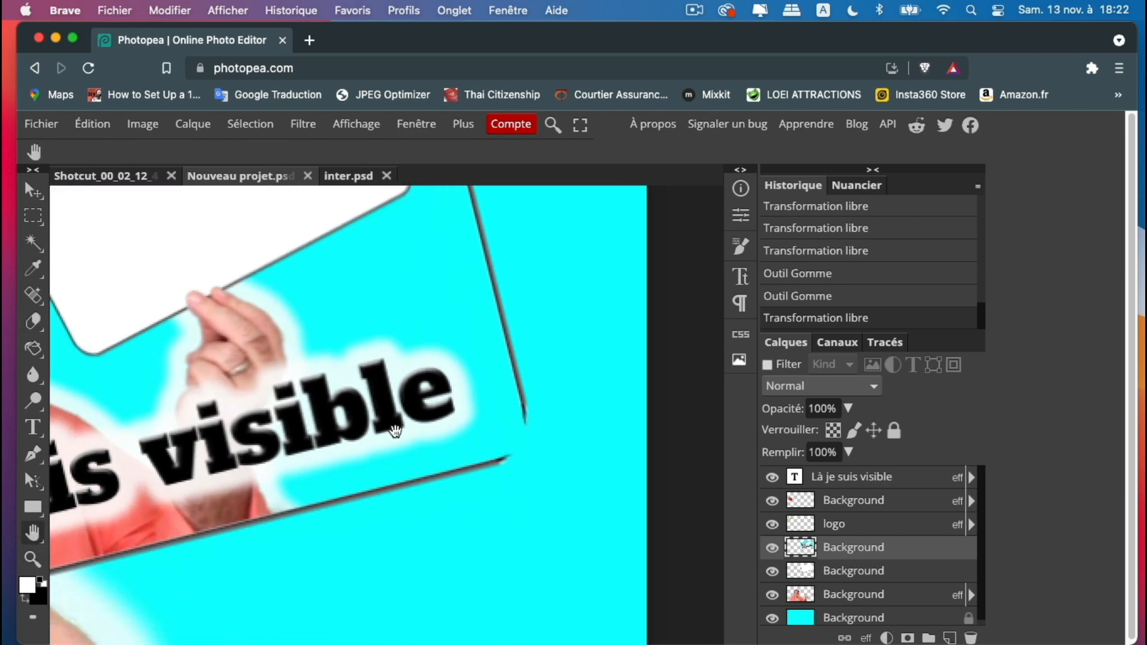
{"action": "left_click", "coordinate": [34, 323]}
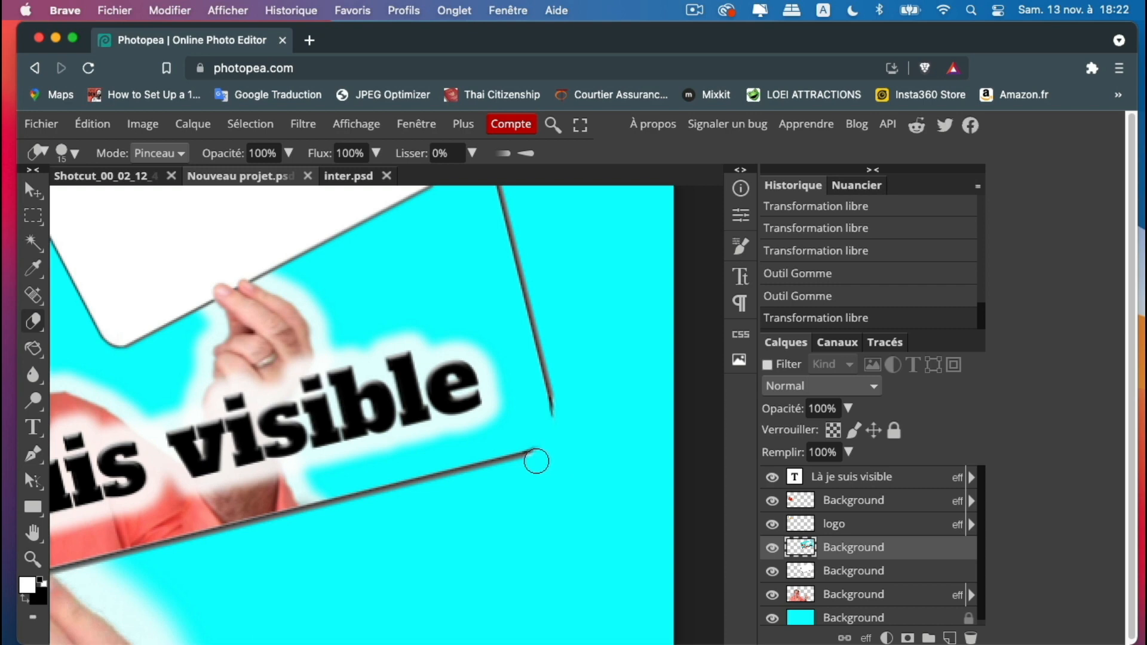
{"action": "mouse_move", "coordinate": [536, 461]}
{"action": "left_mouse_down"}
{"action": "mouse_move", "coordinate": [561, 409]}
{"action": "mouse_move", "coordinate": [533, 465]}
{"action": "mouse_move", "coordinate": [552, 443]}
{"action": "mouse_move", "coordinate": [532, 463]}
{"action": "left_mouse_up"}
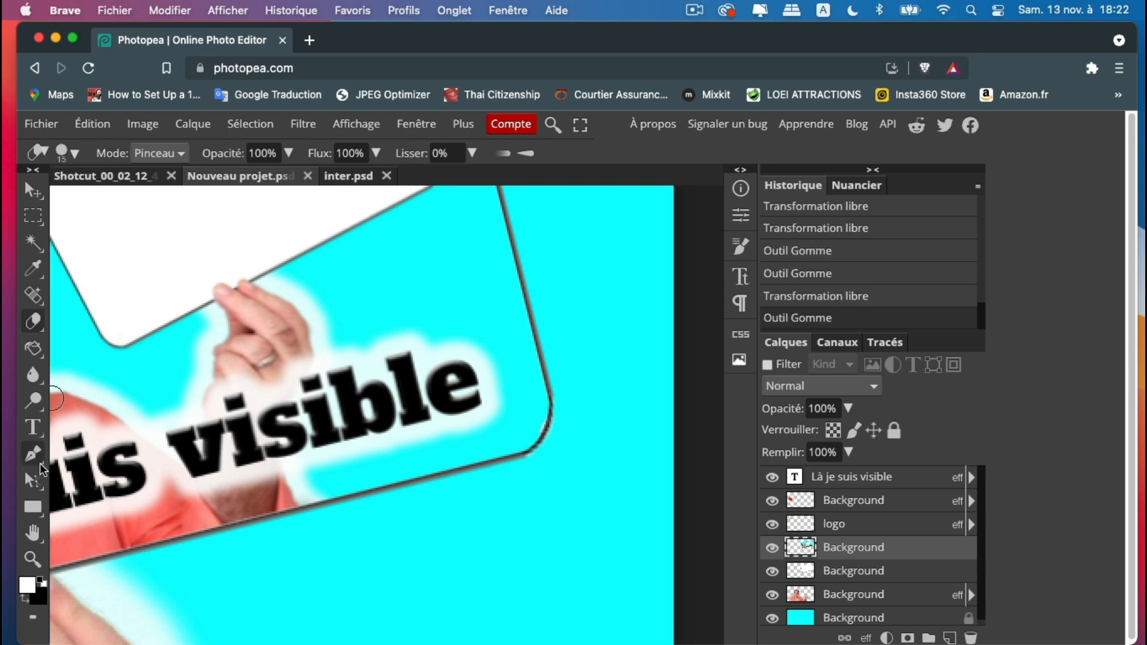
Round the miniature's upper-right corner with the Eraser along the card's outline and fit the whole thumbnail in view.
{"action": "left_click", "coordinate": [34, 532]}
{"action": "left_click_drag", "start_coordinate": [201, 349], "coordinate": [231, 562]}
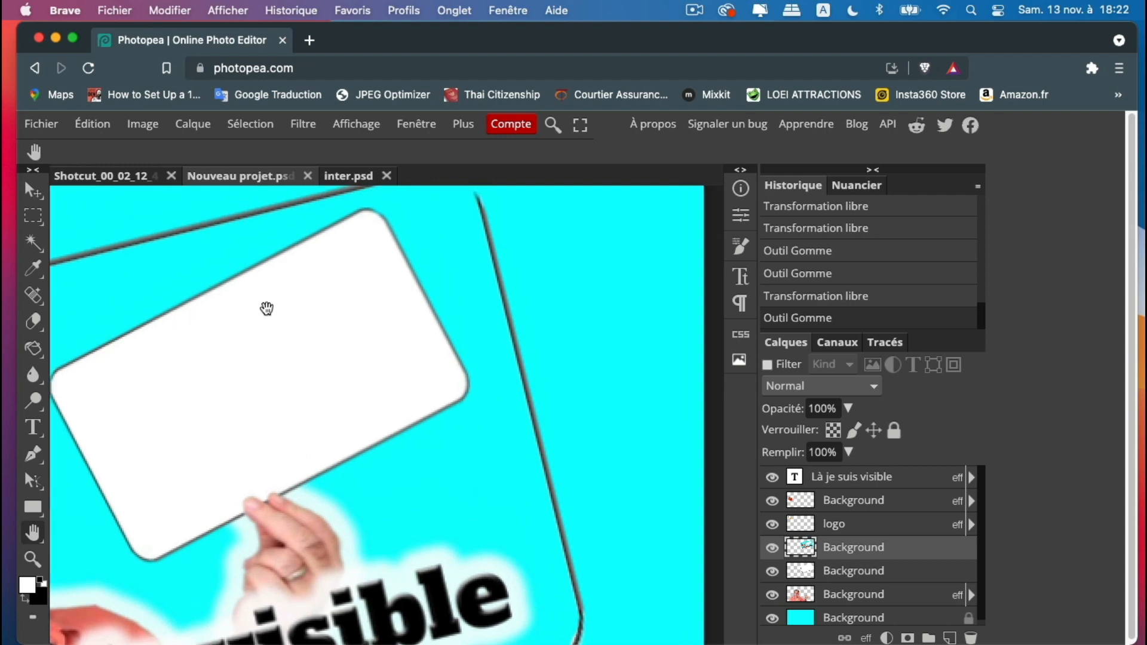
{"action": "left_click_drag", "start_coordinate": [267, 309], "coordinate": [249, 520]}
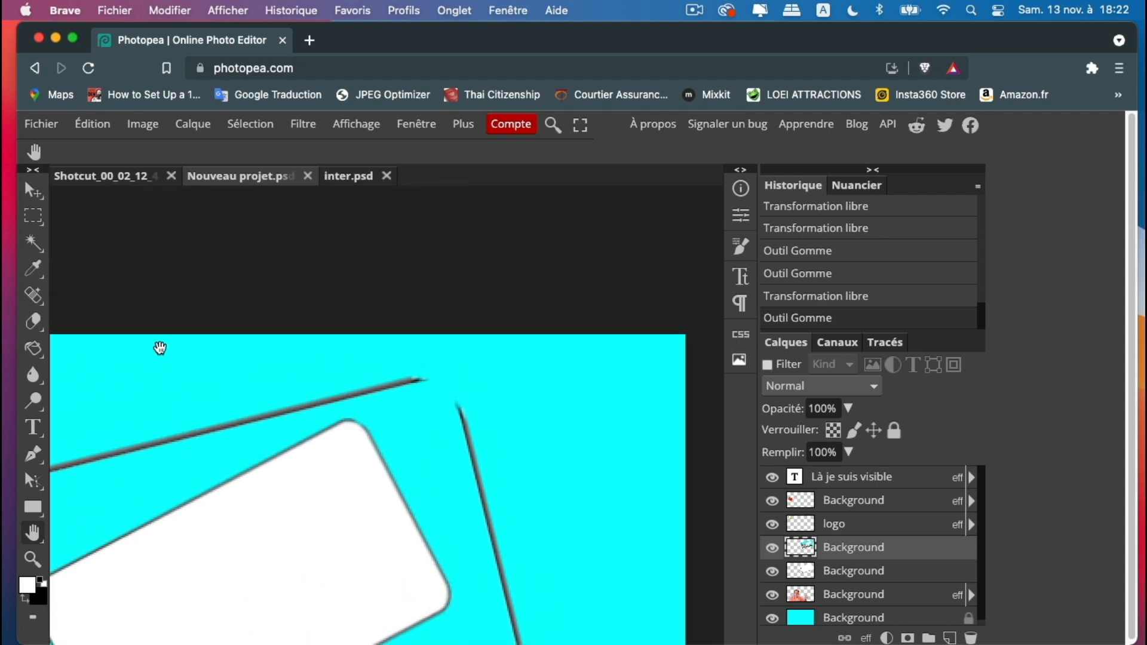
{"action": "left_click", "coordinate": [37, 533]}
{"action": "left_click", "coordinate": [38, 321]}
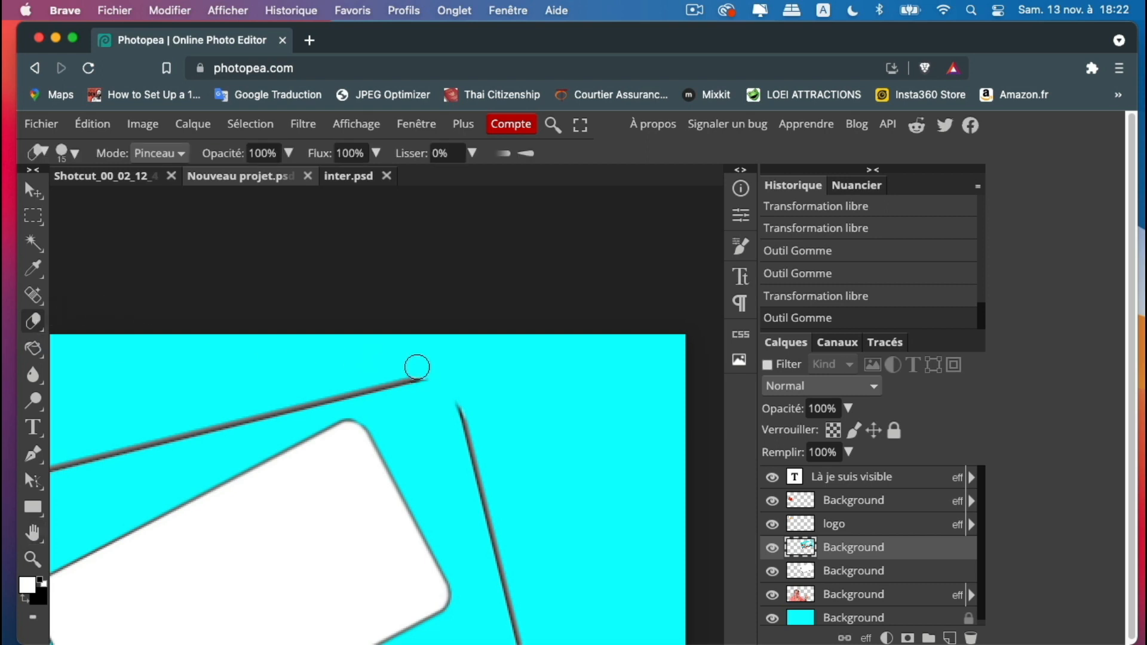
{"action": "mouse_move", "coordinate": [440, 374]}
{"action": "left_mouse_down"}
{"action": "mouse_move", "coordinate": [468, 403]}
{"action": "mouse_move", "coordinate": [436, 372]}
{"action": "mouse_move", "coordinate": [409, 367]}
{"action": "mouse_move", "coordinate": [439, 374]}
{"action": "mouse_move", "coordinate": [463, 398]}
{"action": "mouse_move", "coordinate": [382, 367]}
{"action": "left_mouse_up"}
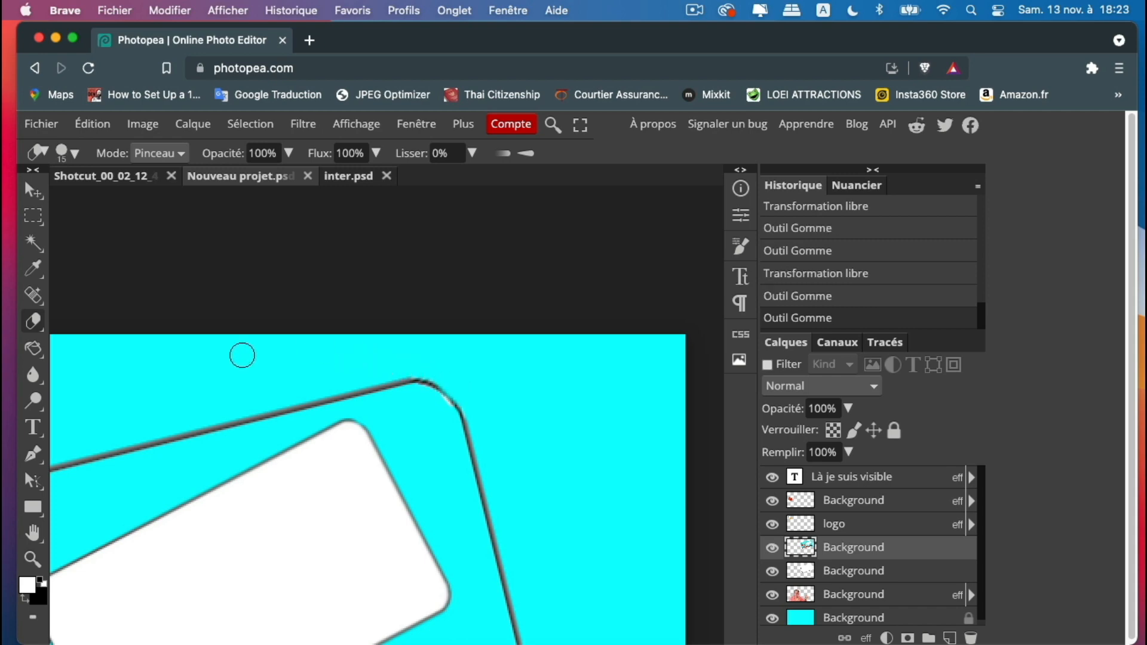
{"action": "left_click", "coordinate": [33, 560]}
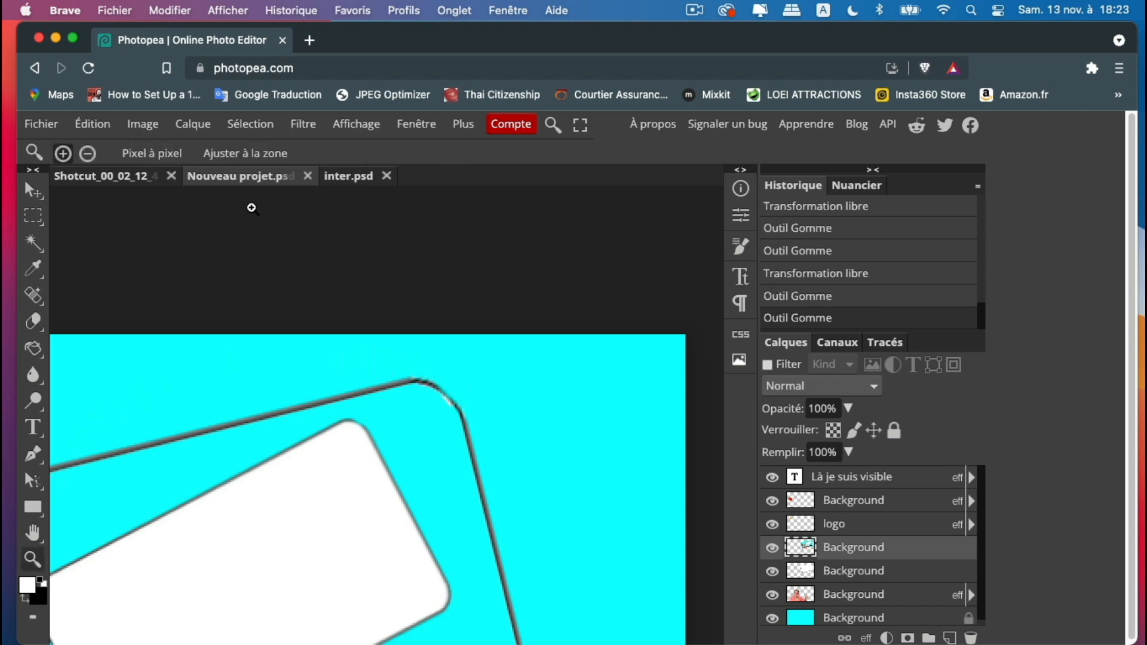
{"action": "left_click", "coordinate": [263, 155]}
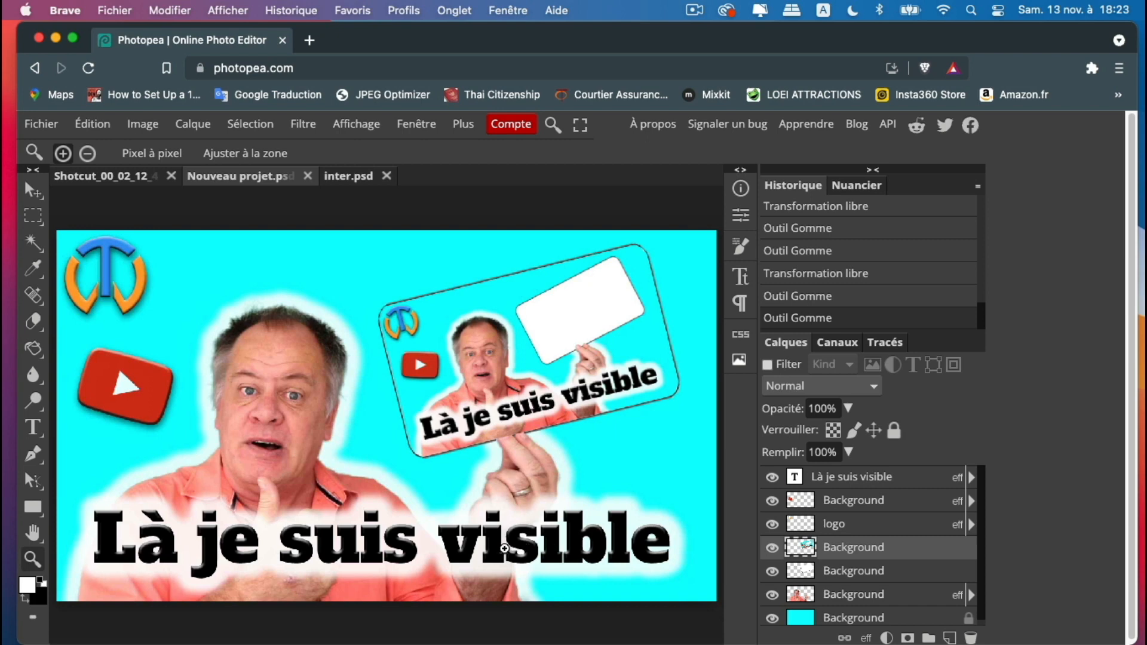
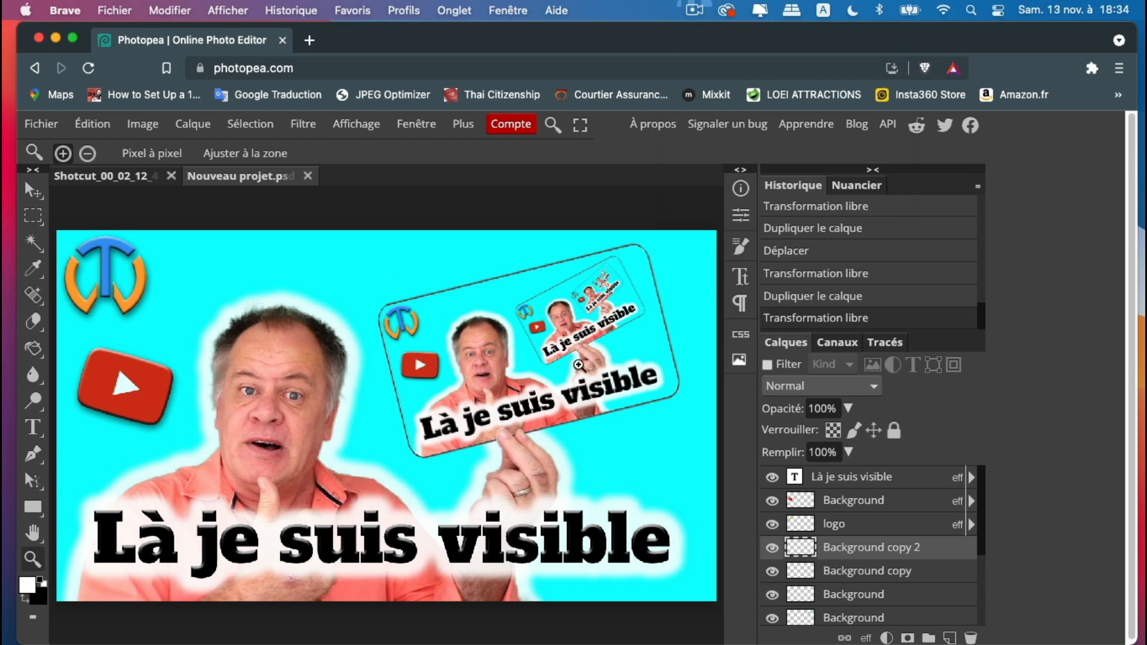
Export the thumbnail as a 1280 × 720 px JPG at 100% quality, saved in the rushes folder as "comment creer un calque youtube".
{"action": "left_click", "coordinate": [34, 191]}
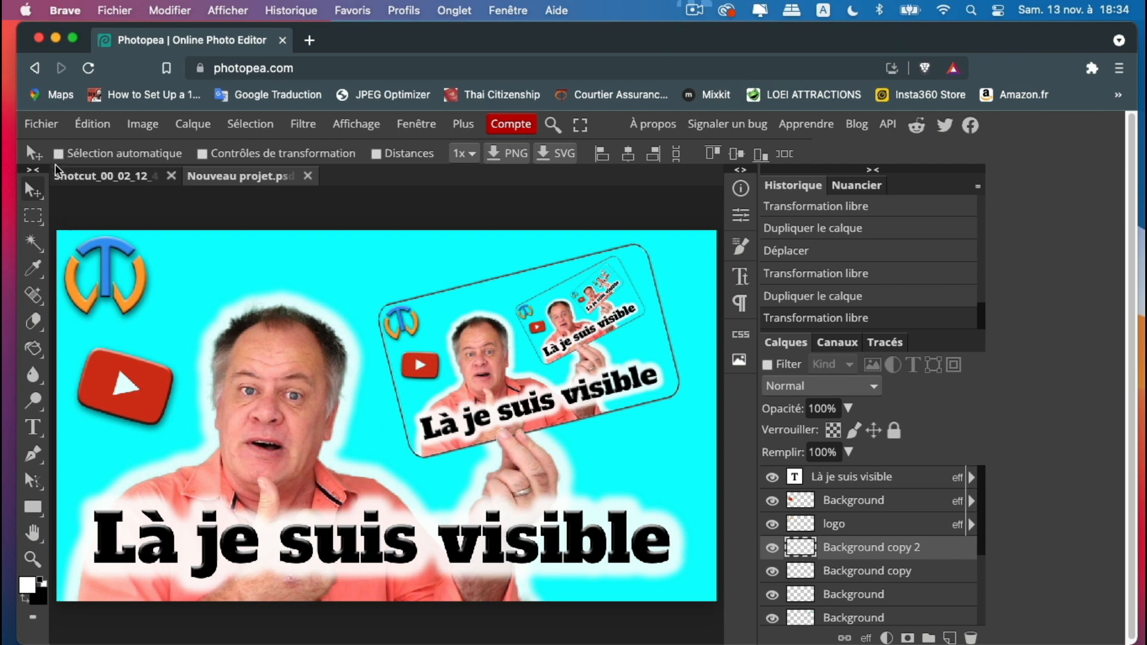
{"action": "left_click", "coordinate": [44, 125]}
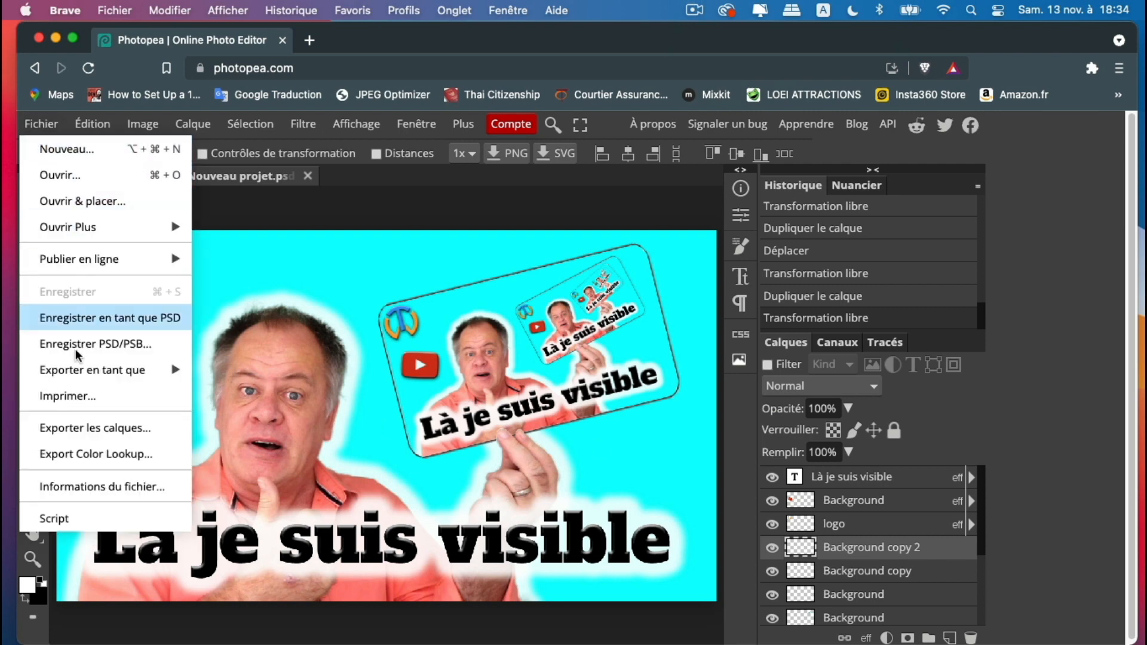
{"action": "mouse_move", "coordinate": [89, 367]}
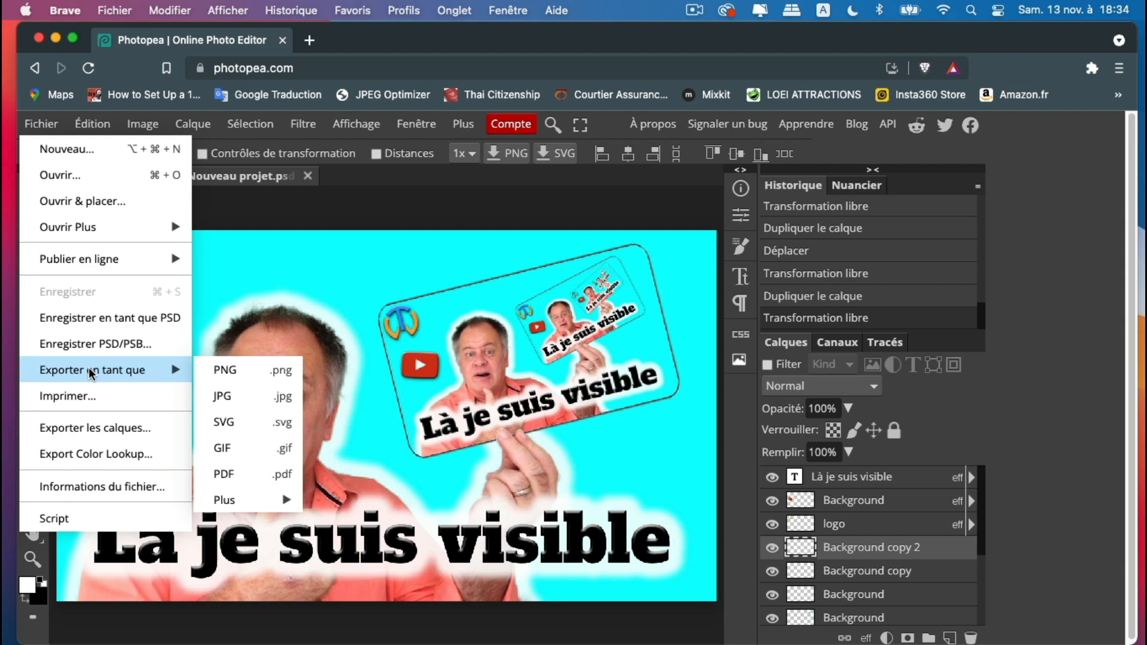
{"action": "left_click", "coordinate": [244, 394]}
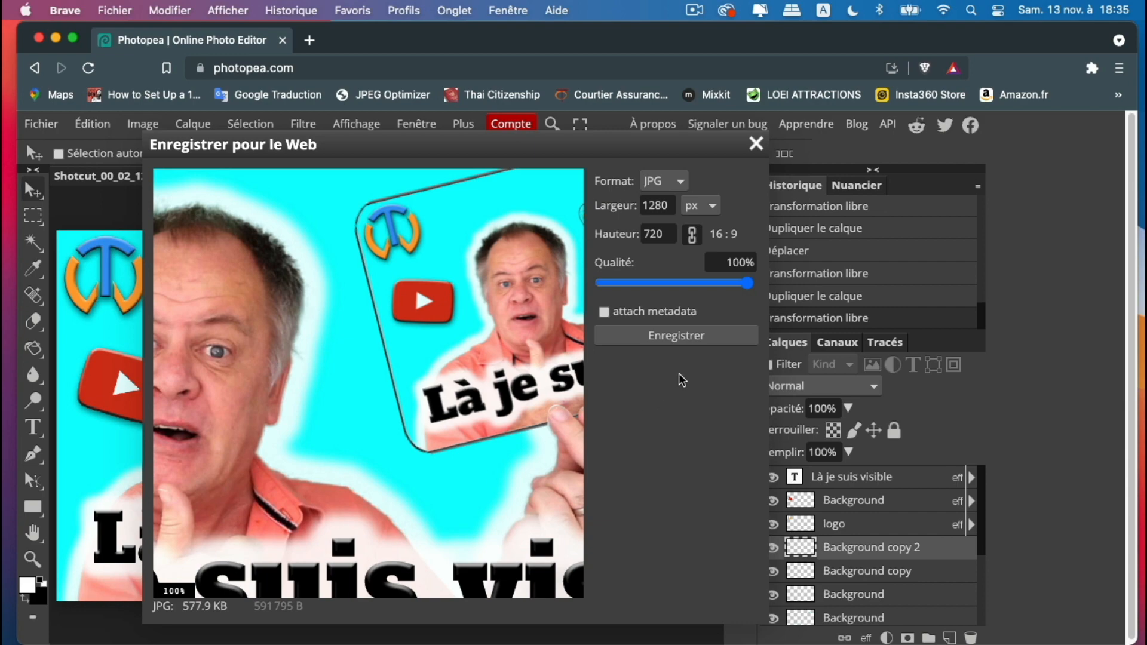
{"action": "left_click", "coordinate": [673, 338]}
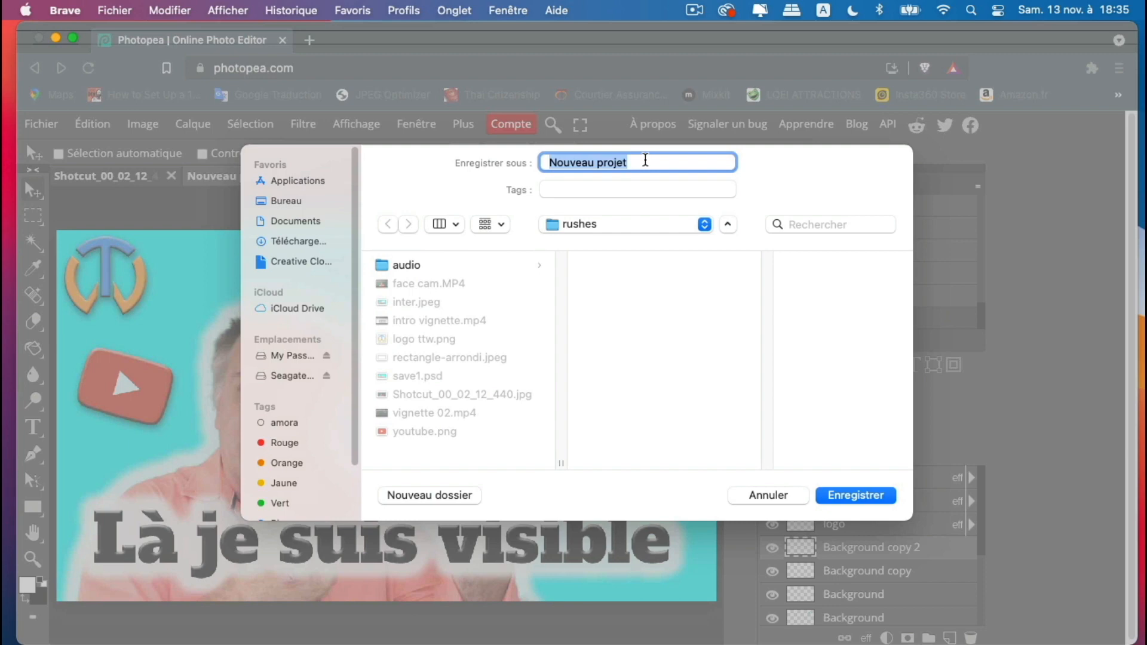
{"action": "type", "text": "comm"}
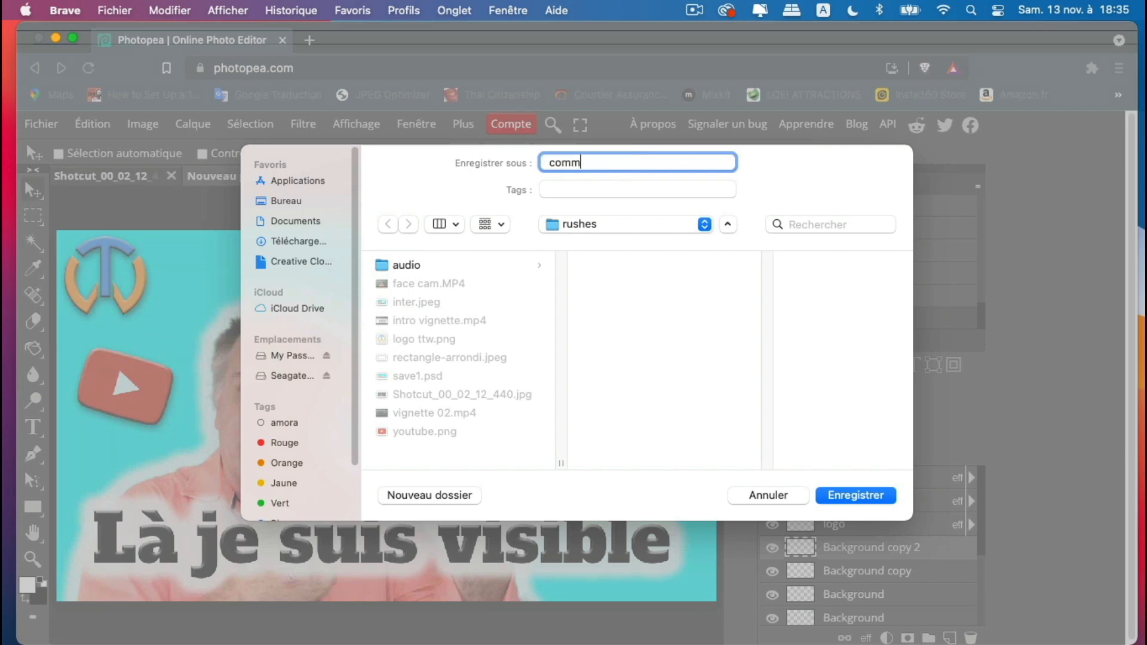
{"action": "type", "text": "ent creer un calque youtube"}
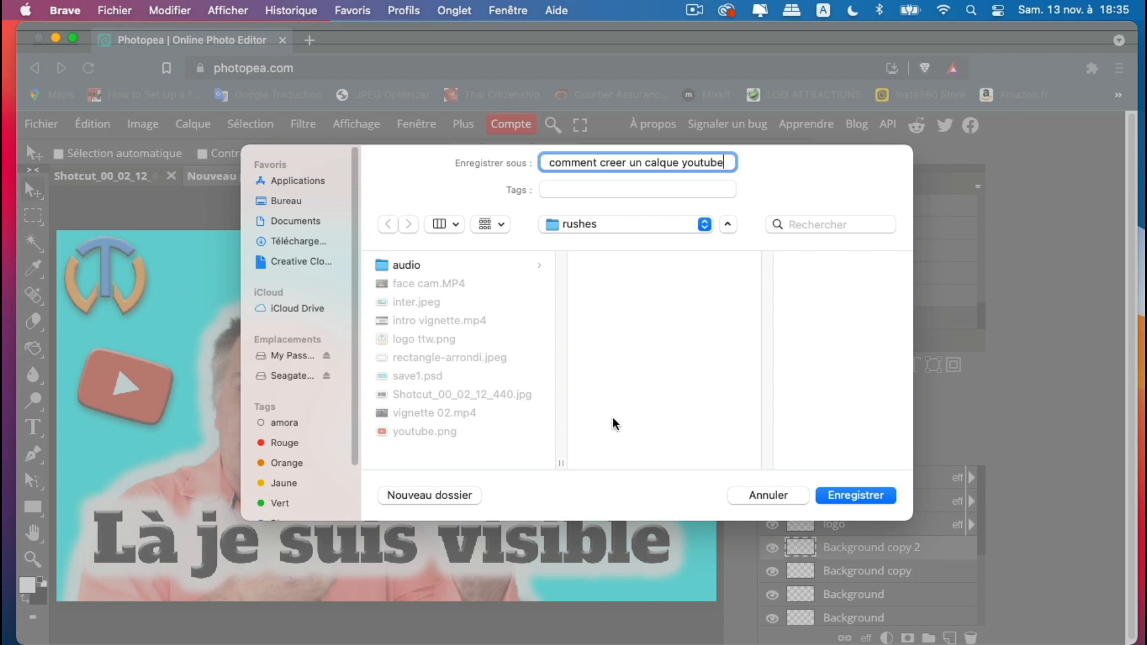
{"action": "left_click", "coordinate": [875, 496]}
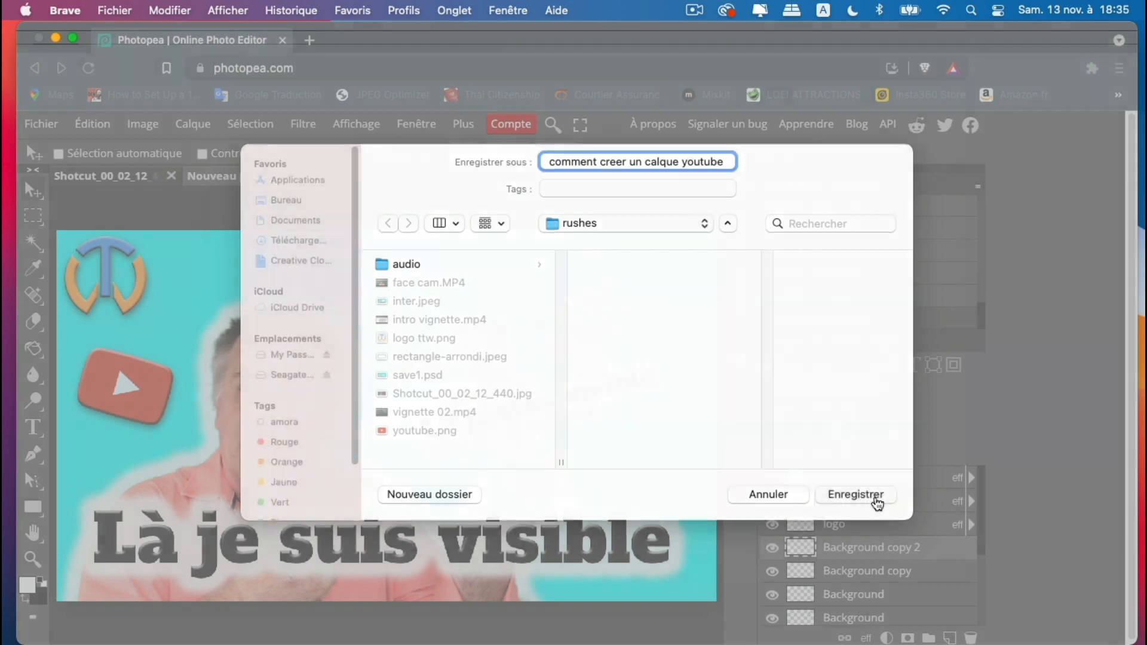